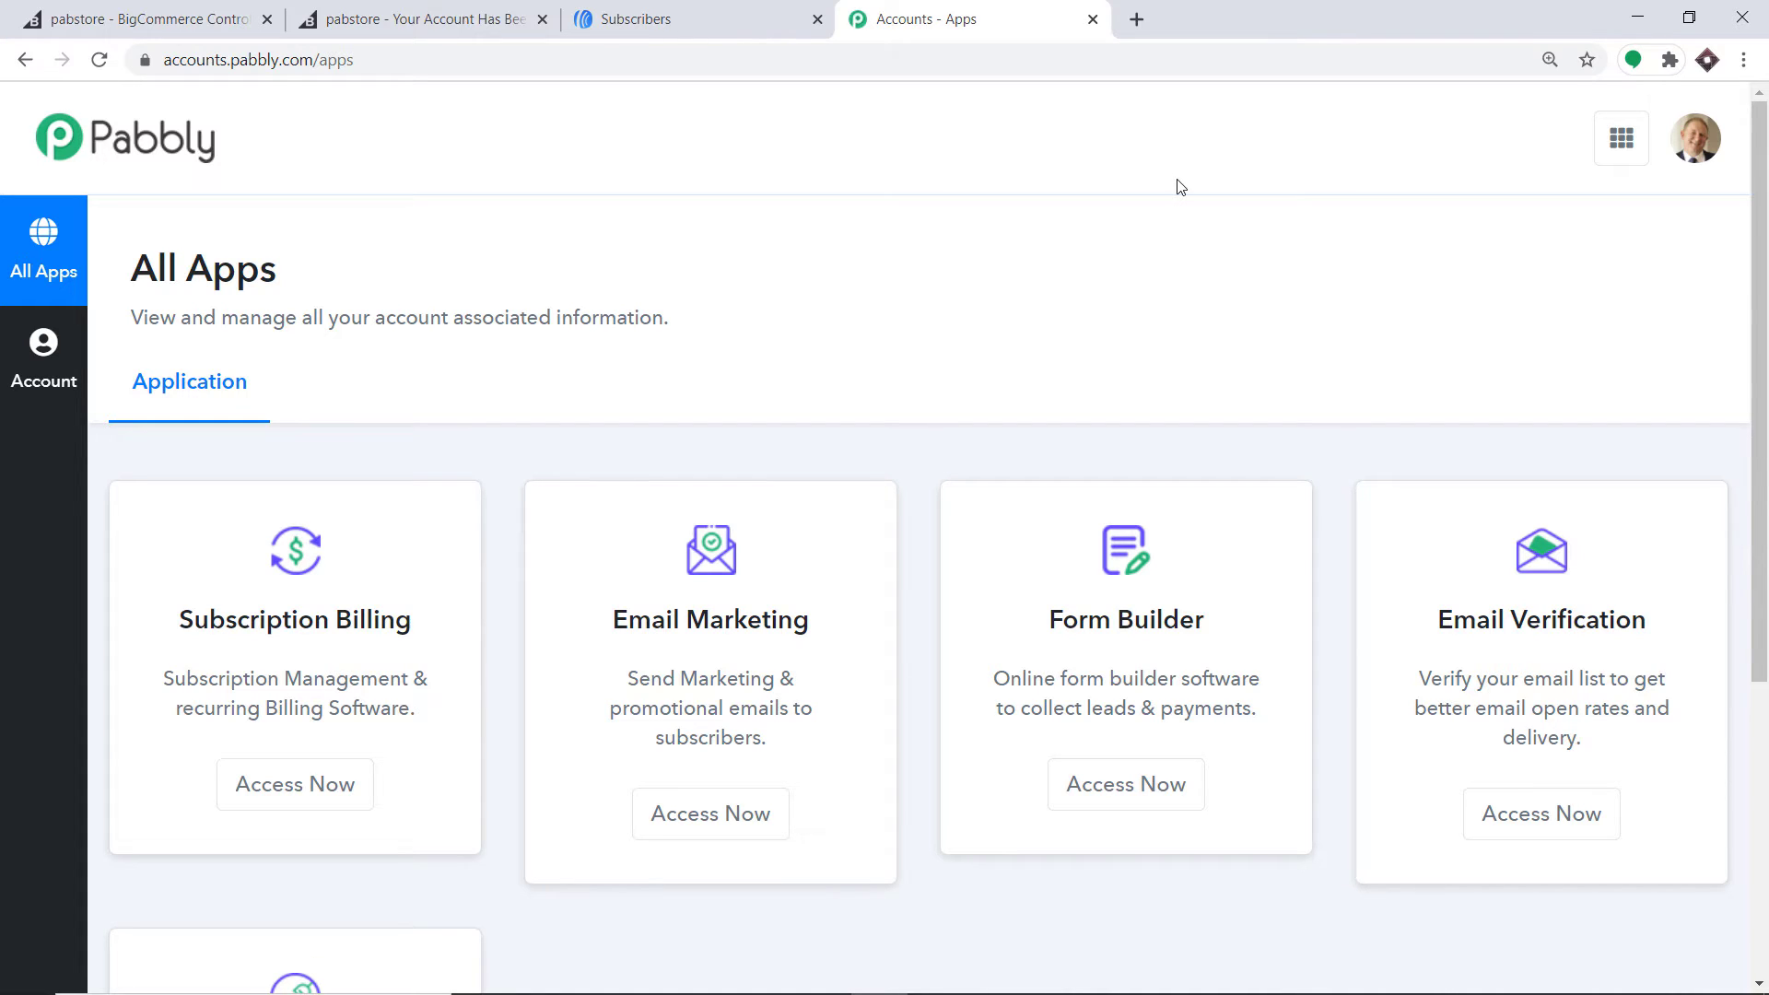
Open Pabbly Connect and create a workflow named "BigCommerce To Aweber"
scroll(1149, 201, down, 5)
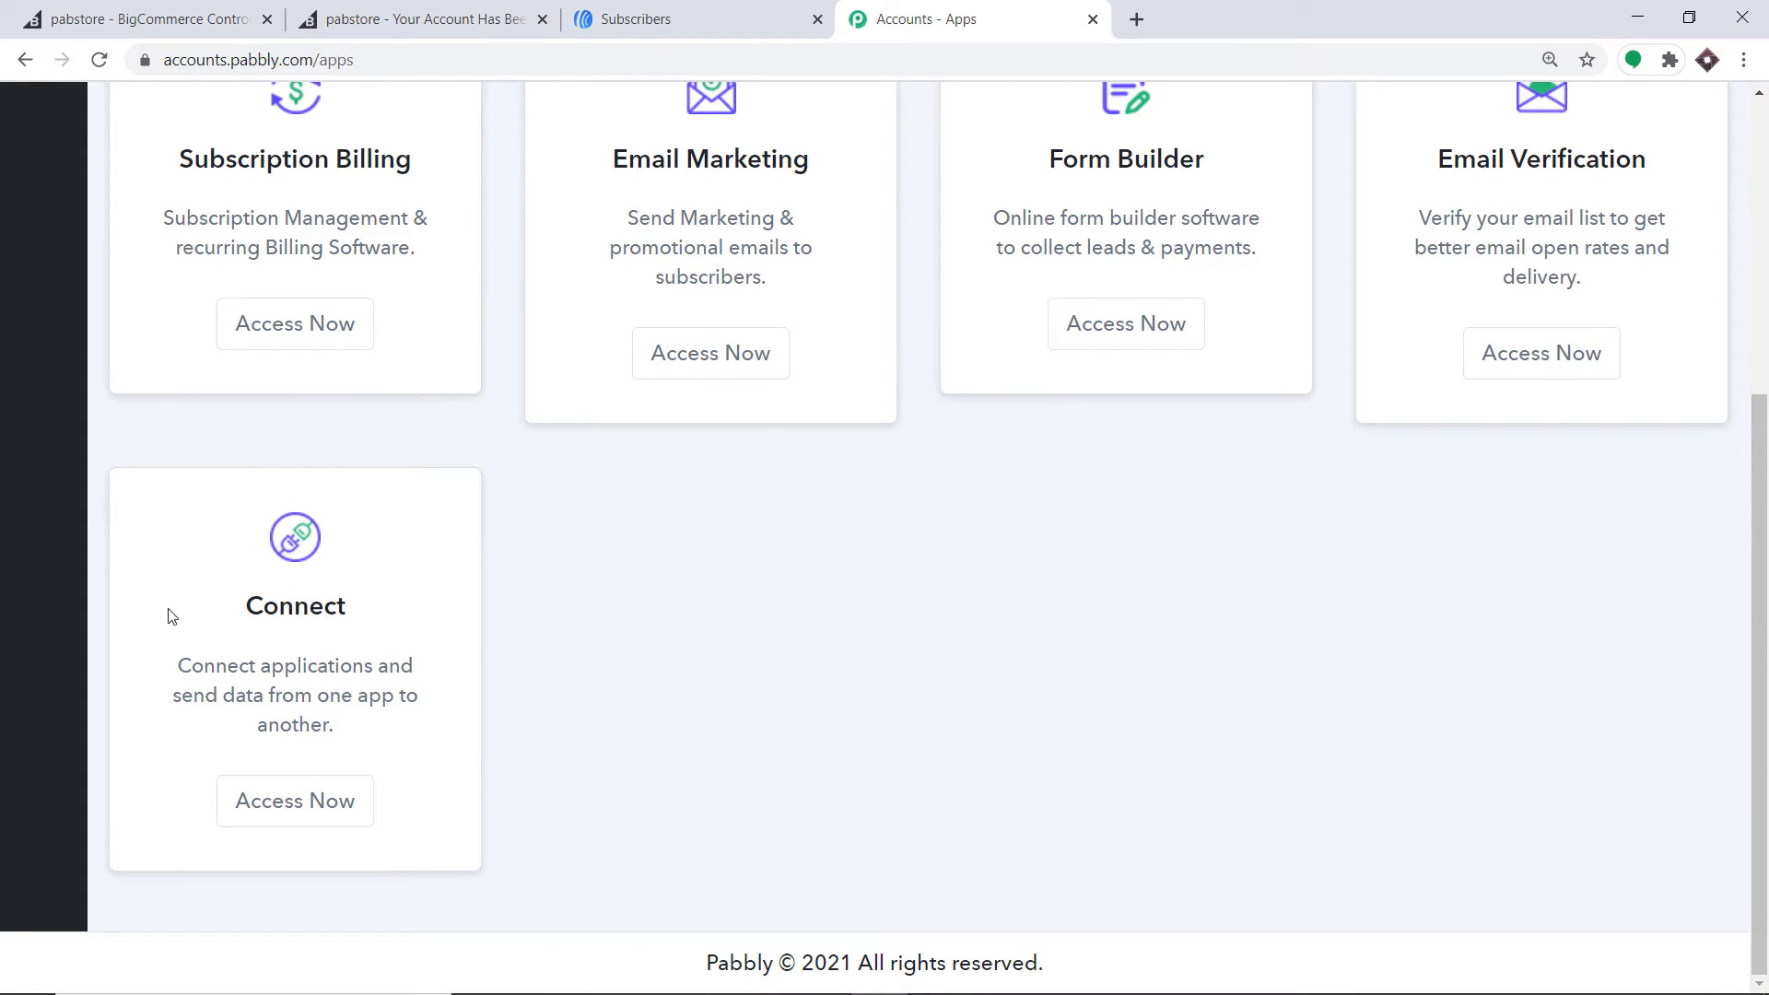
click(271, 826)
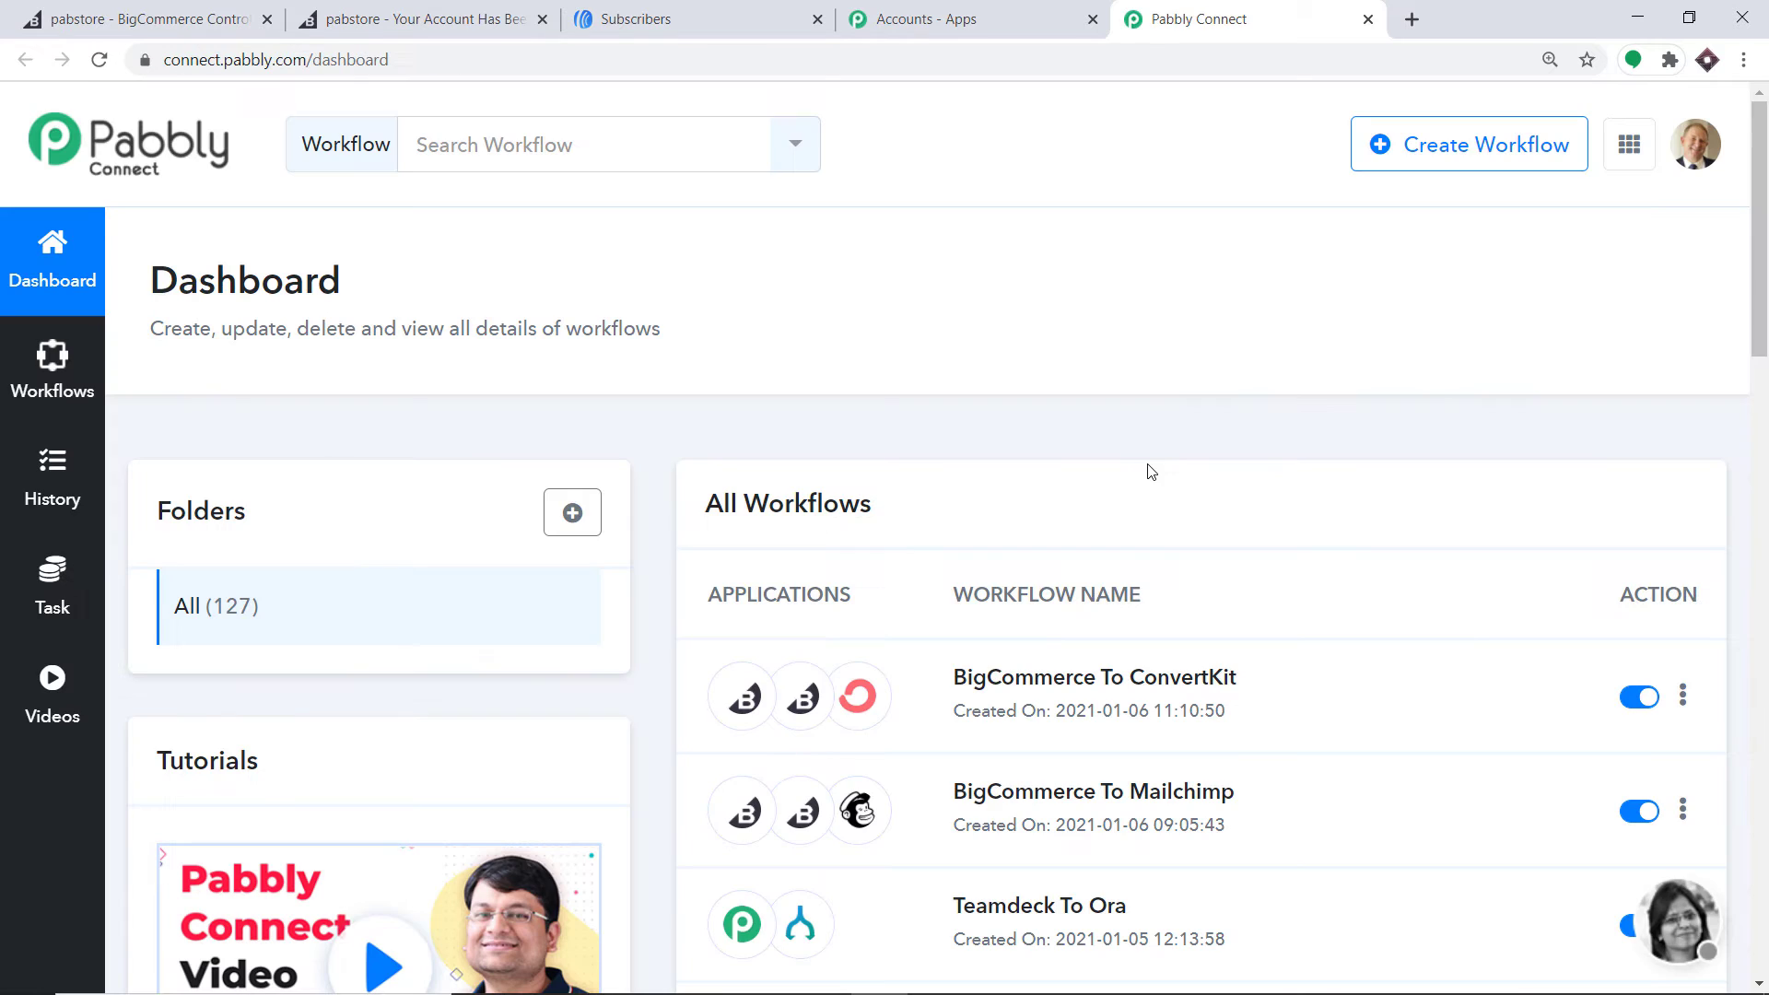
click(1422, 156)
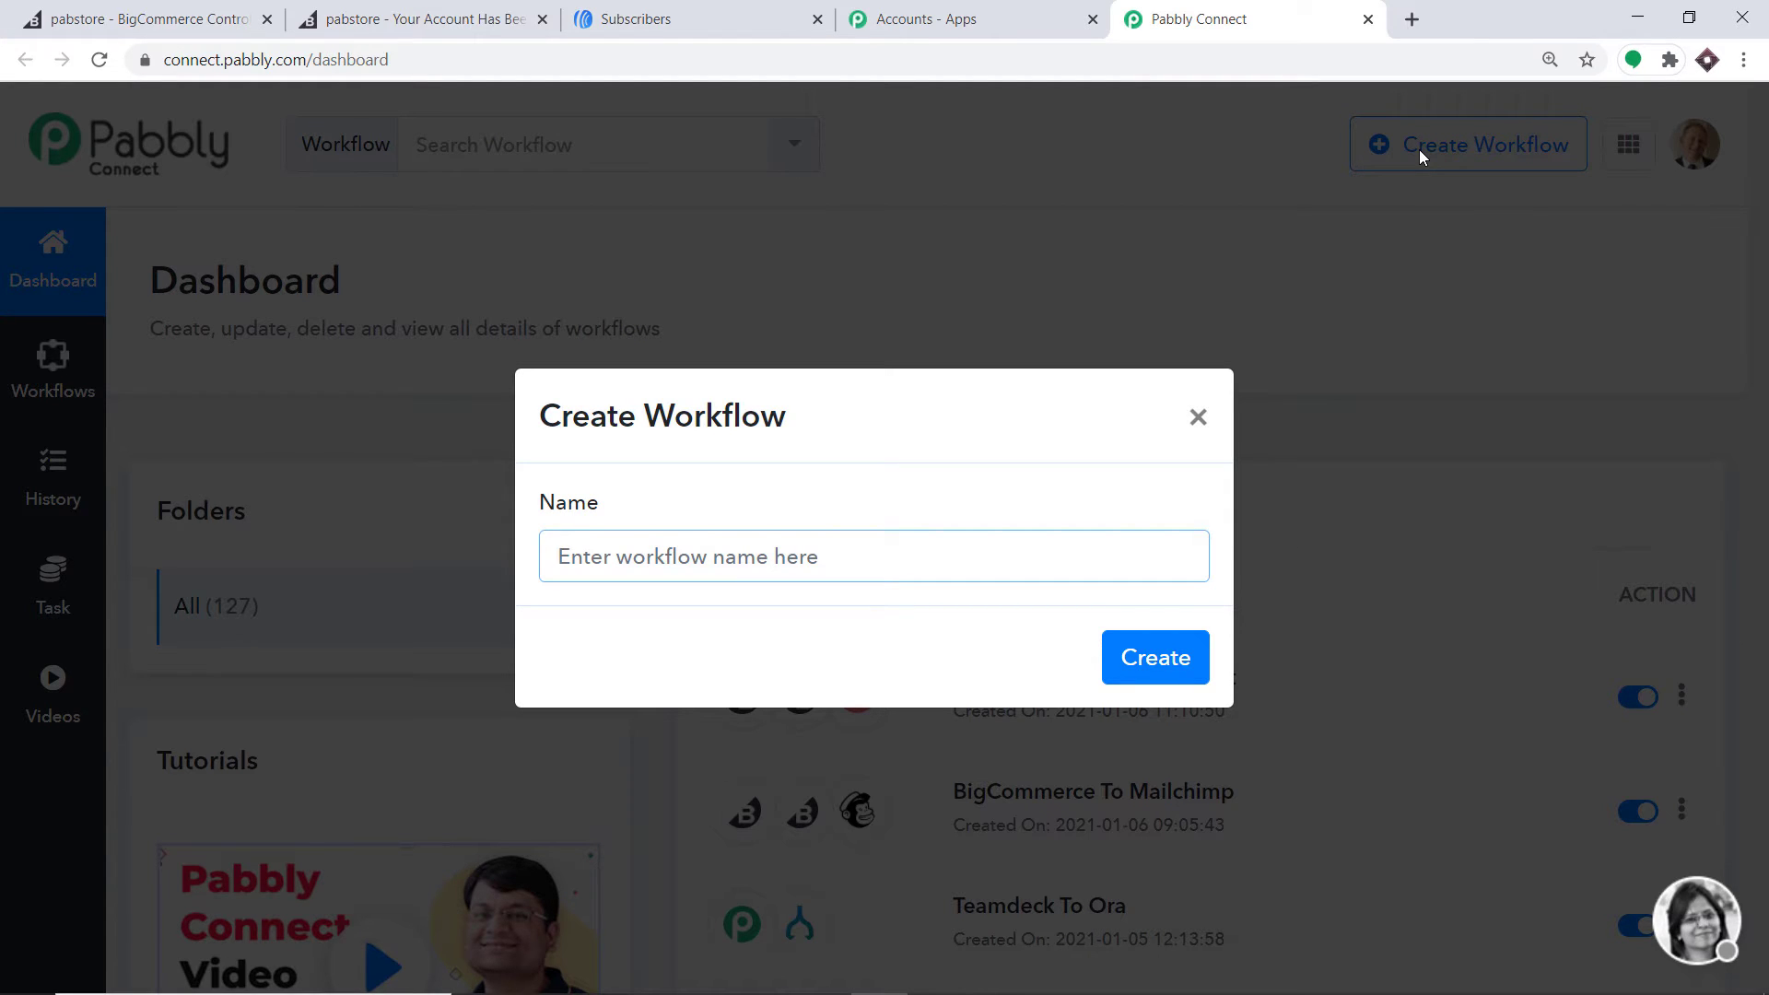
text(Bi)
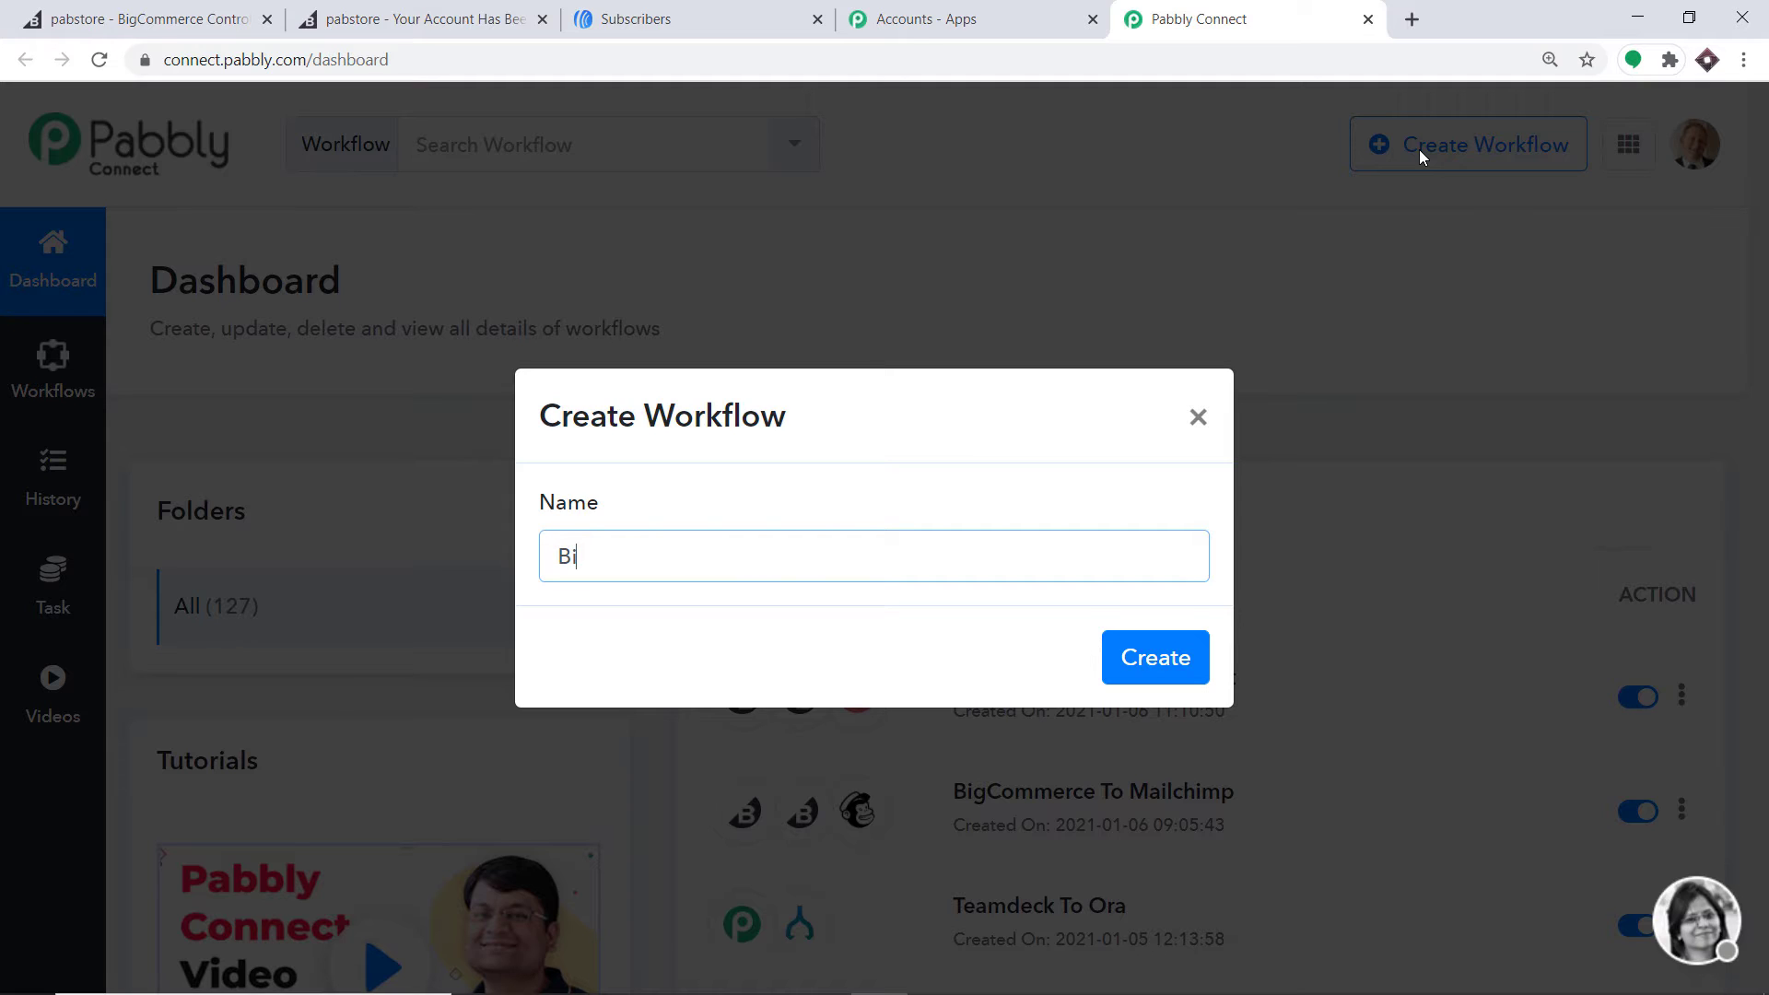
text(gCommerce To Awe)
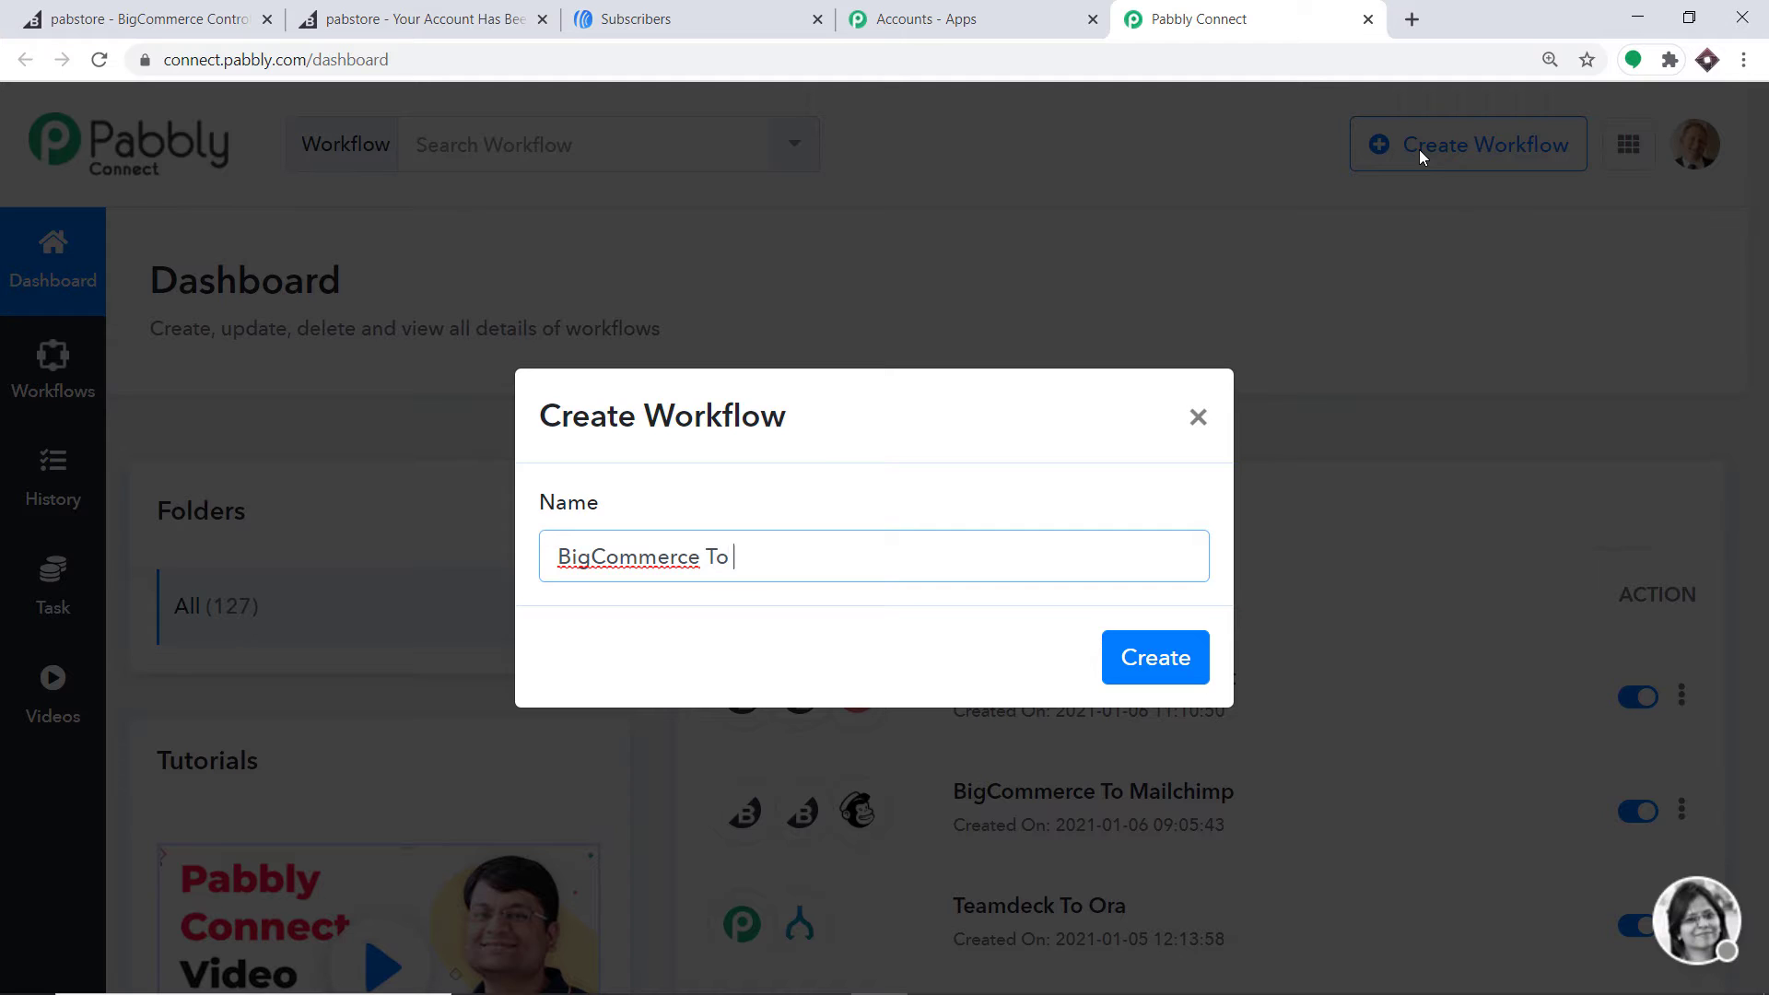
text(ber)
click(1177, 663)
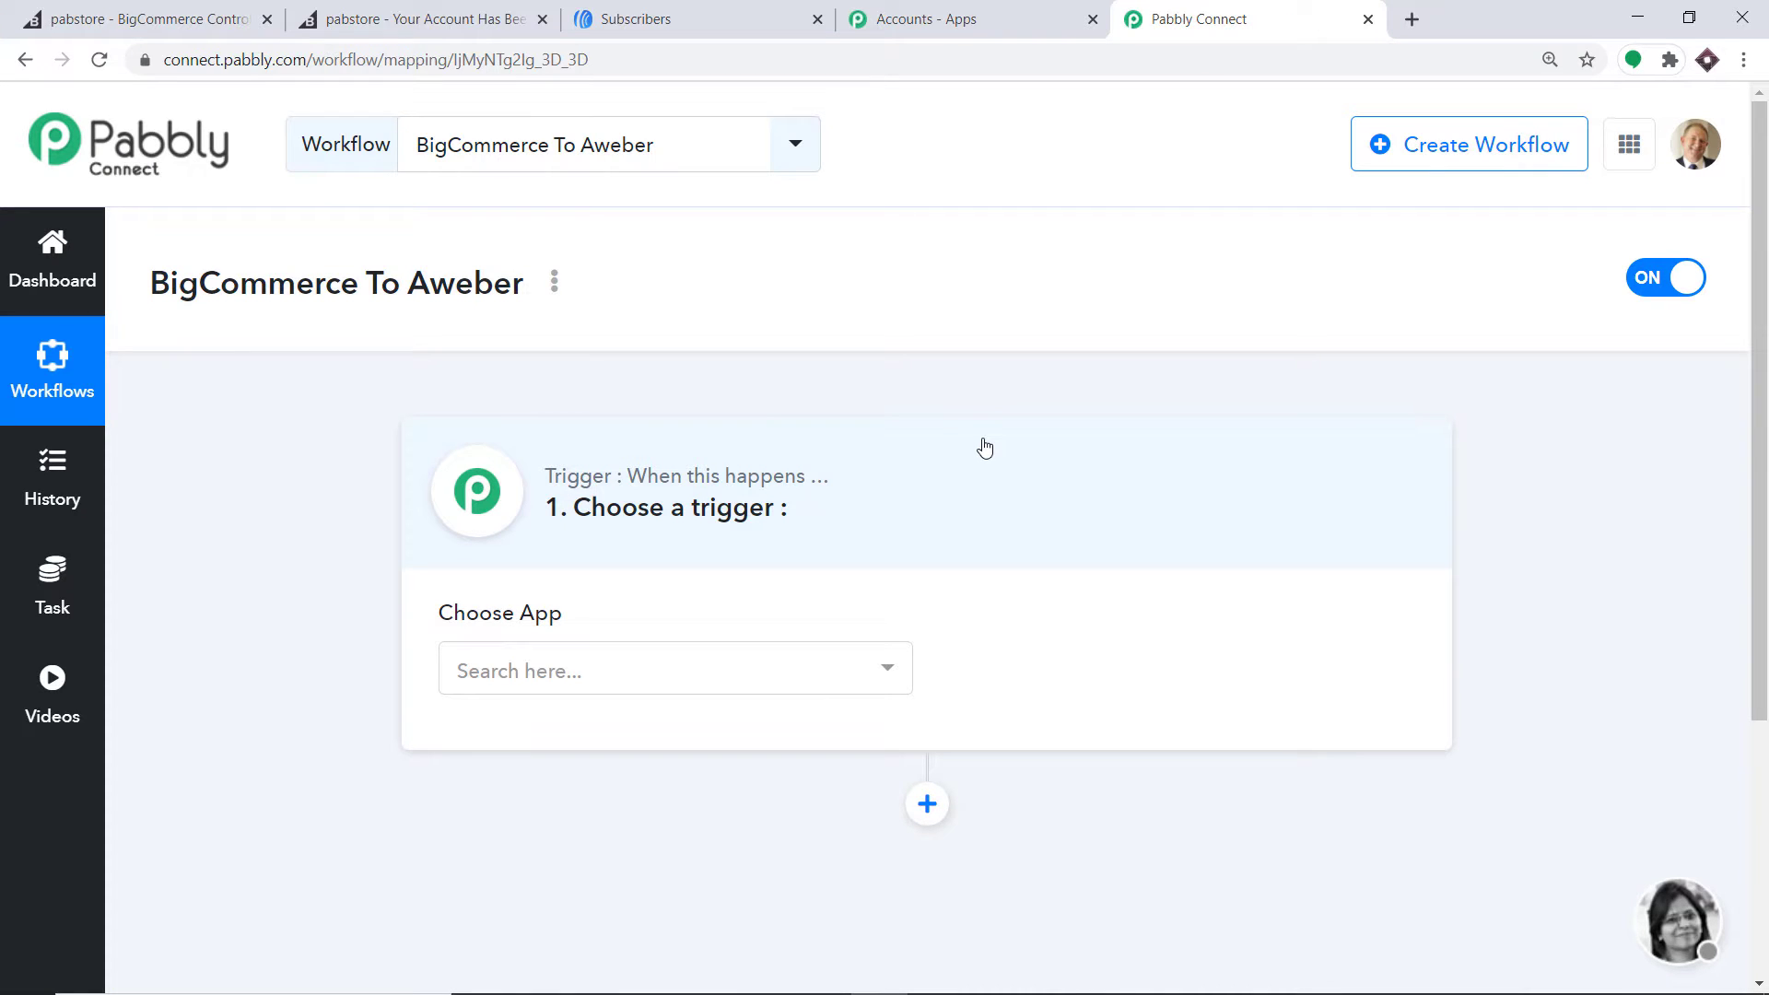
Set the workflow's trigger app to BigCommerce with New Order Created as the trigger event
click(753, 665)
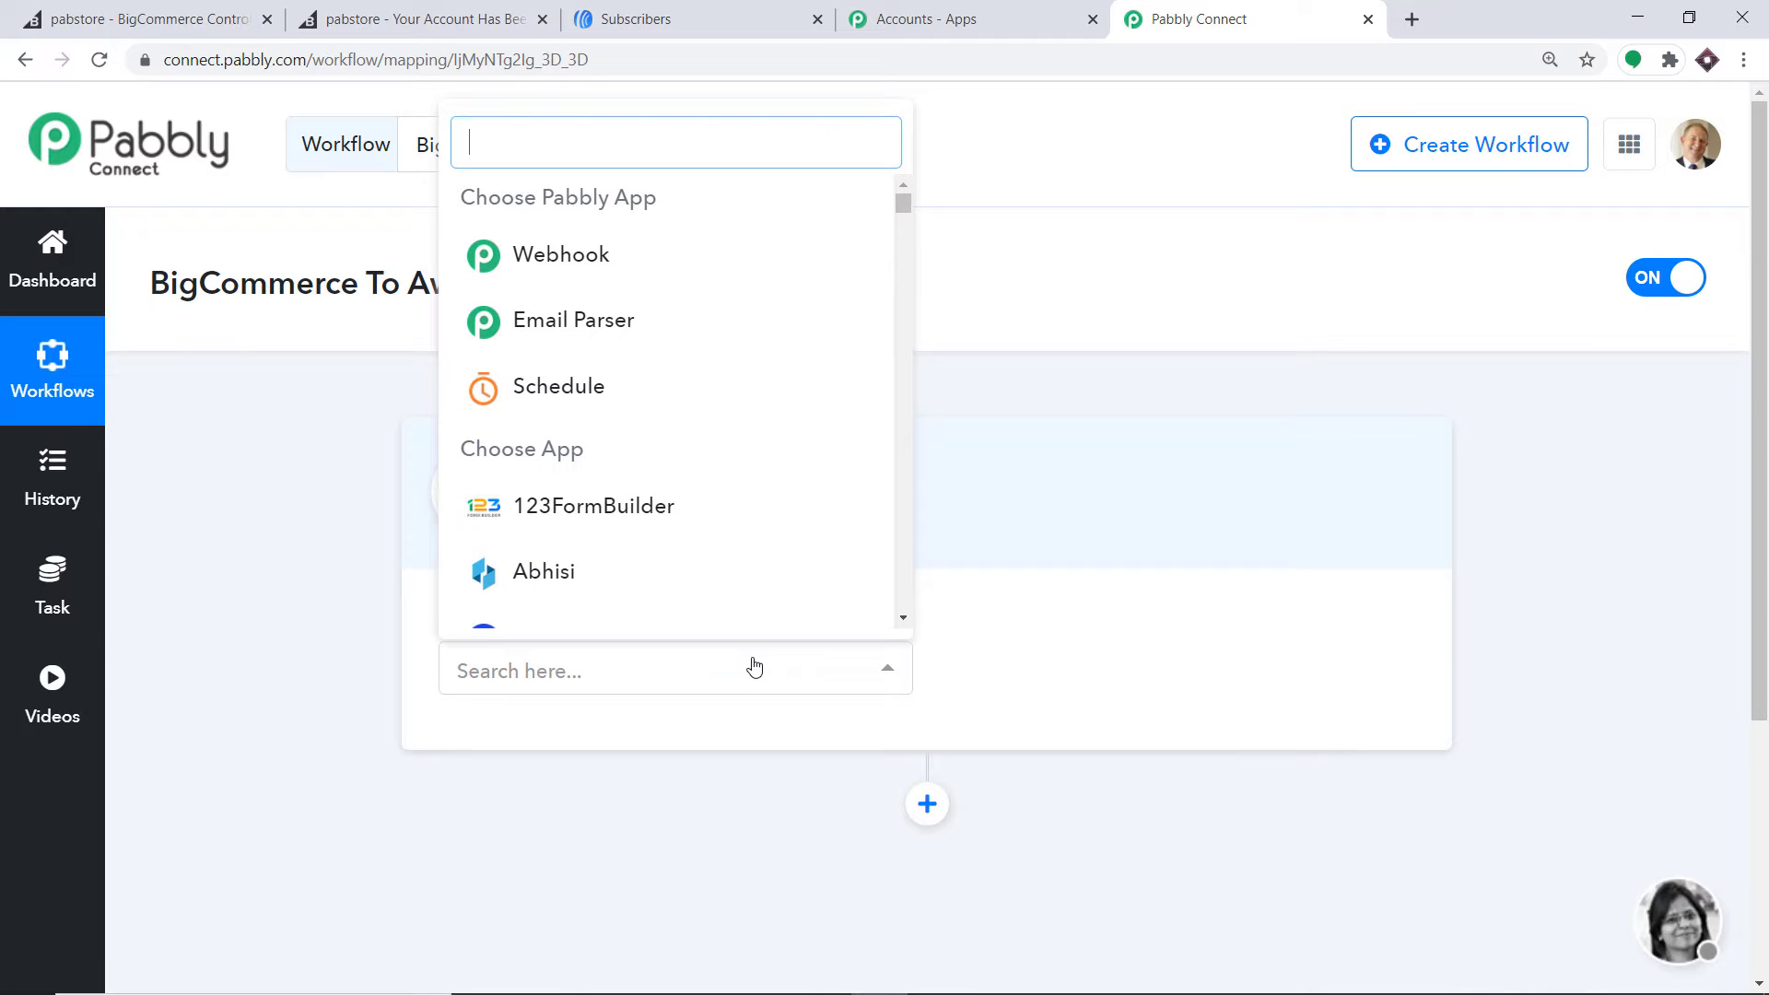
text(big)
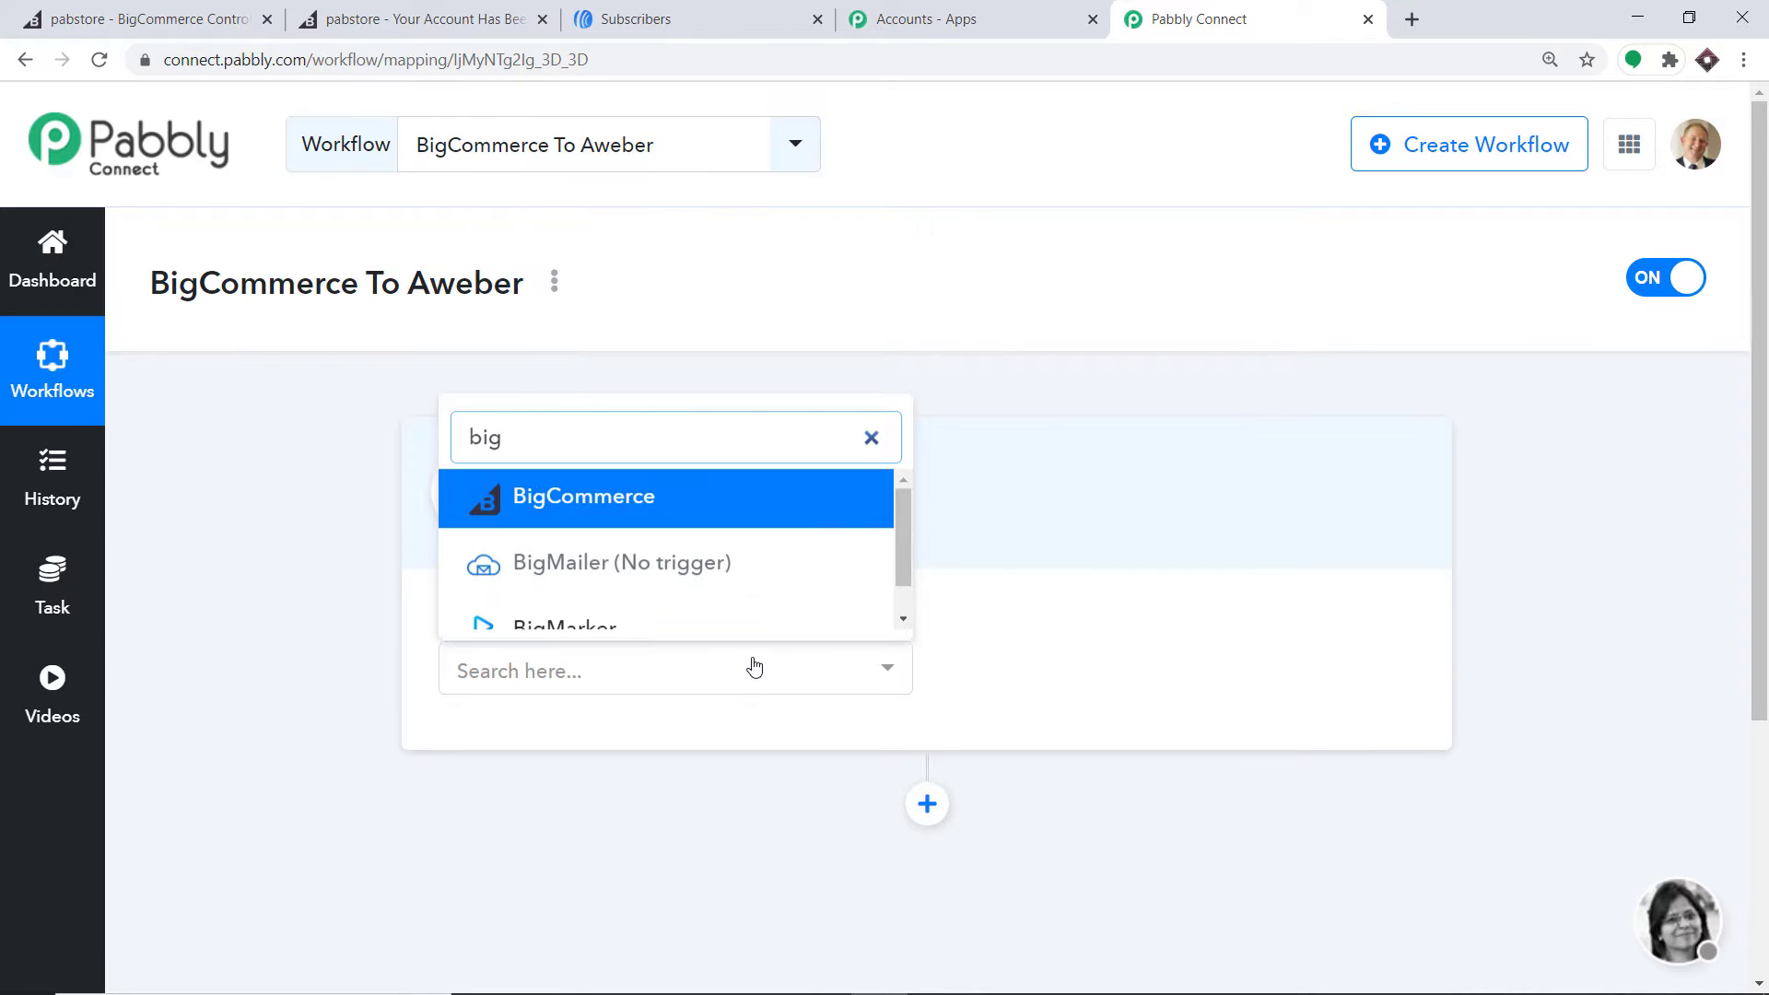
click(728, 511)
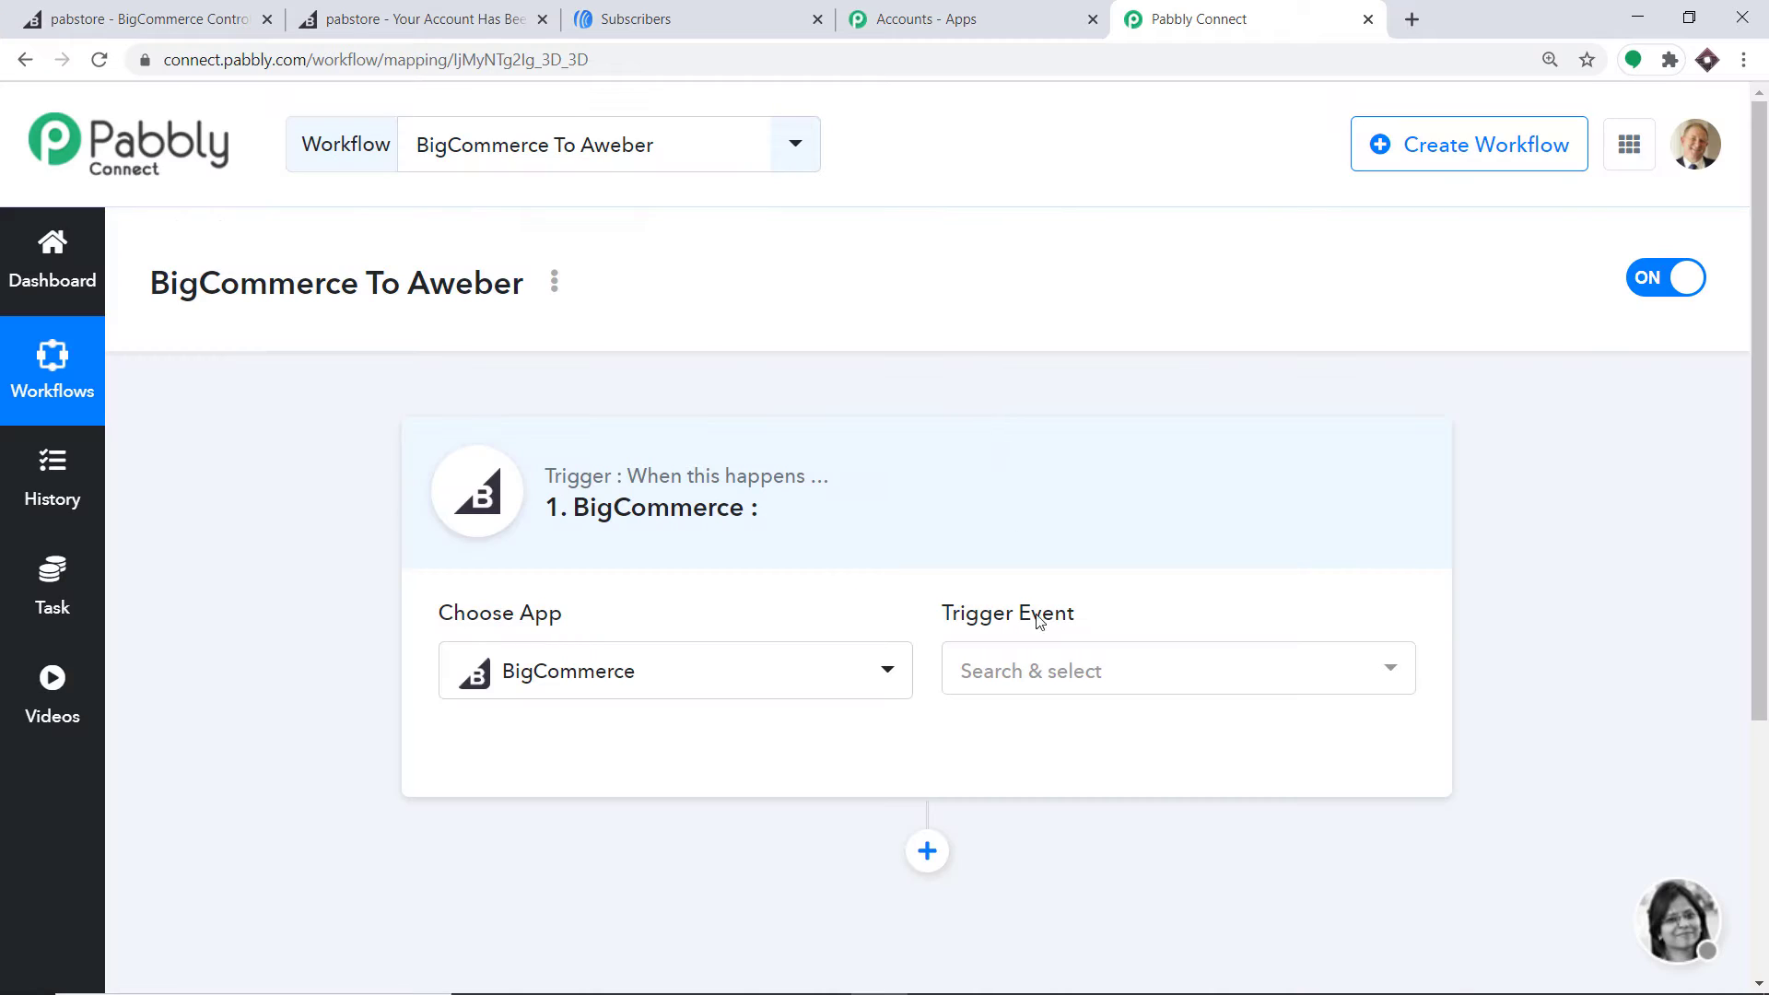
click(1075, 671)
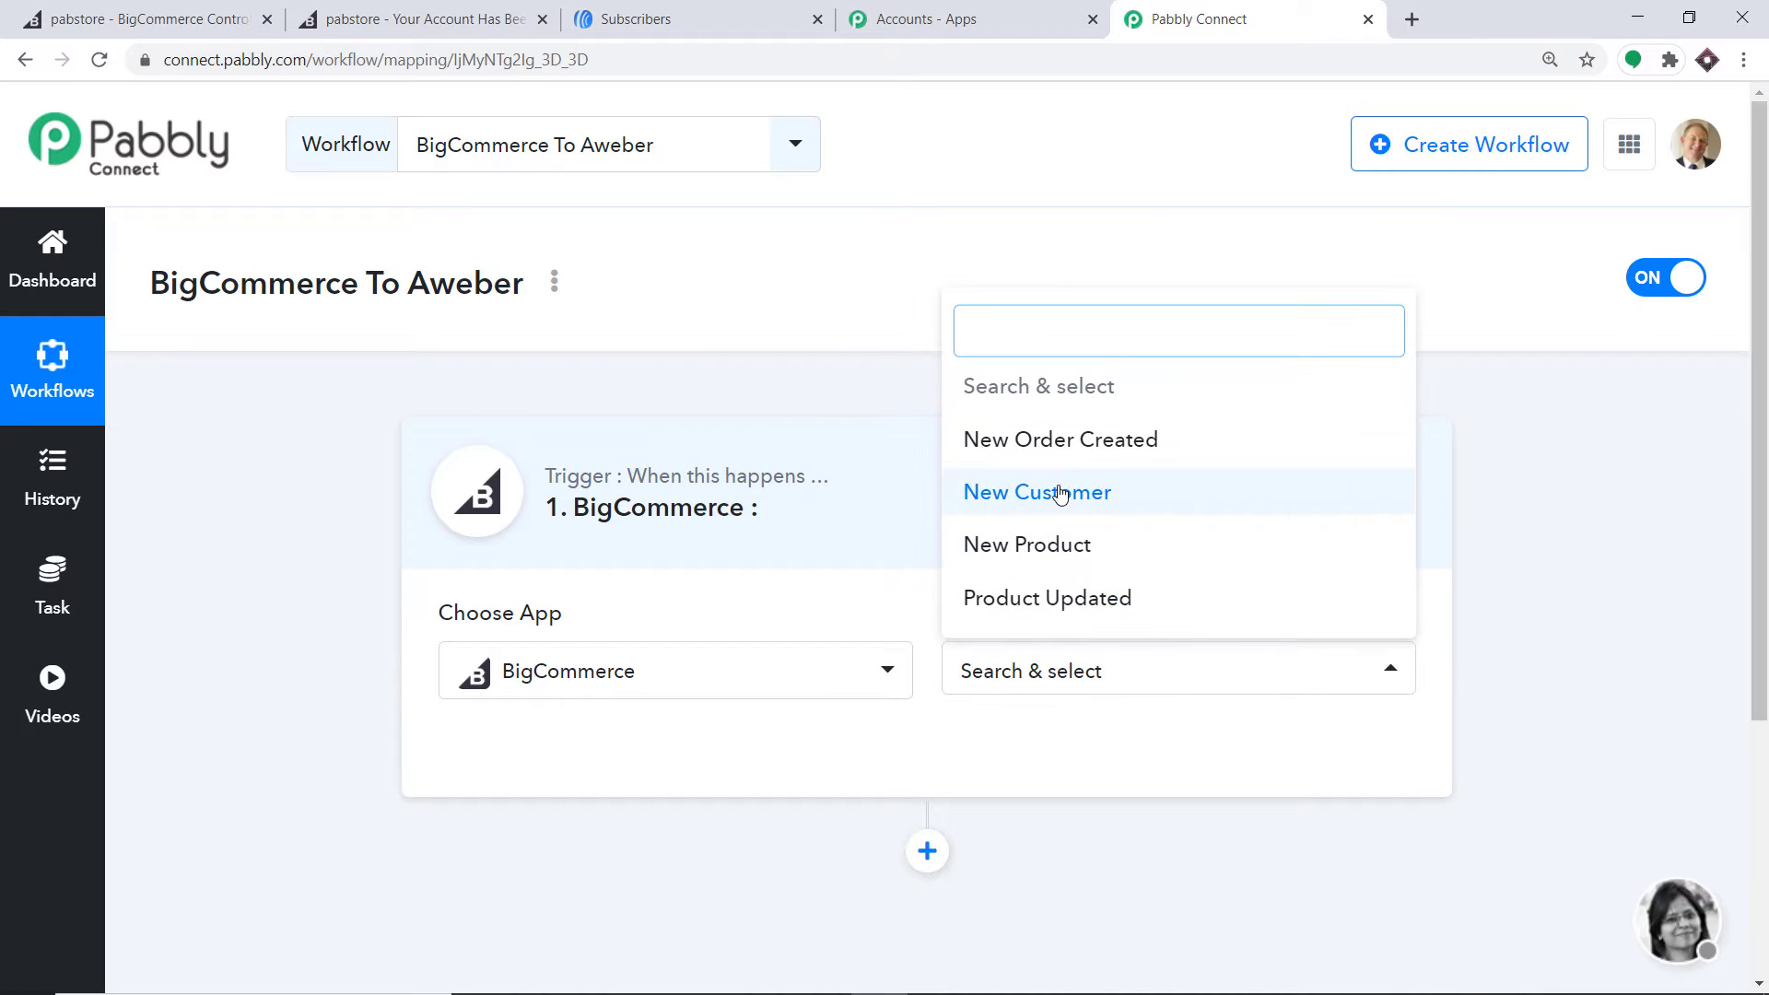
click(1084, 459)
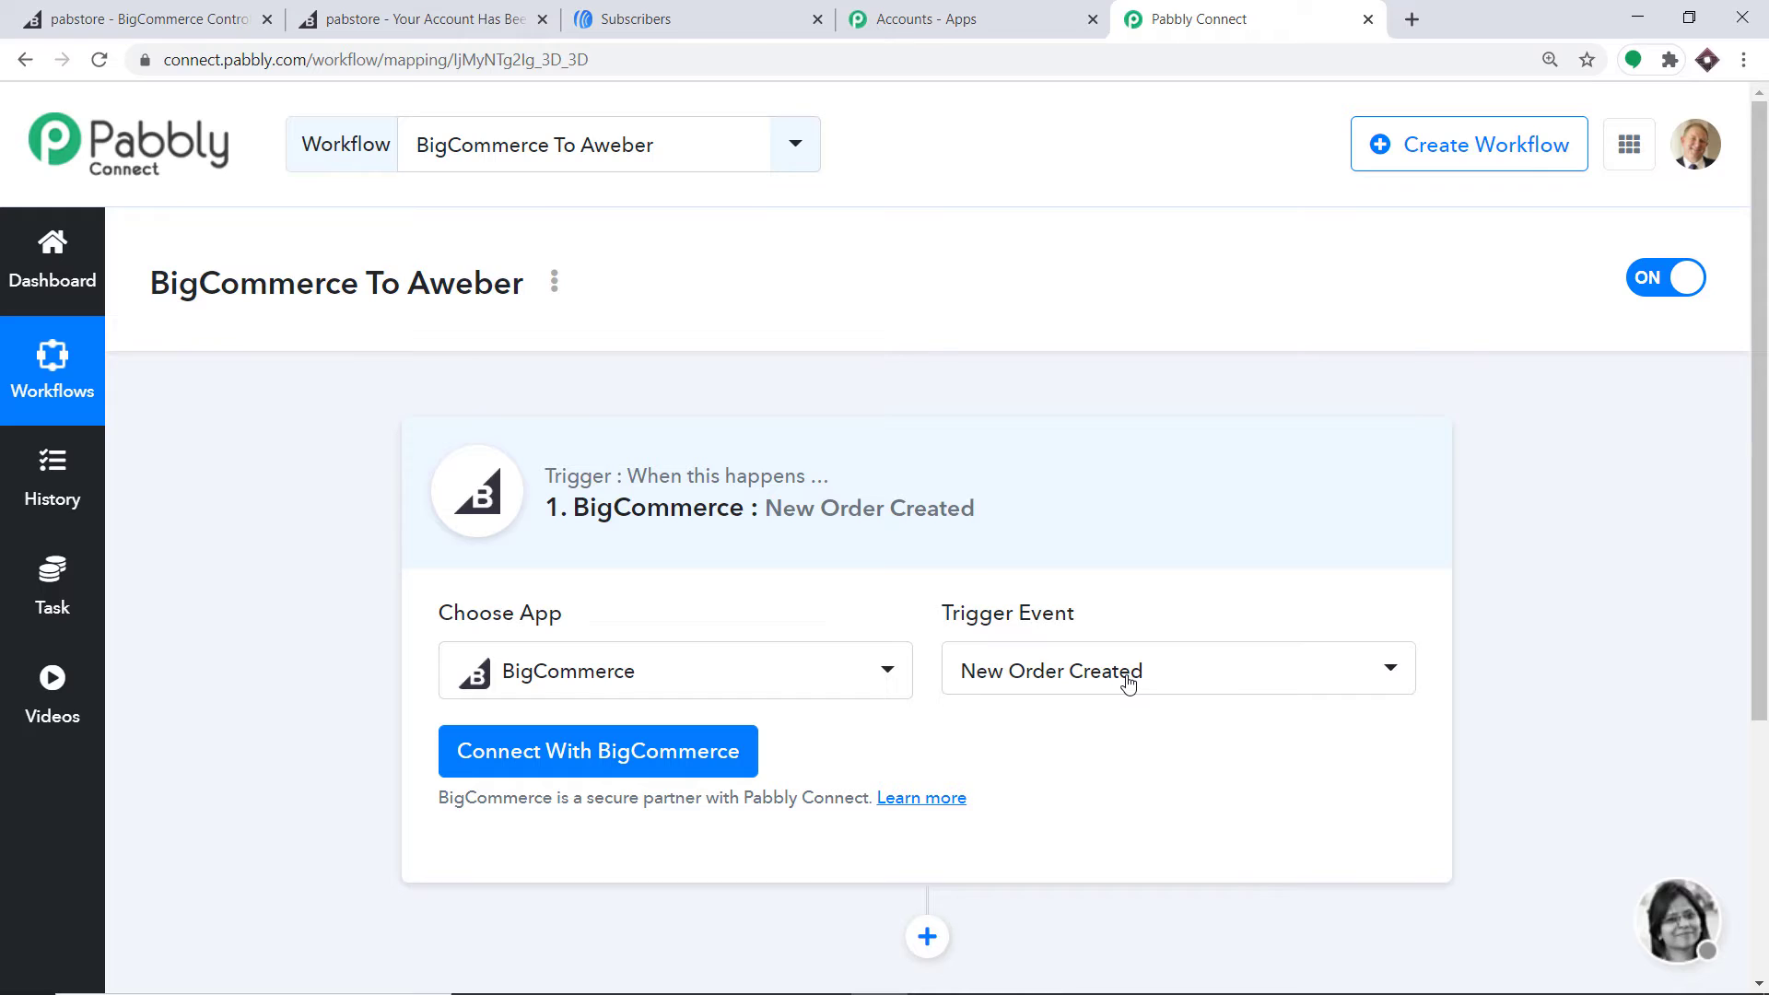
click(1128, 678)
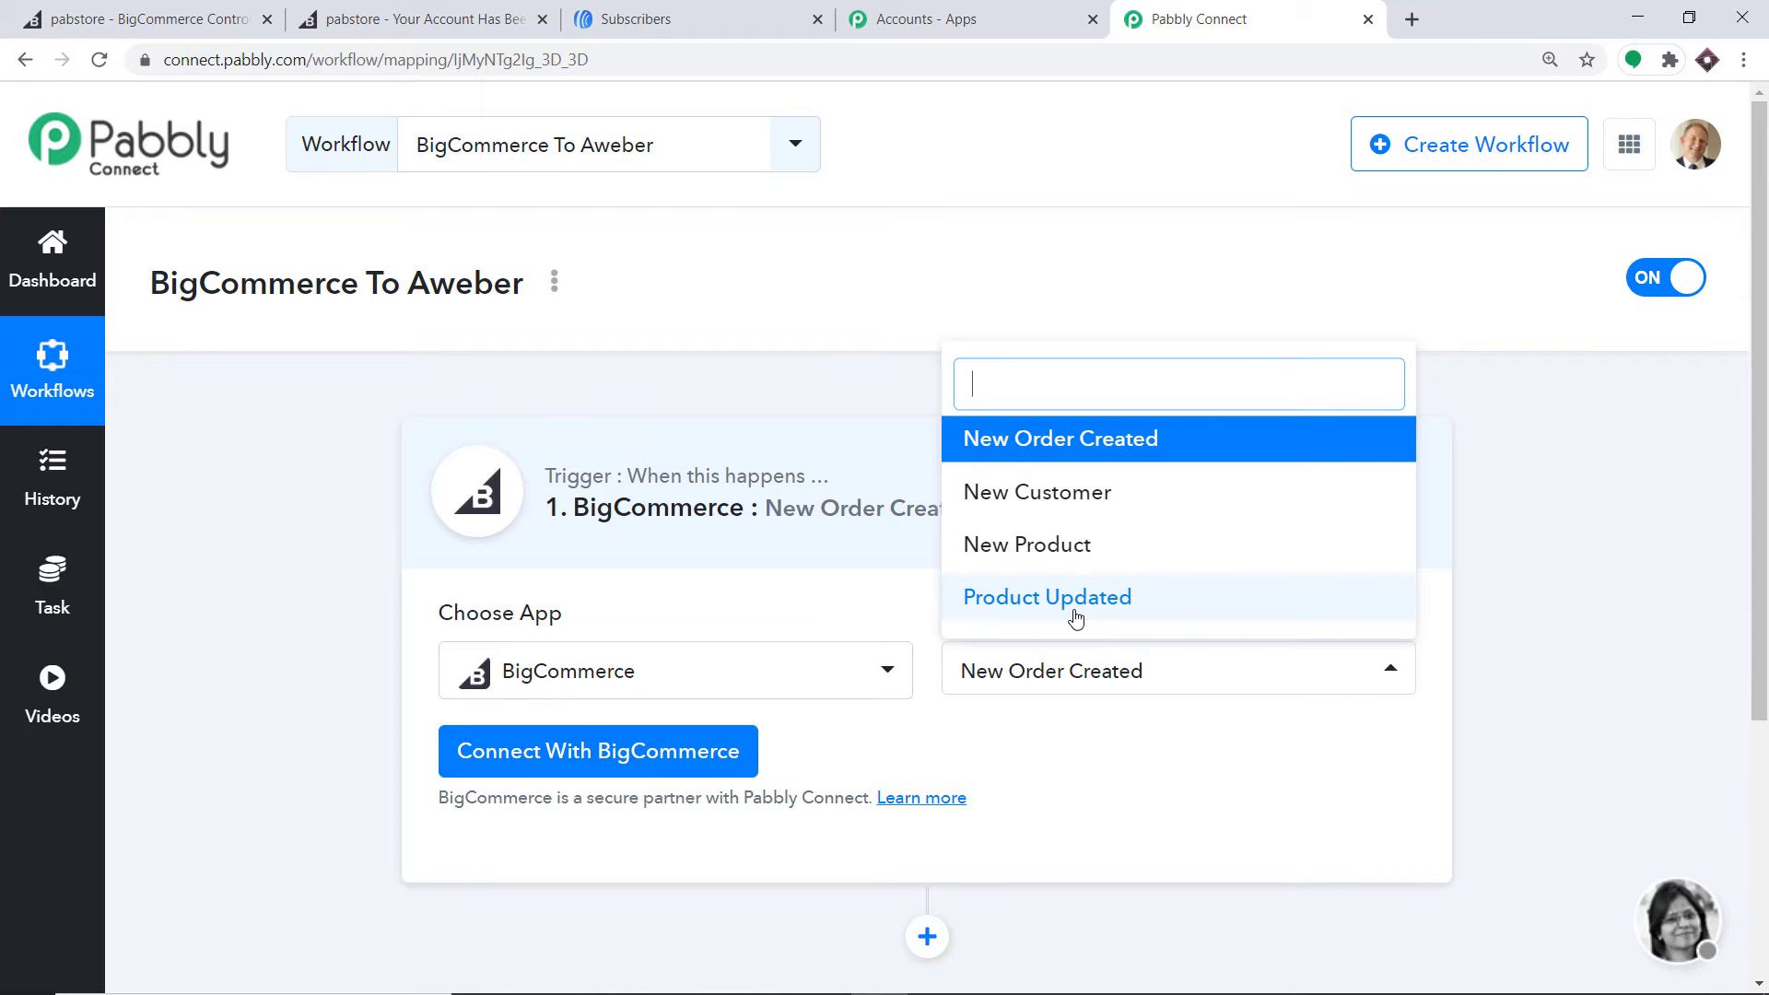
click(1090, 442)
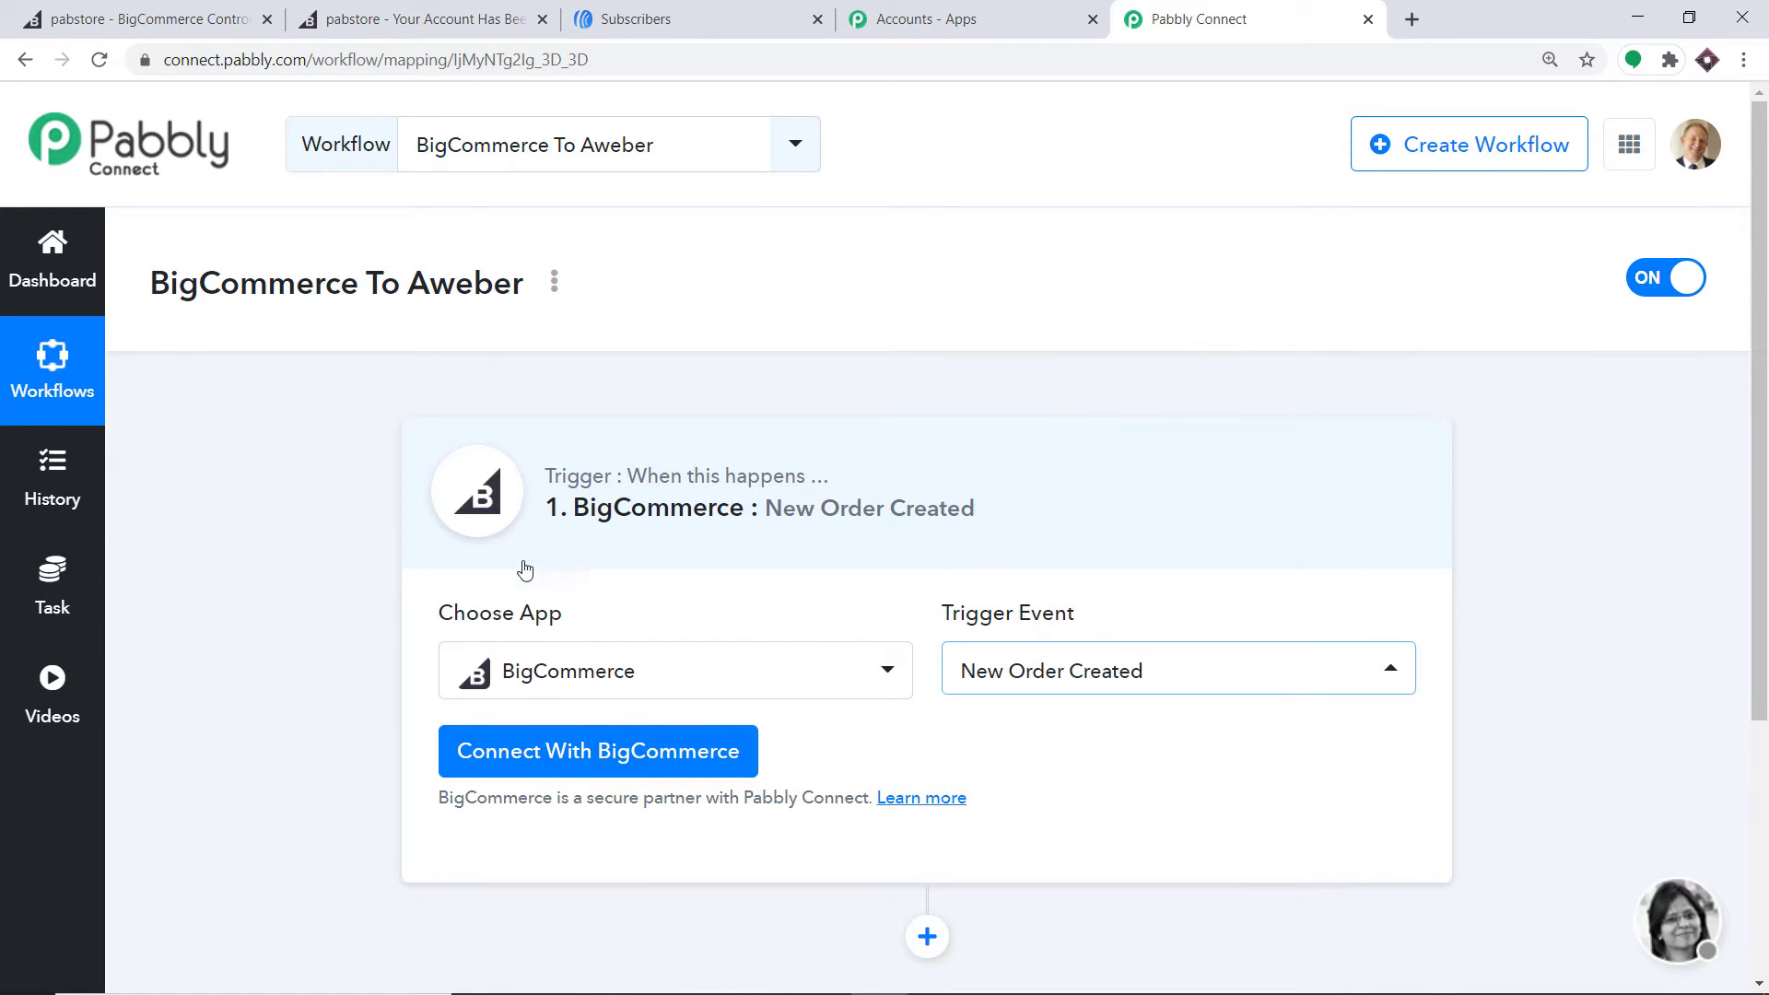
Start connecting the trigger to BigCommerce and review which credentials and OAuth scopes the connection requires
click(571, 770)
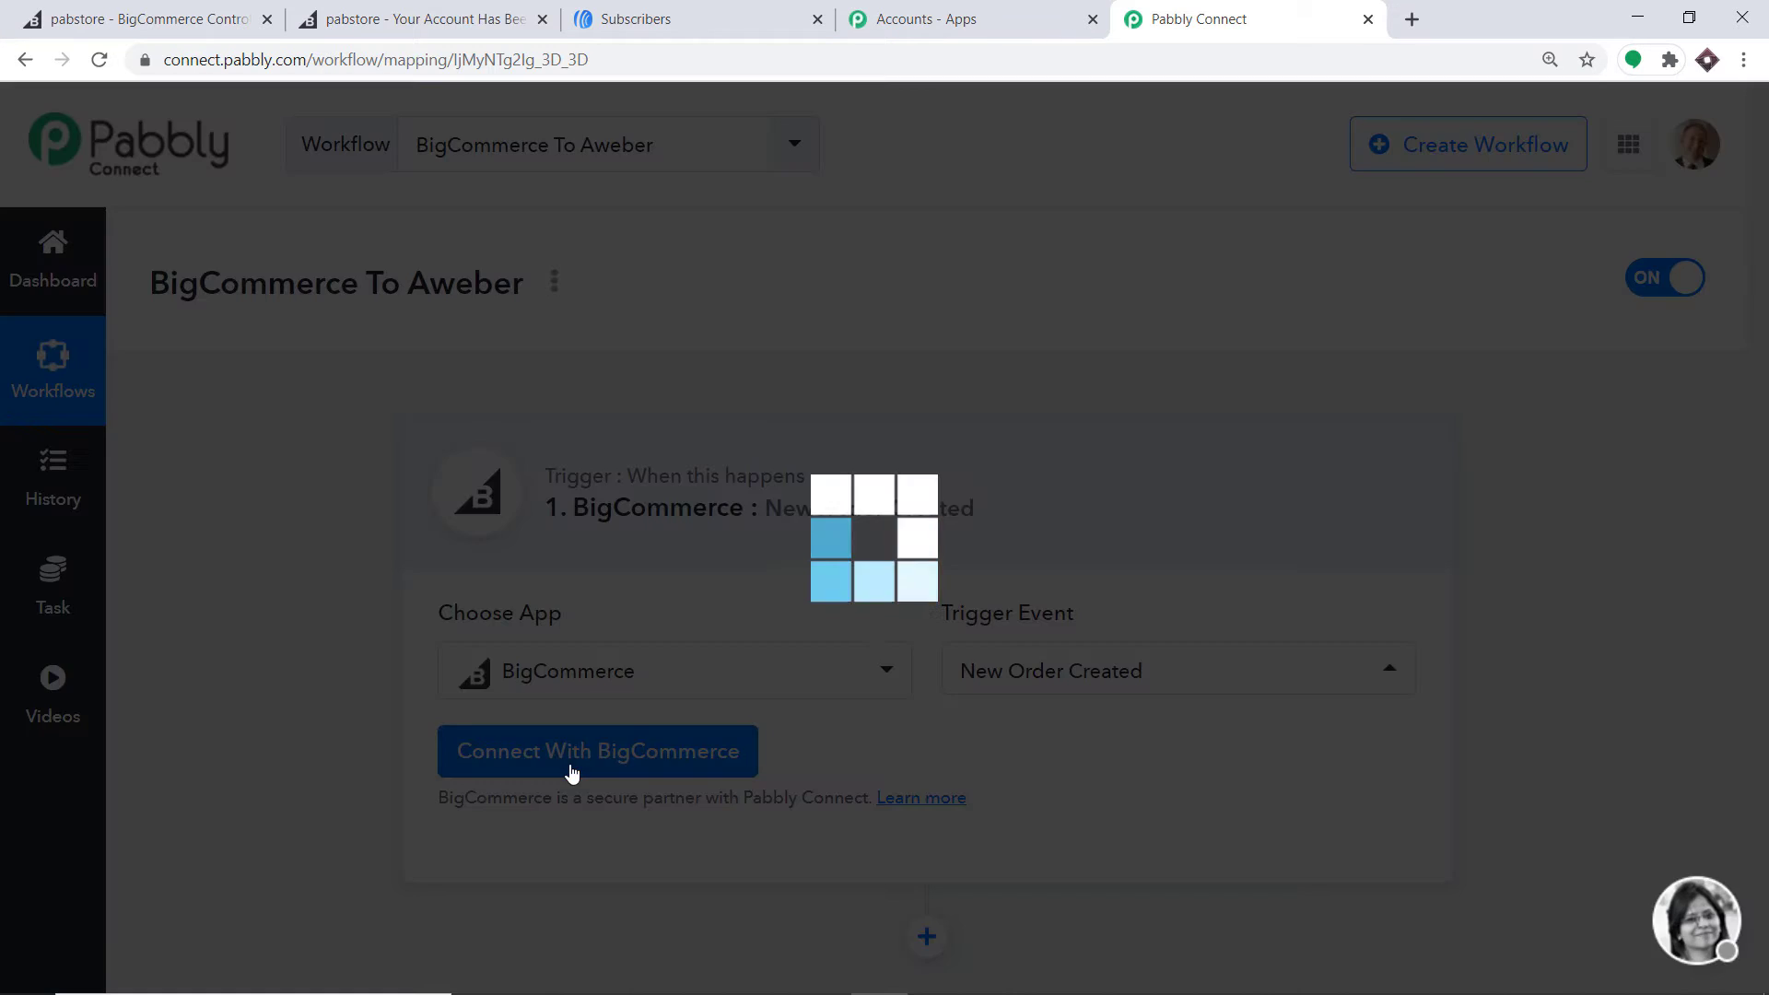
scroll(1230, 465, down, 1)
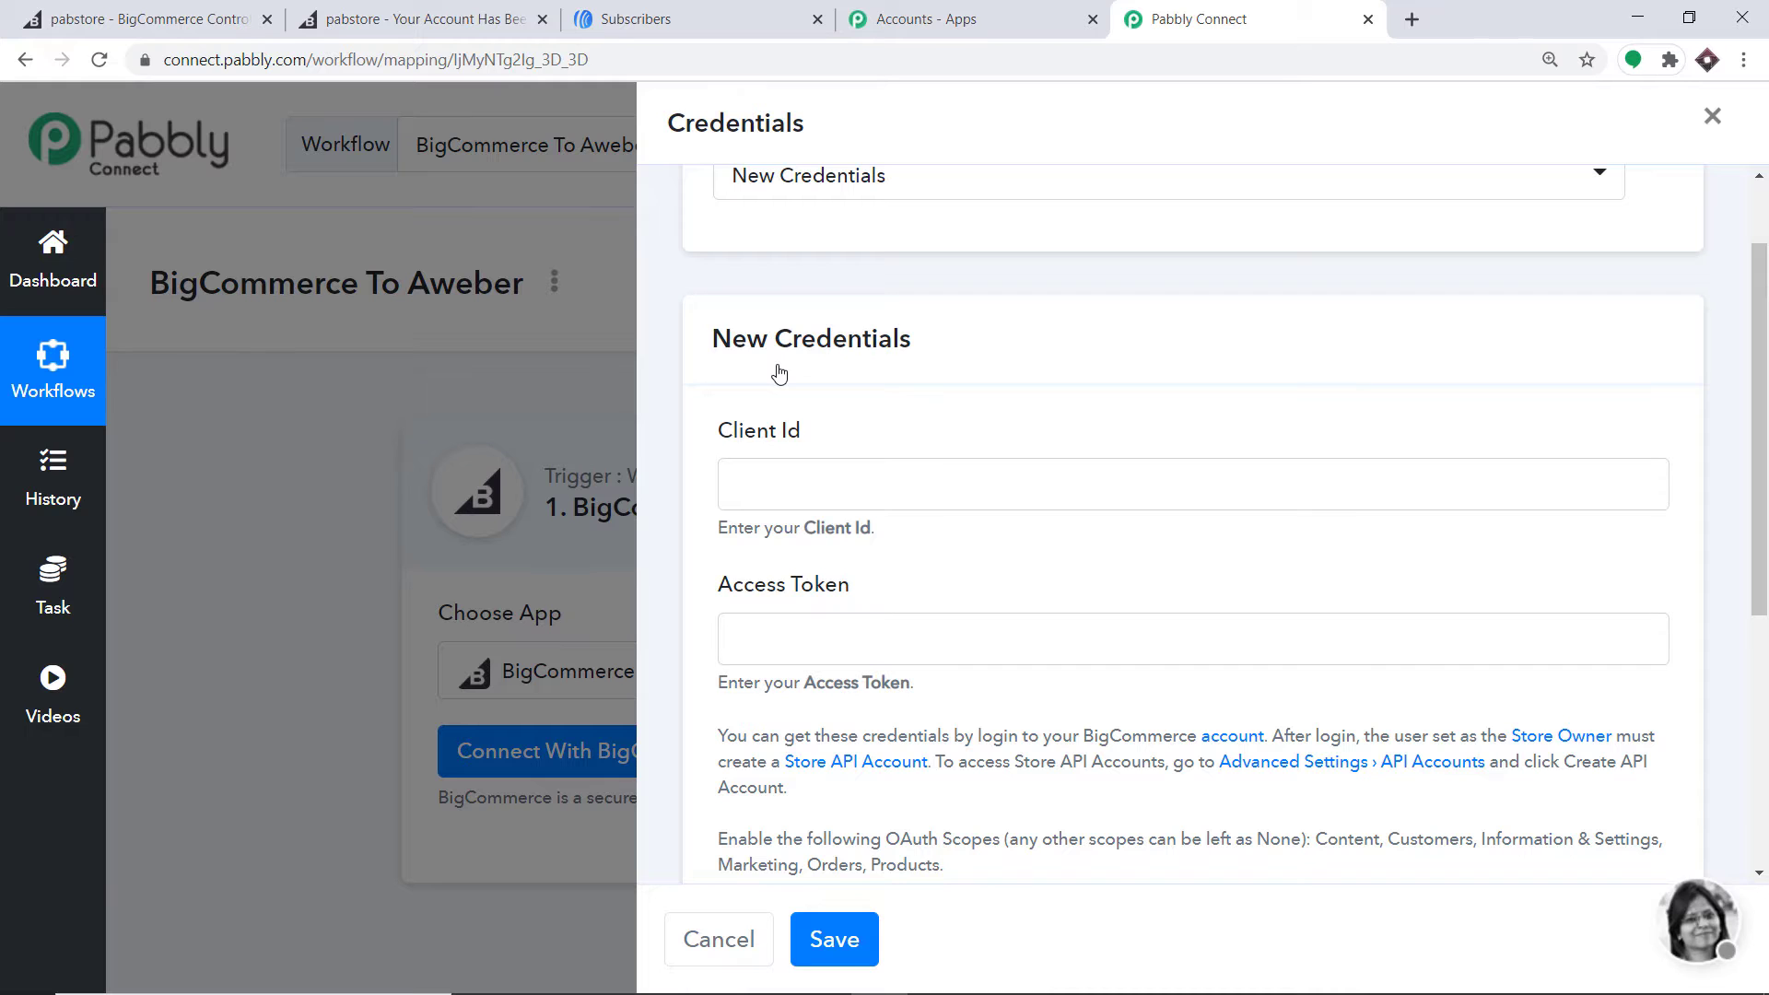
scroll(808, 623, down, 3)
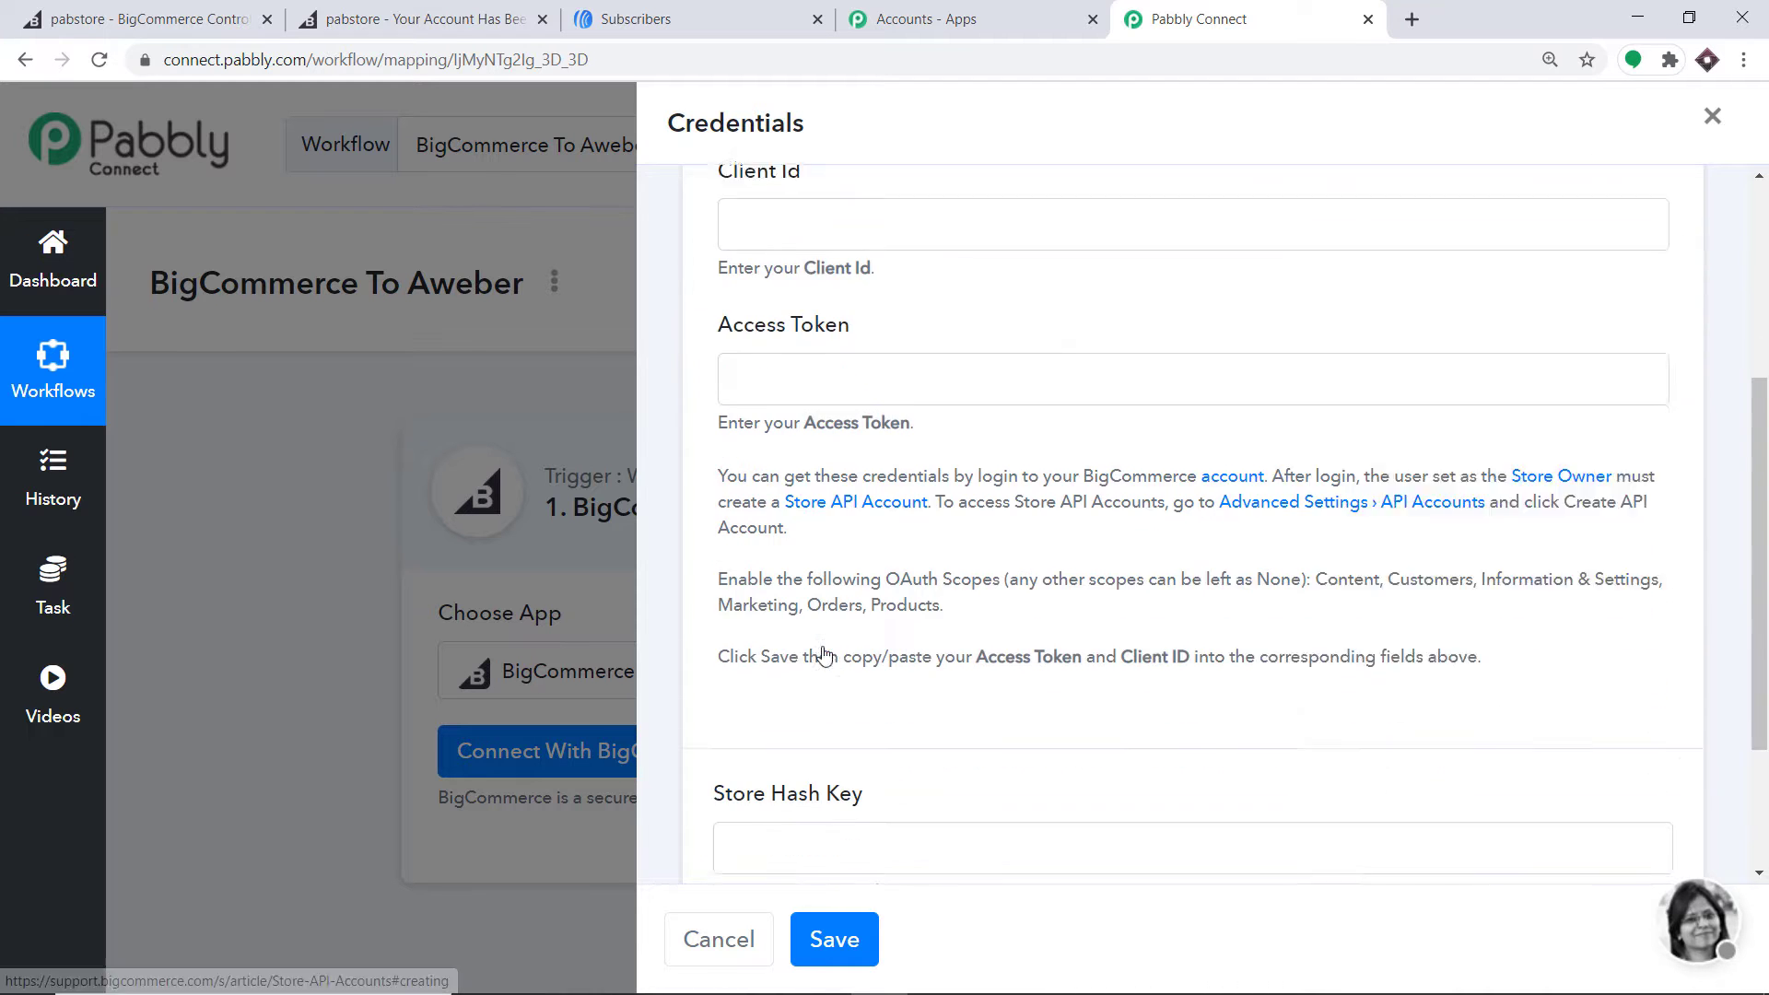
scroll(899, 719, up, 2)
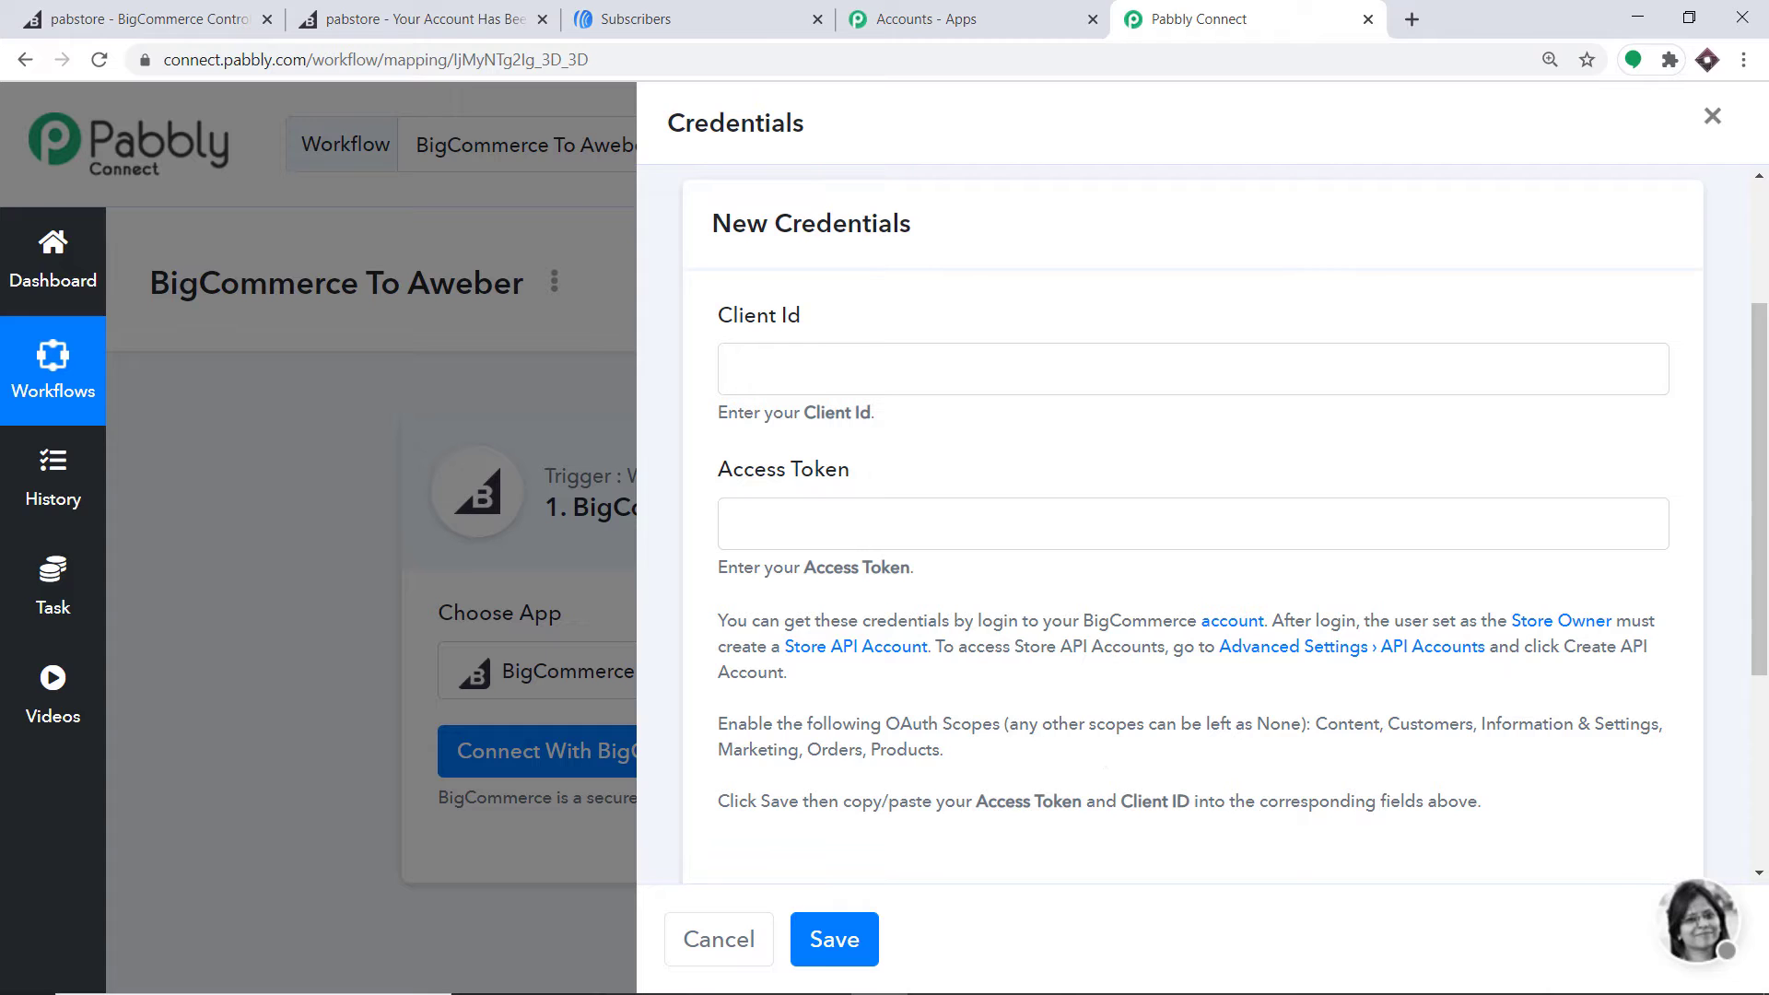
Switch to the BigCommerce control panel and open the store's API accounts page
click(206, 10)
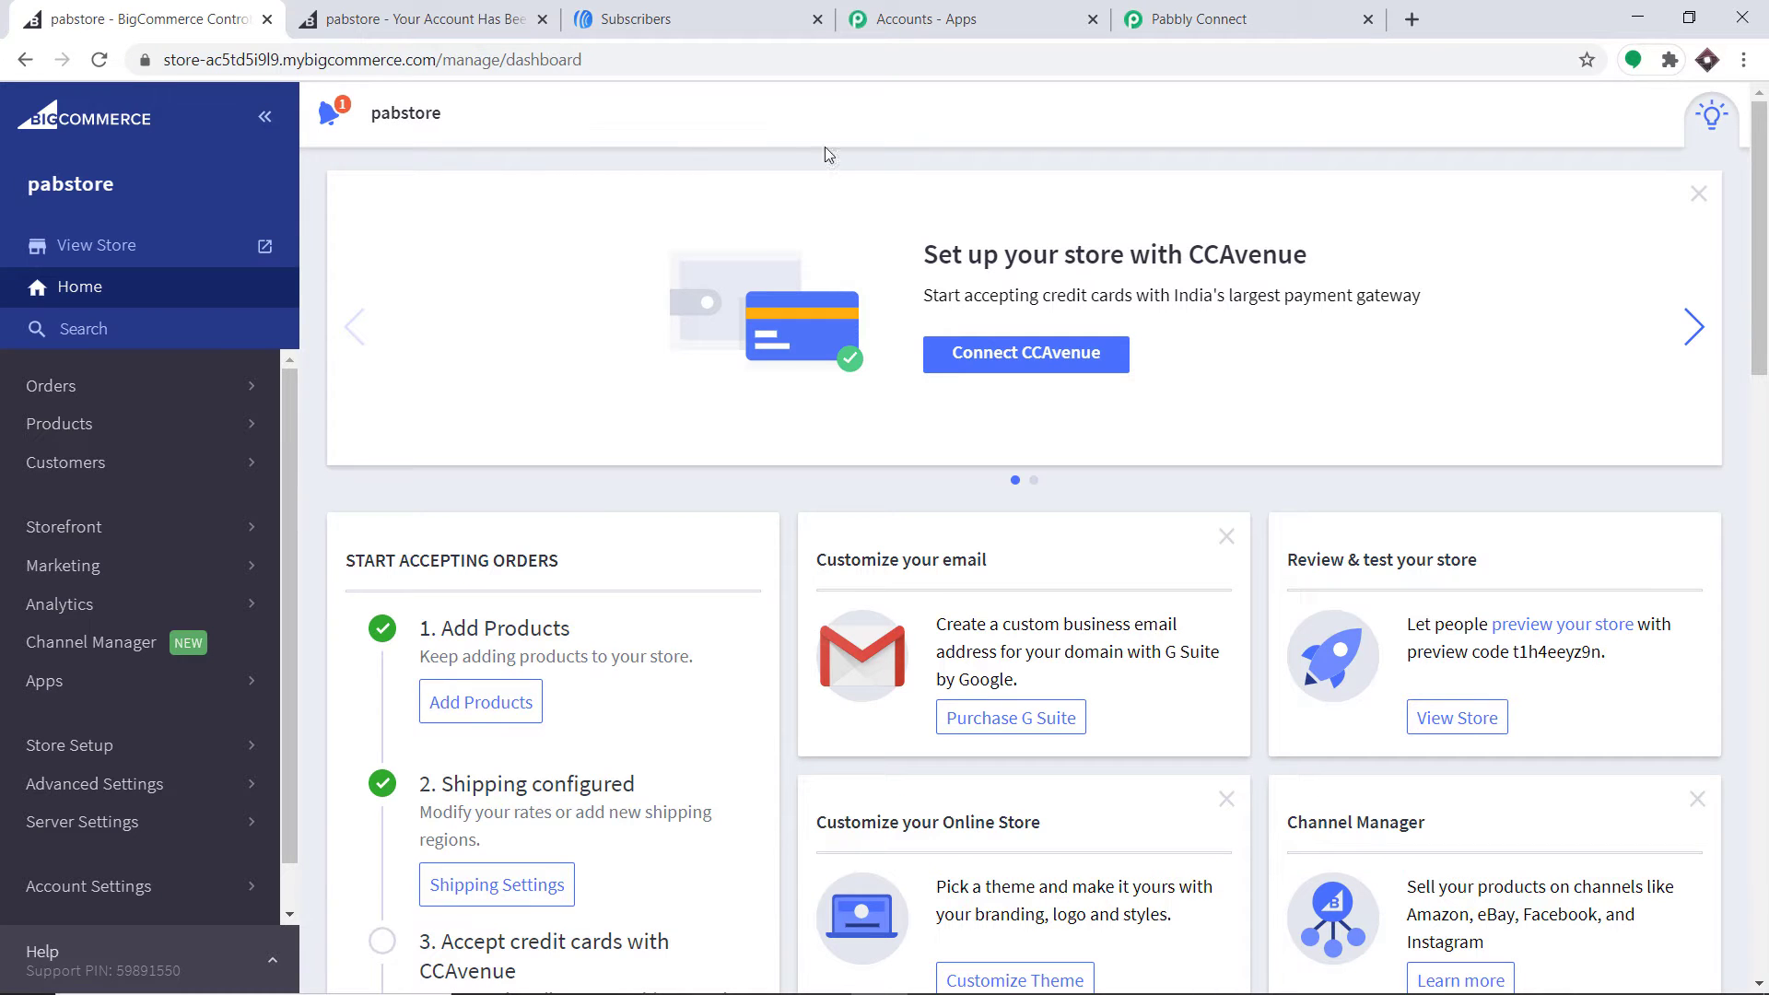
click(90, 786)
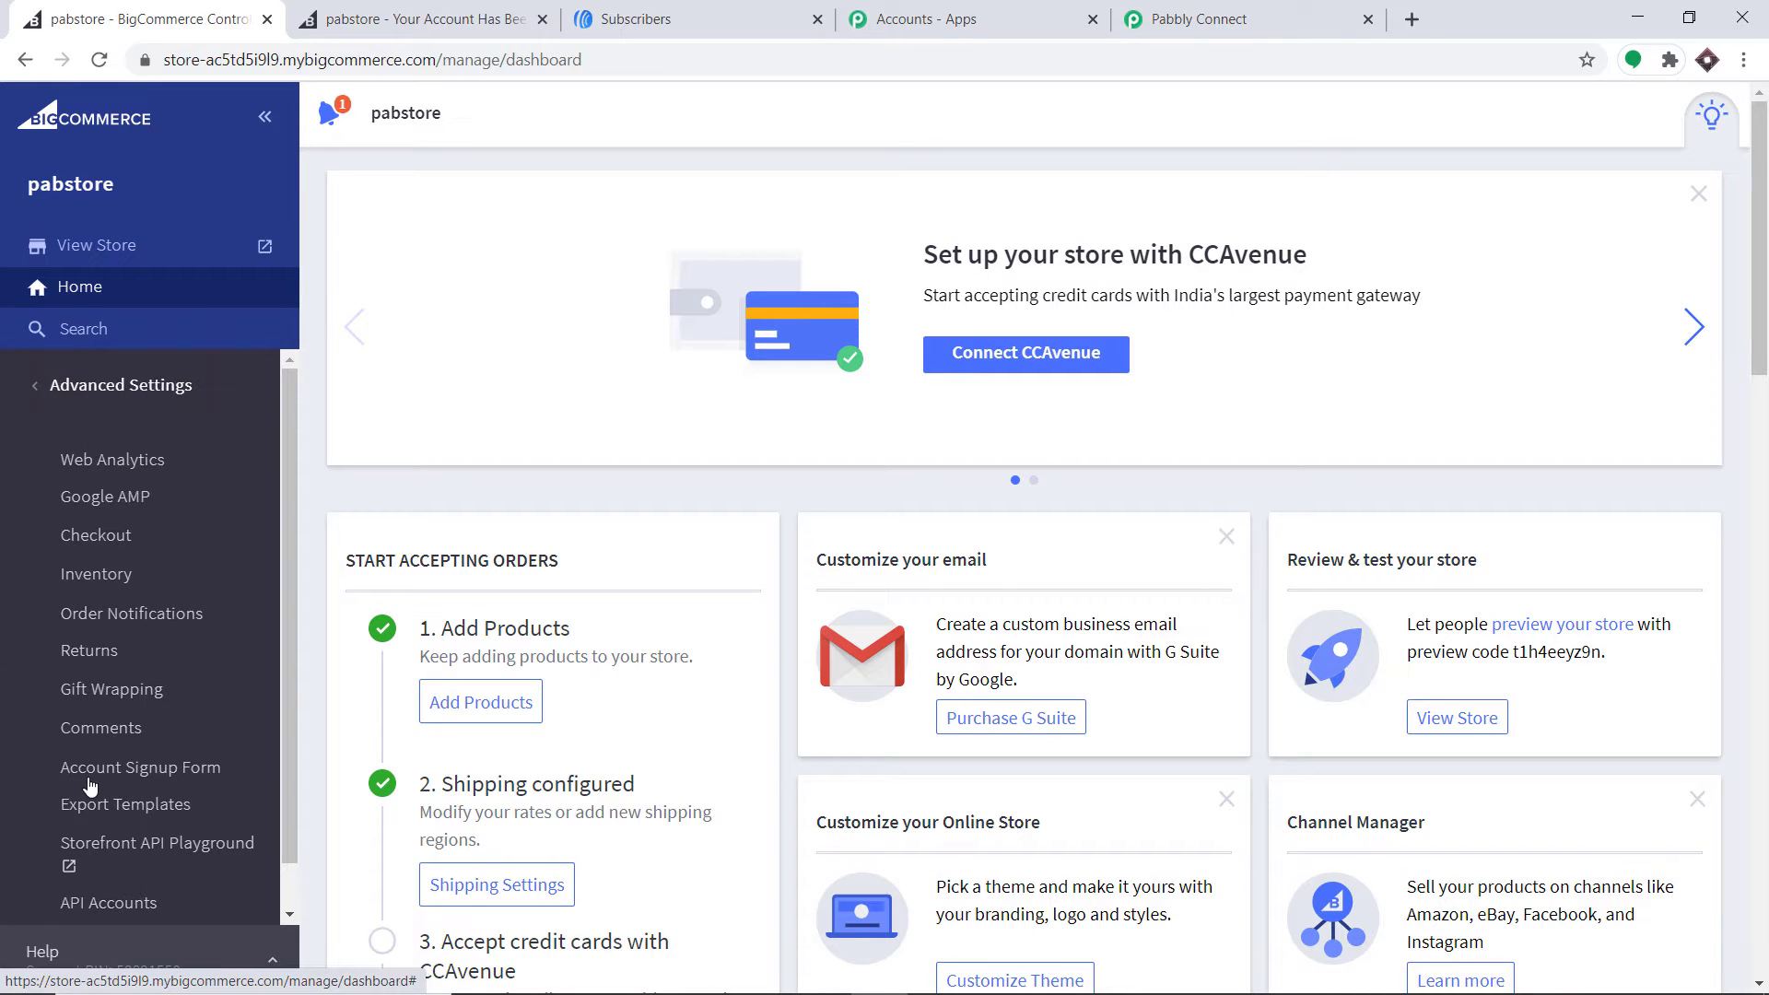
scroll(159, 751, down, 1)
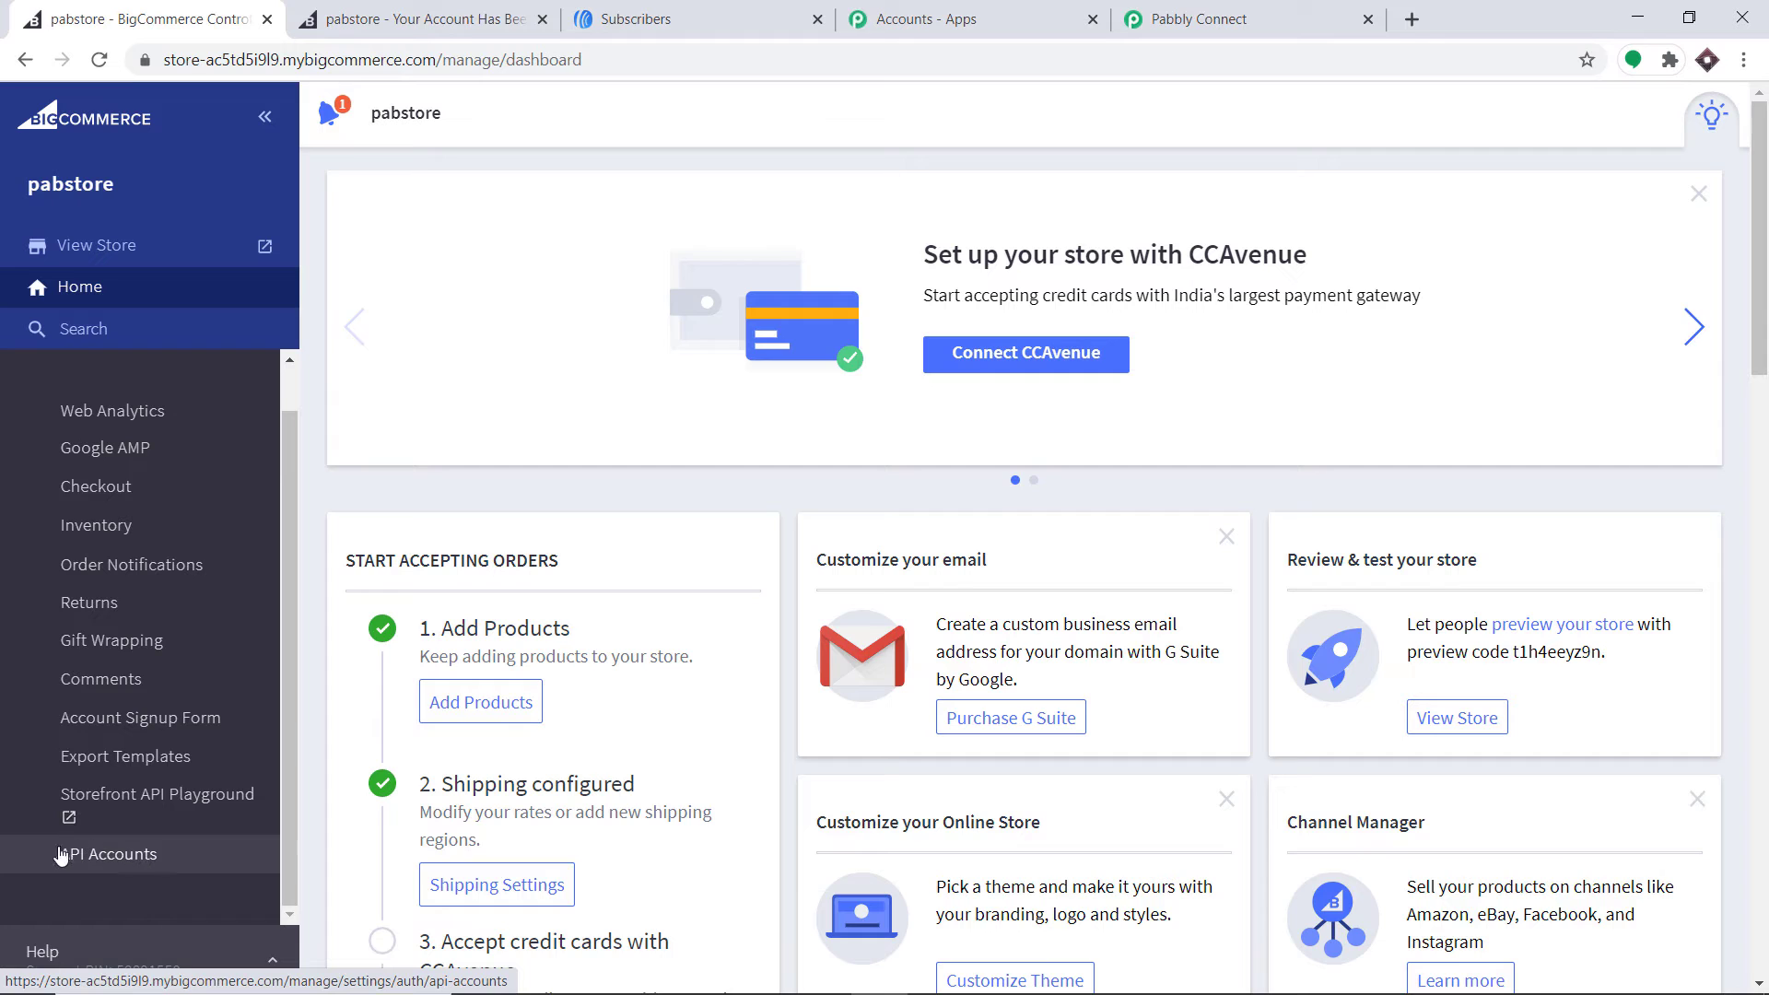
click(141, 862)
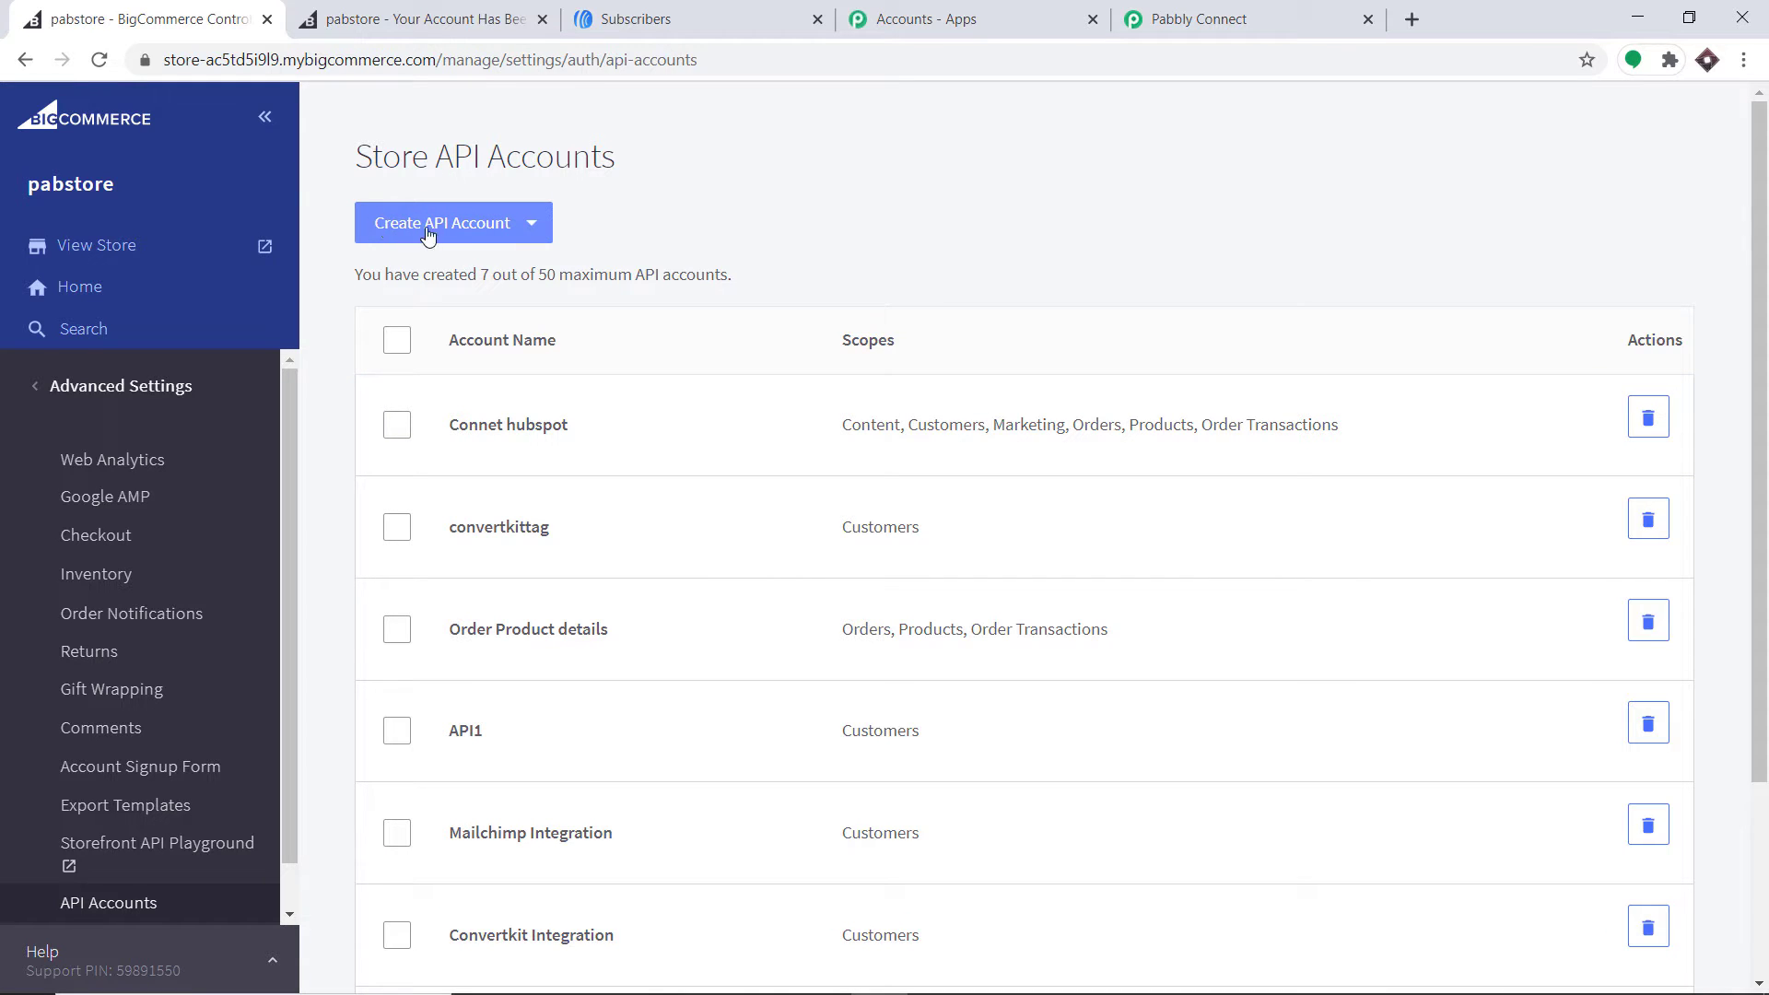
Start a new V2/V3 API token and name its API account "Aweber Integrations"
click(489, 233)
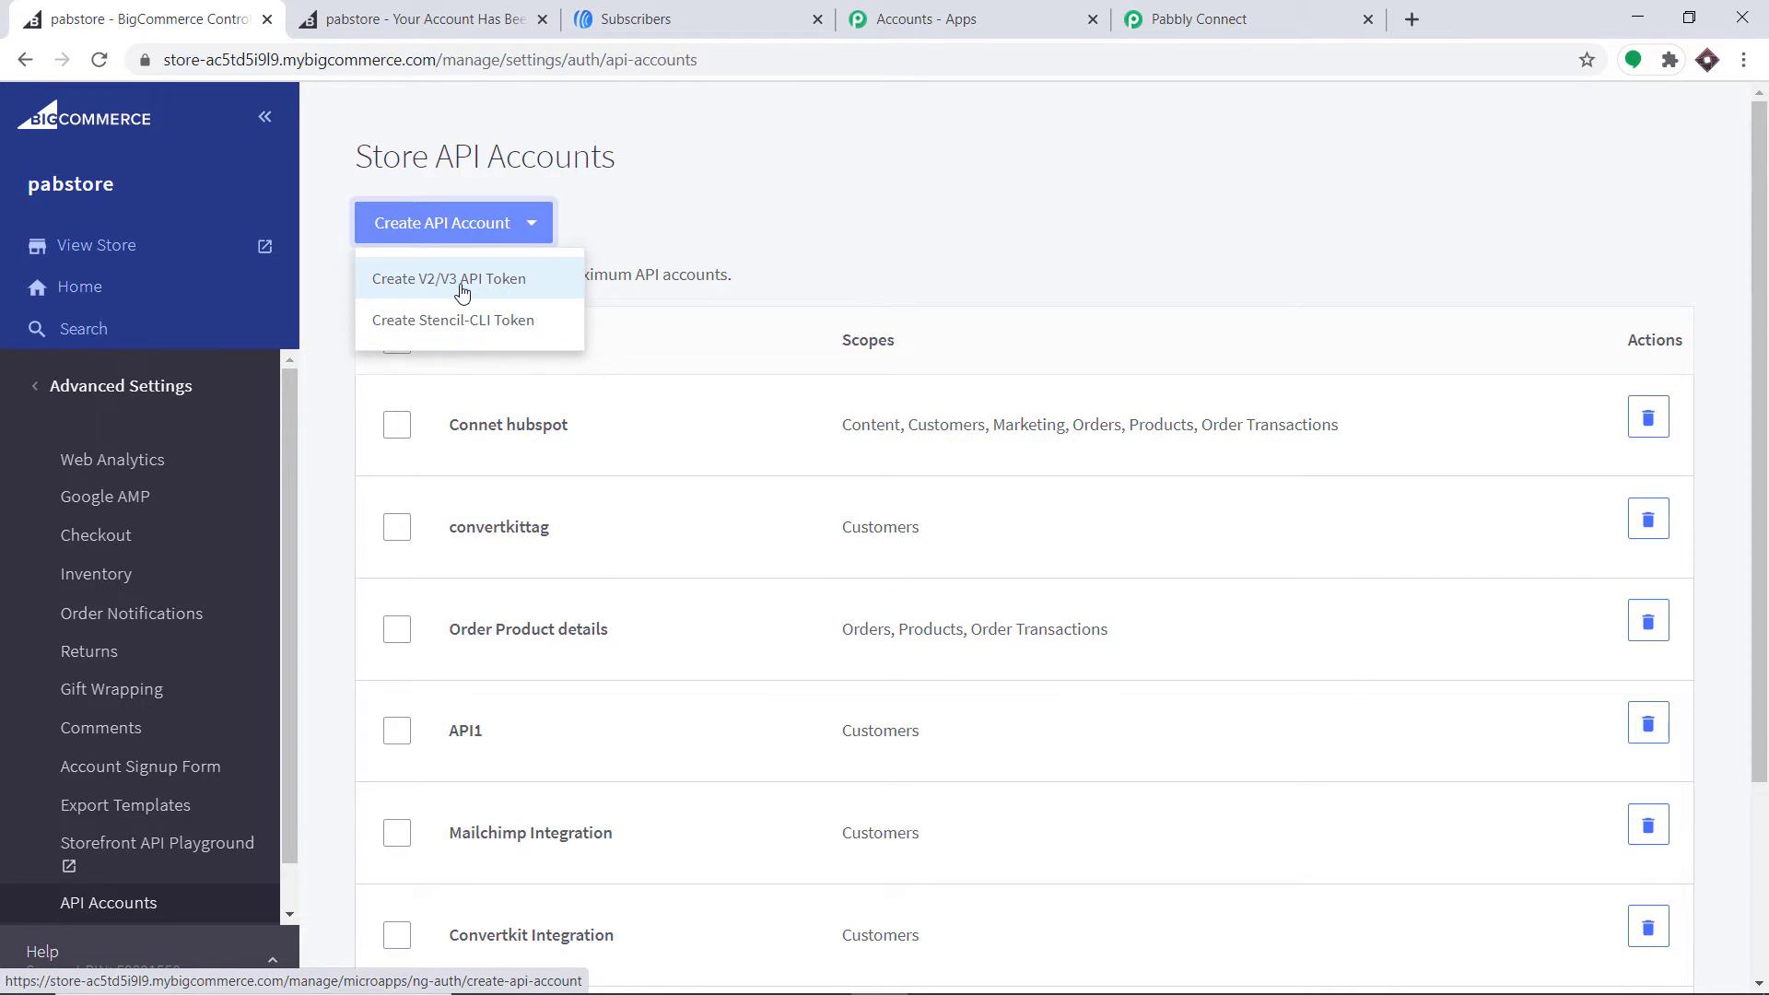
click(493, 286)
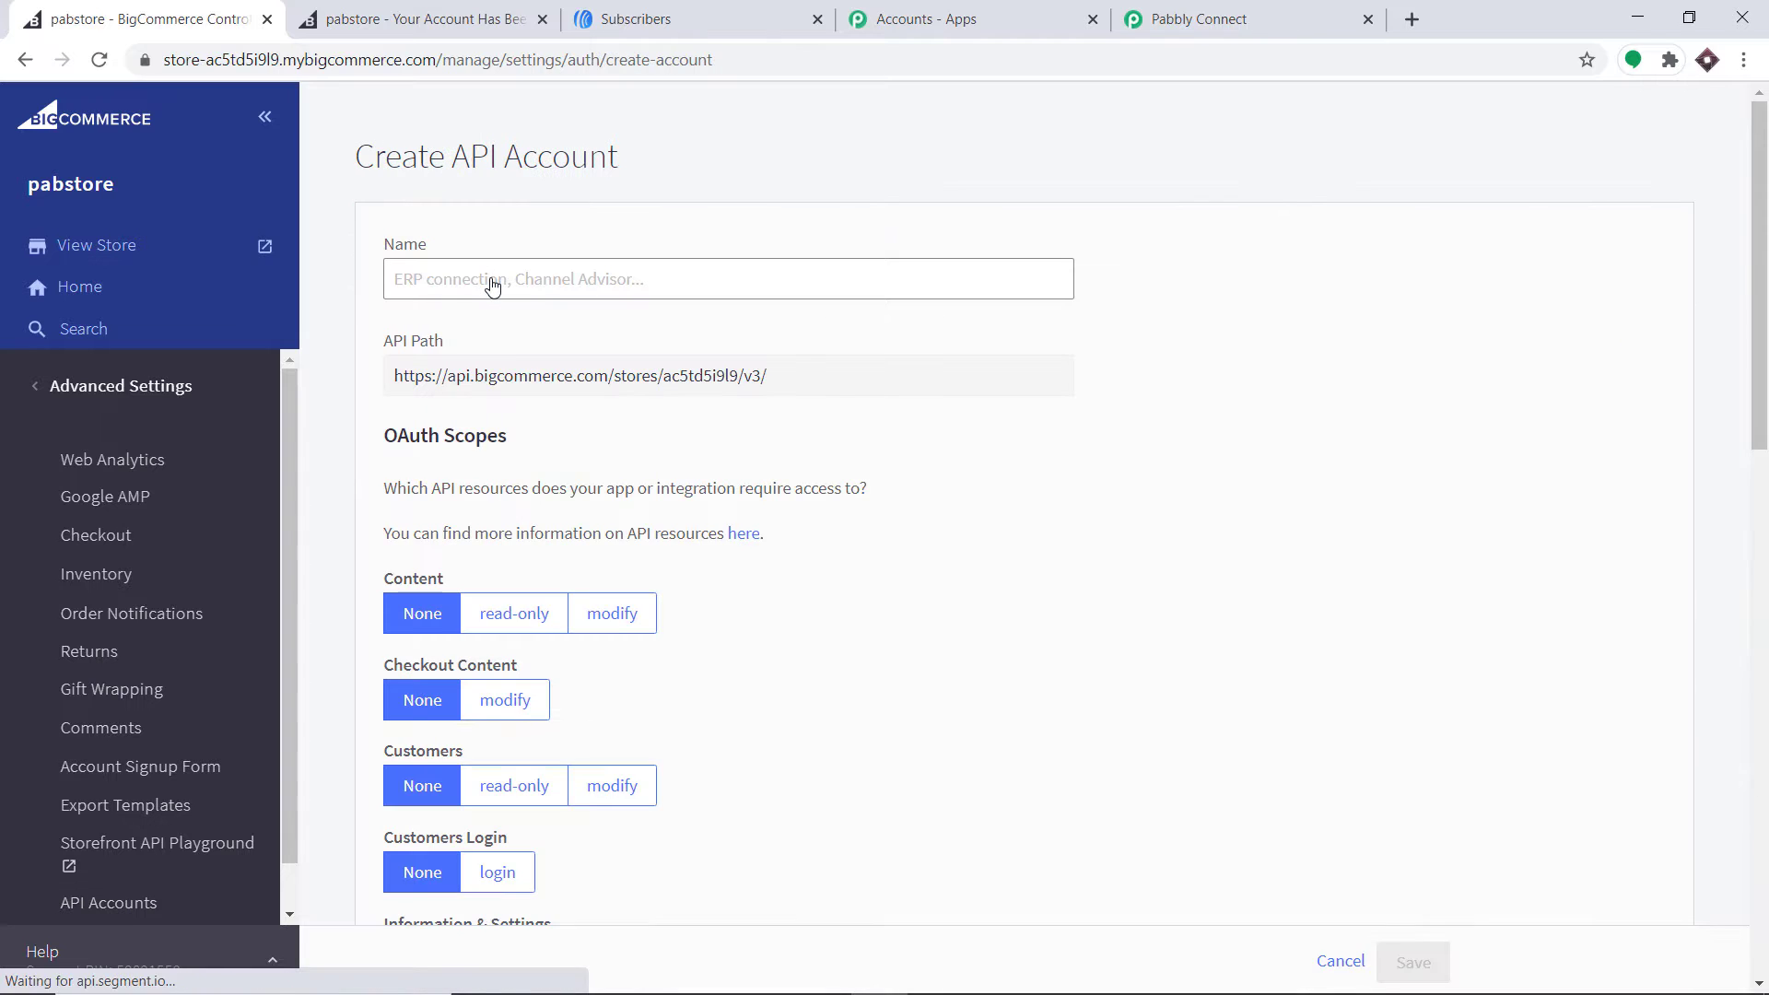
click(492, 279)
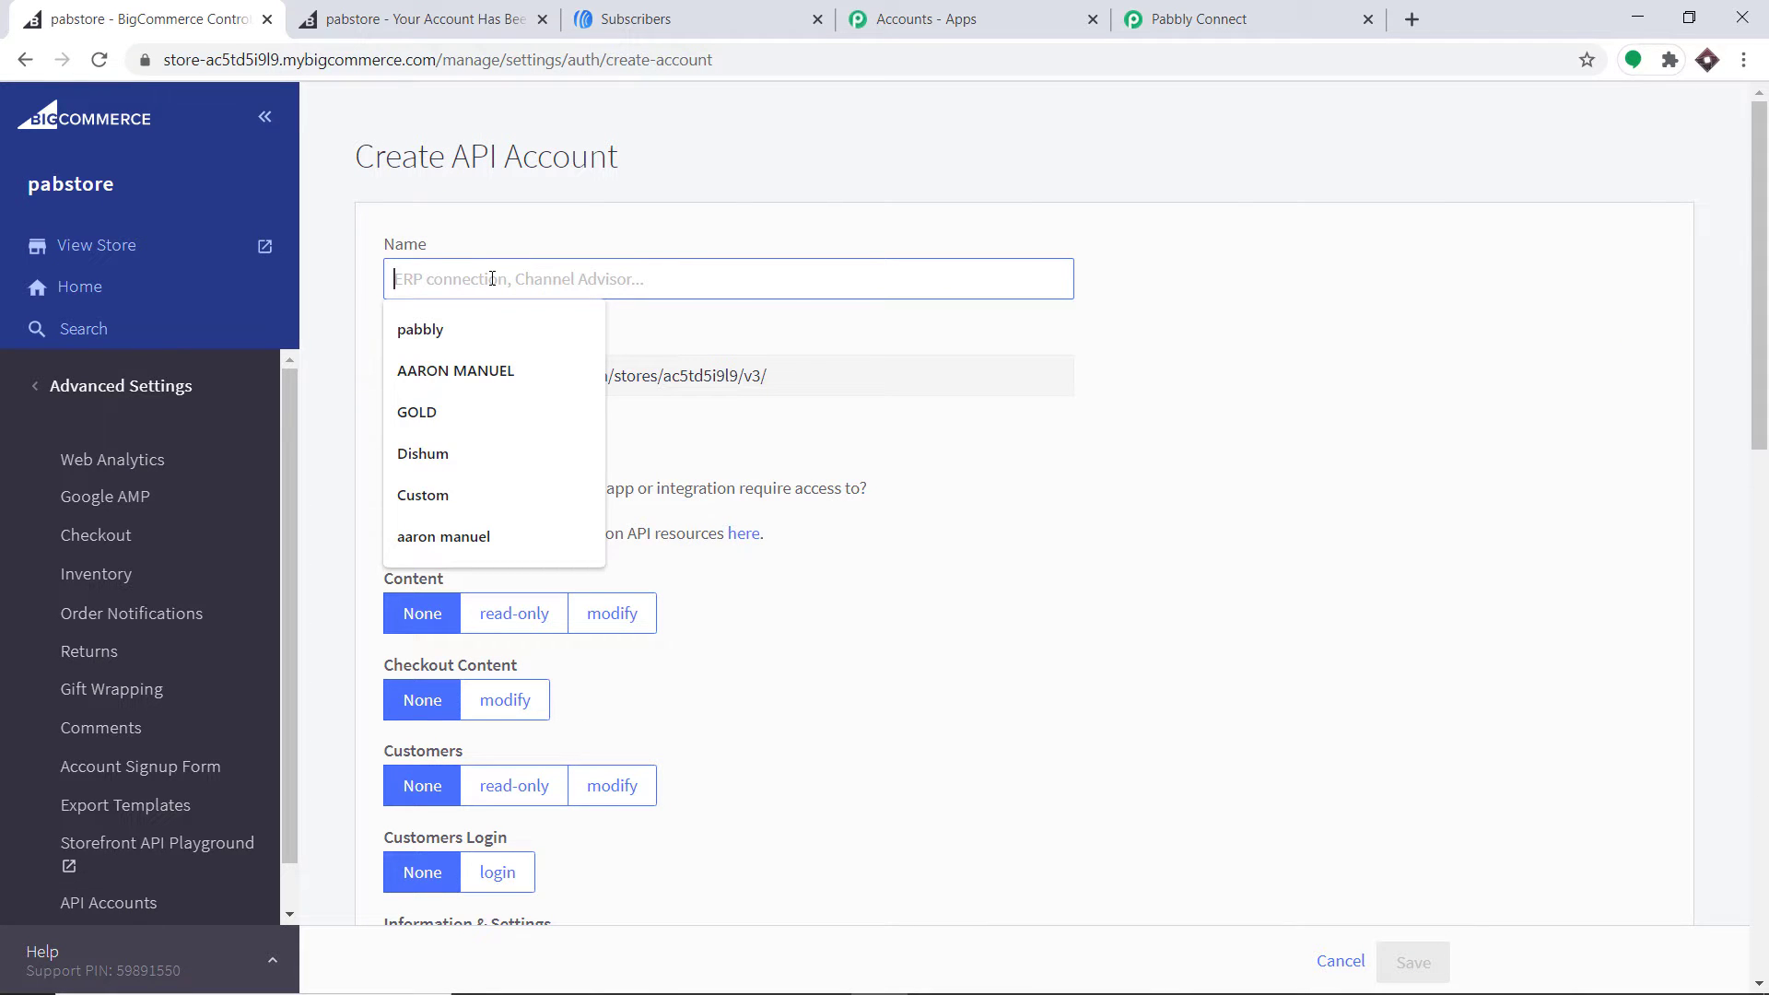
text(Aweber)
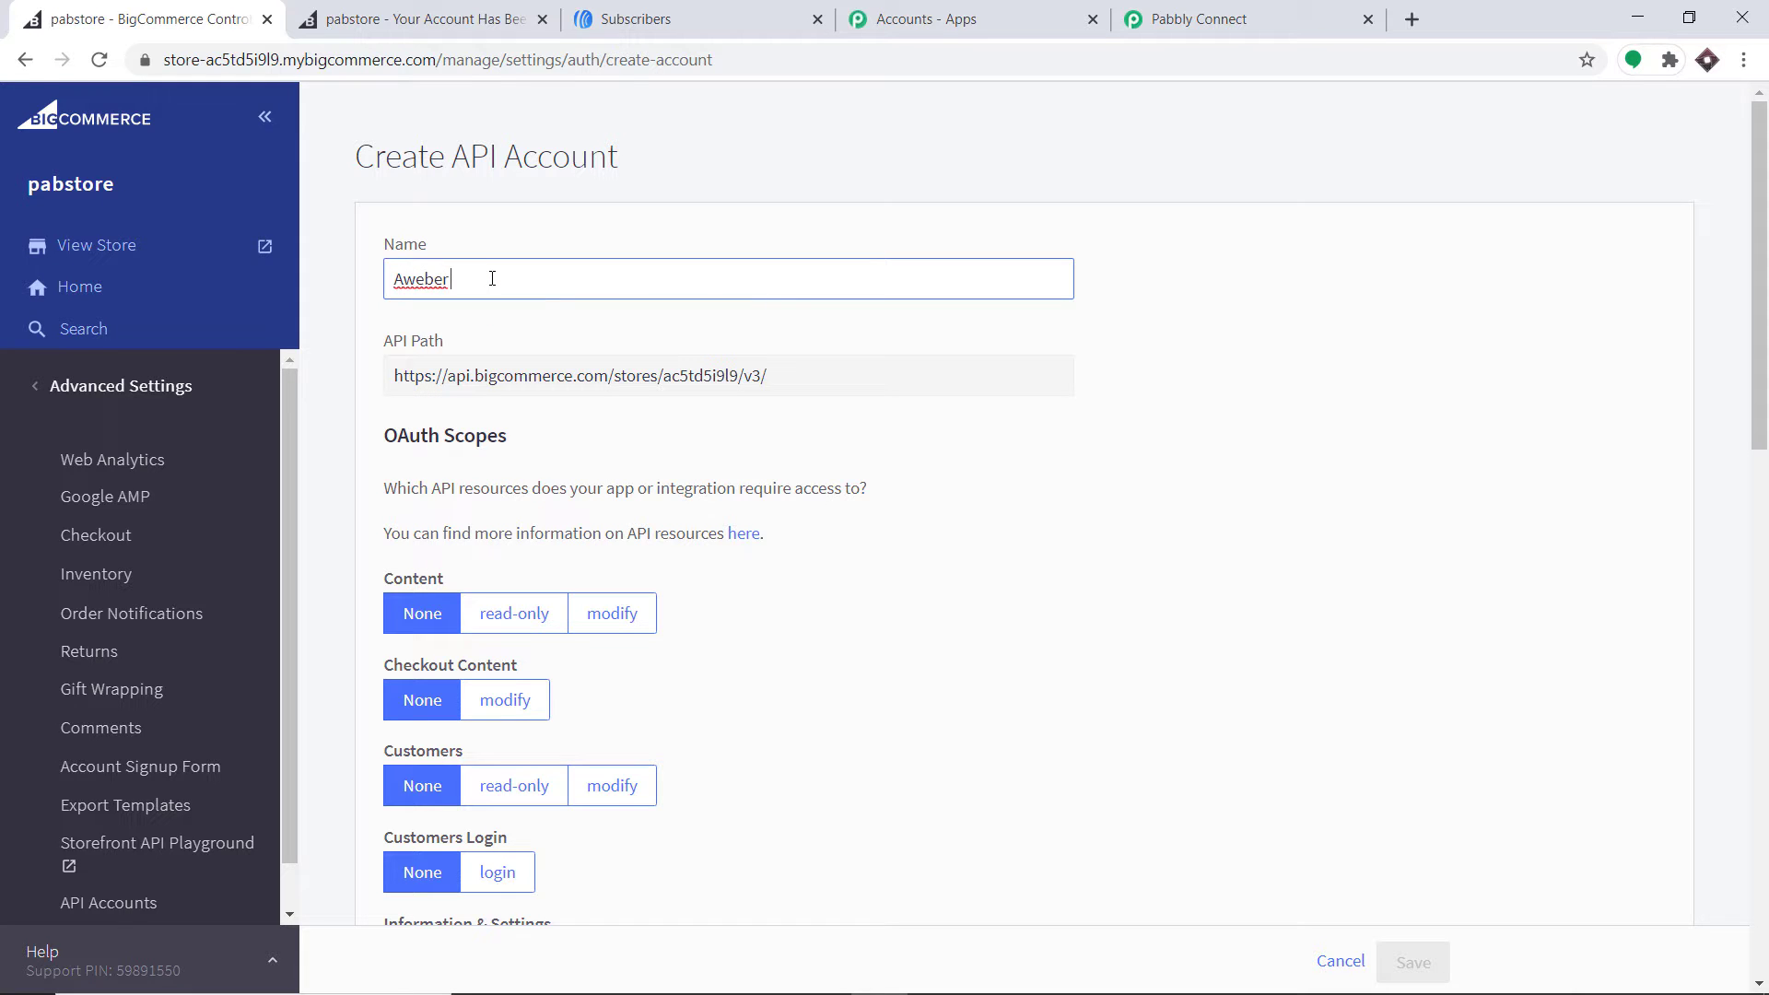
text( Integrations)
Set the OAuth scopes for Customers, Information & Settings, Orders and Order Transactions to modify
scroll(618, 287, down, 3)
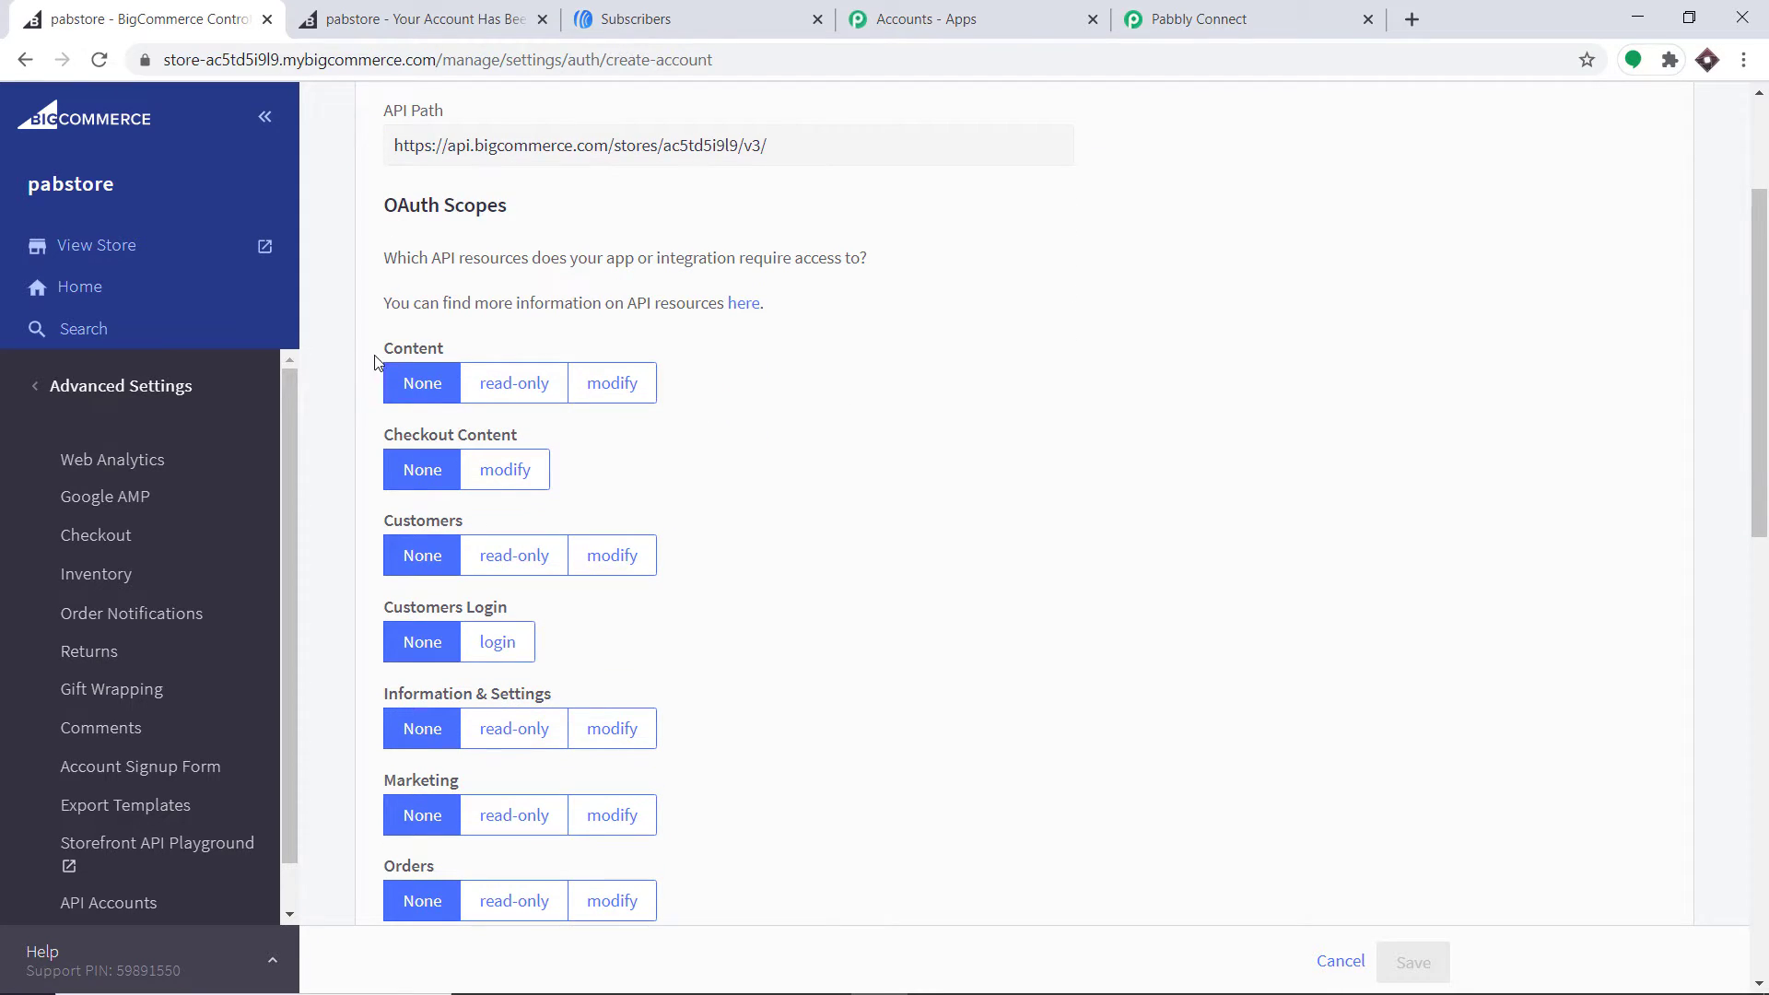
scroll(537, 340, down, 1)
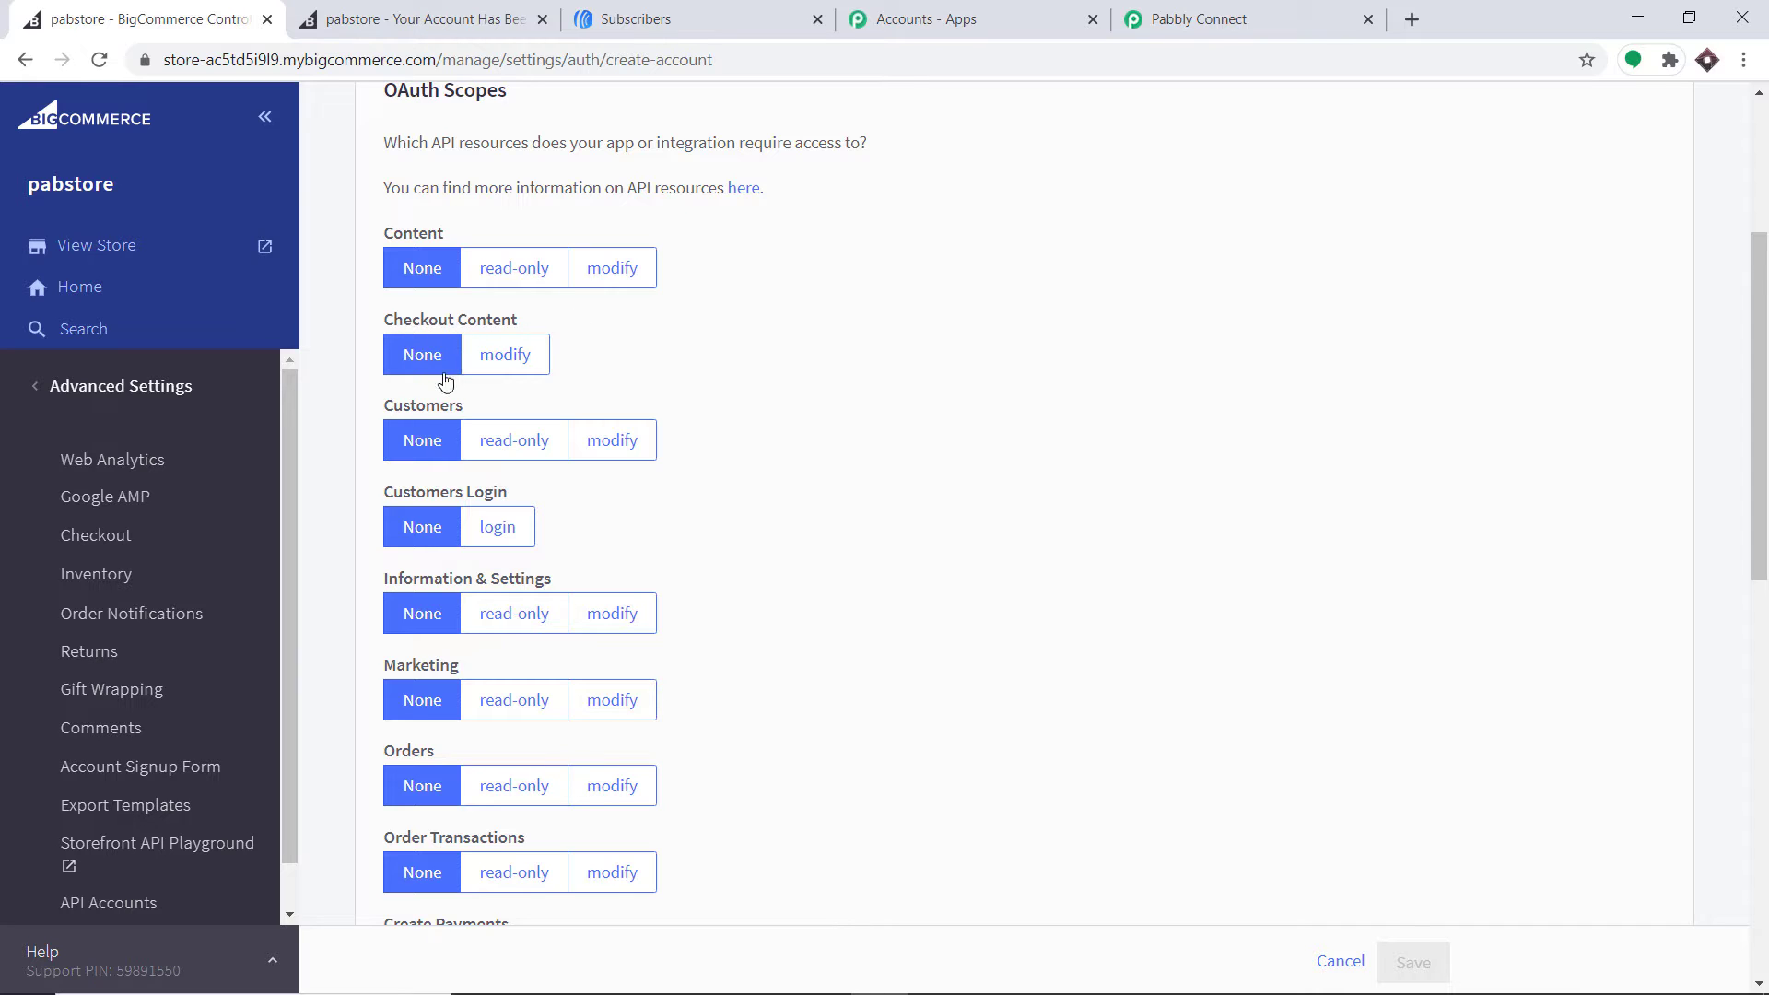
click(619, 446)
scroll(617, 450, down, 1)
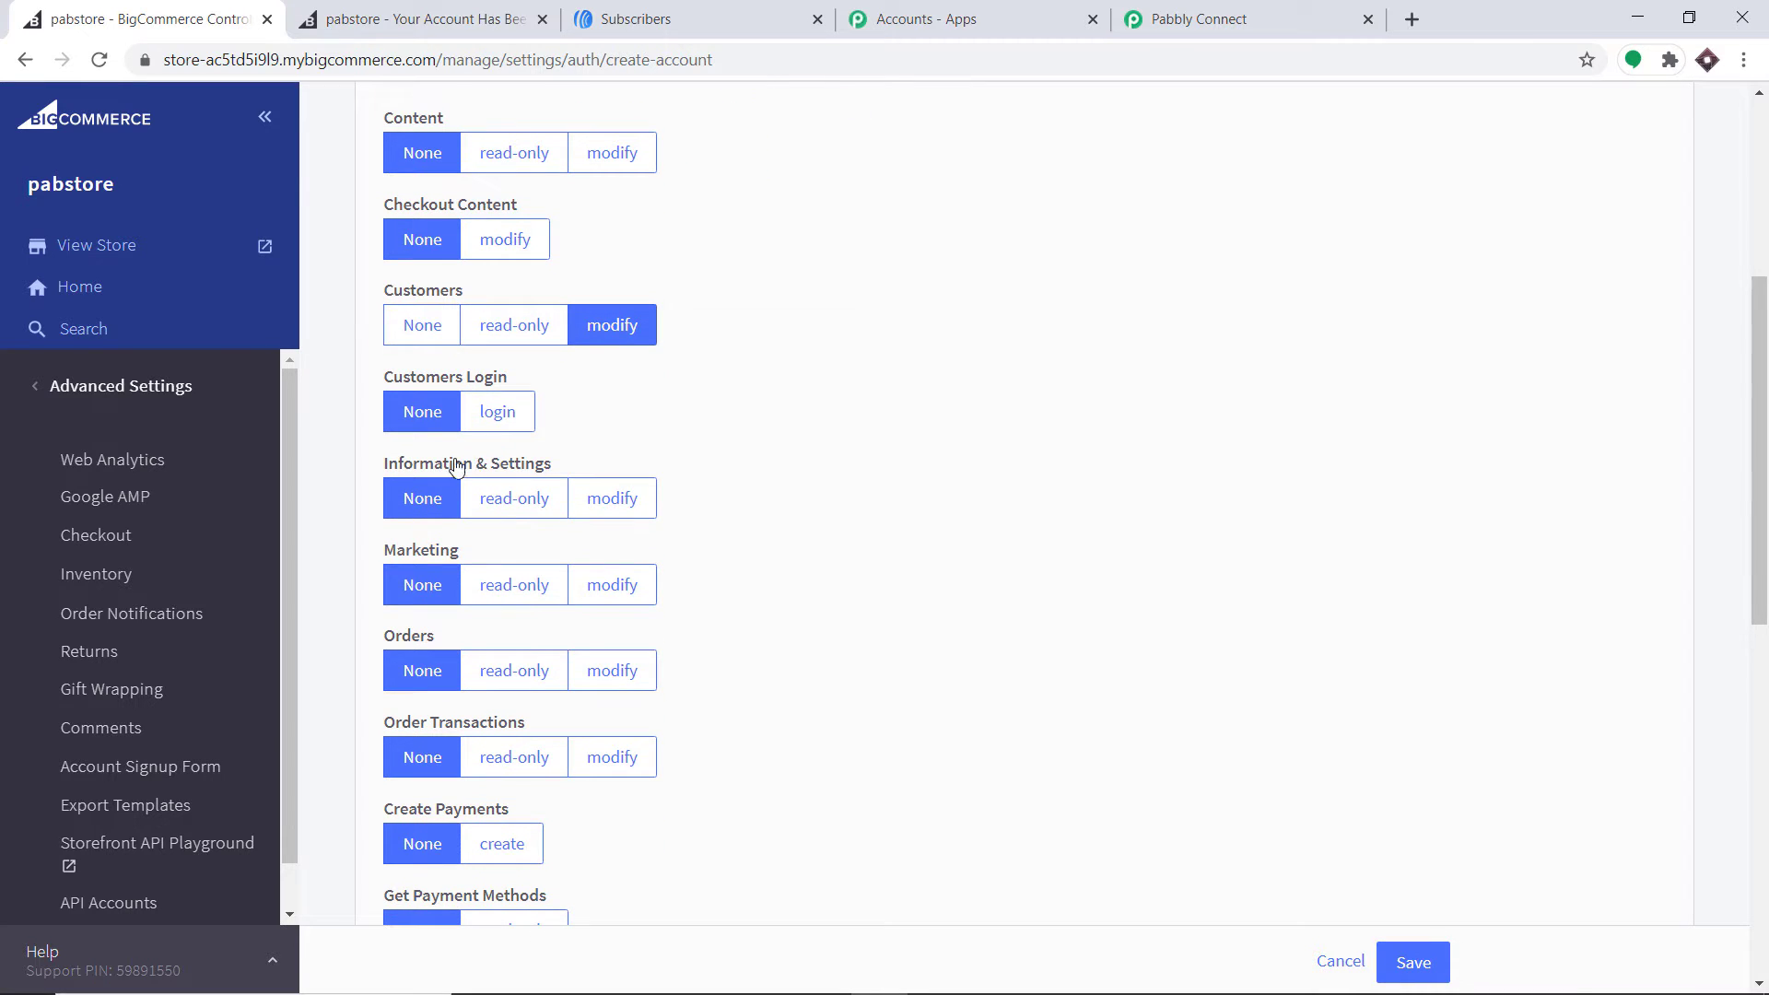
click(625, 496)
scroll(580, 446, down, 2)
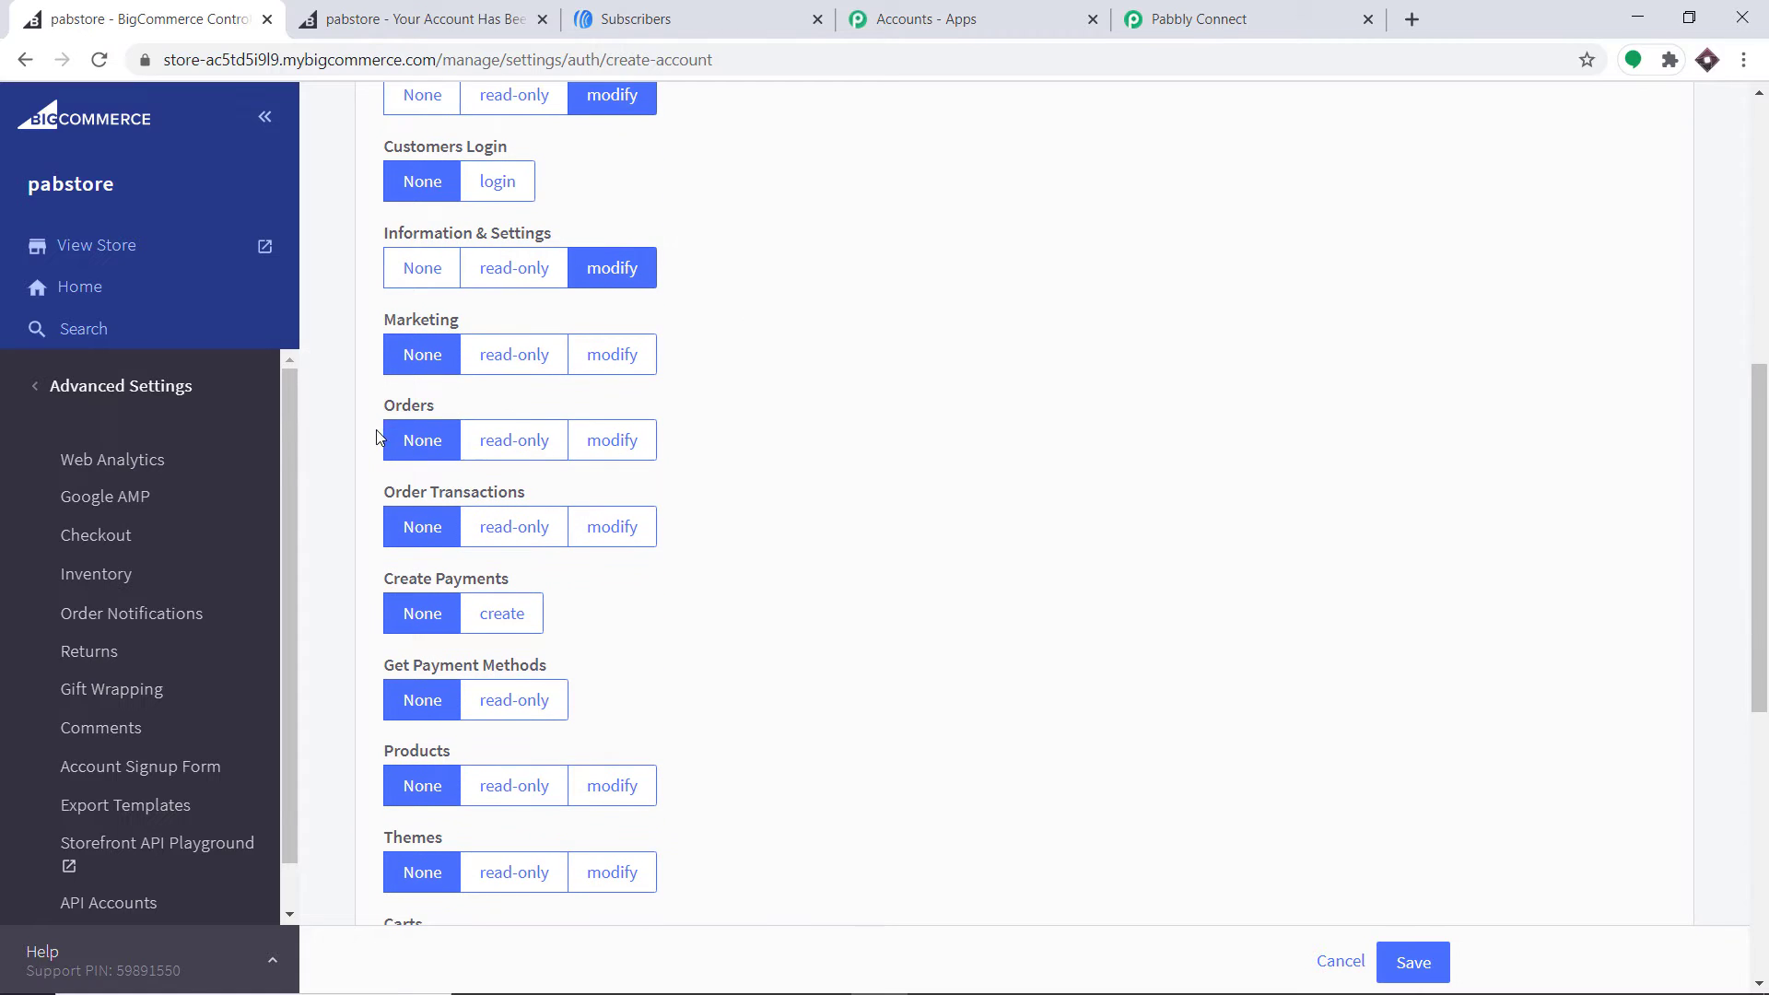
click(623, 442)
scroll(778, 399, down, 1)
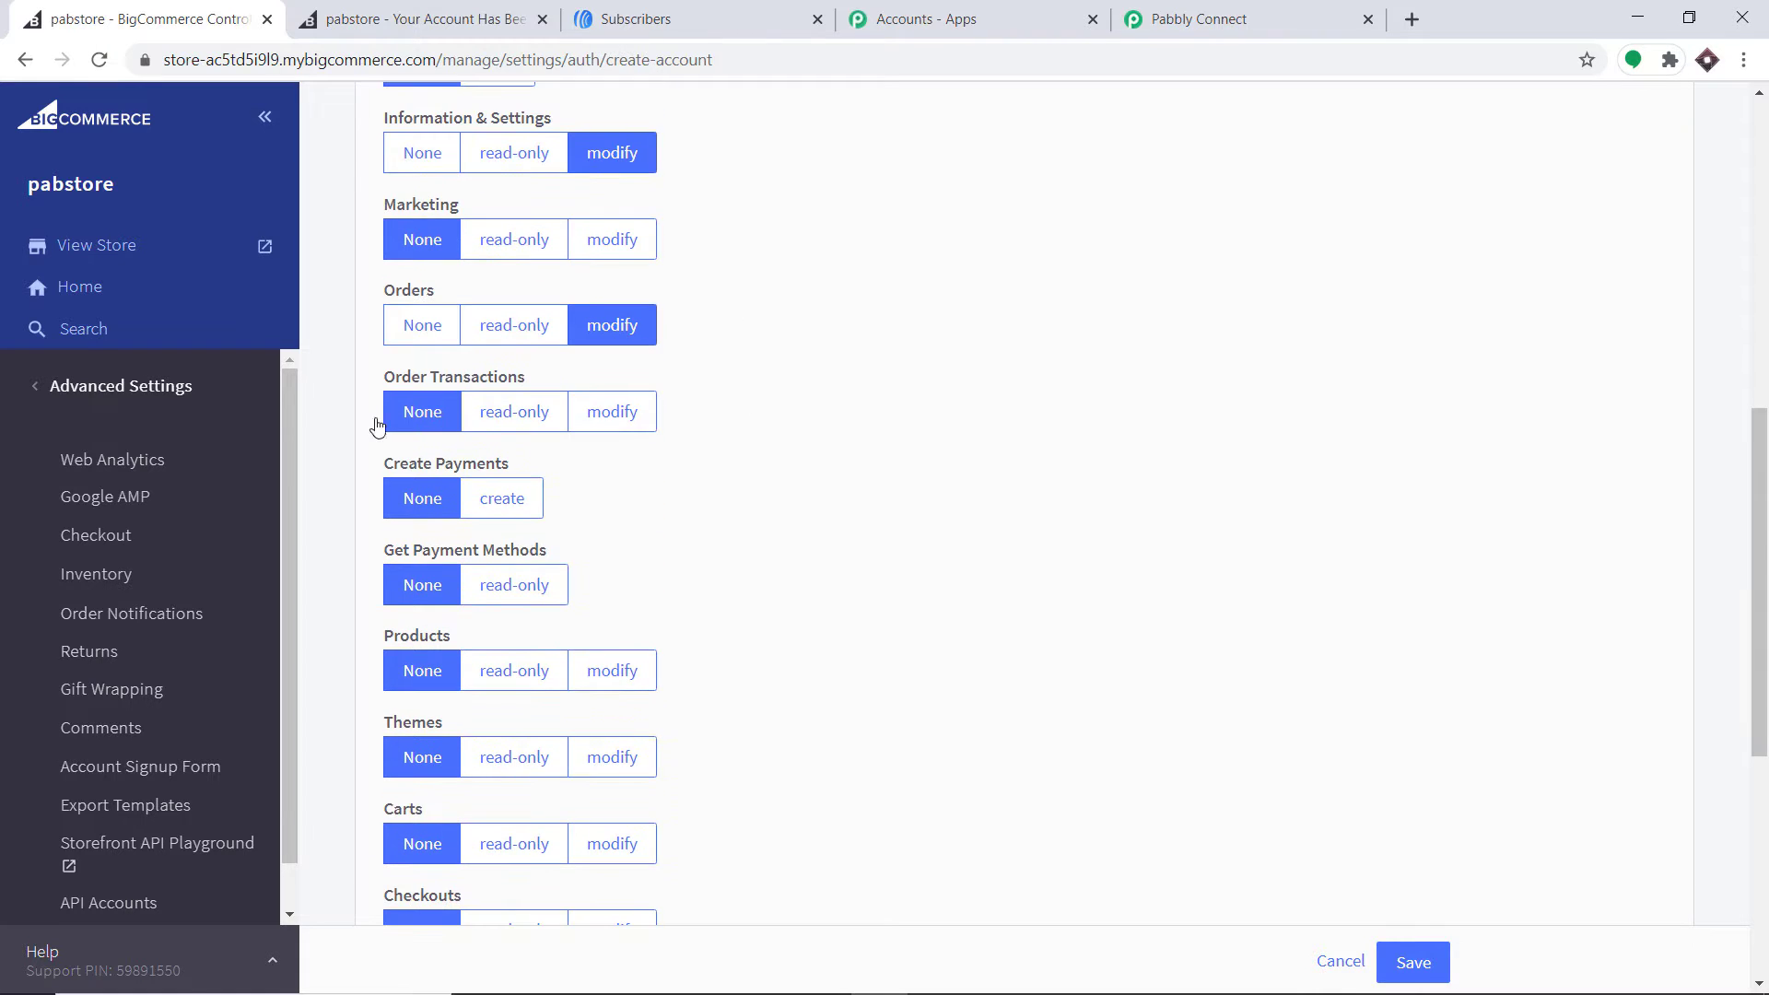
click(624, 414)
Review the remaining OAuth scopes and save the API account to generate its credentials
scroll(744, 386, down, 2)
scroll(738, 395, down, 3)
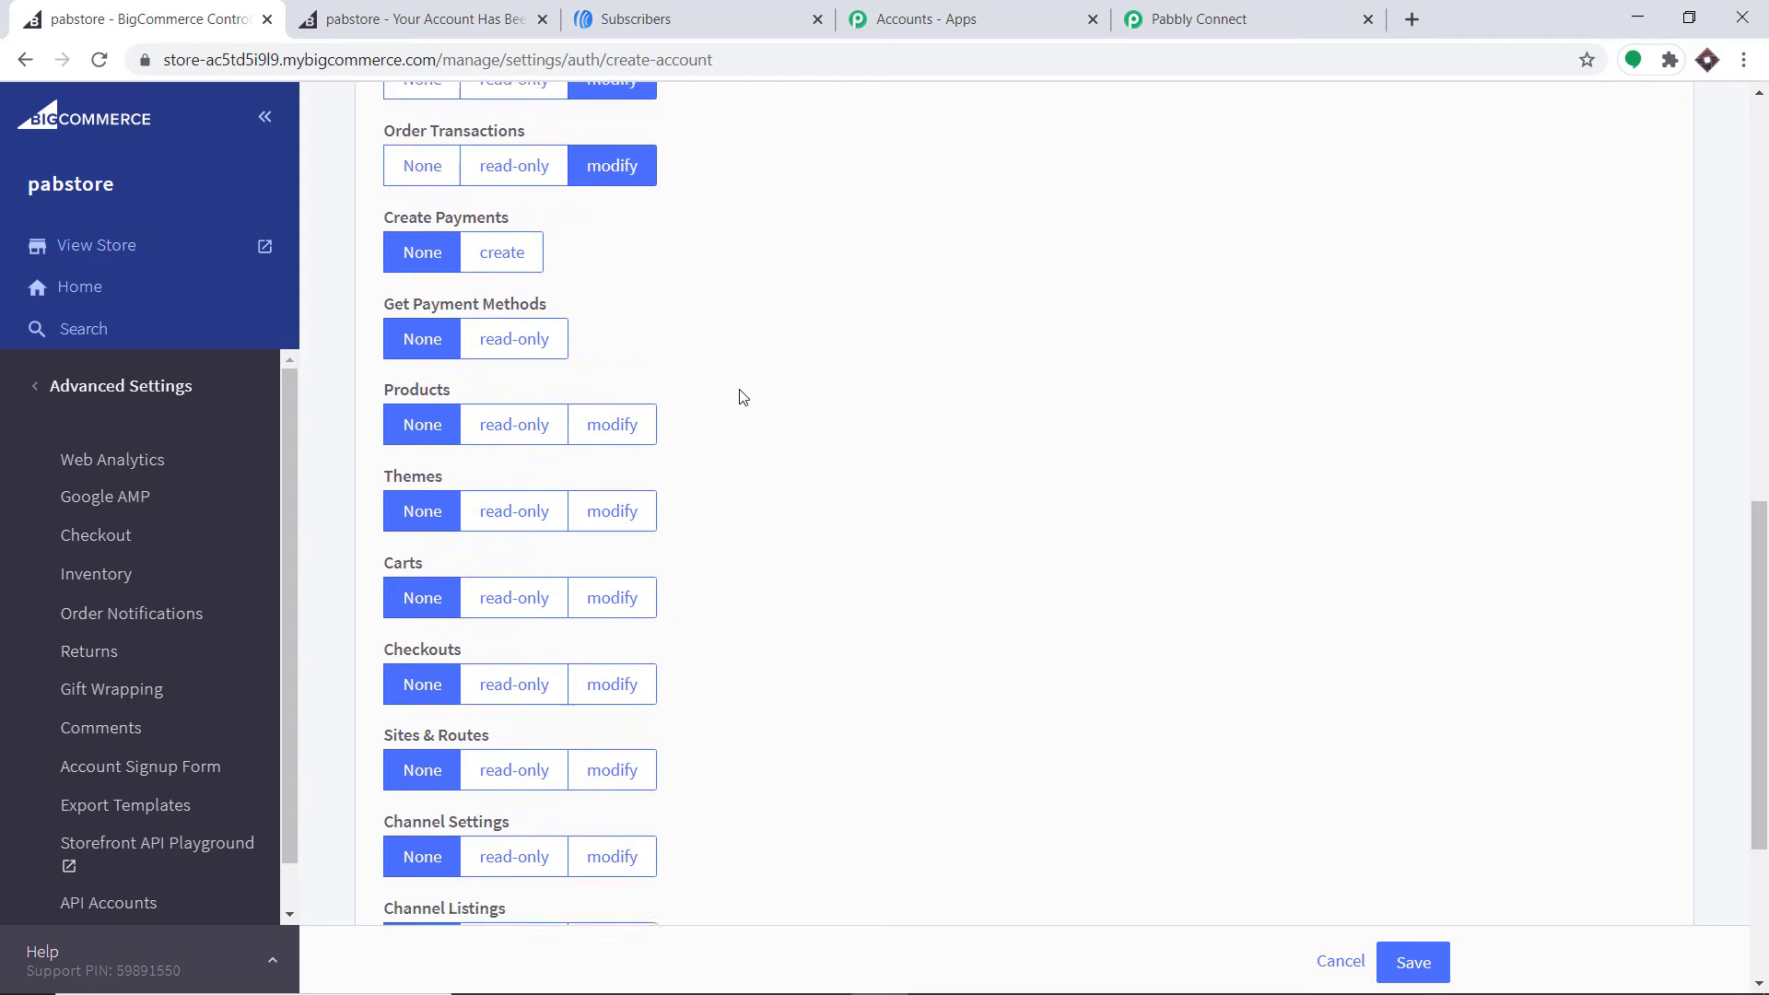
scroll(735, 435, up, 3)
scroll(733, 419, up, 7)
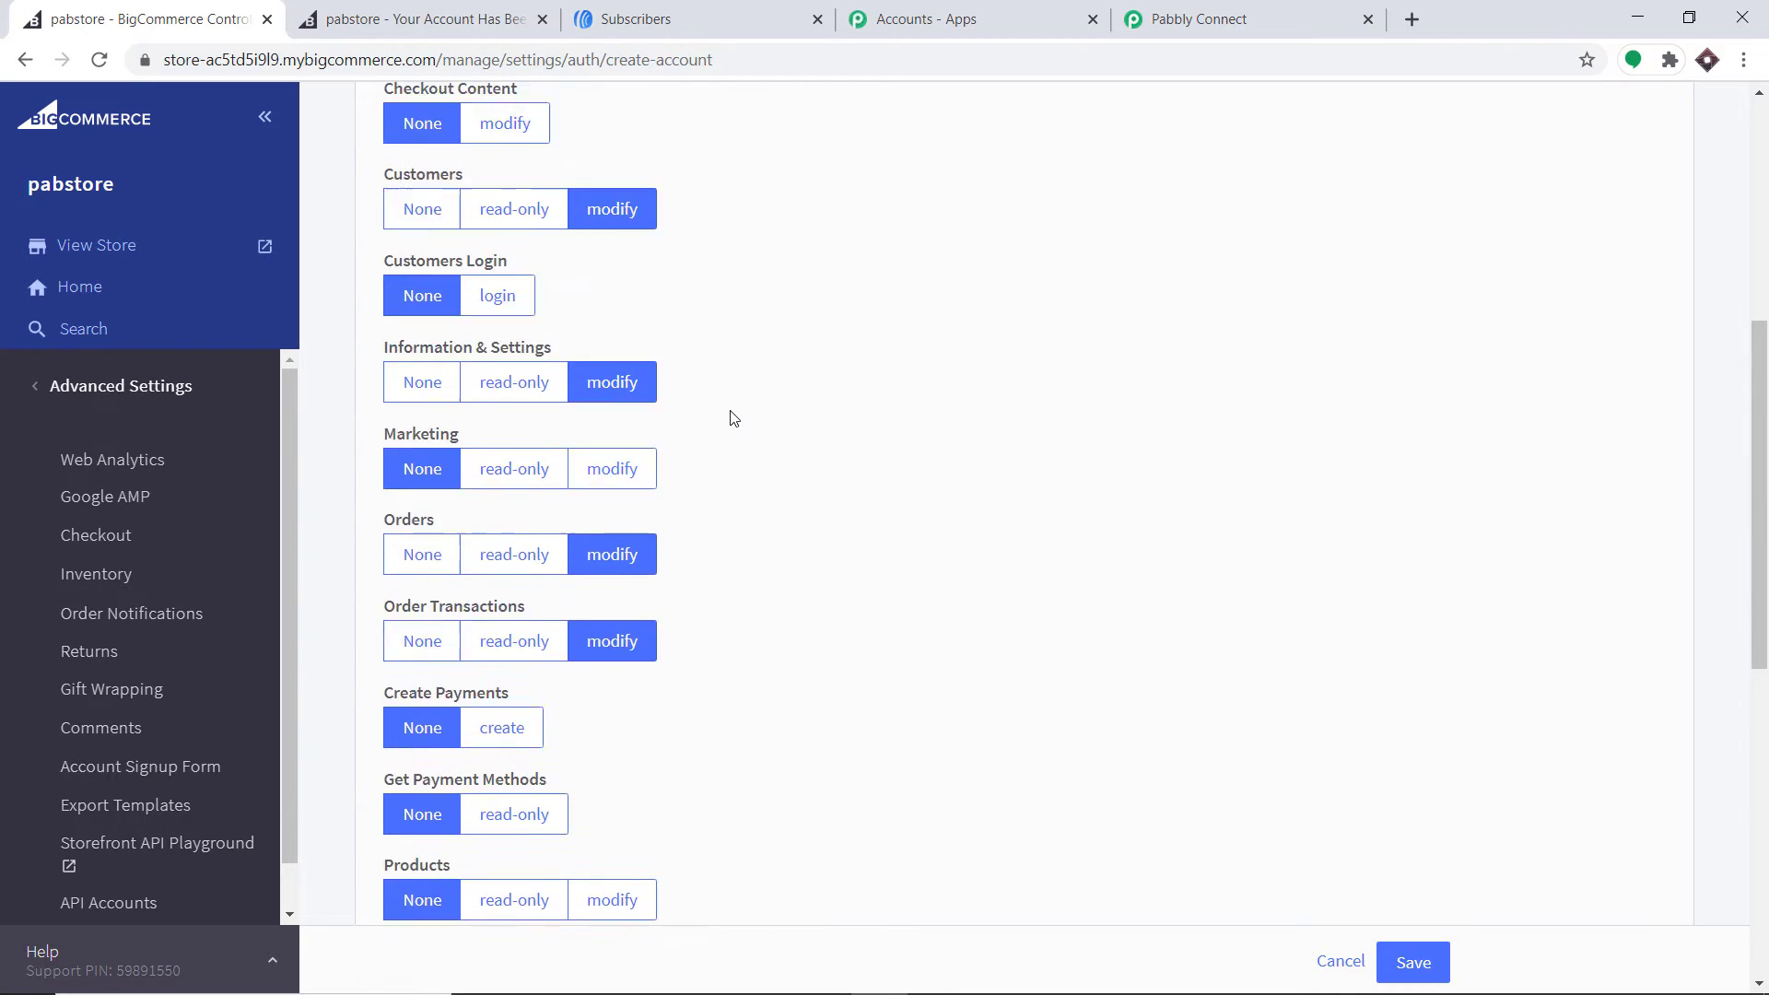
scroll(717, 382, down, 3)
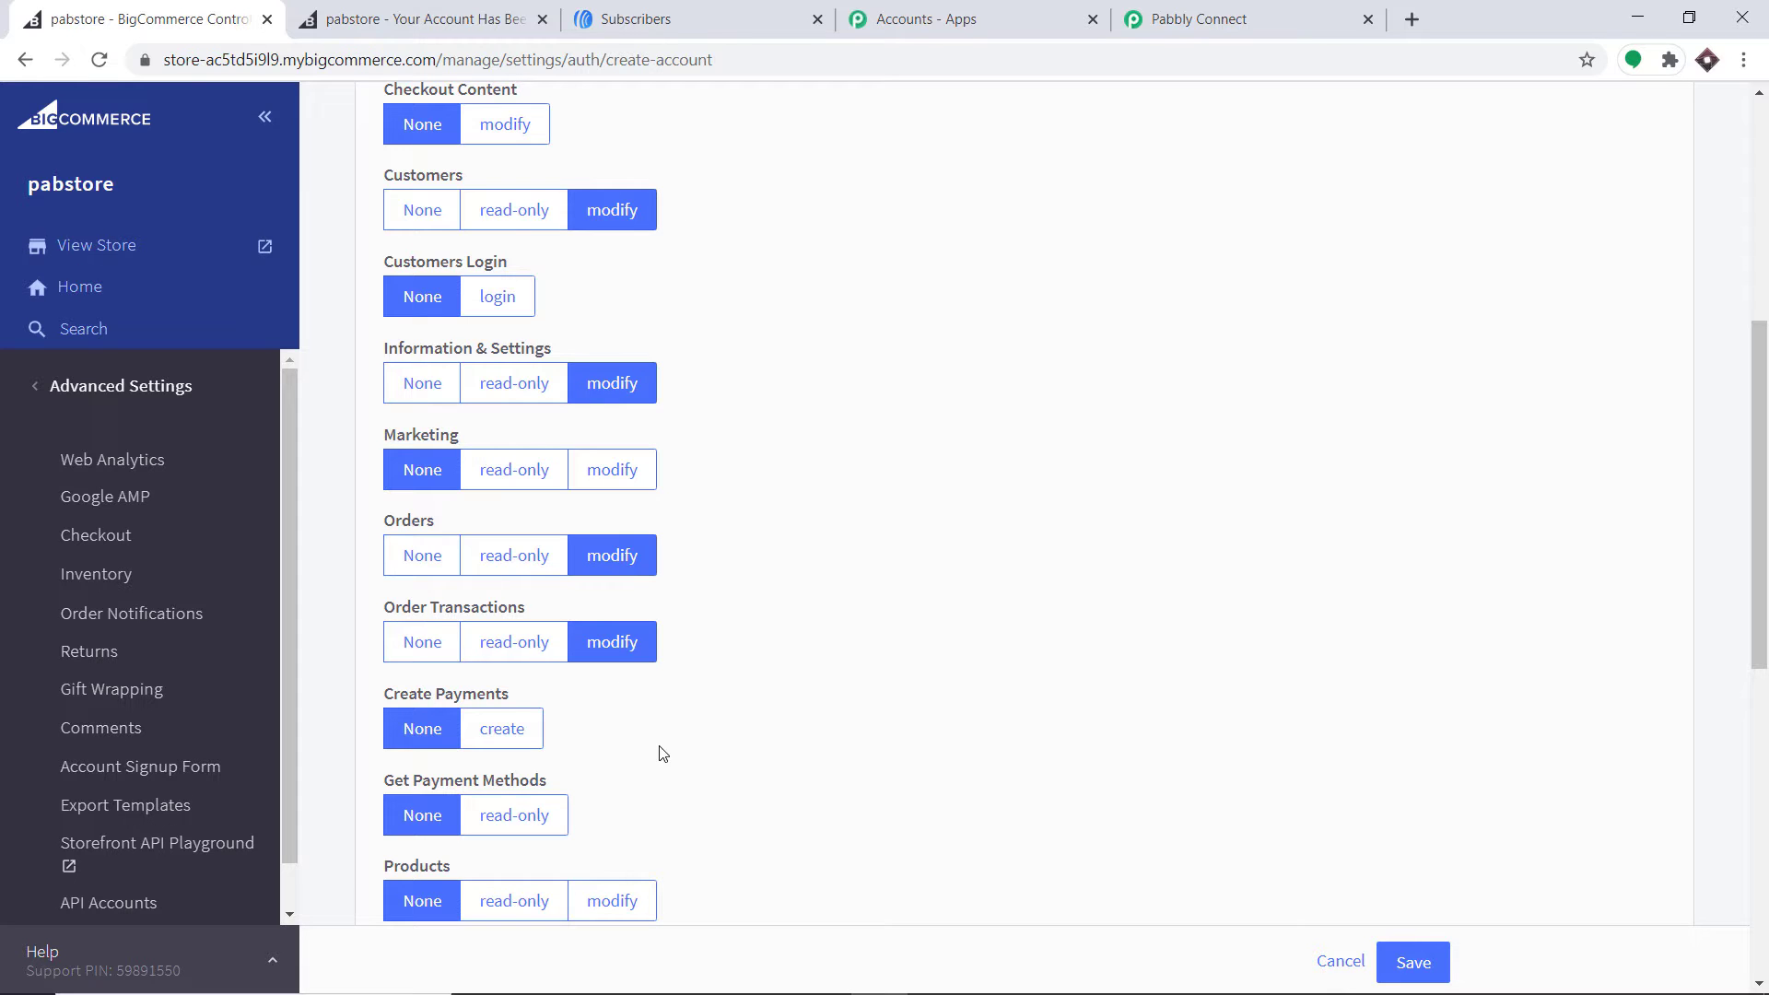
scroll(760, 590, down, 9)
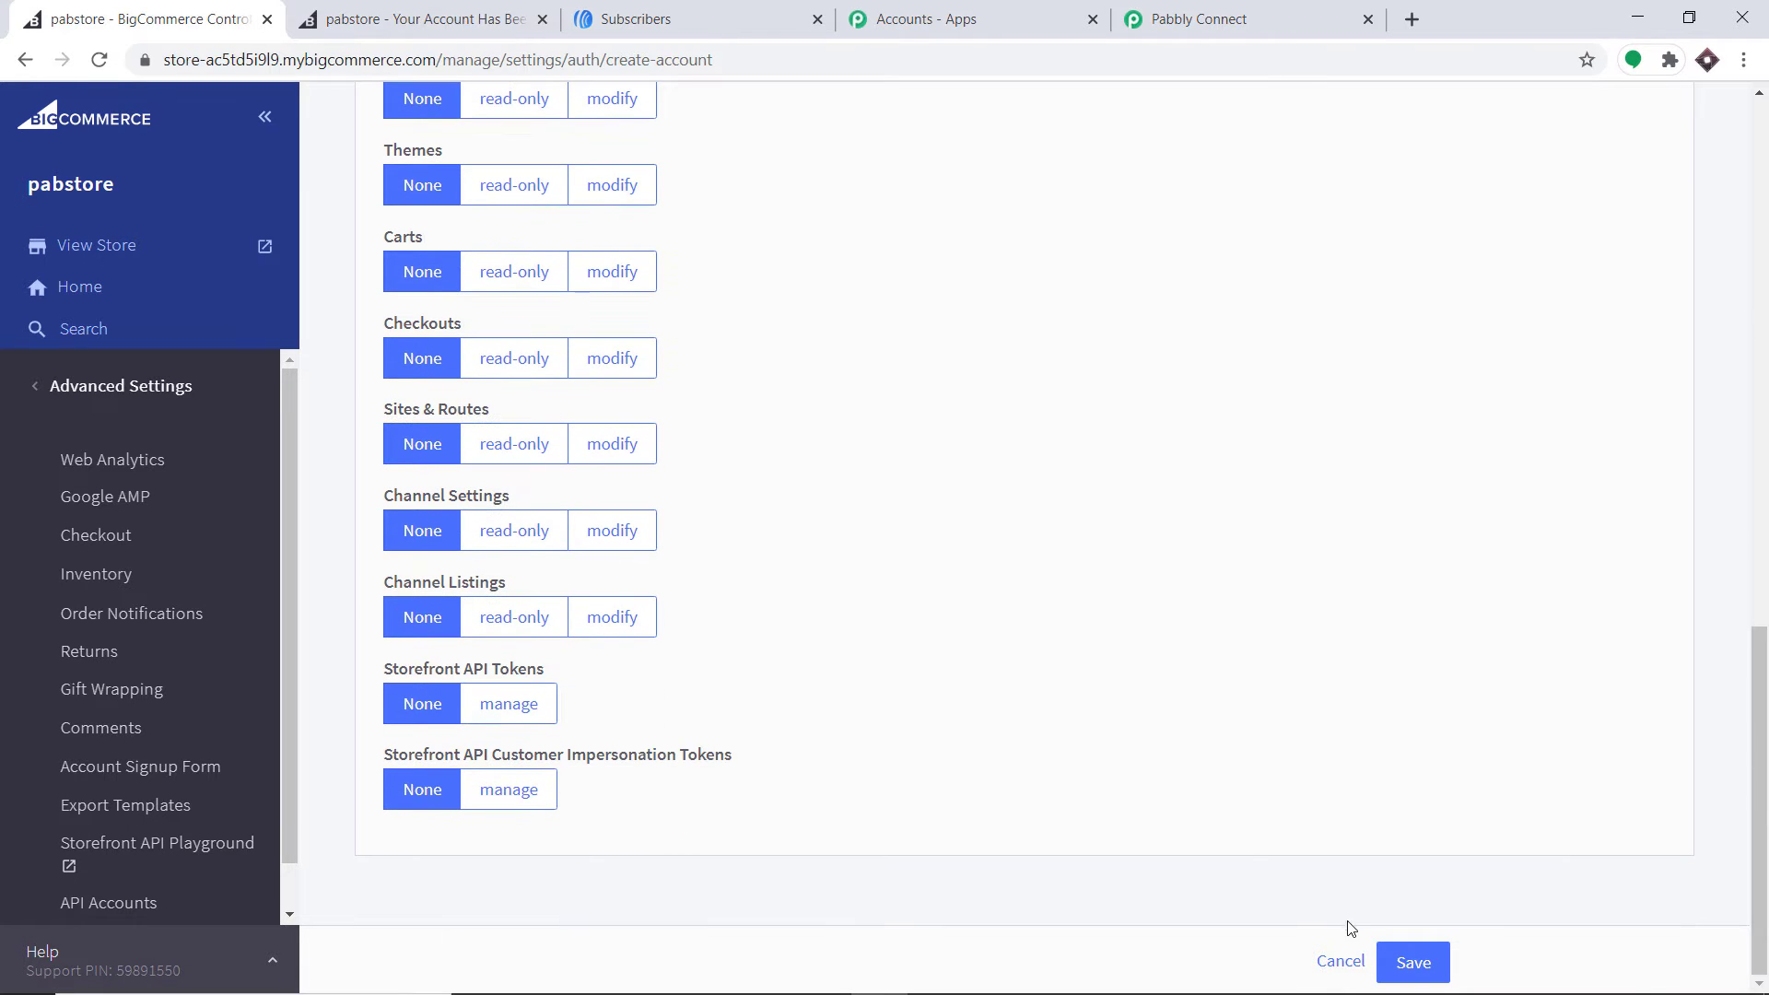
click(1411, 961)
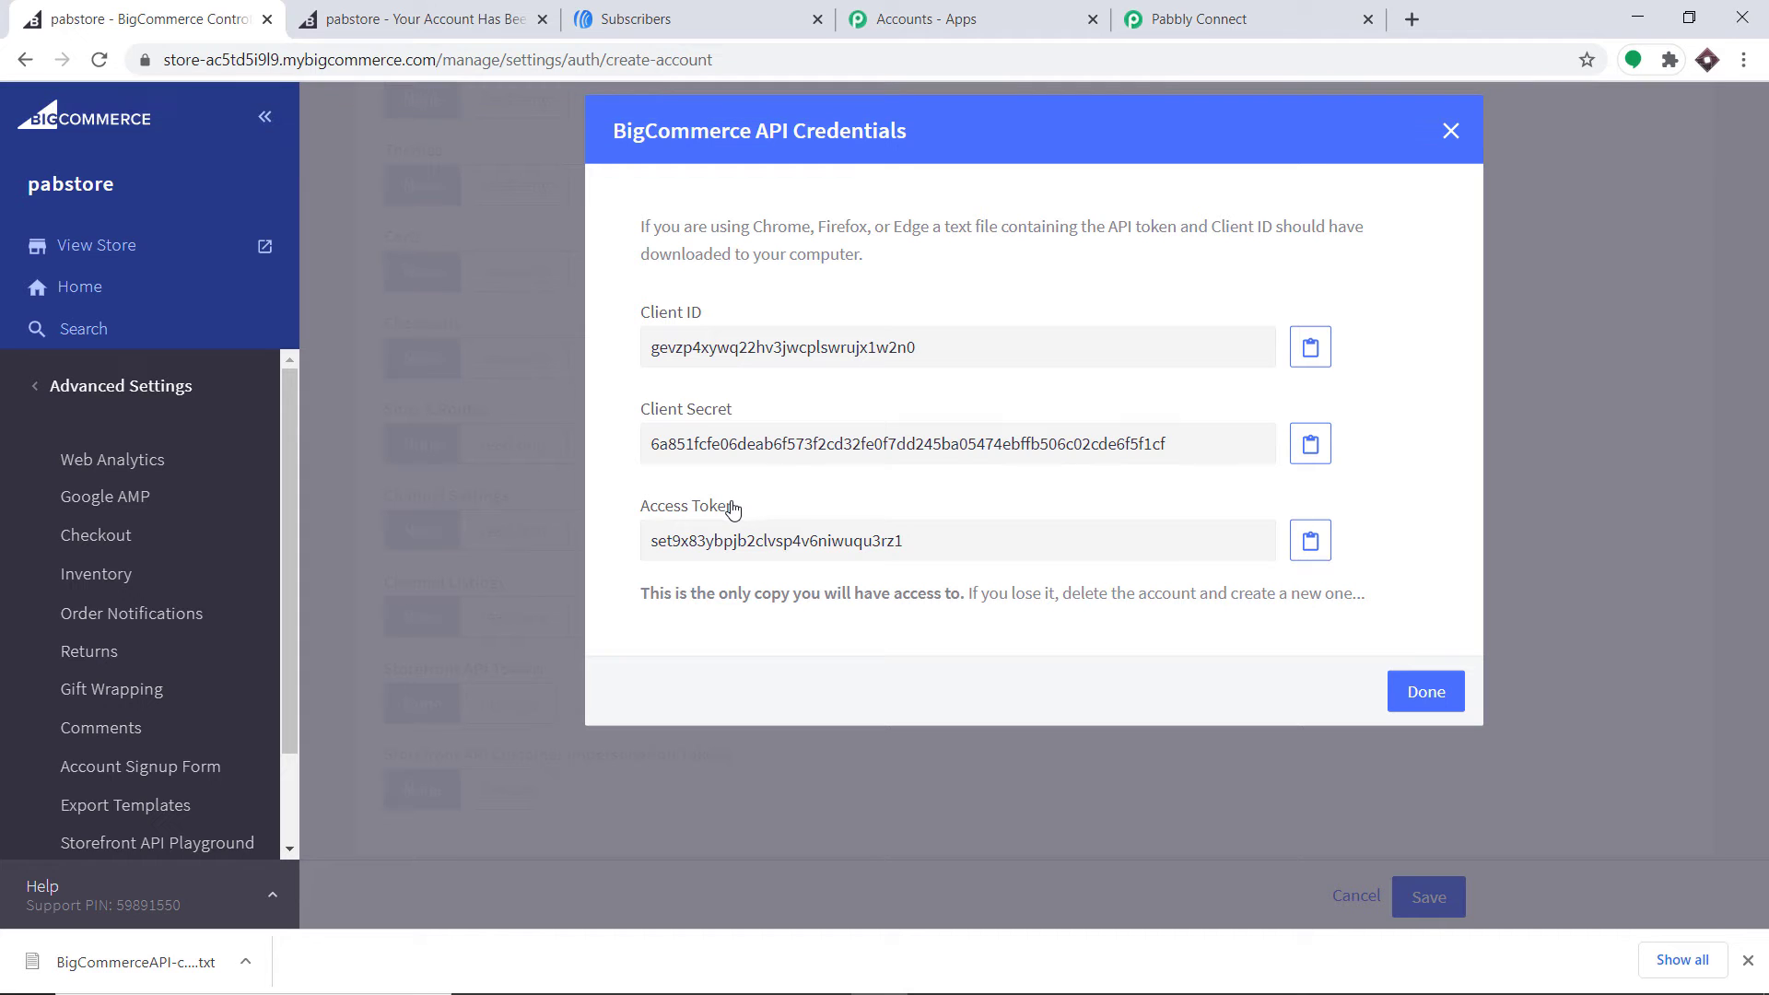
Copy the store hash from the API path in the downloaded credentials file into Pabbly Connect's Store Hash Key field
click(134, 964)
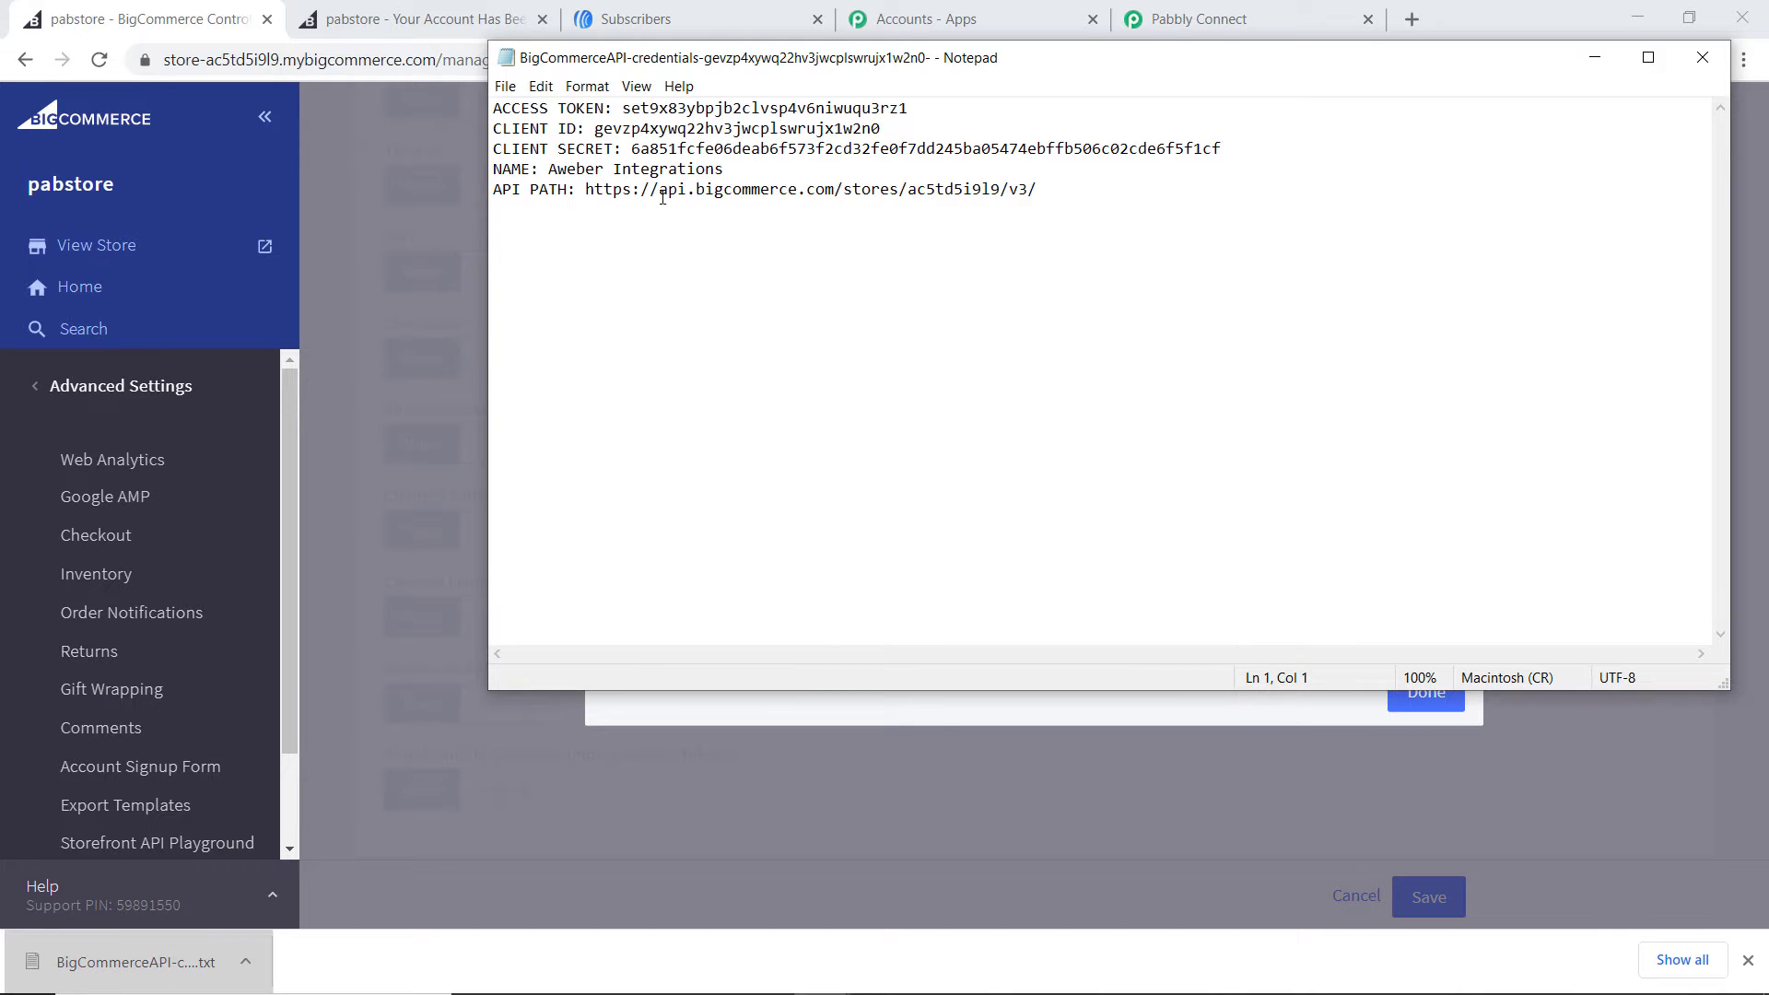
drag(1002, 191, 908, 191)
right_click(915, 195)
click(959, 256)
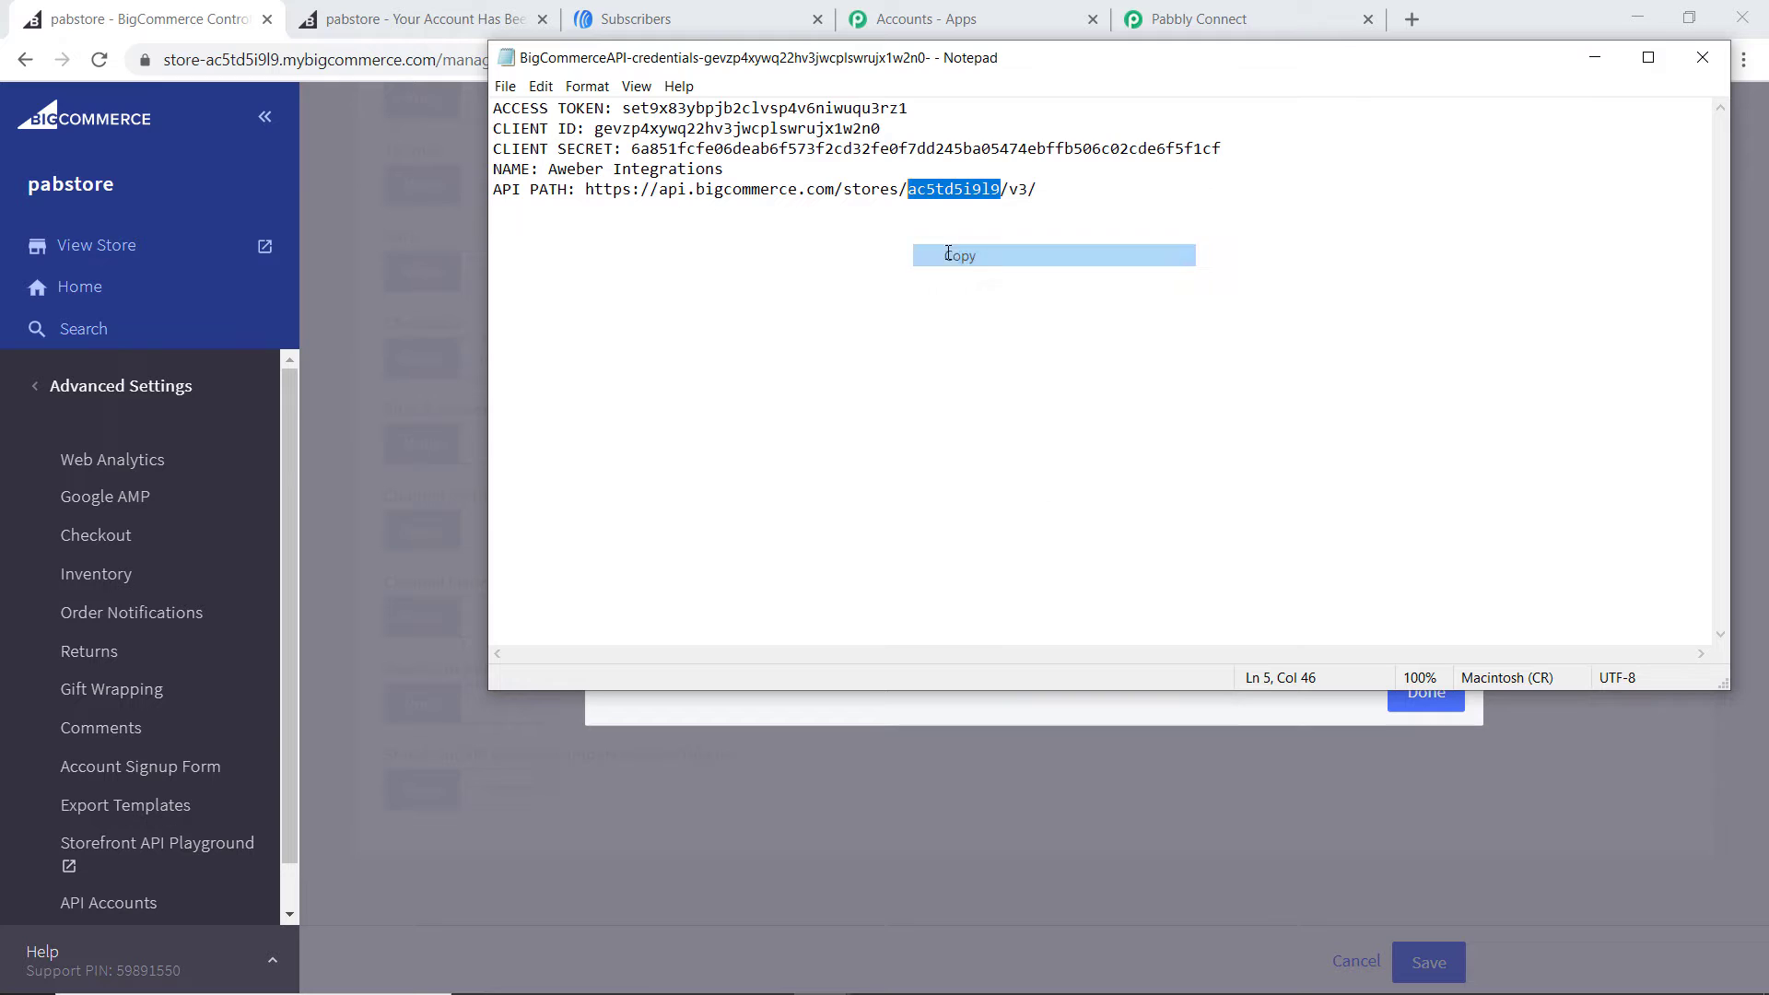
click(1199, 19)
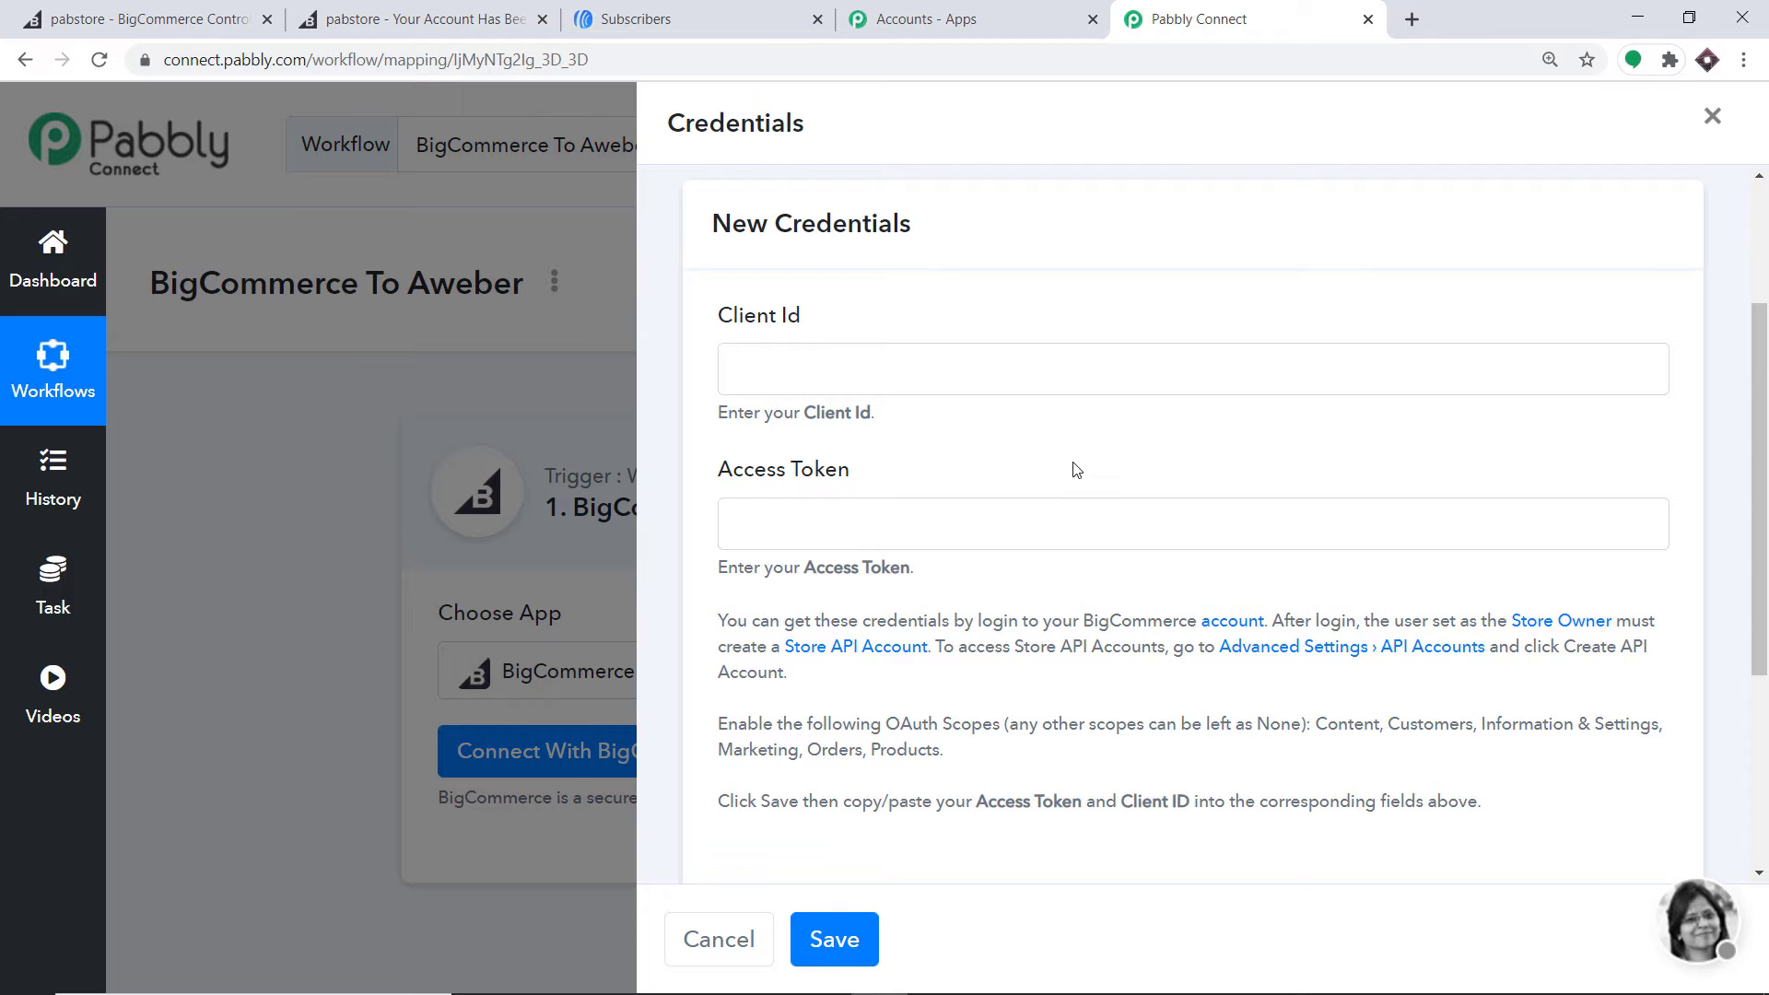
scroll(778, 532, down, 4)
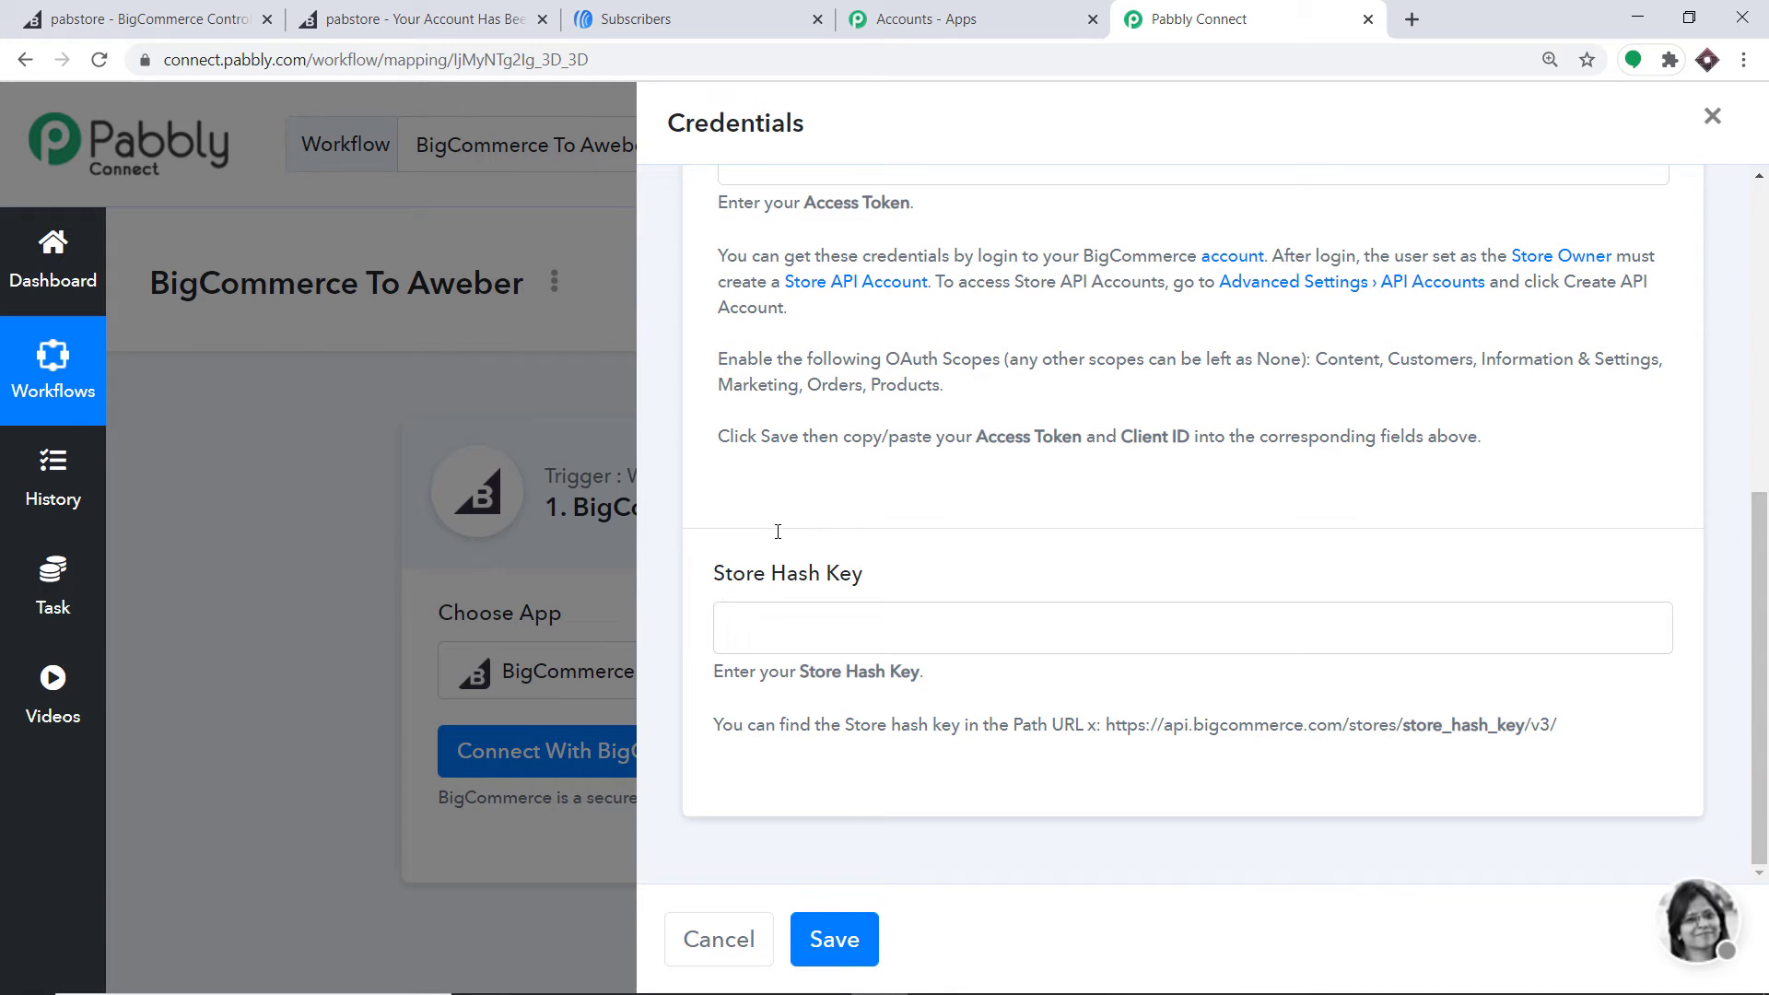
right_click(753, 622)
click(842, 803)
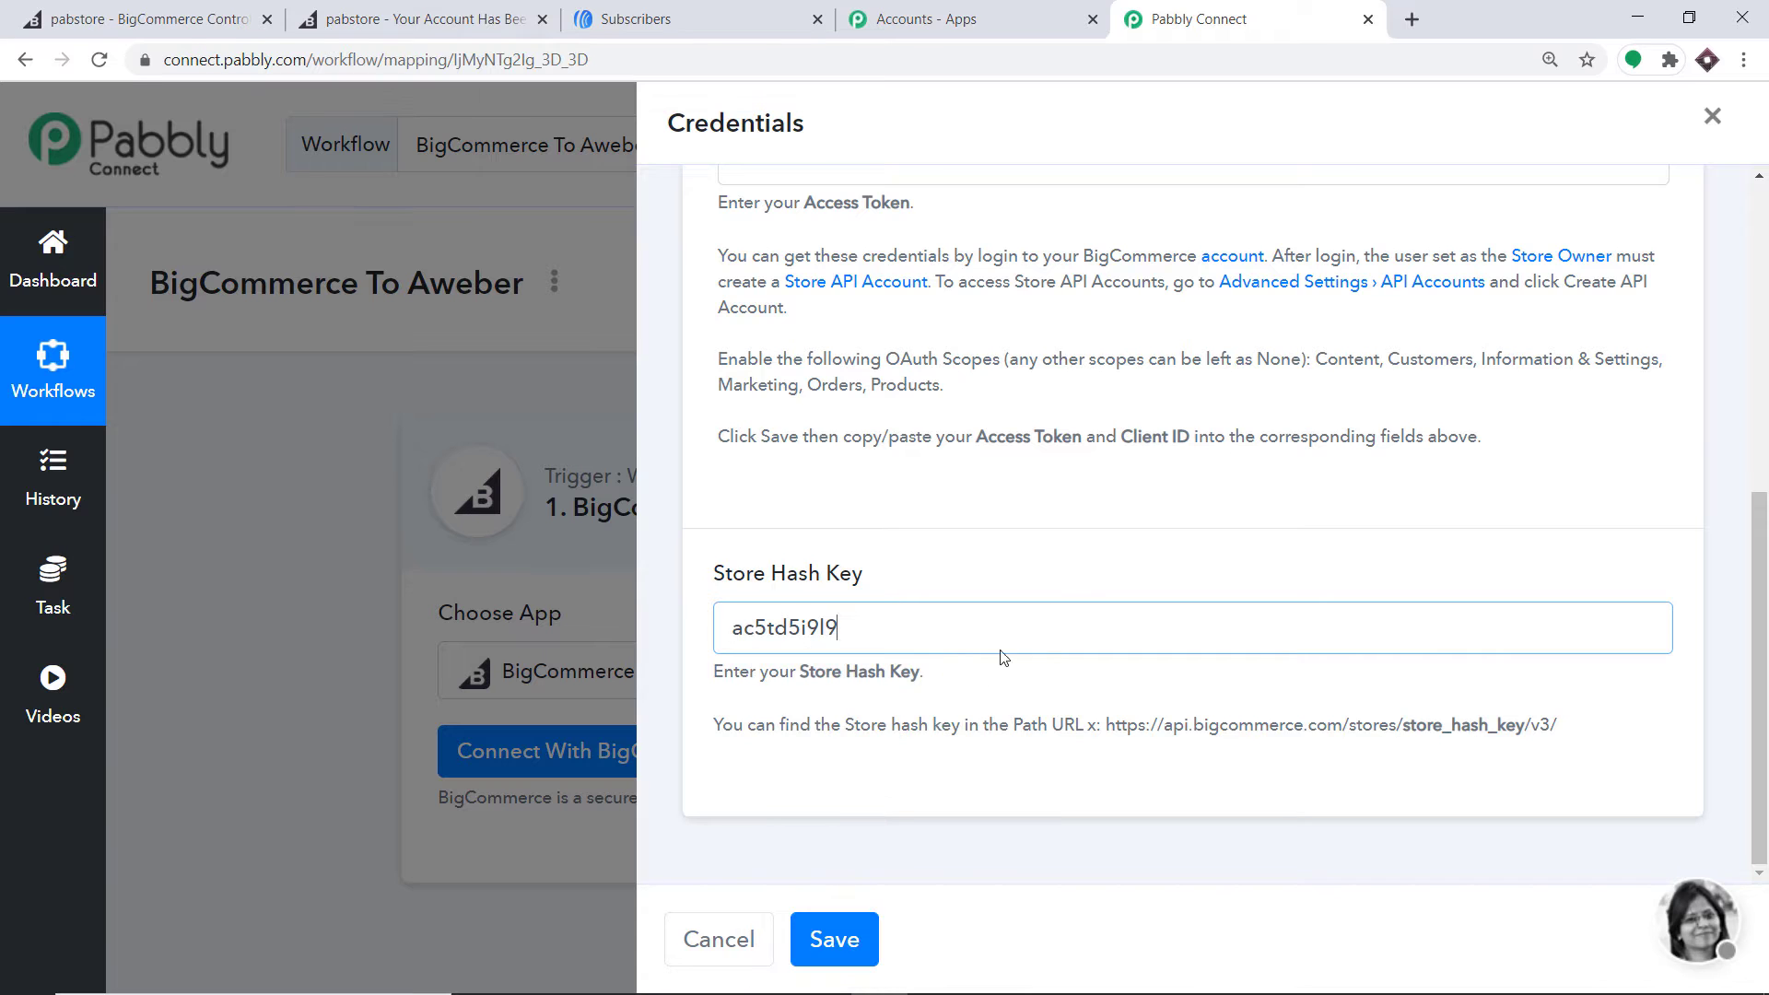
Copy the Client ID from the BigCommerce API credentials into the Client Id field of Pabbly Connect's new credentials
scroll(1091, 572, up, 5)
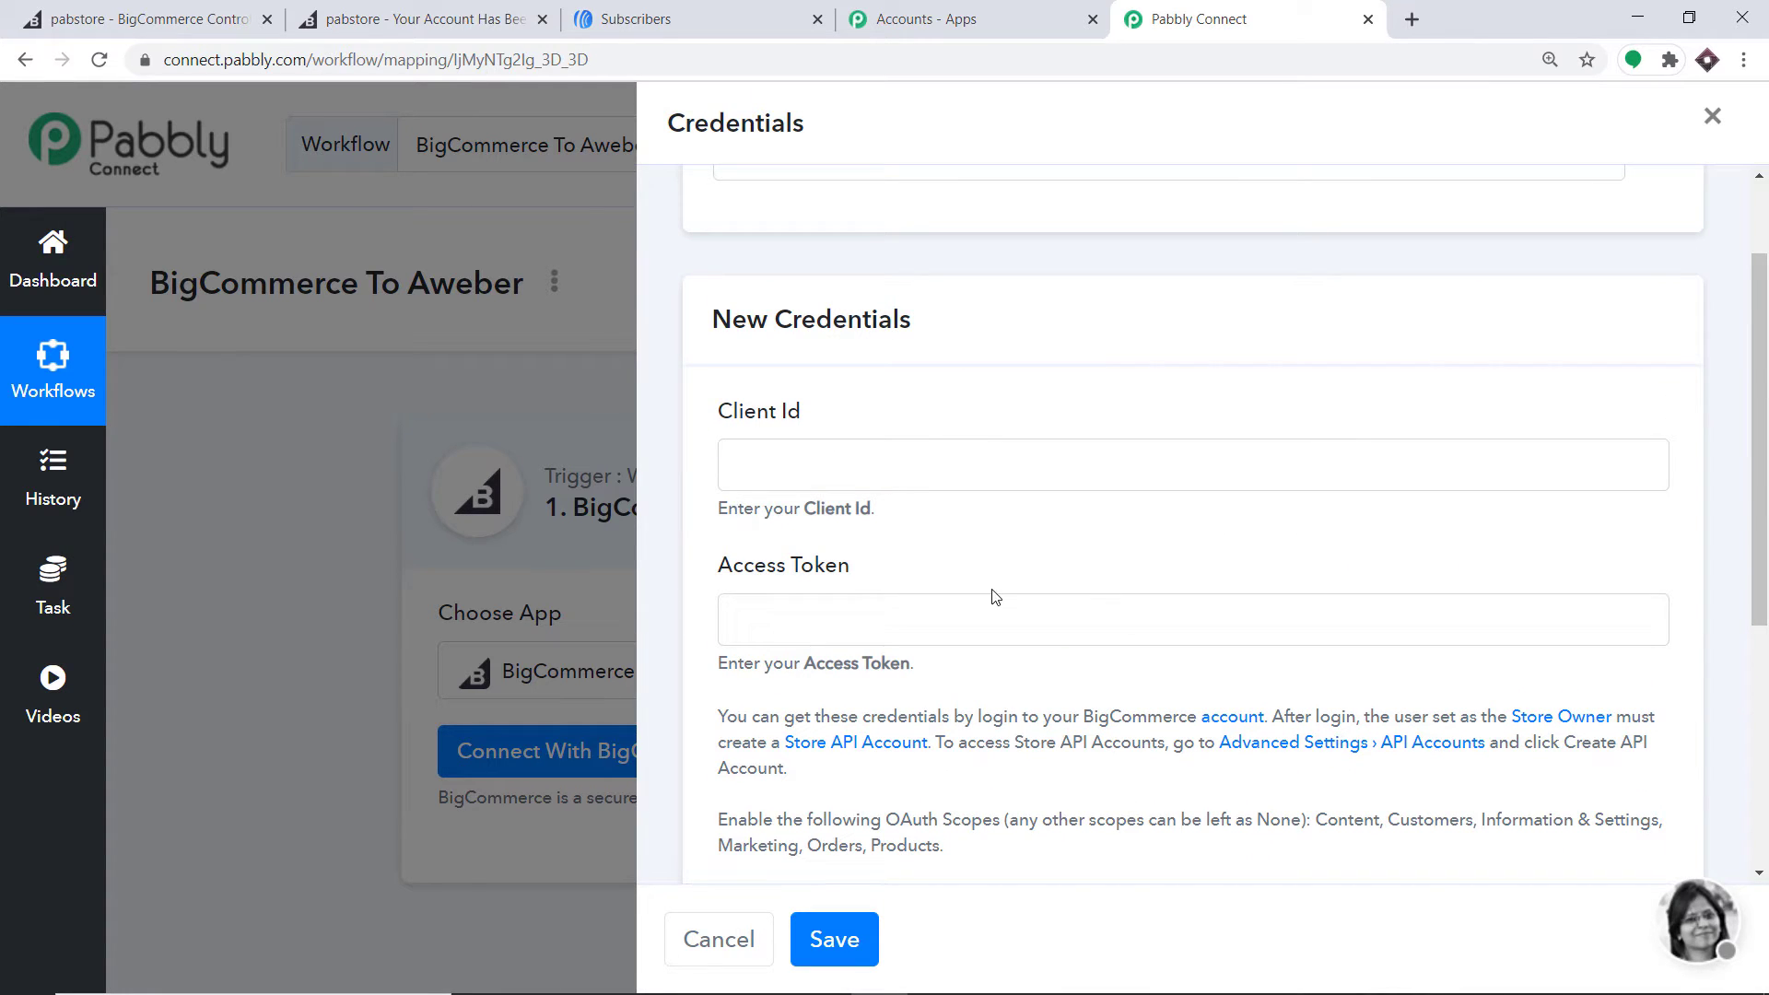
click(232, 6)
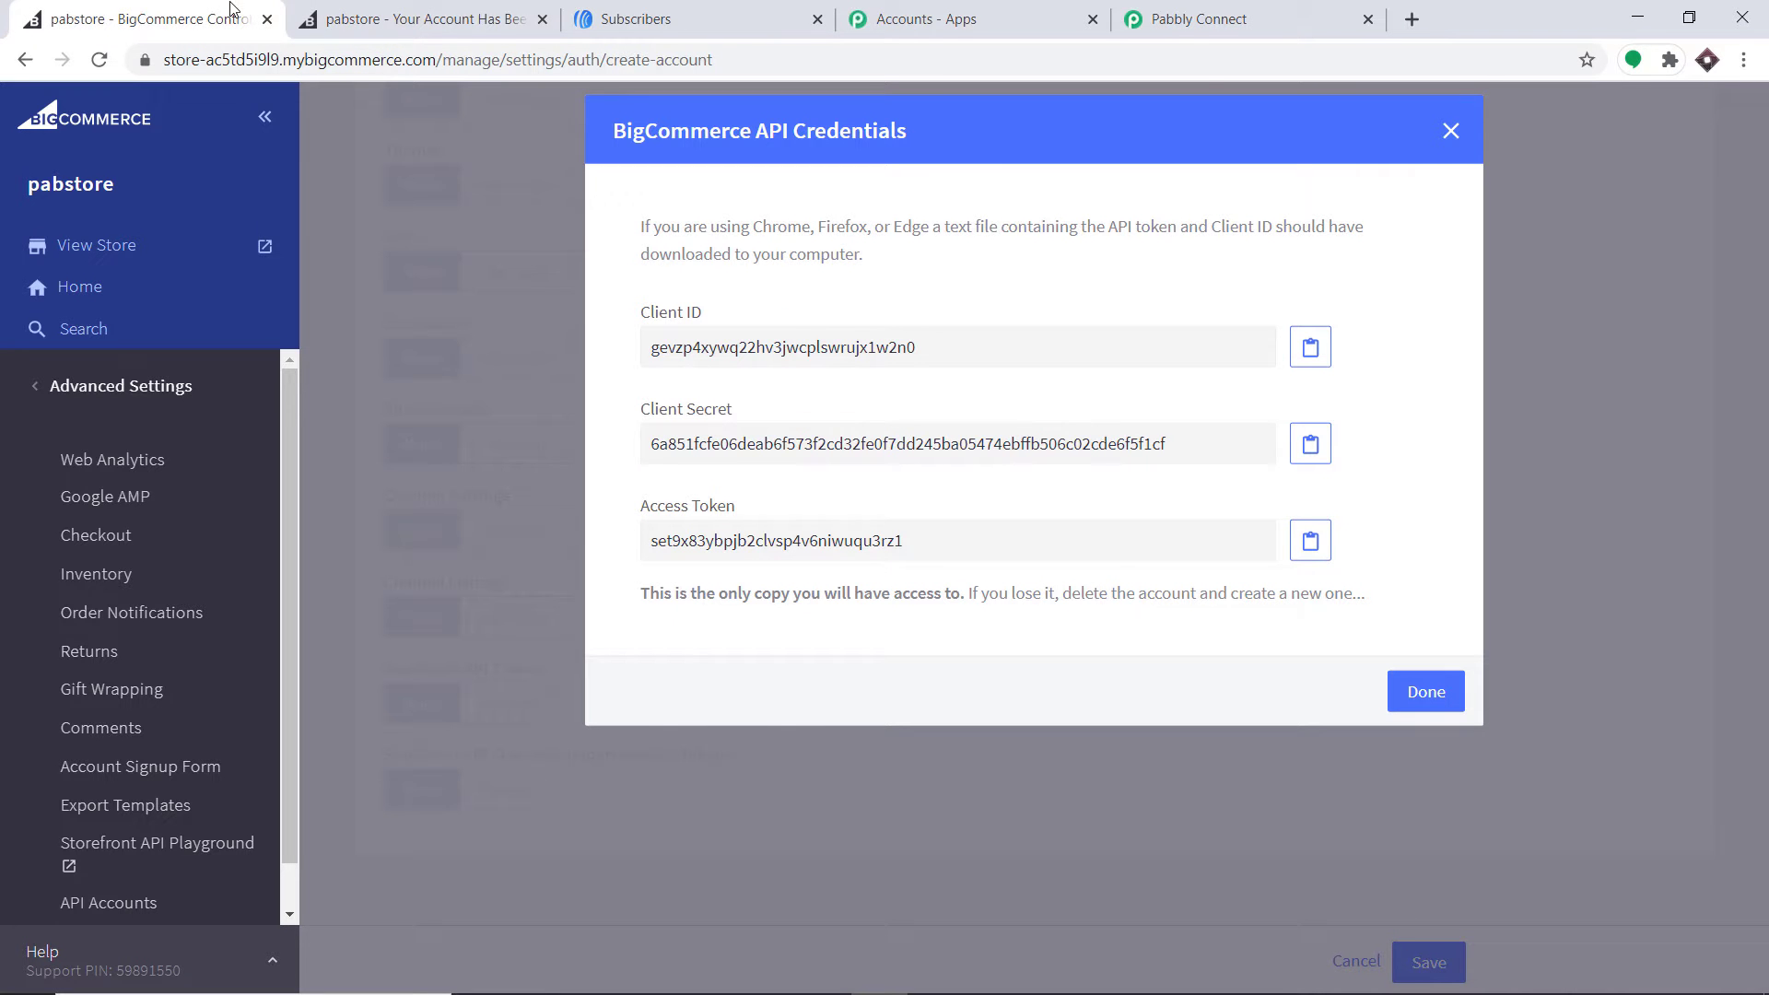
double_click(842, 347)
right_click(842, 346)
click(875, 361)
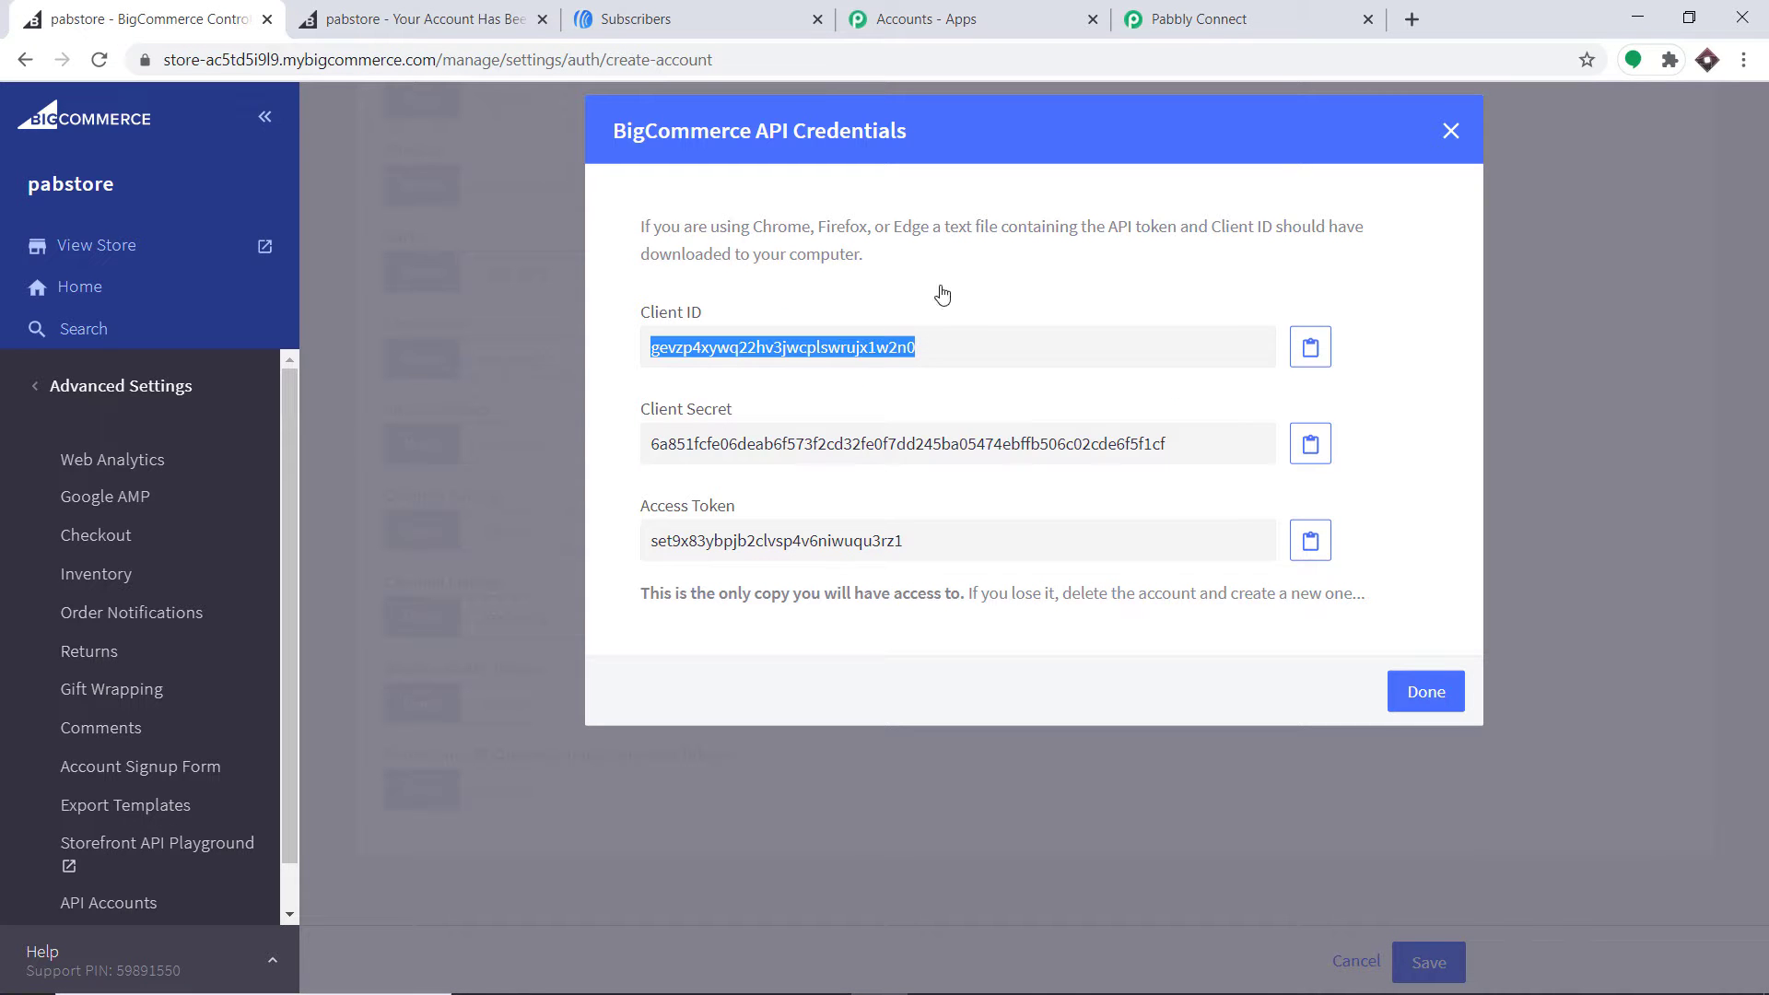
click(1143, 27)
click(752, 459)
right_click(754, 458)
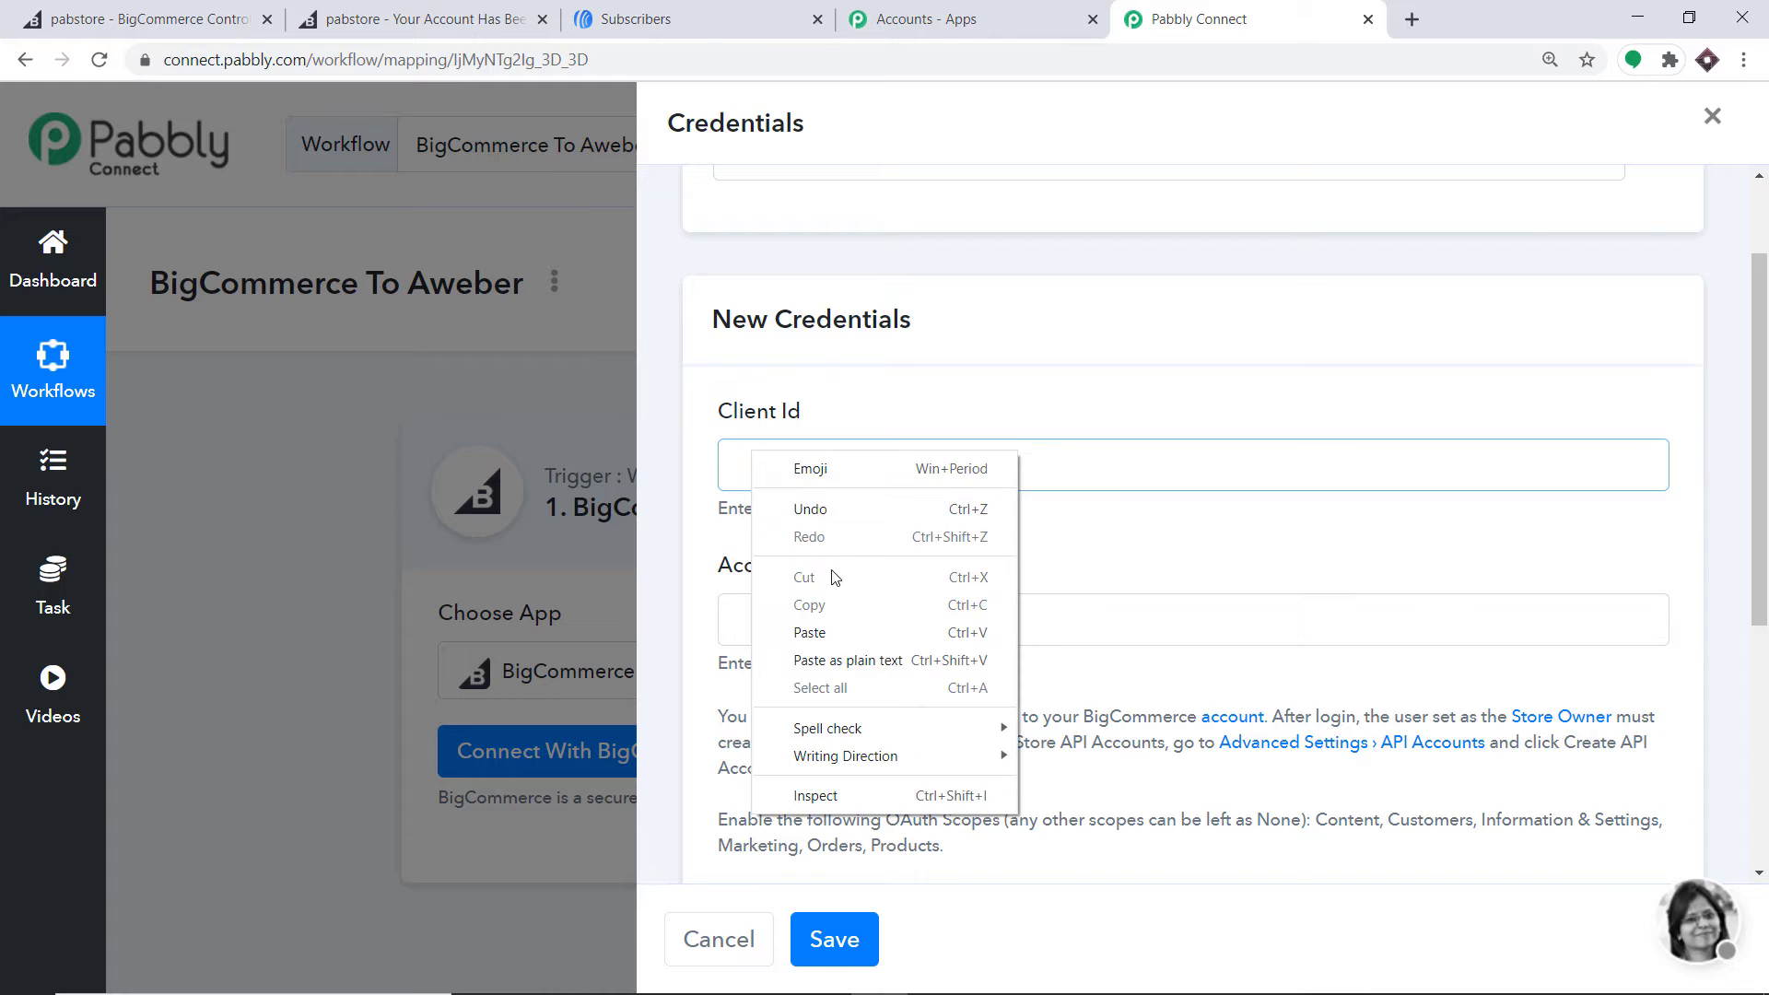
click(846, 627)
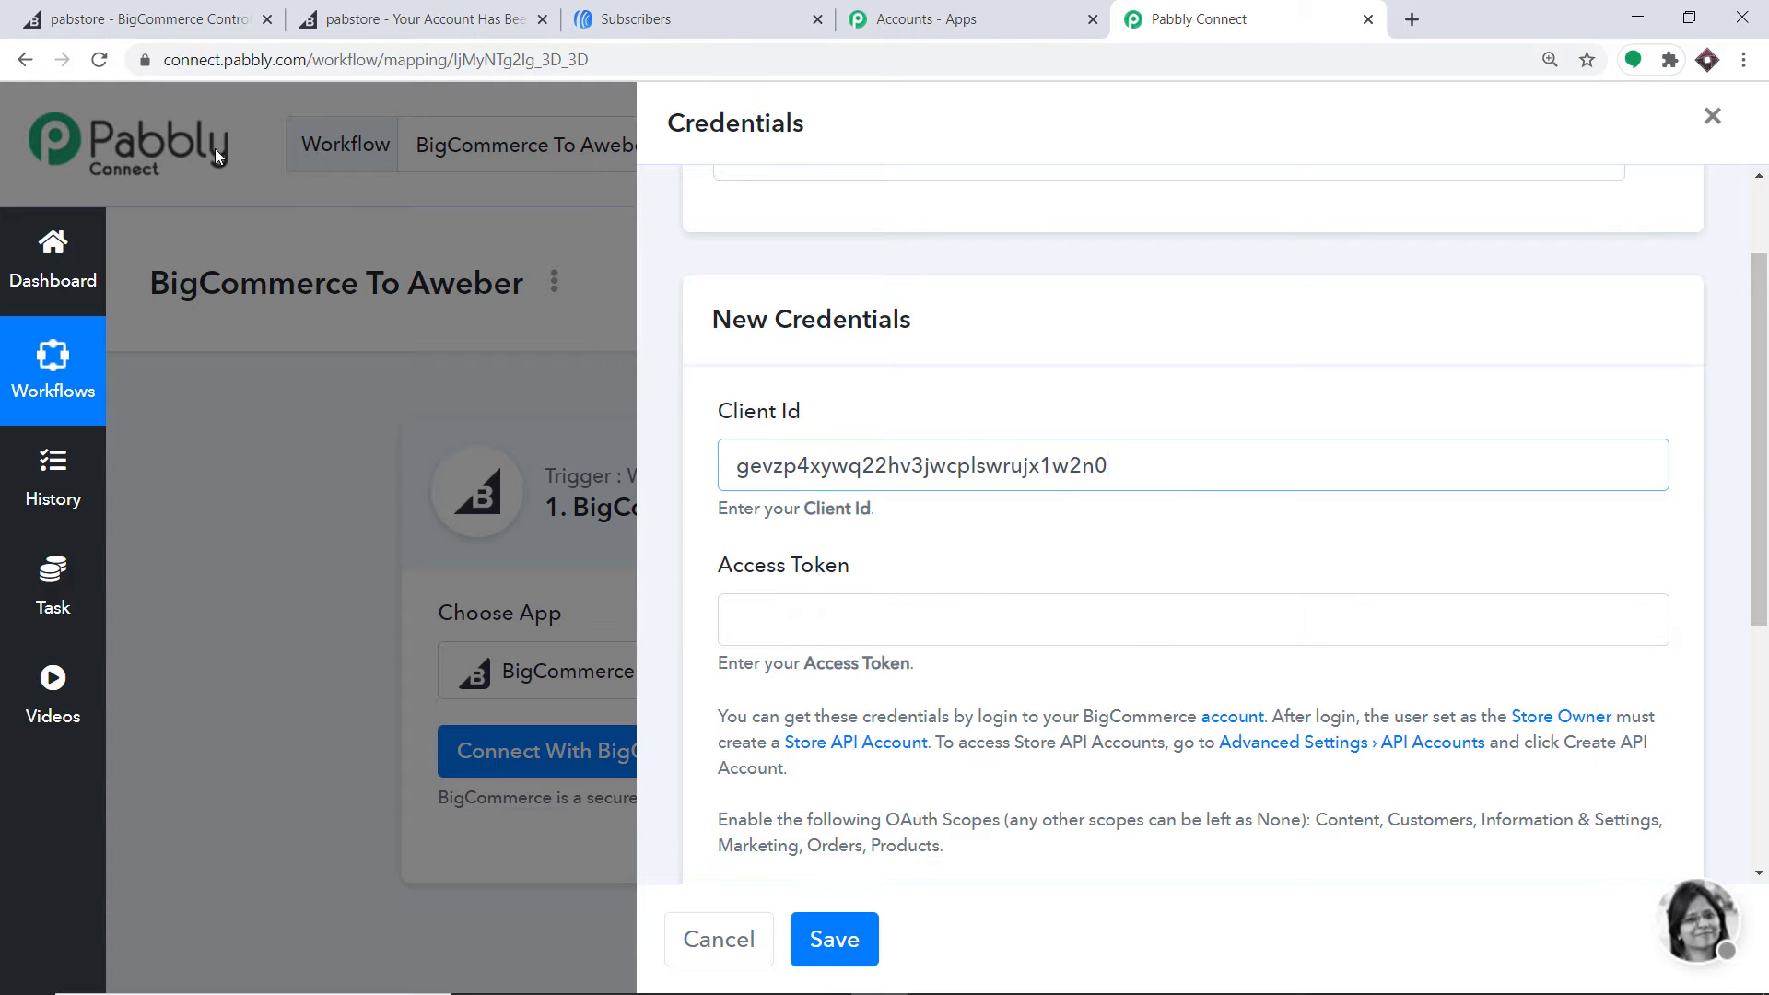
Copy the access token from the BigCommerce API credentials into Pabbly Connect's Access Token field
click(157, 8)
double_click(706, 534)
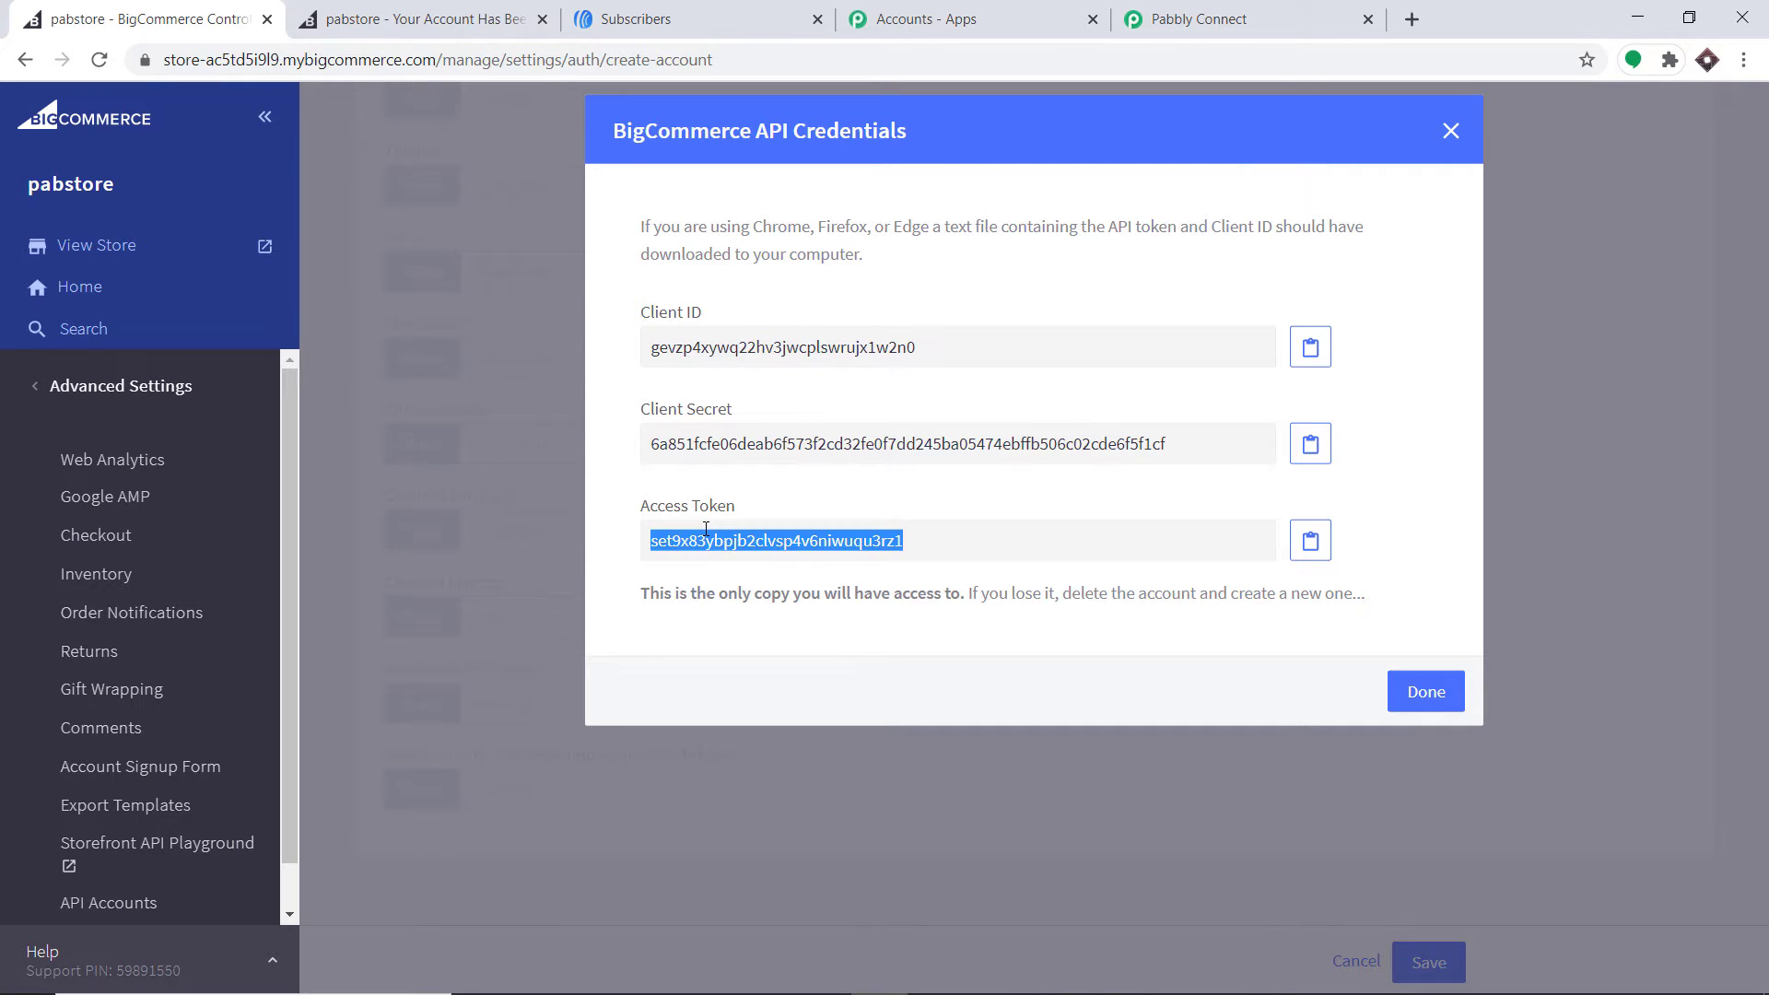
right_click(706, 535)
click(742, 541)
click(1198, 18)
click(741, 617)
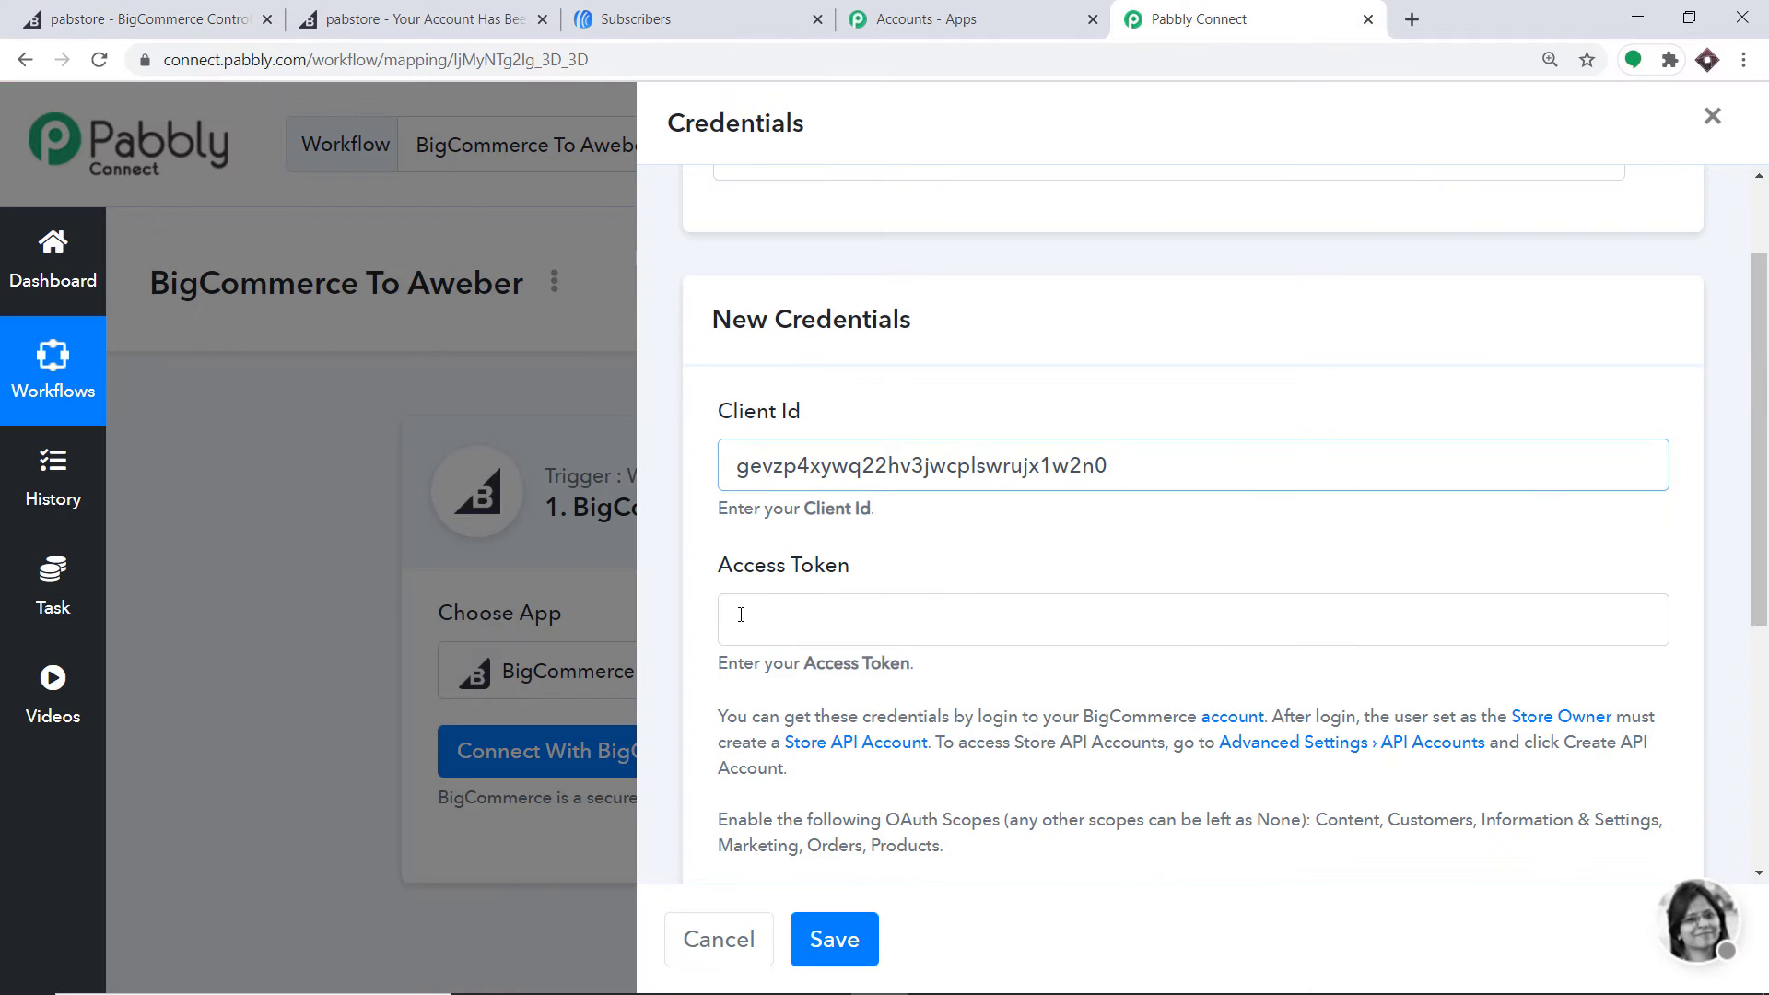
right_click(740, 615)
click(798, 796)
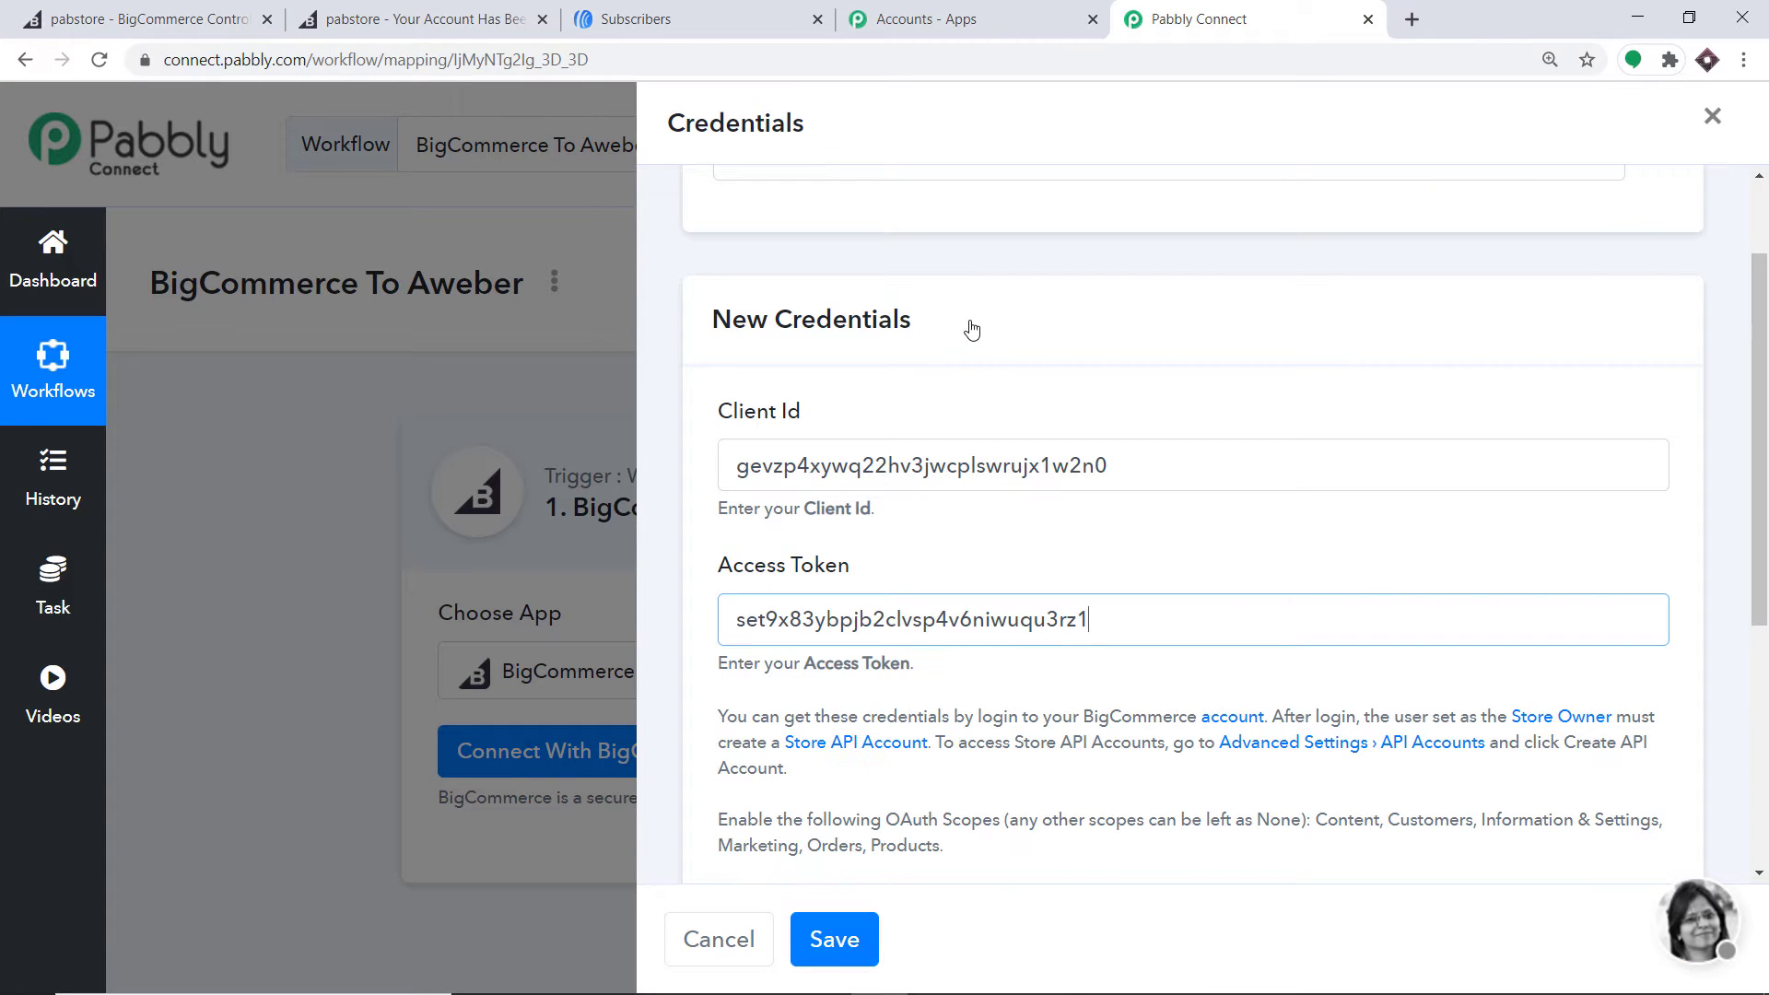
Review the entered BigCommerce credentials and save them to connect the trigger app
scroll(774, 344, down, 1)
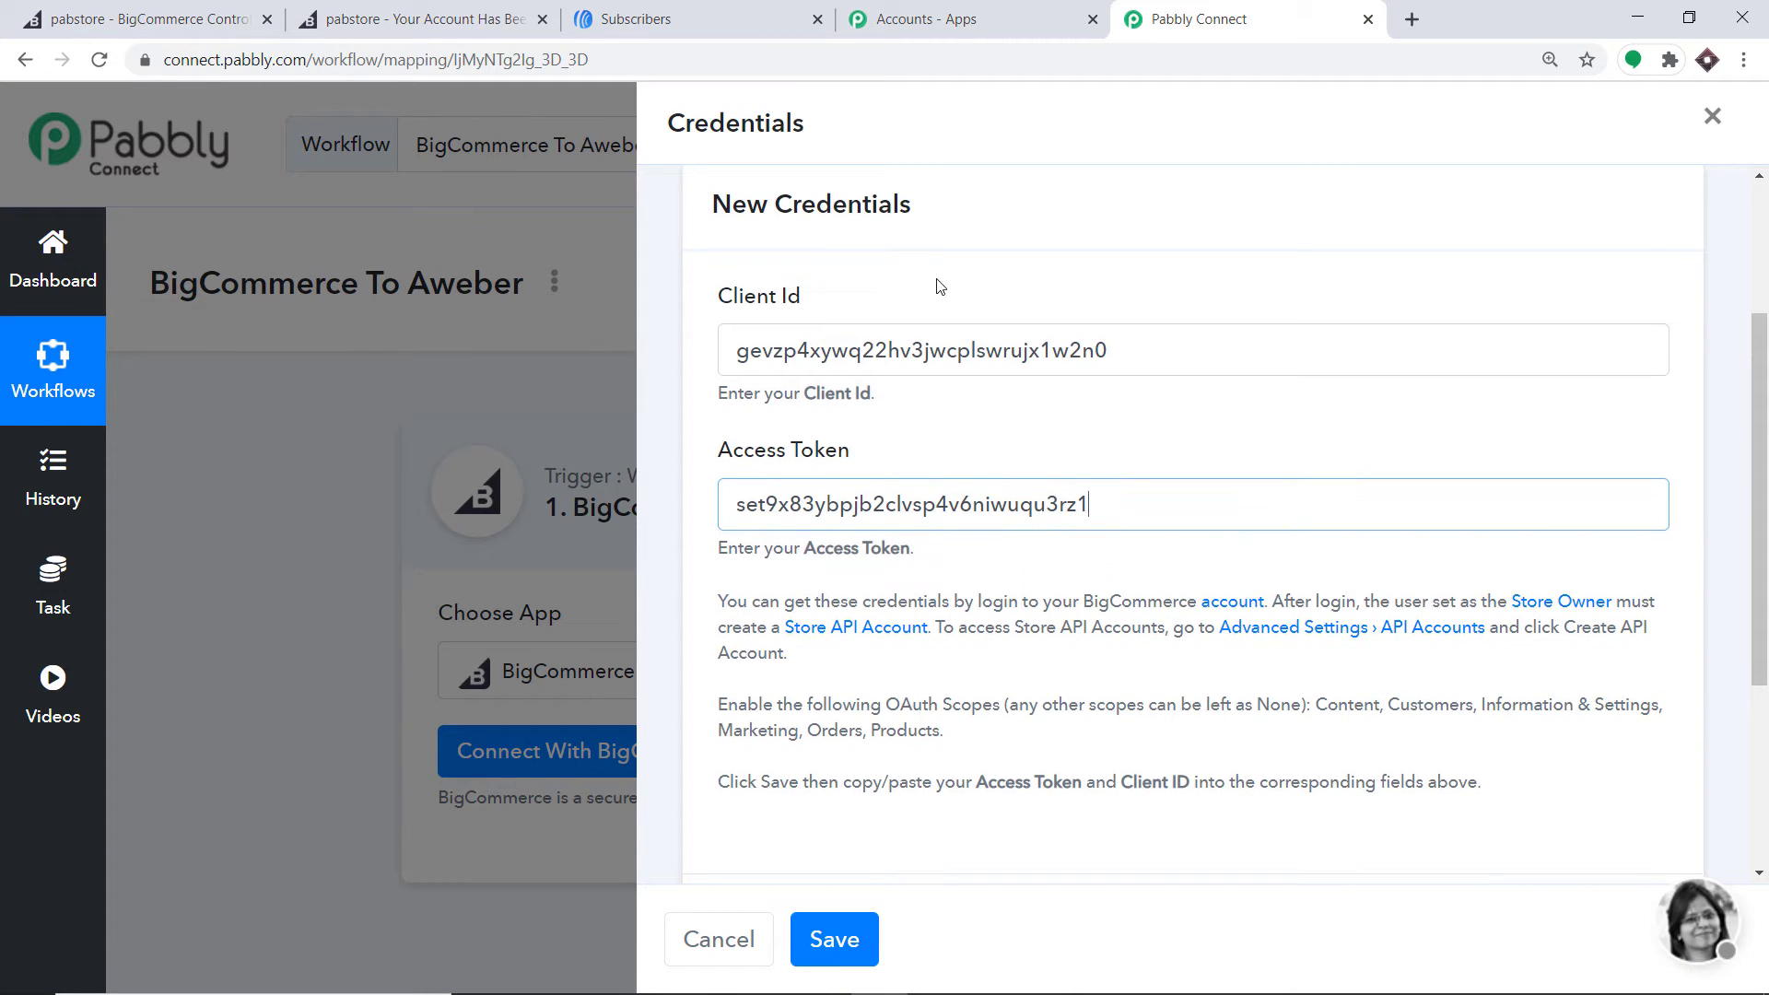
scroll(1025, 353, down, 1)
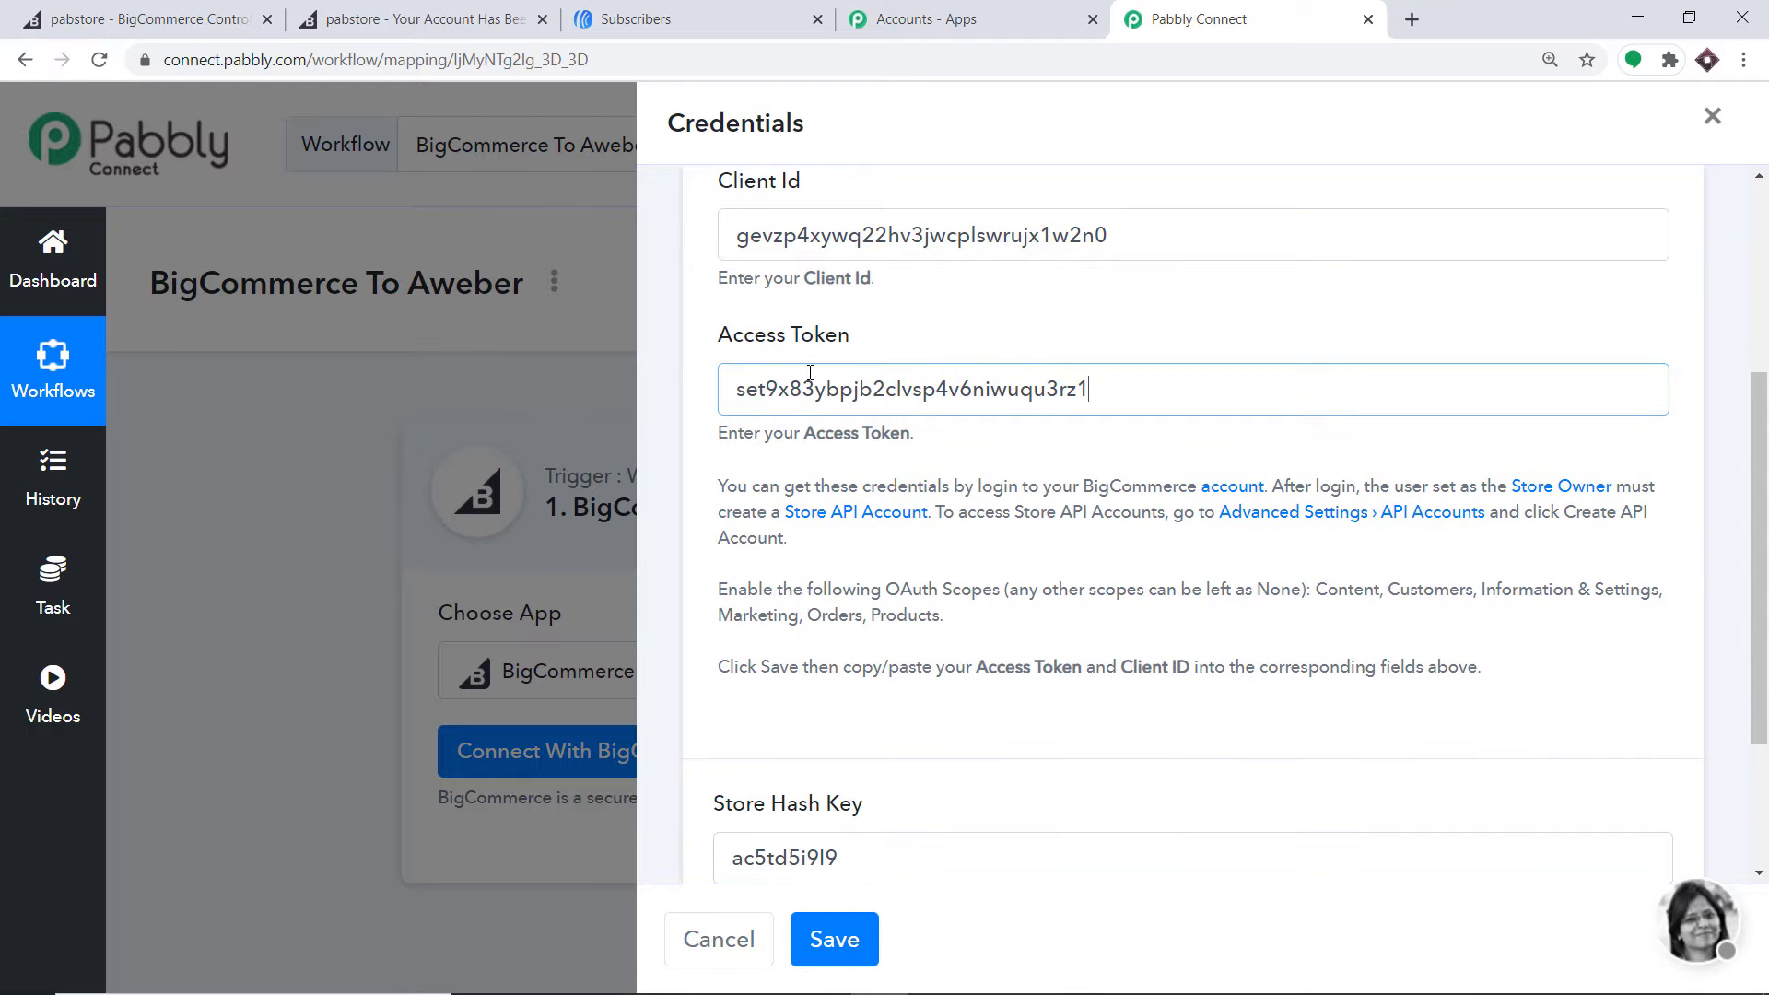
scroll(1037, 355, down, 2)
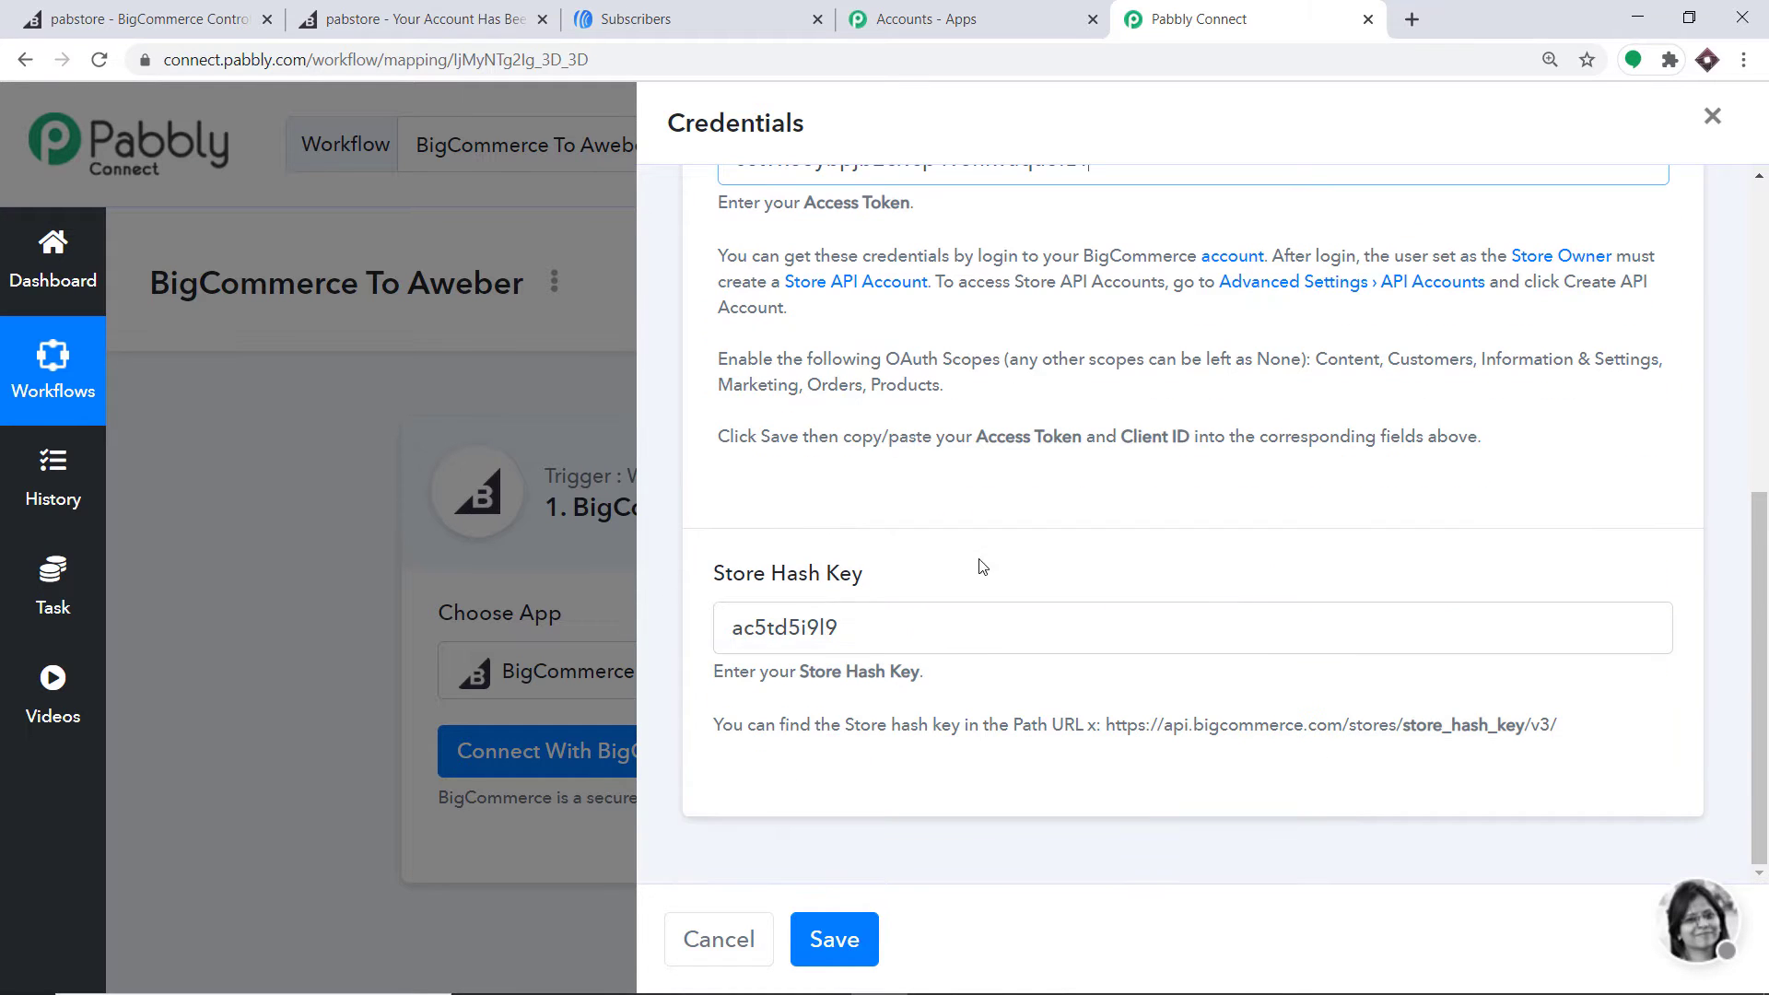
scroll(932, 517, up, 3)
scroll(937, 516, down, 3)
click(839, 940)
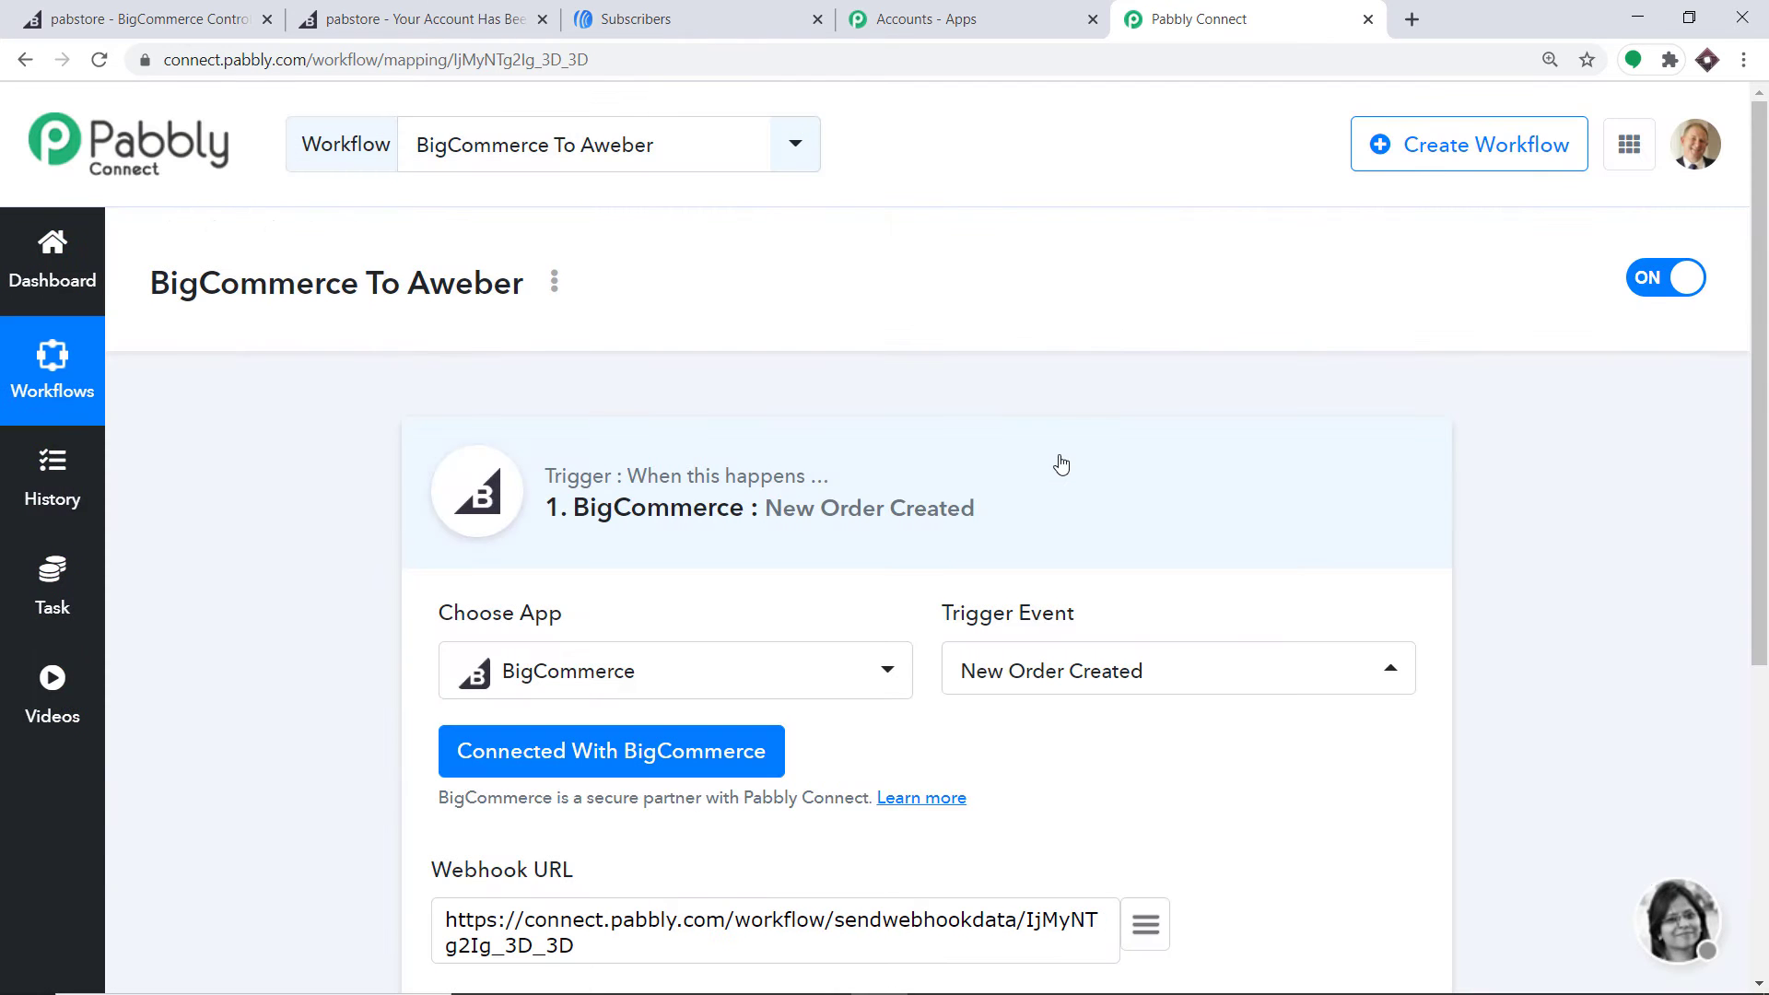
Save the BigCommerce trigger with a test request and start capturing the webhook response
scroll(1061, 465, down, 3)
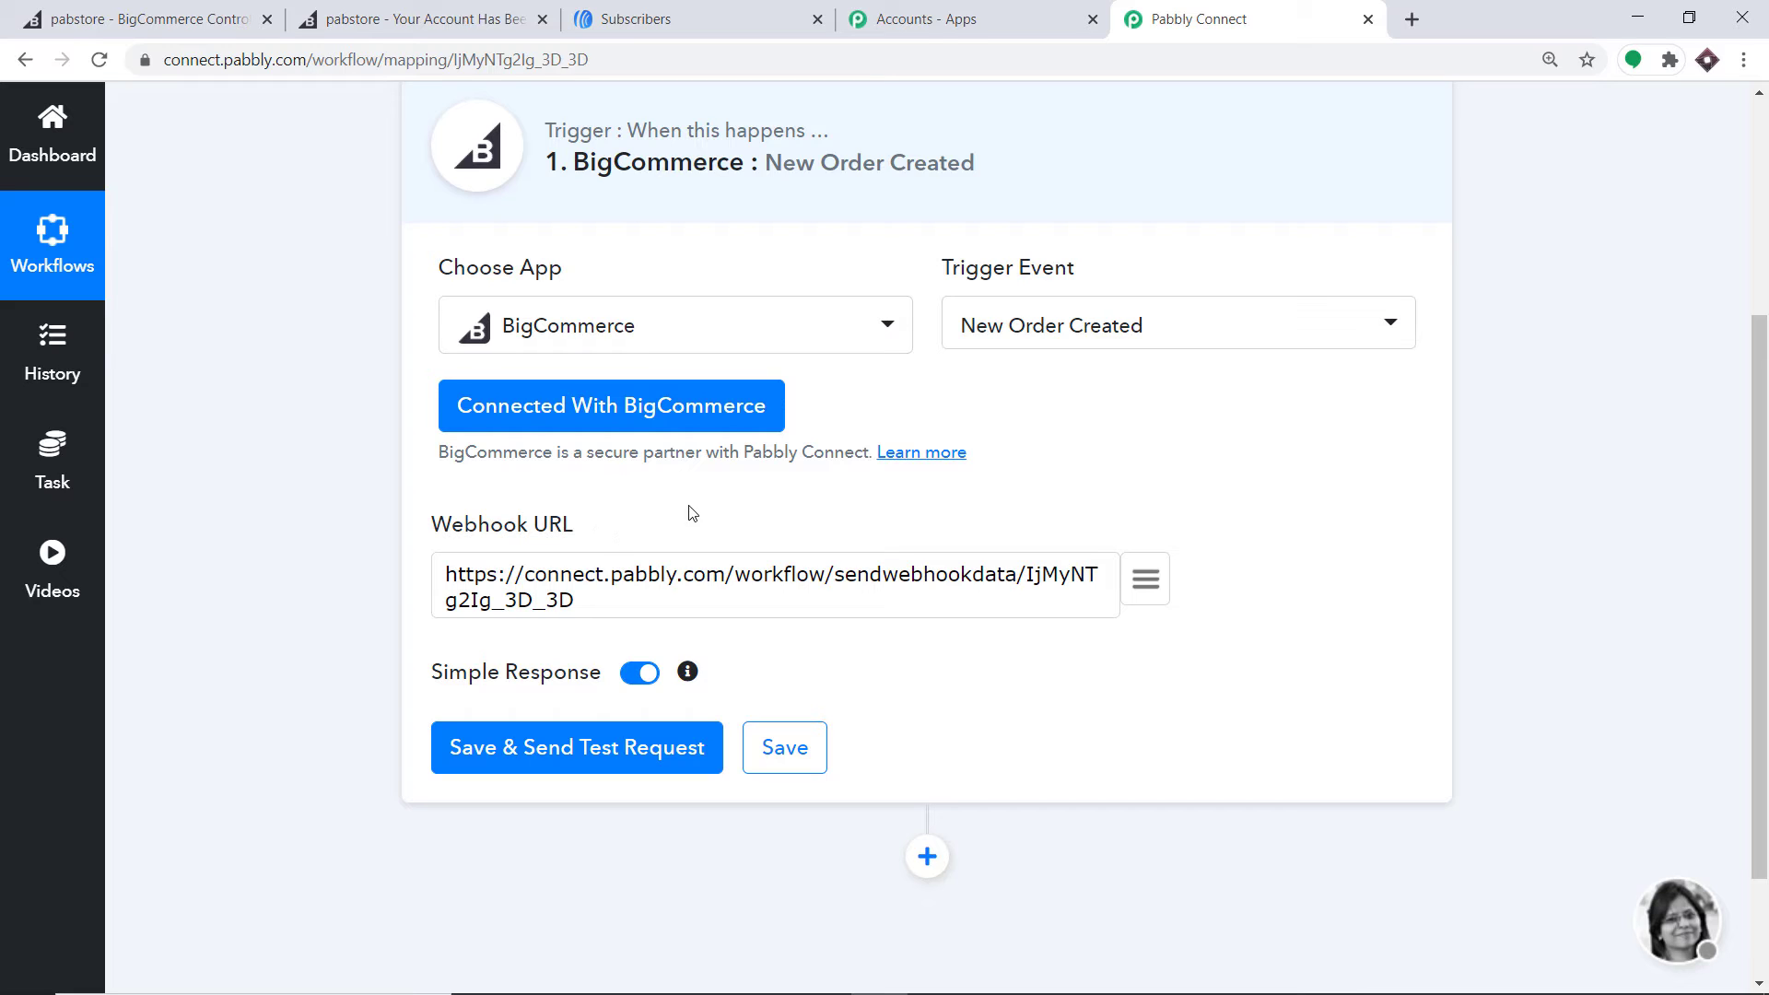
click(606, 763)
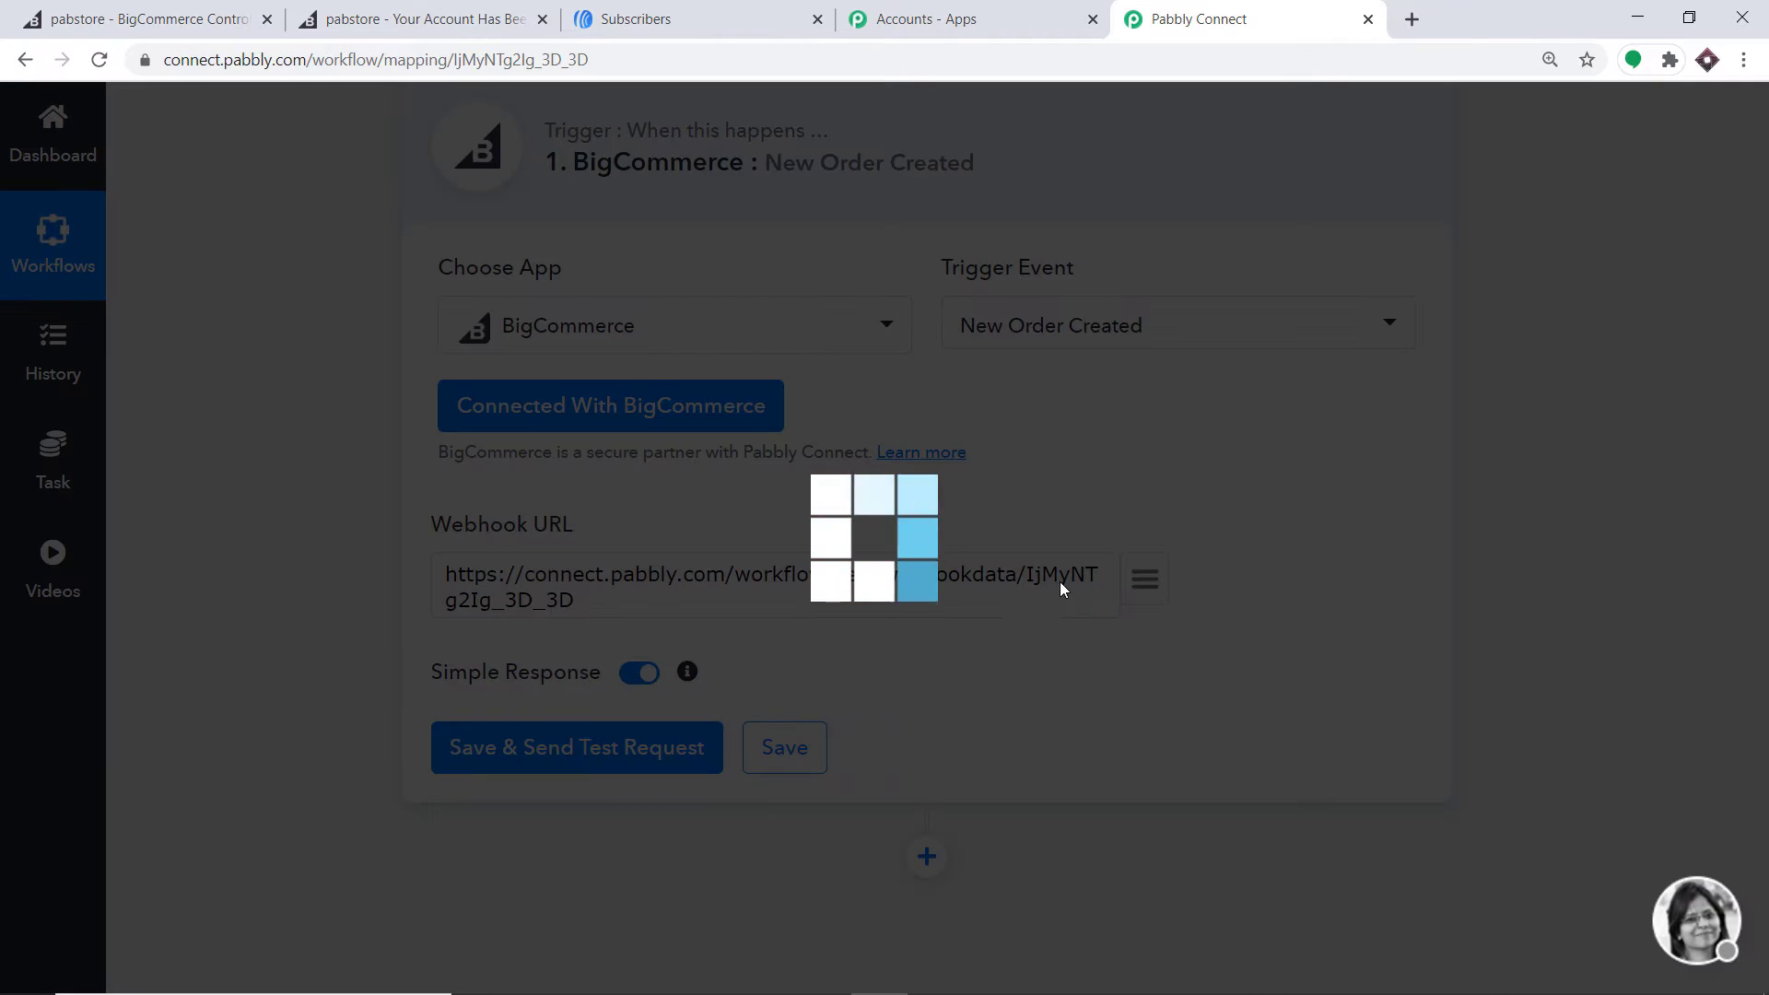
scroll(1018, 493, down, 4)
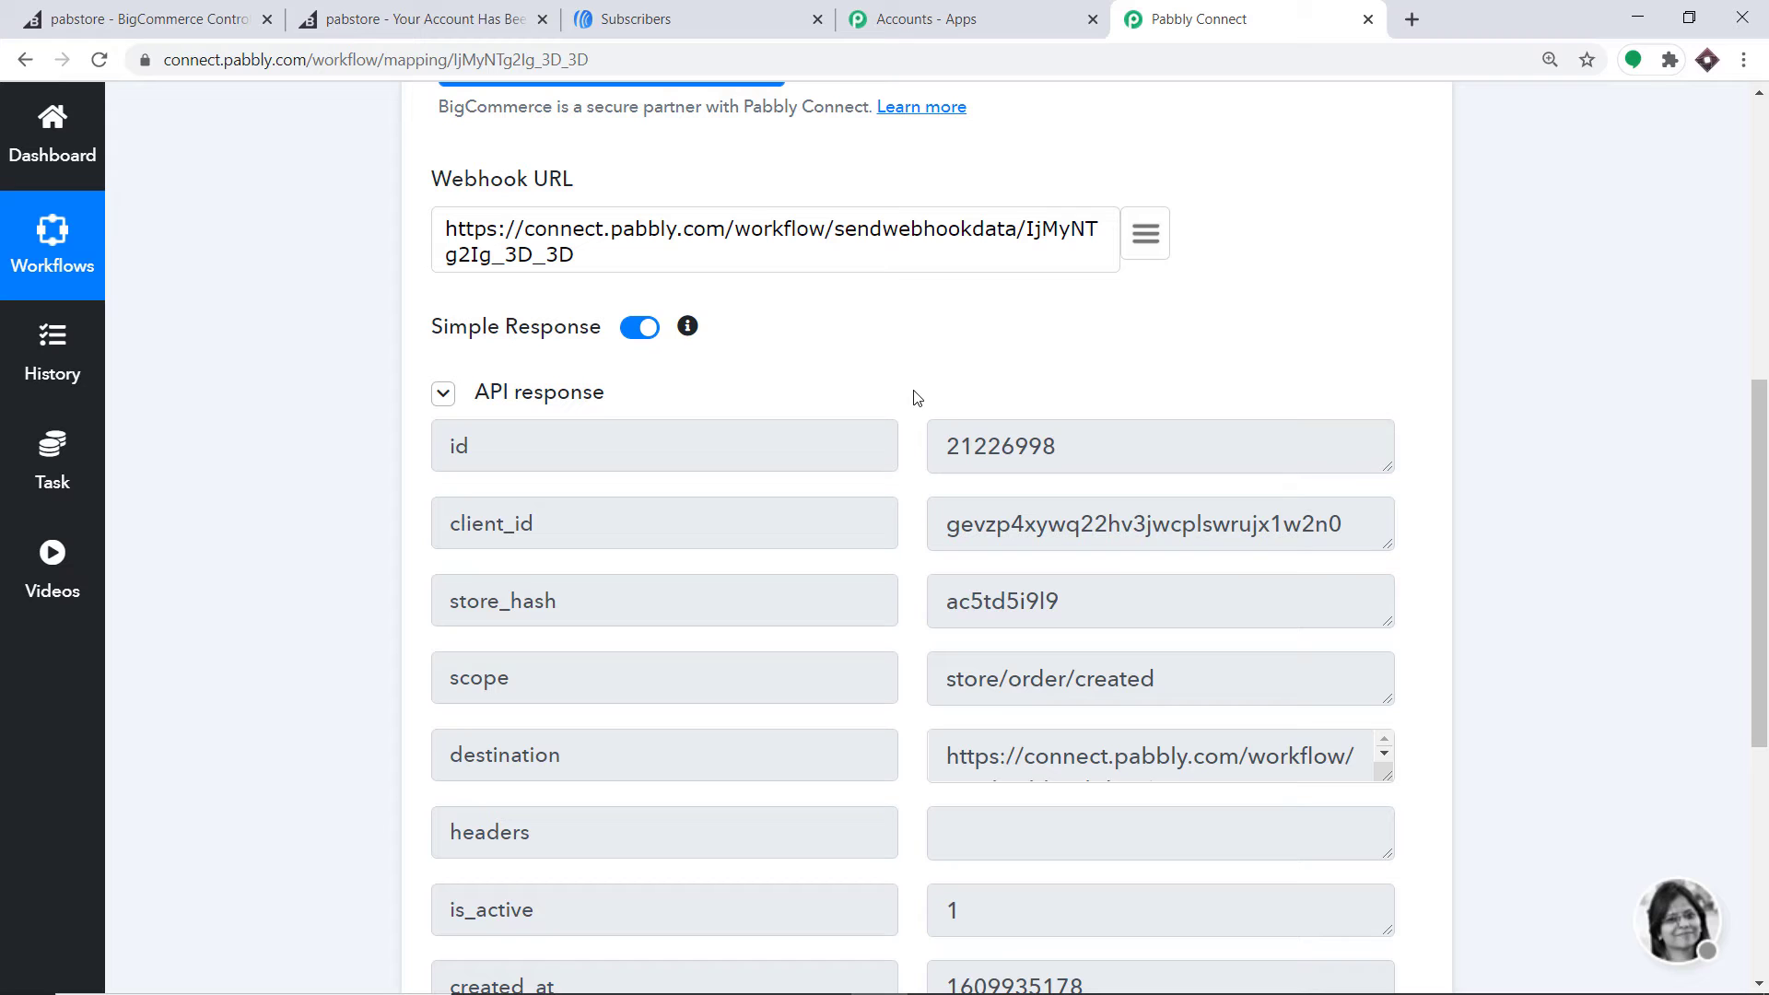
scroll(919, 398, up, 4)
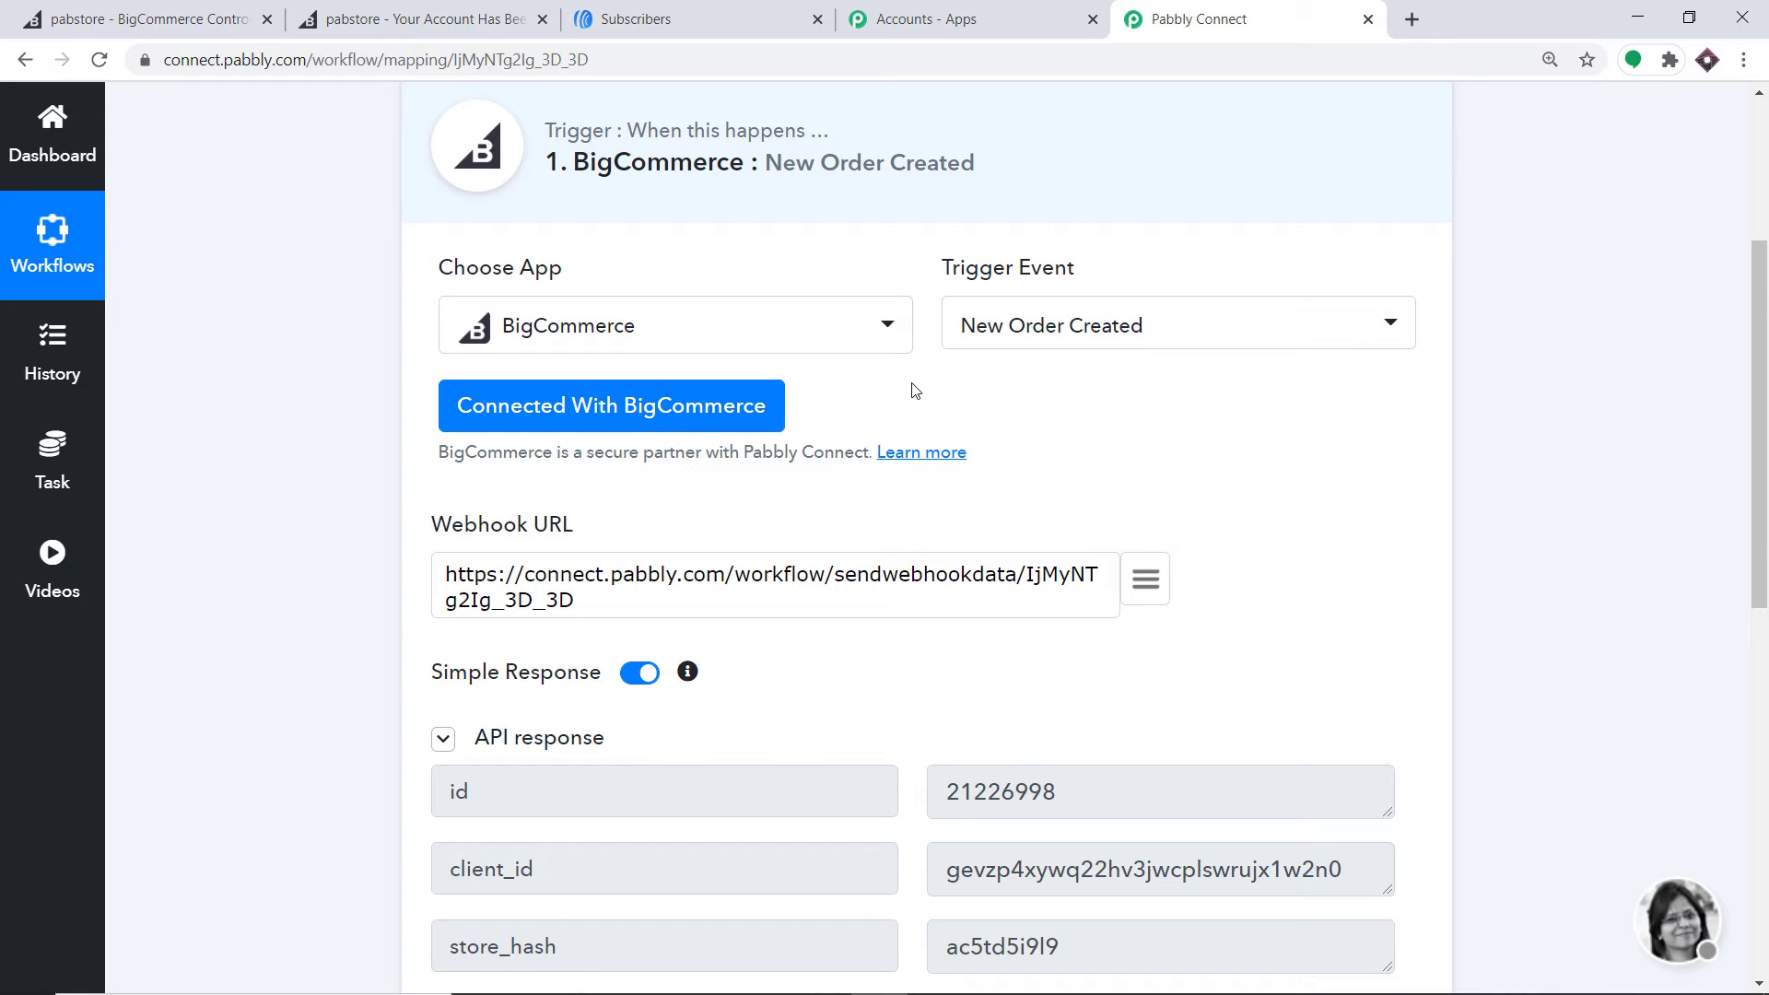
scroll(916, 387, down, 10)
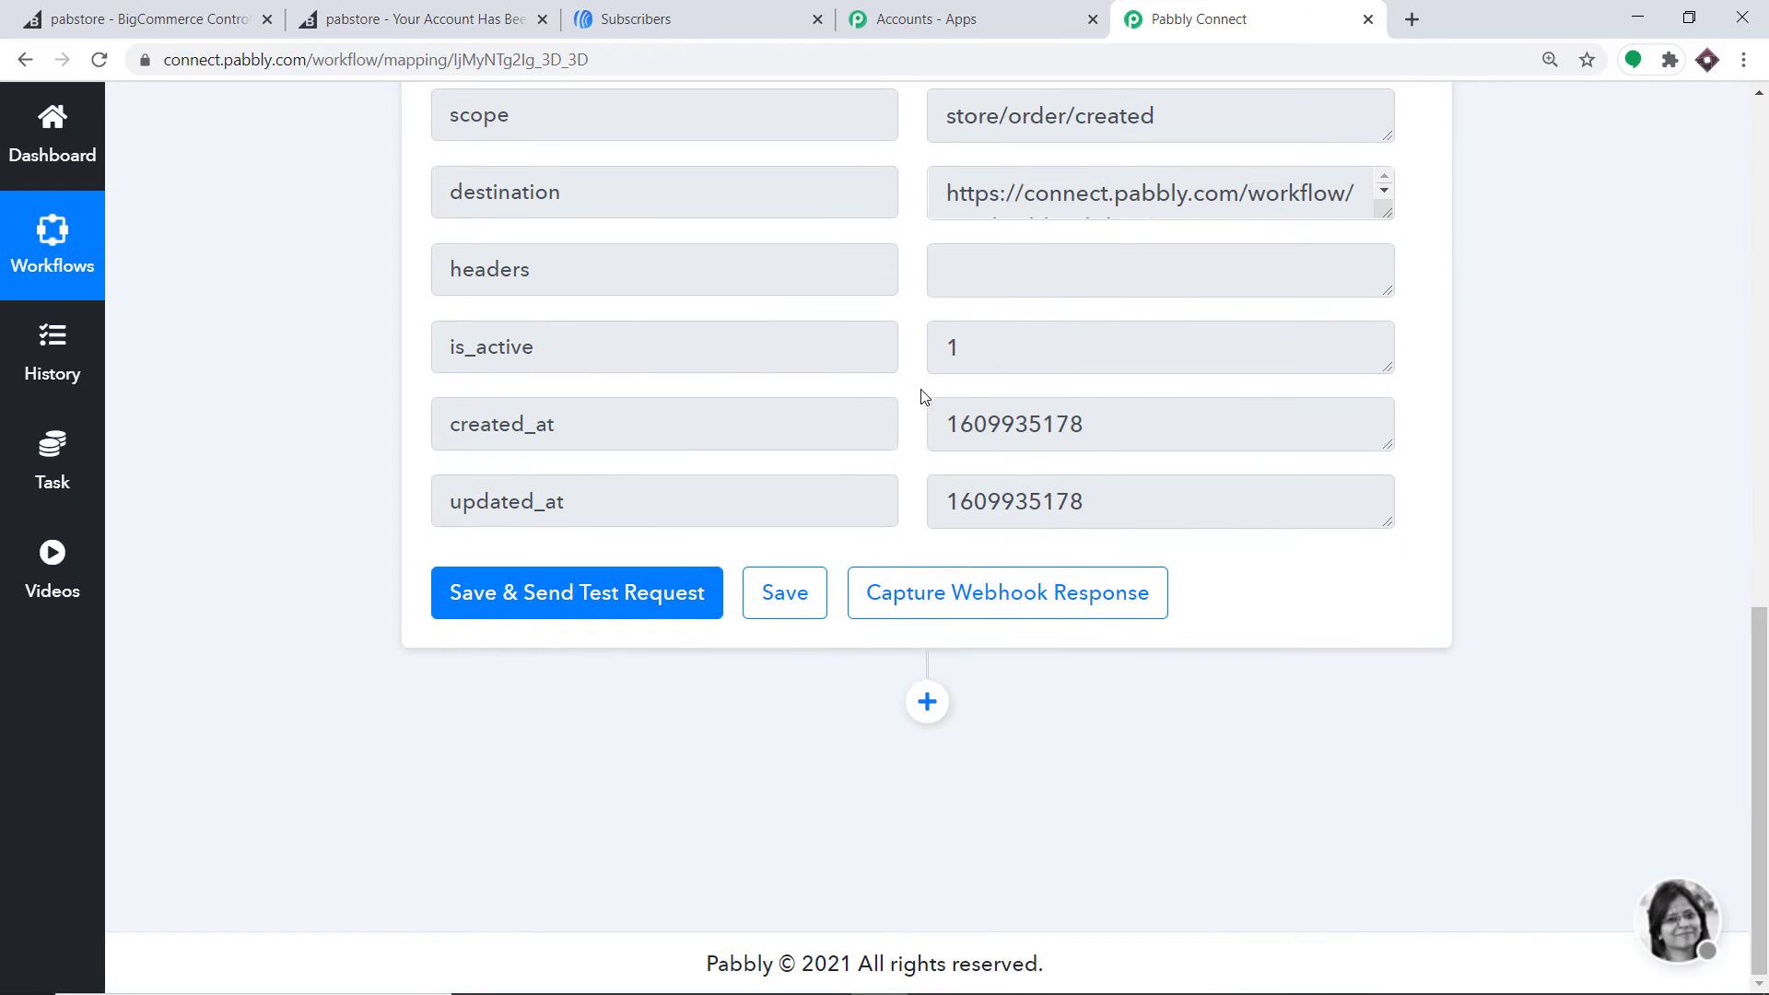
click(1041, 599)
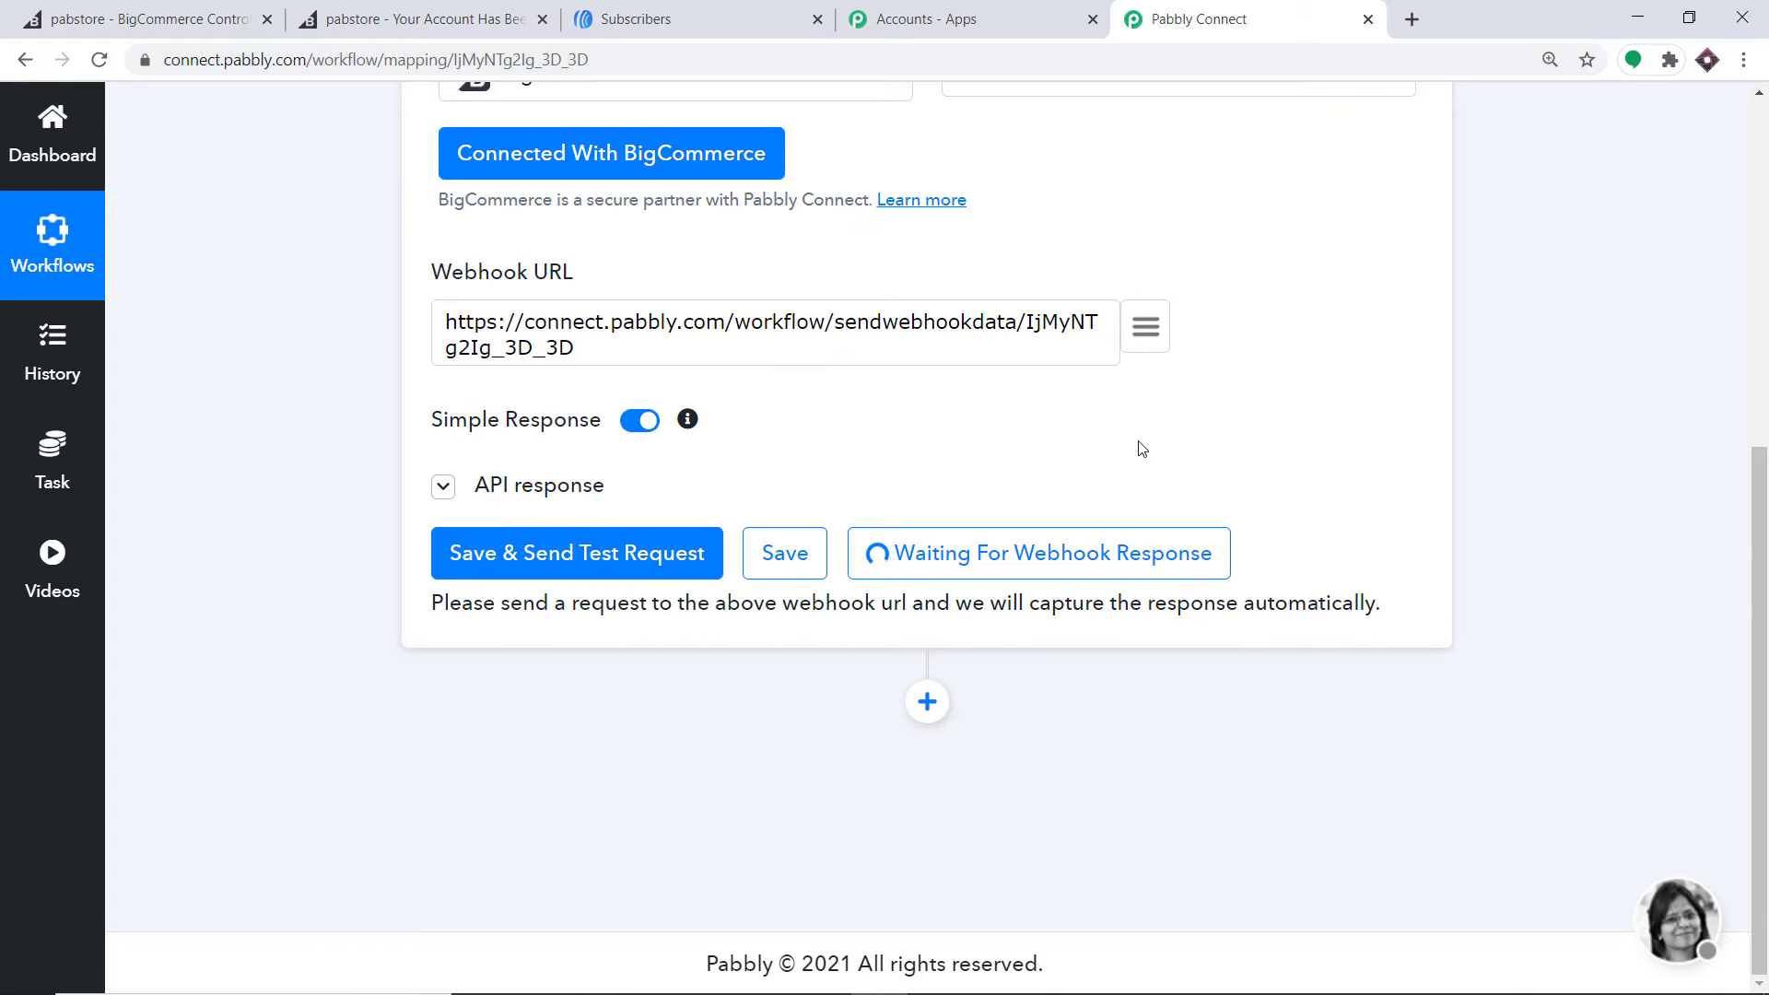
Switch to the pabstore storefront and add one Mic from the Utility category to the cart
click(218, 17)
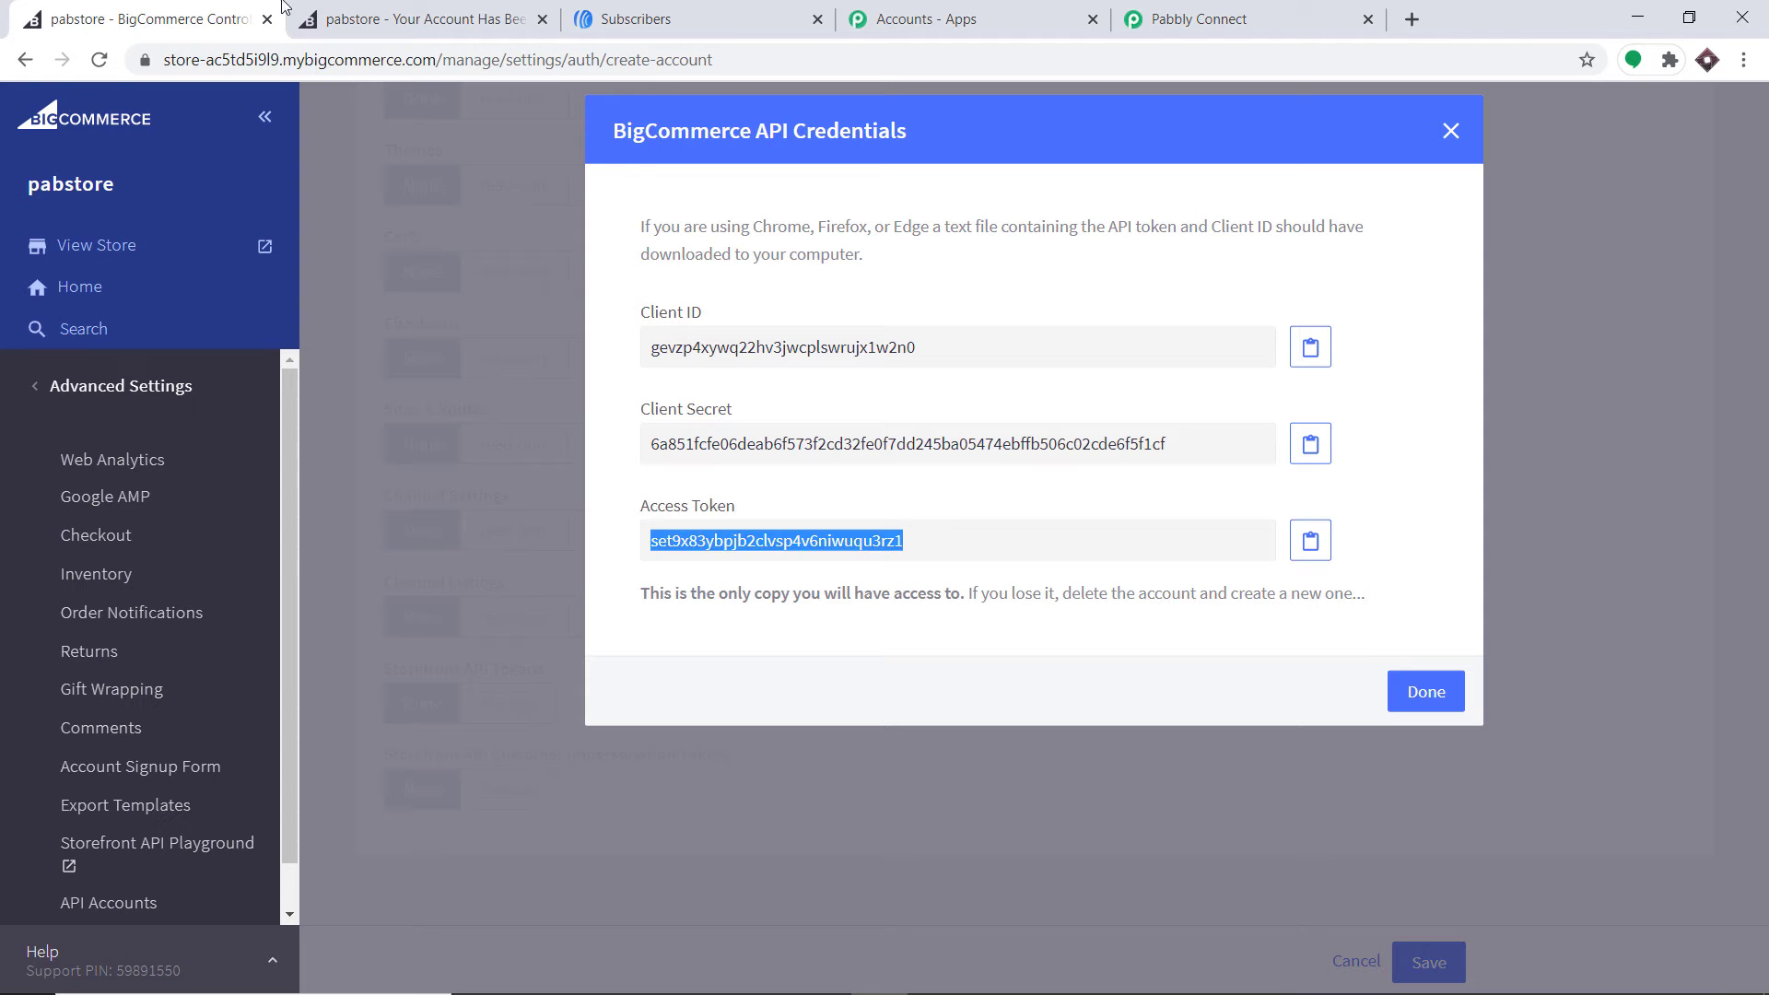
click(459, 14)
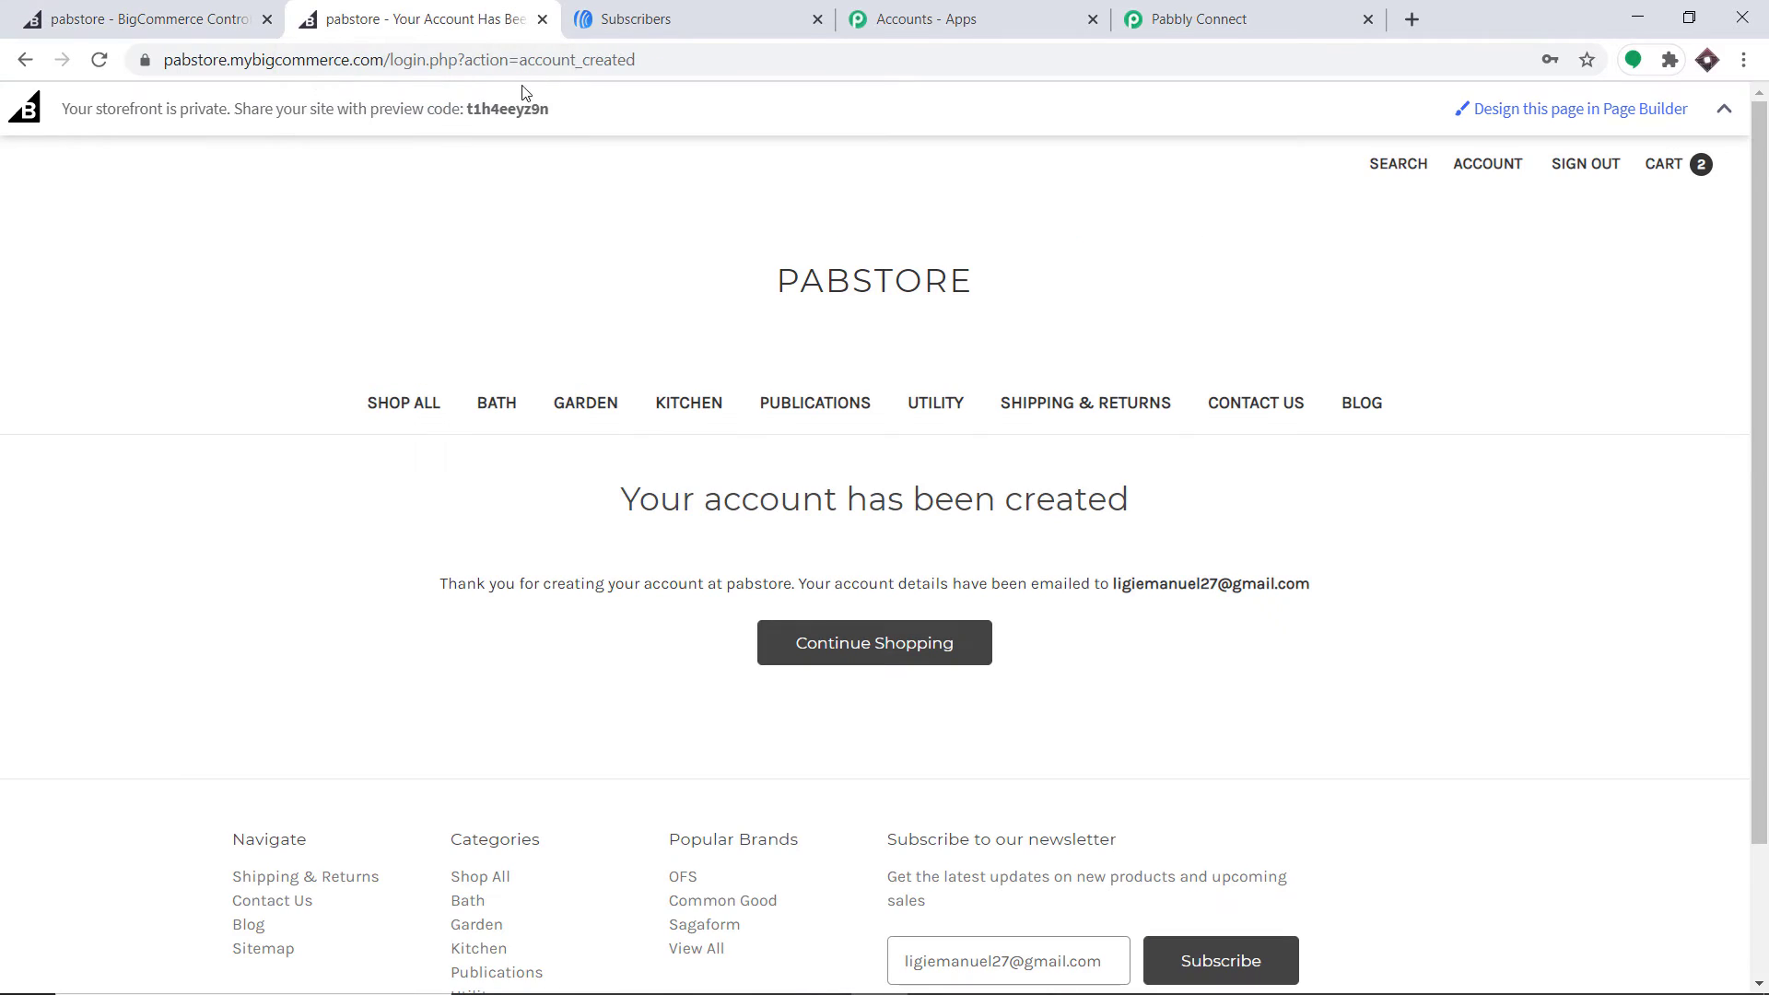
click(938, 417)
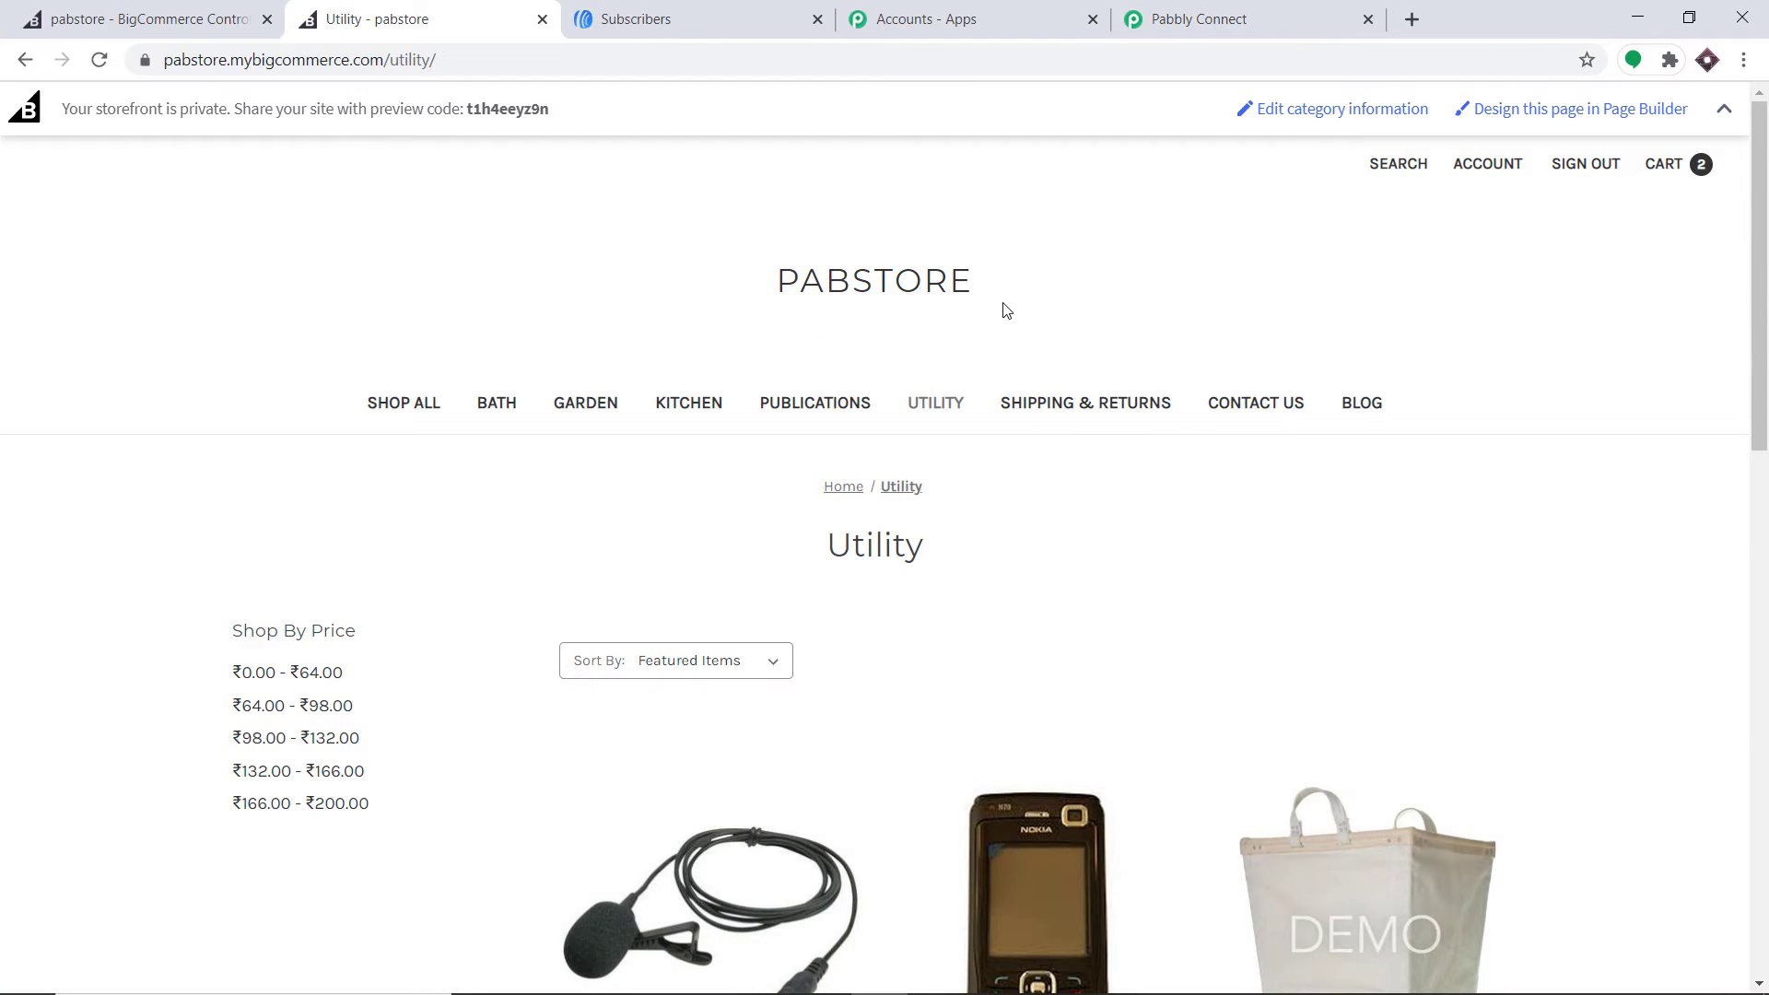
scroll(866, 343, down, 5)
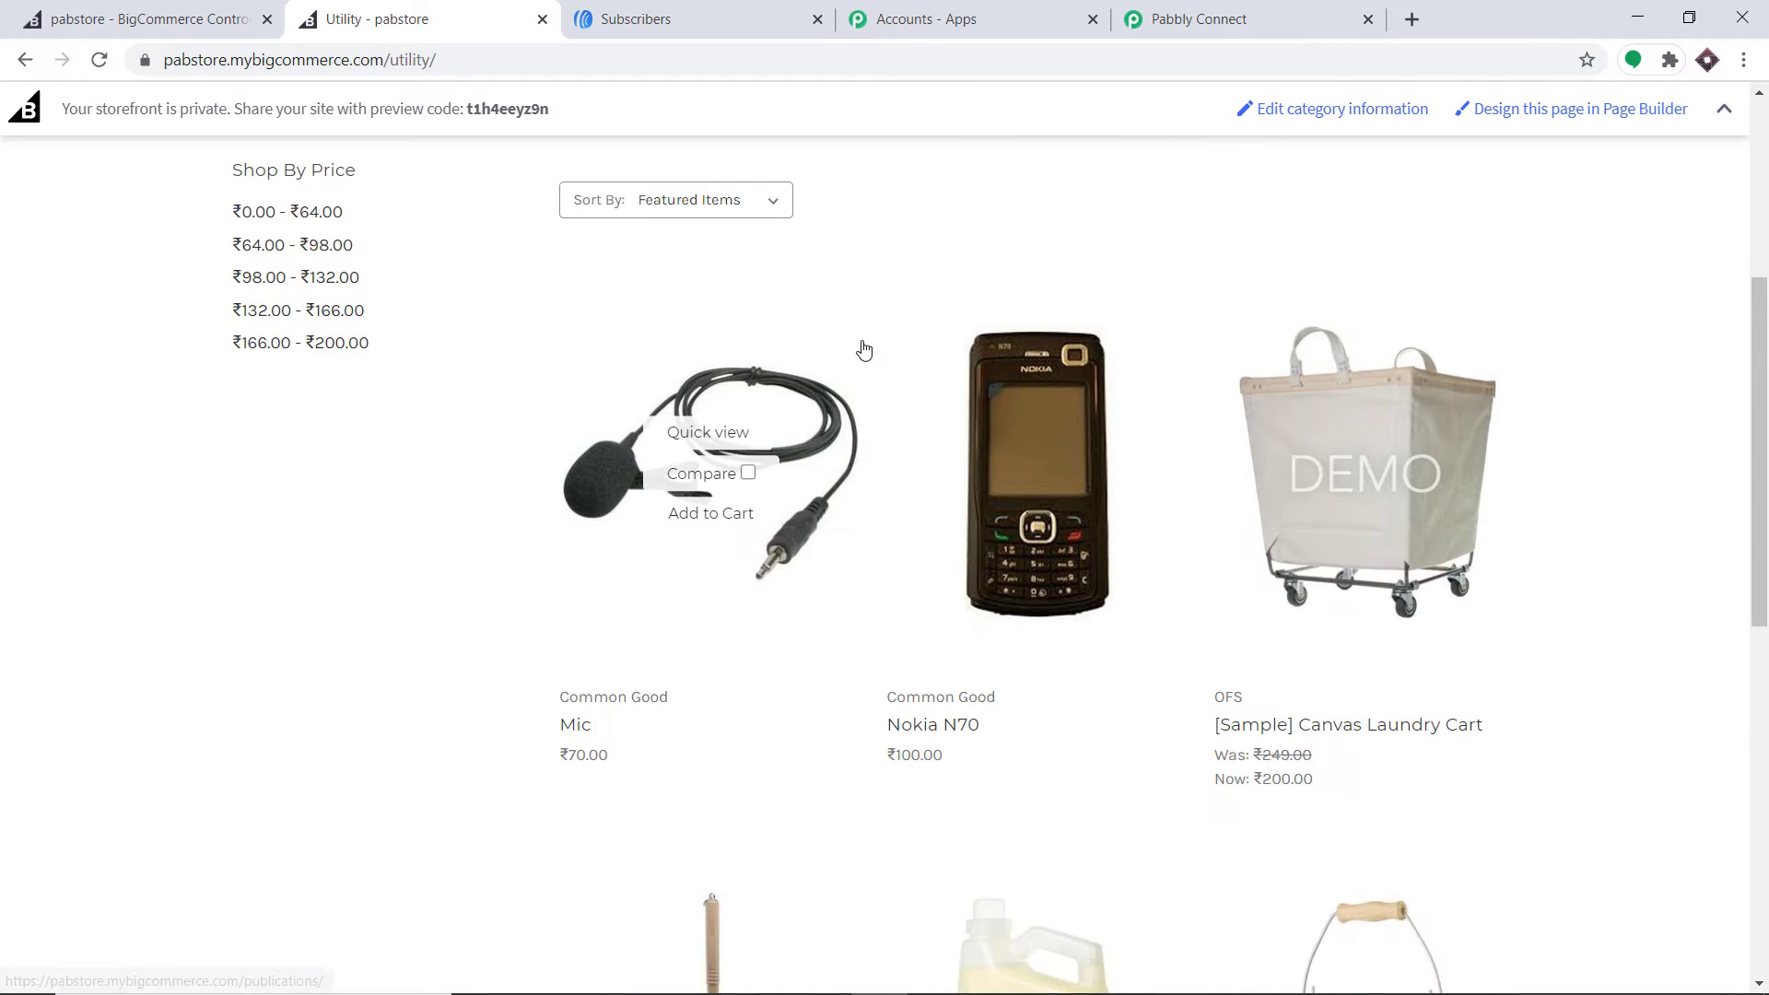
click(768, 391)
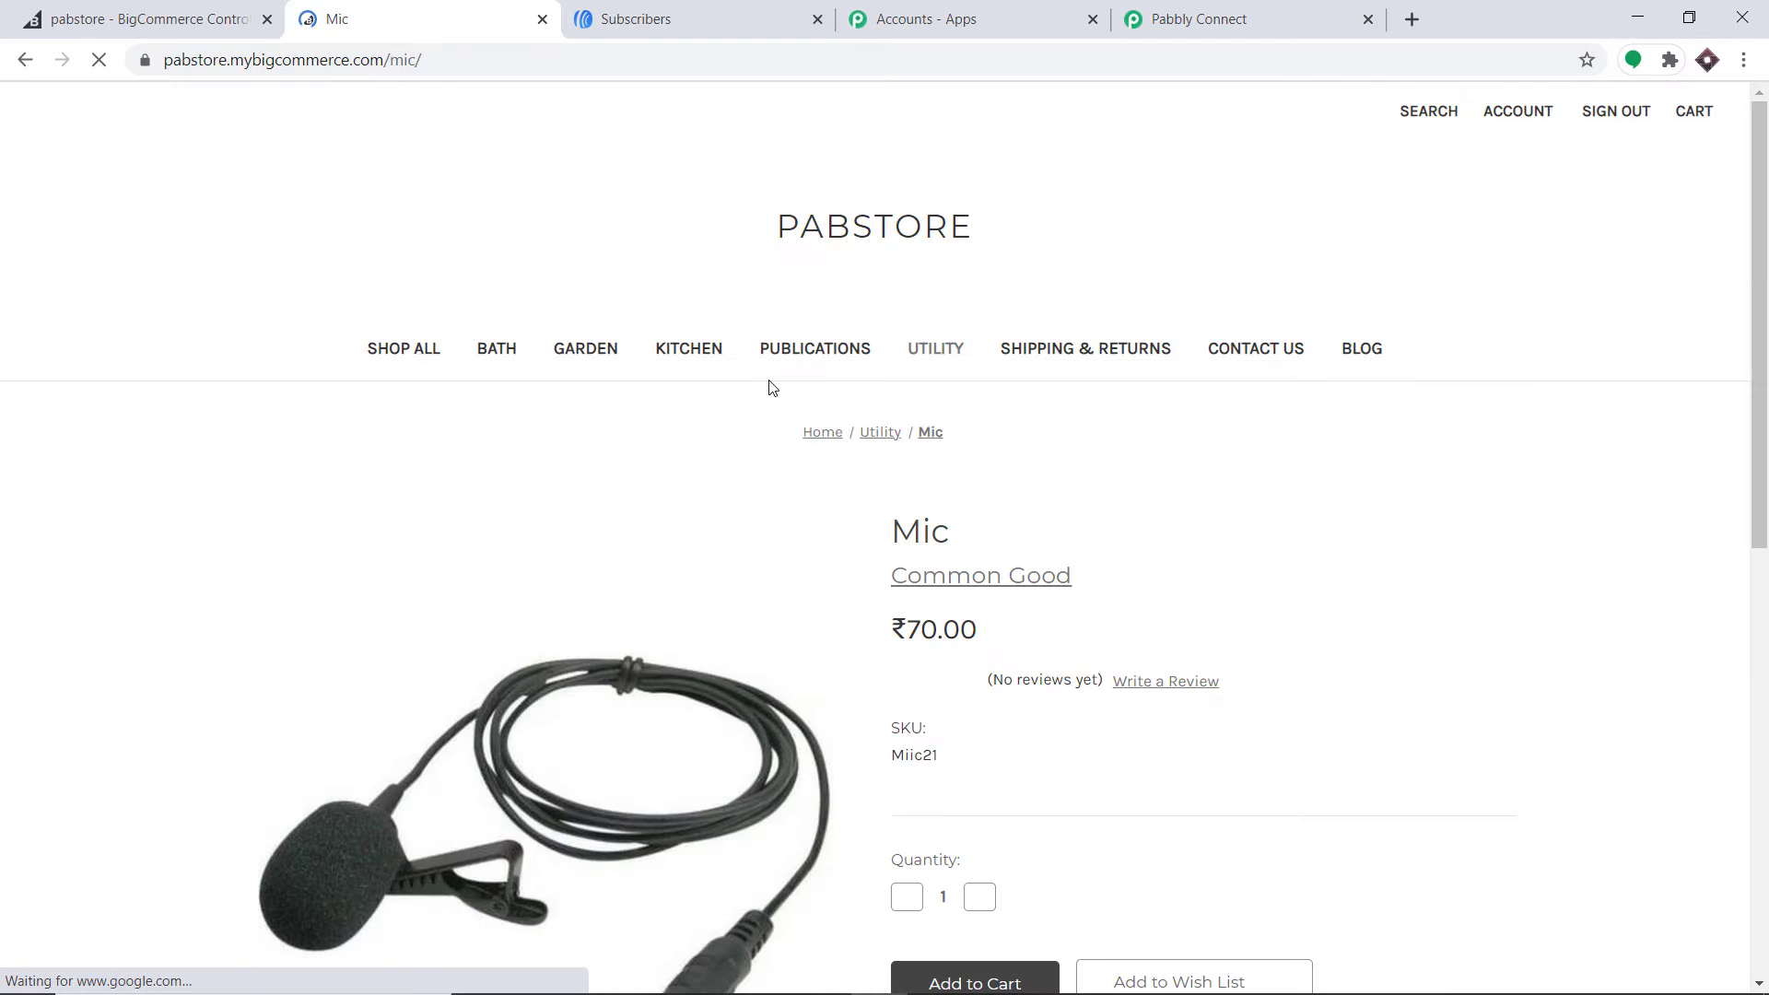
scroll(1023, 378, down, 5)
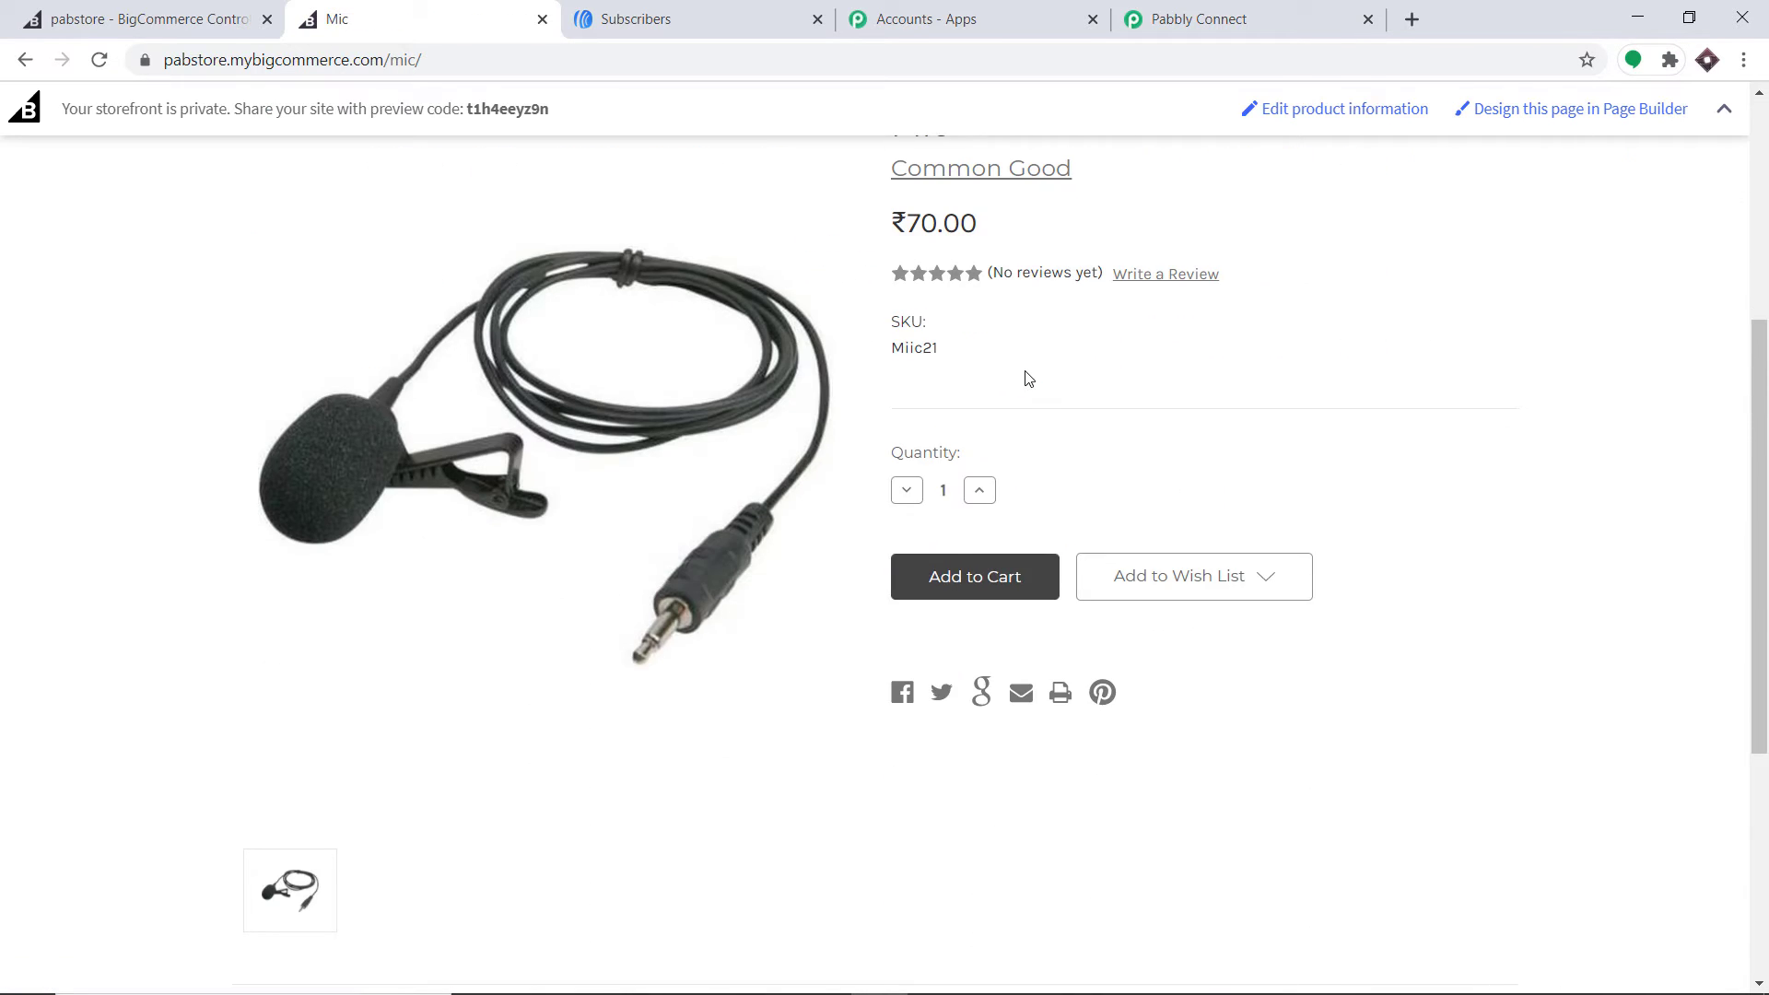
click(949, 579)
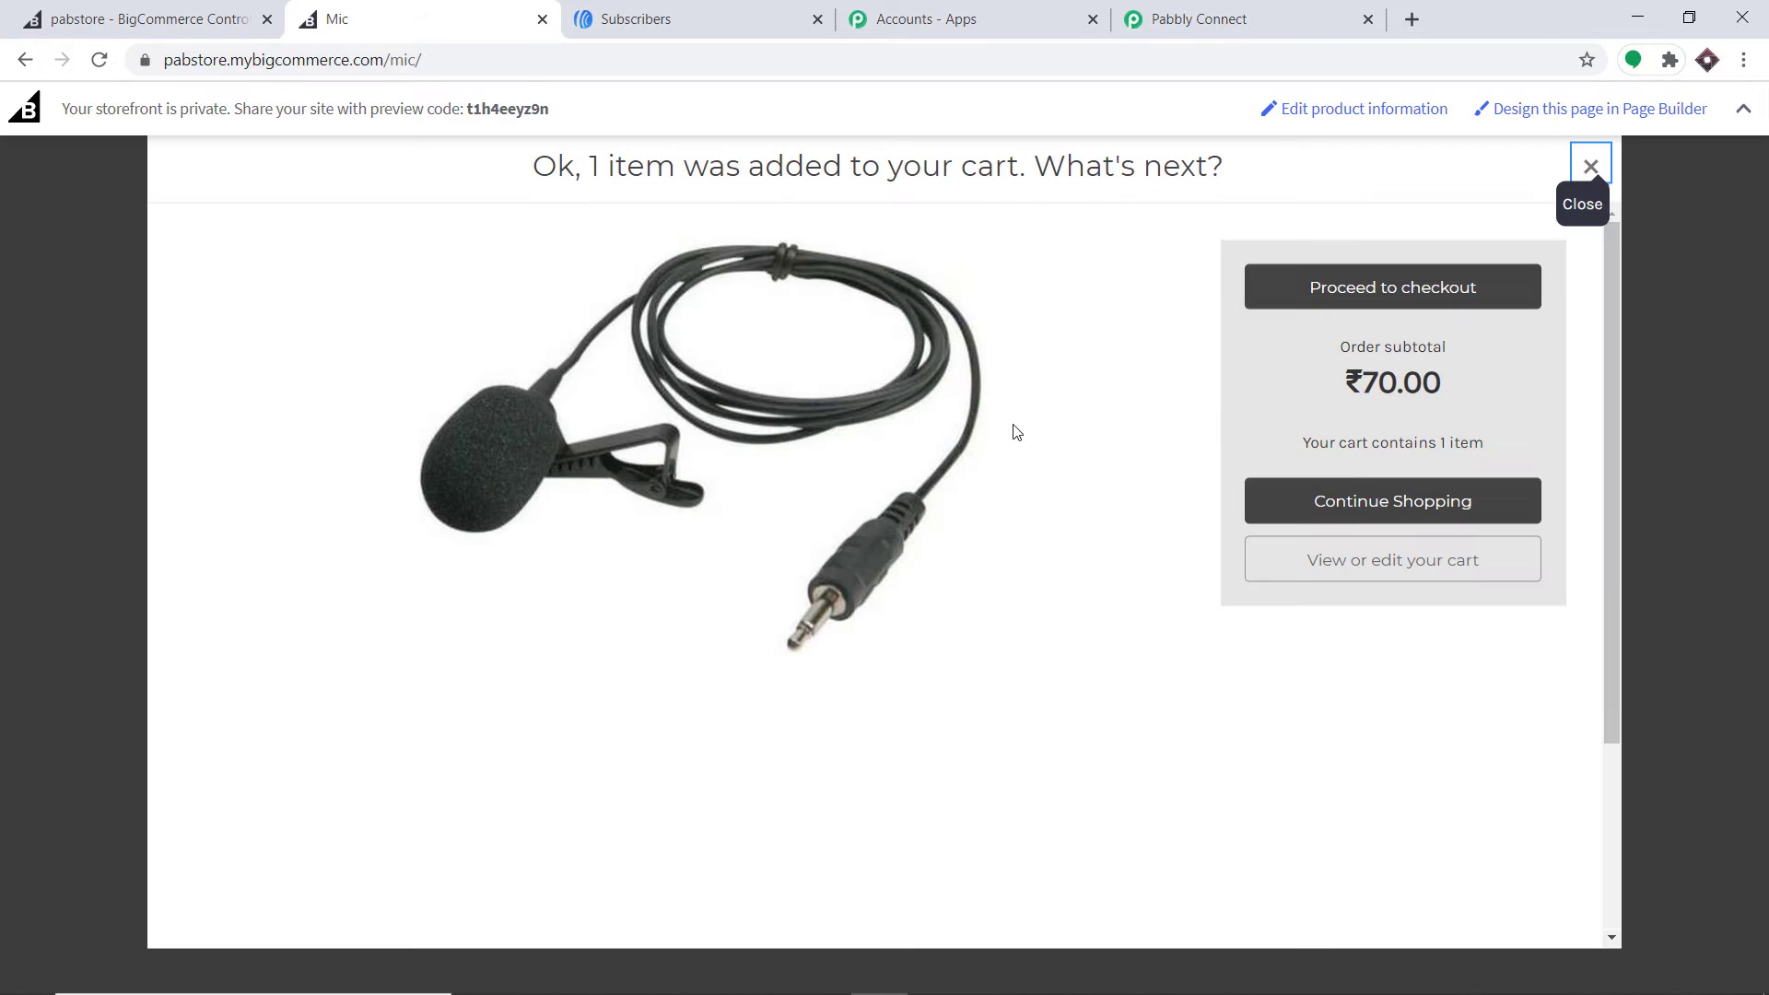
Proceed to checkout and continue with the saved shipping address, matching billing address and Free Shipping
click(1384, 300)
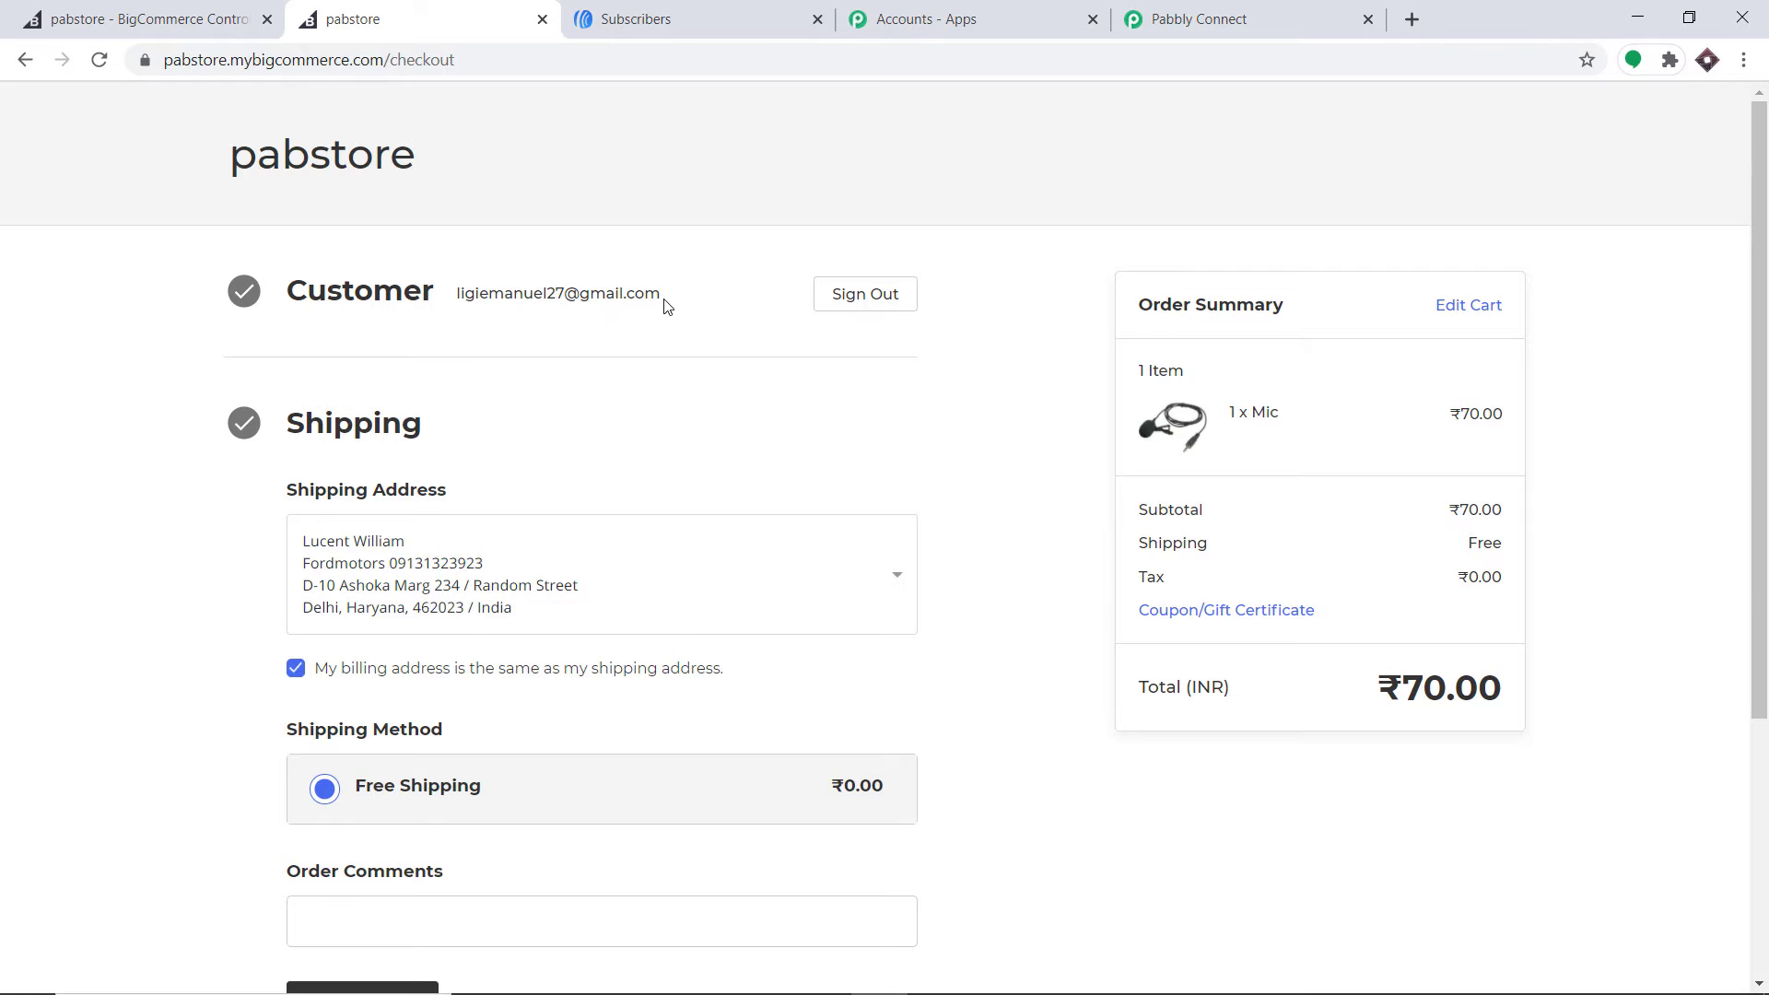
scroll(427, 421, down, 1)
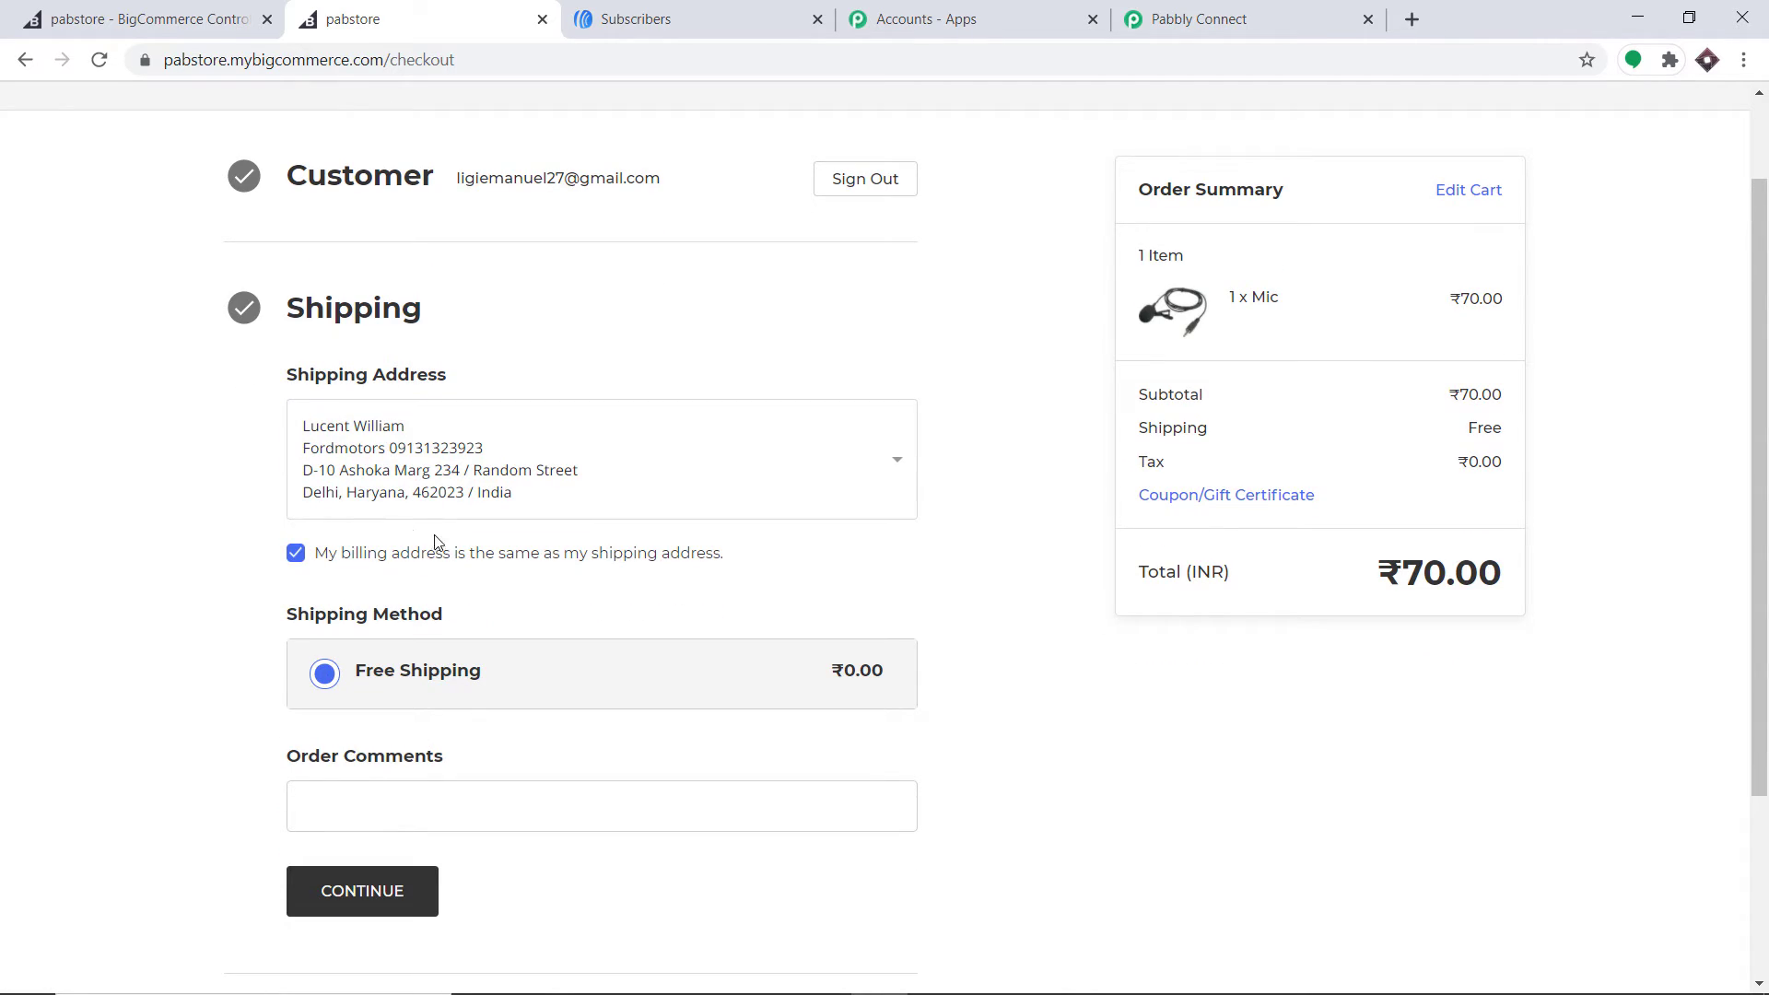
scroll(484, 598, down, 1)
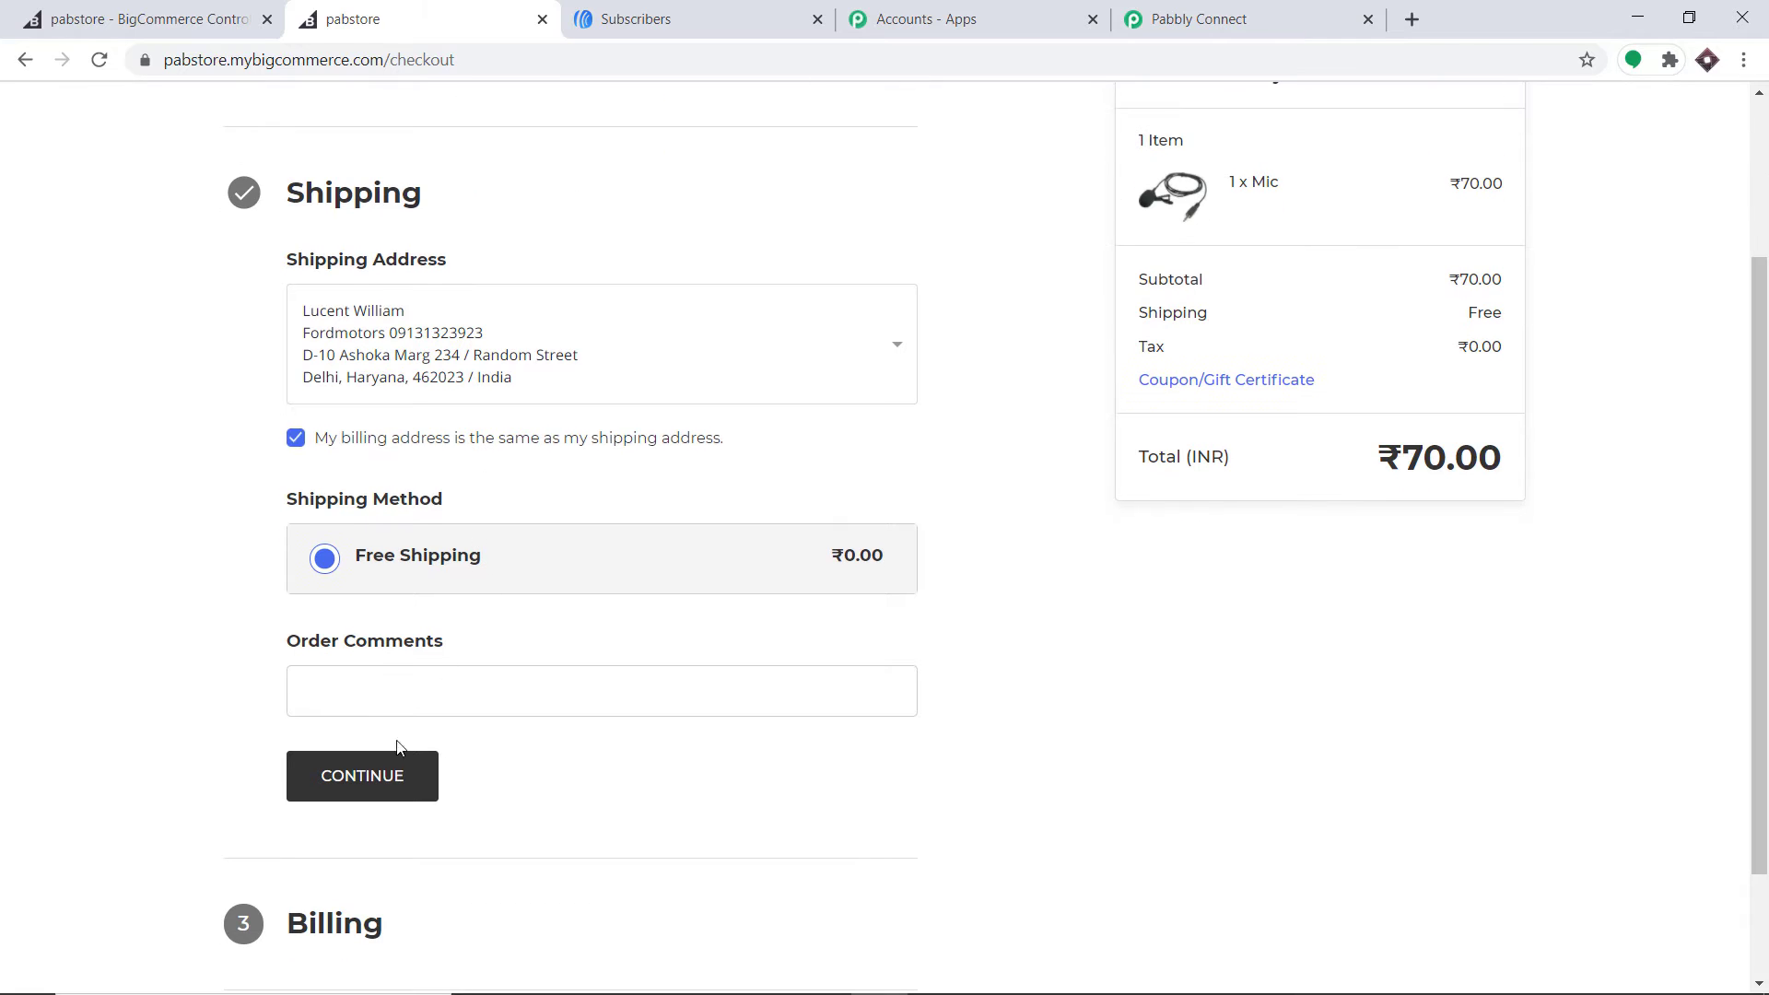
click(376, 780)
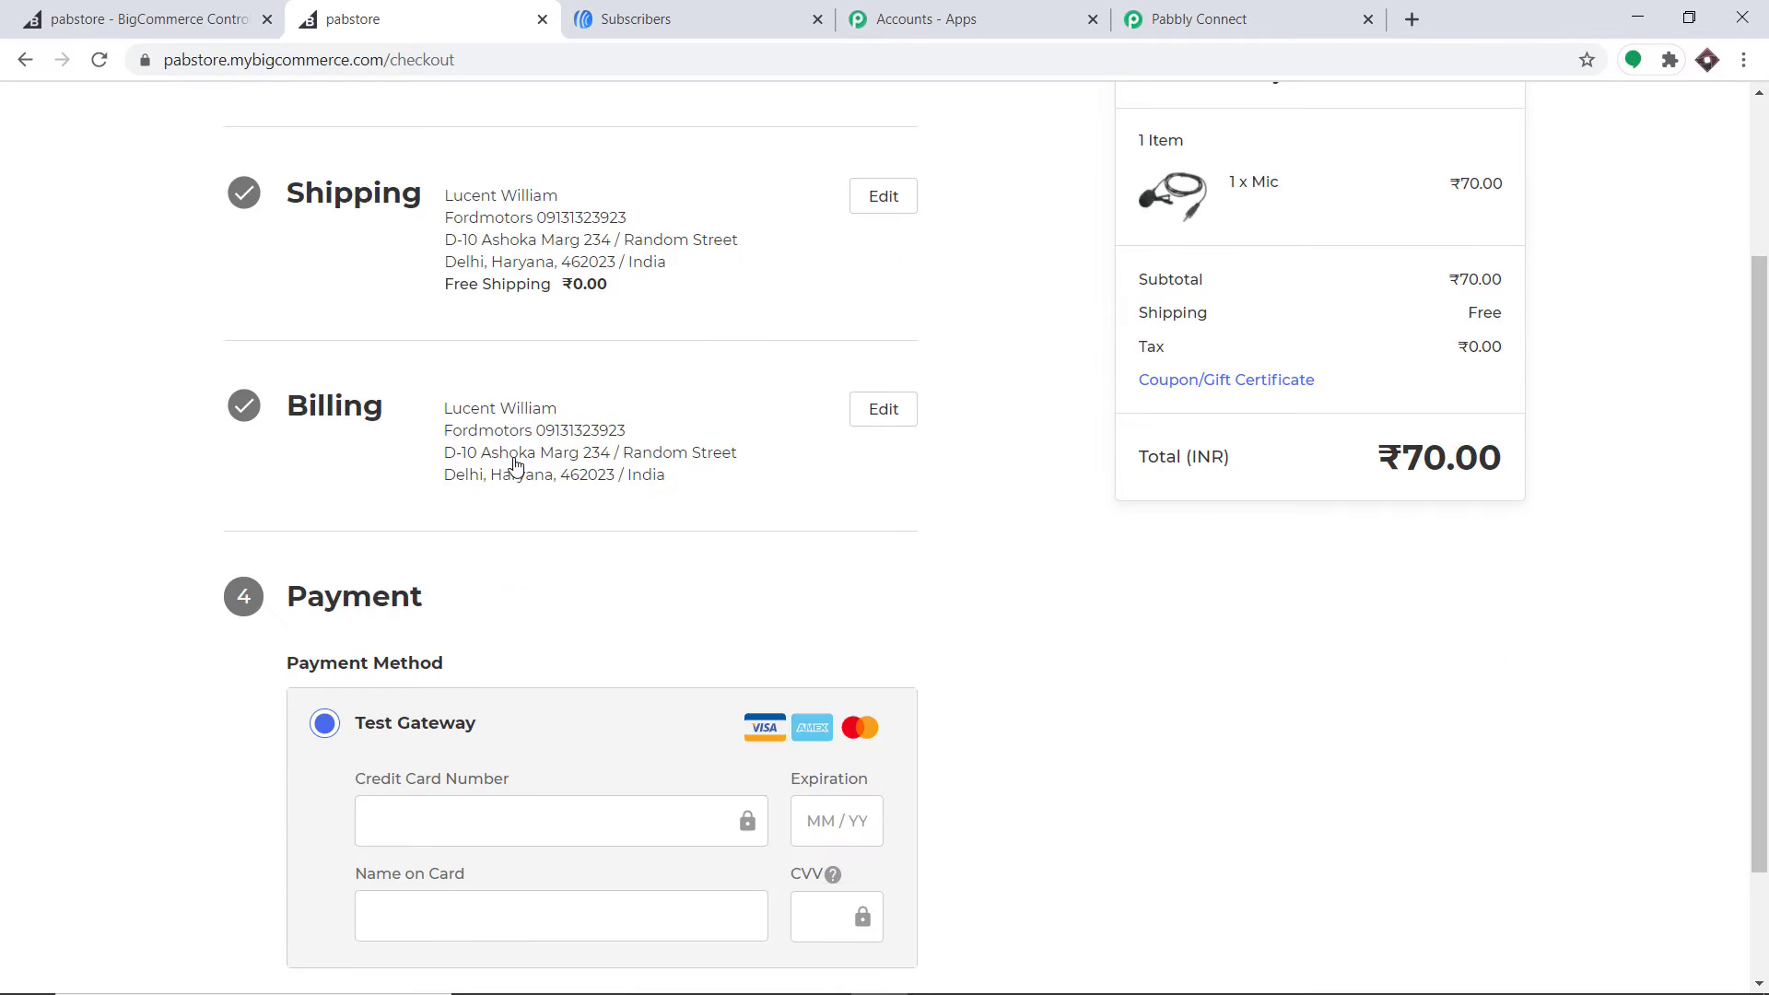
Fill the Test Gateway payment form with the saved card details and the CVV, and place the order
scroll(513, 466, down, 2)
click(399, 675)
click(498, 733)
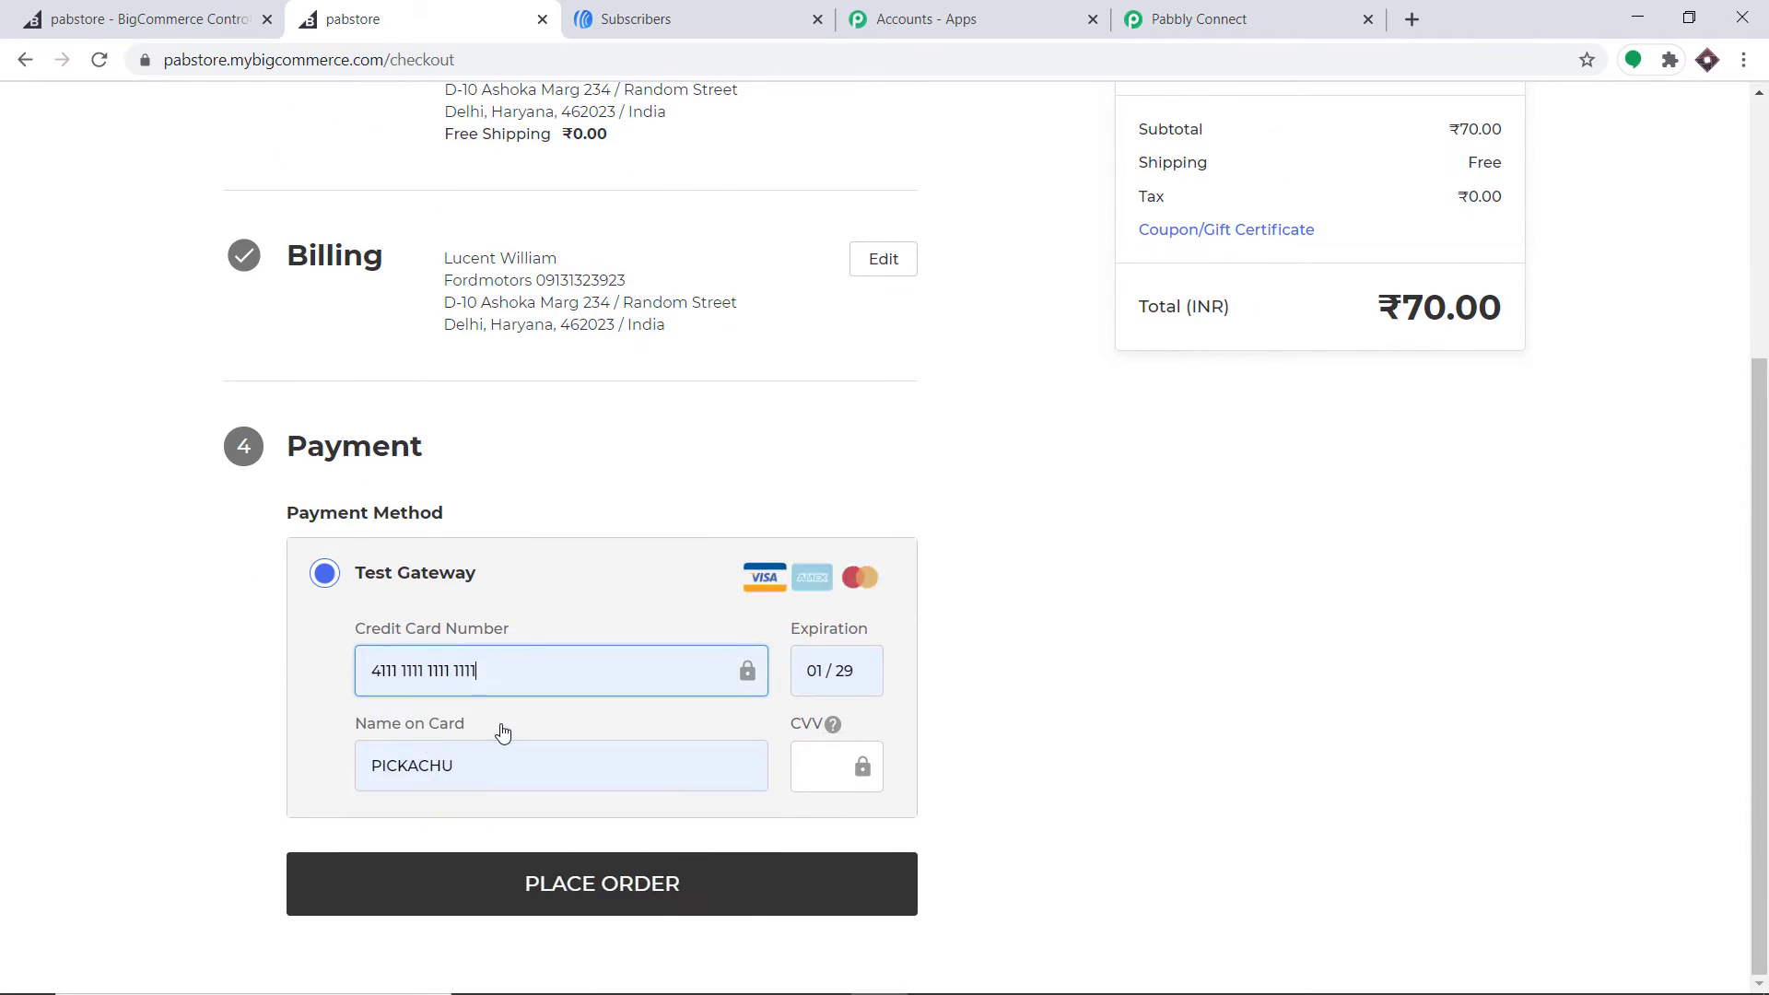
click(814, 759)
text(234)
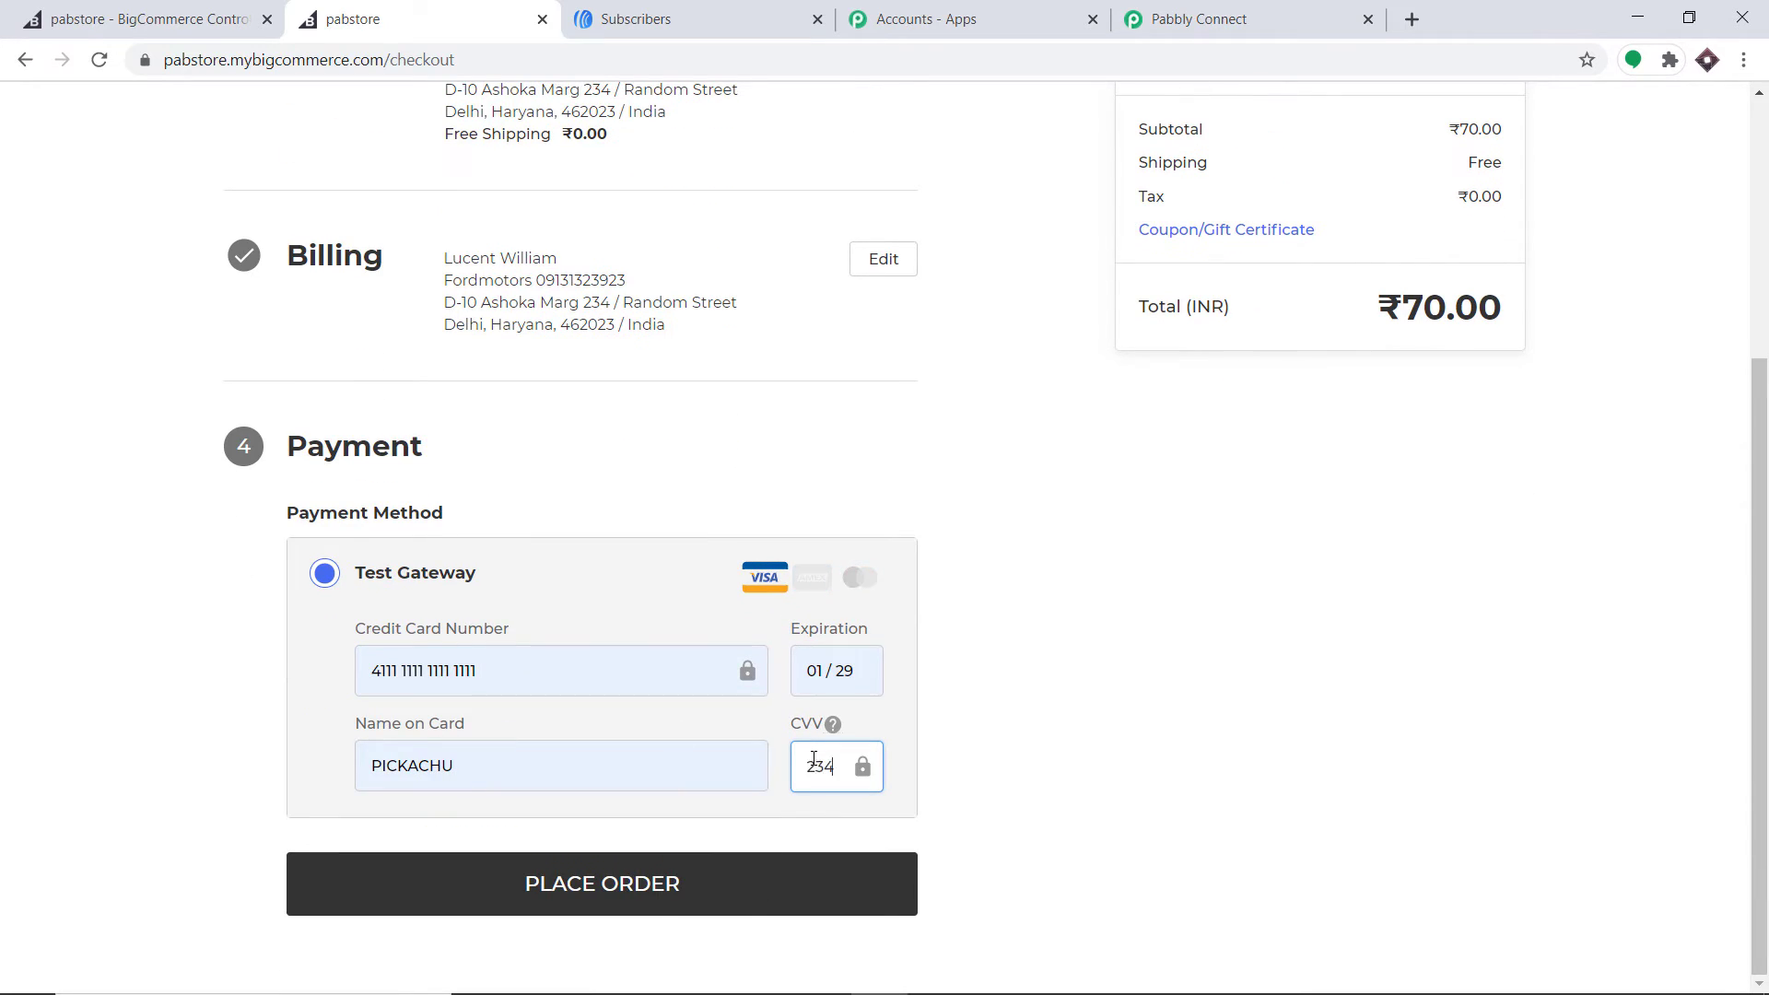
click(608, 895)
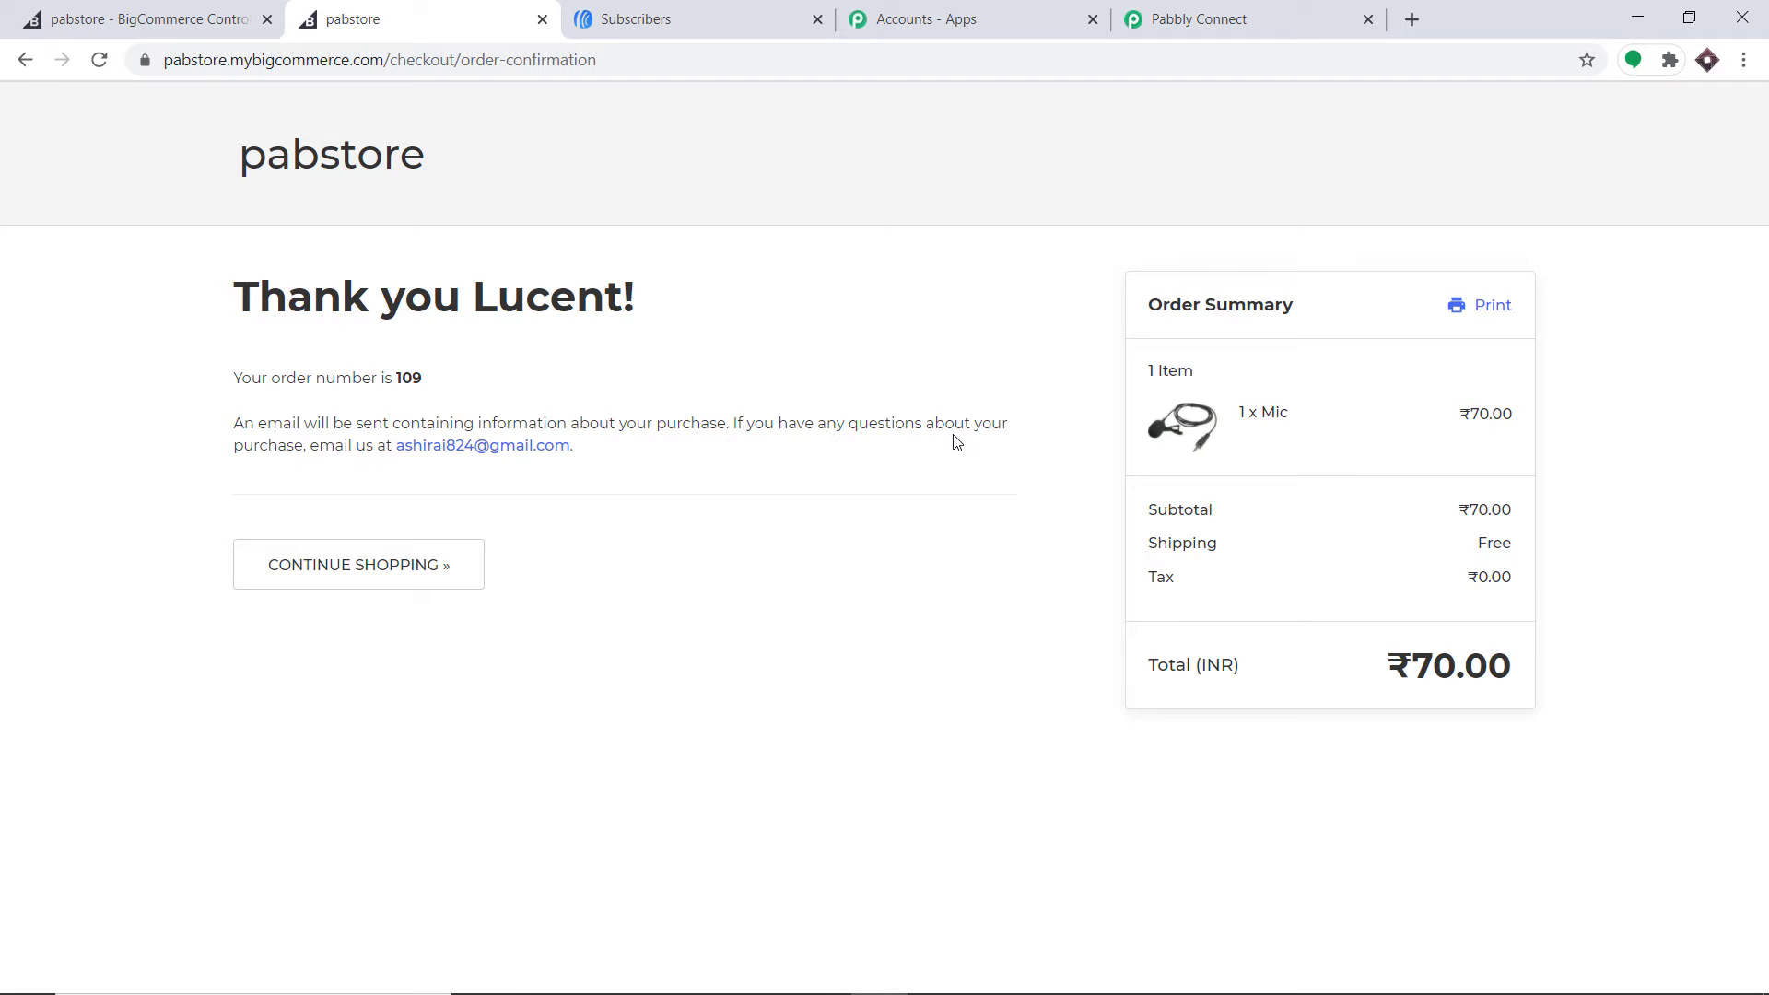
Switch to Pabbly Connect and add an action step using BigCommerce with the Get Order By Id event
click(1180, 17)
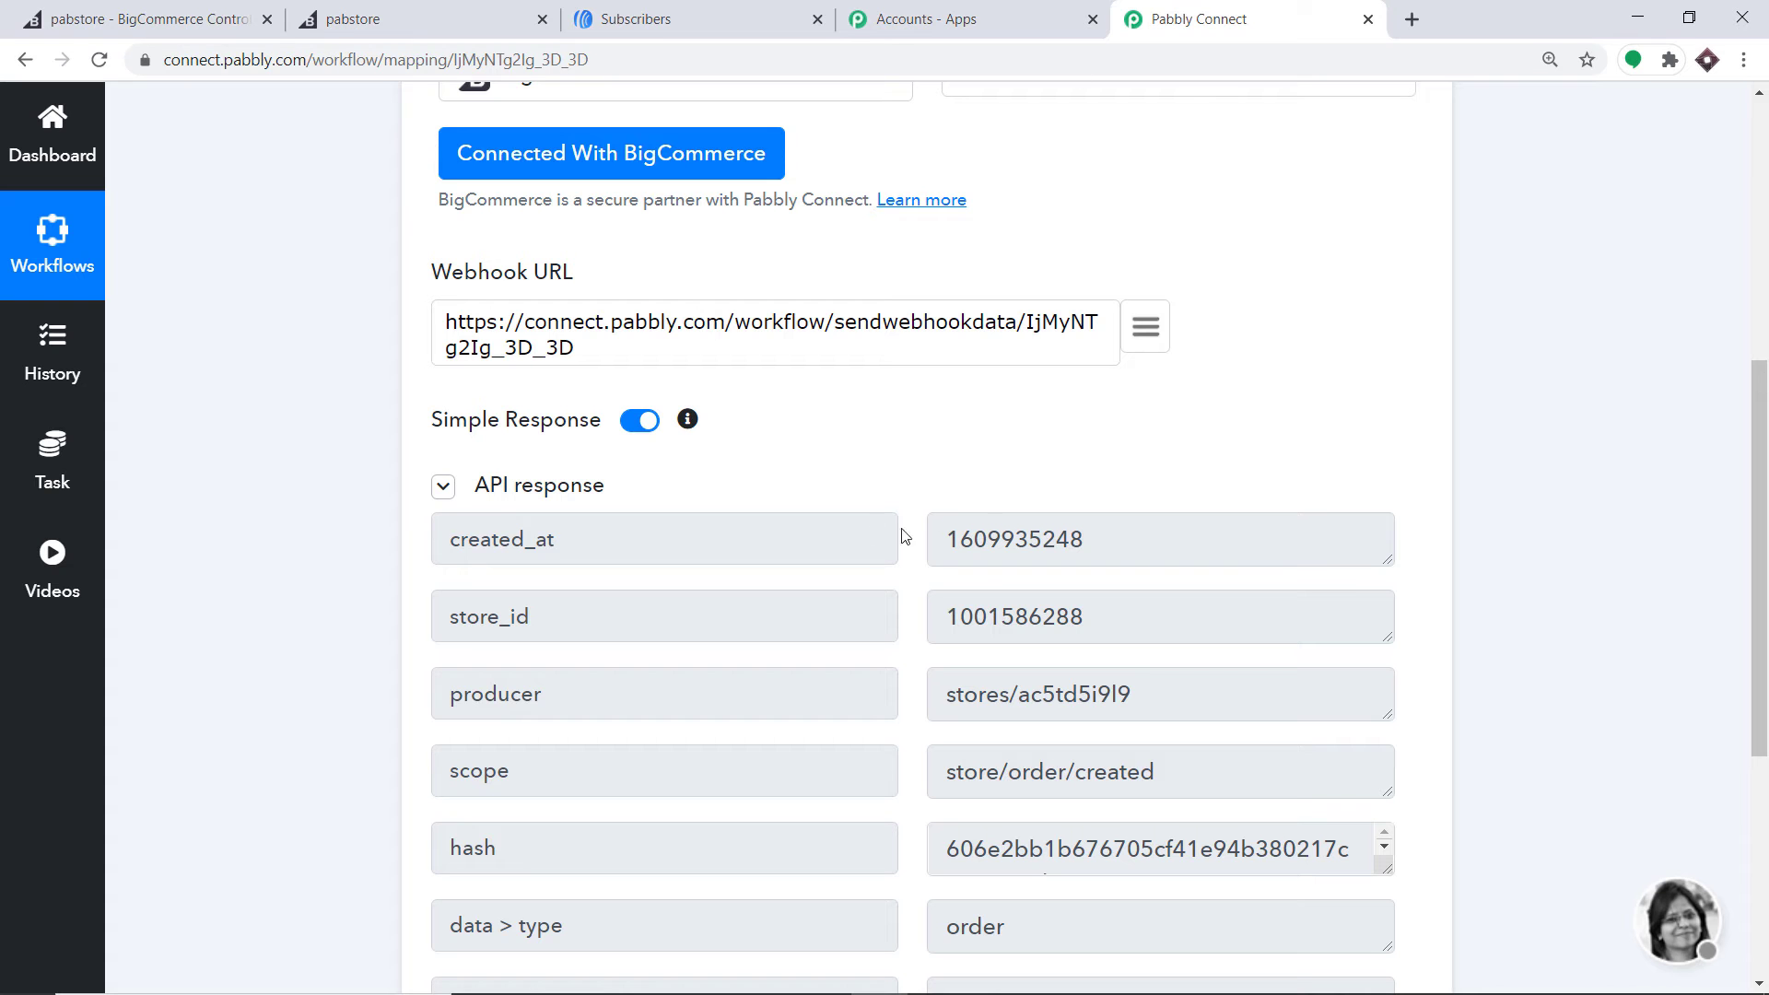
scroll(902, 535, down, 3)
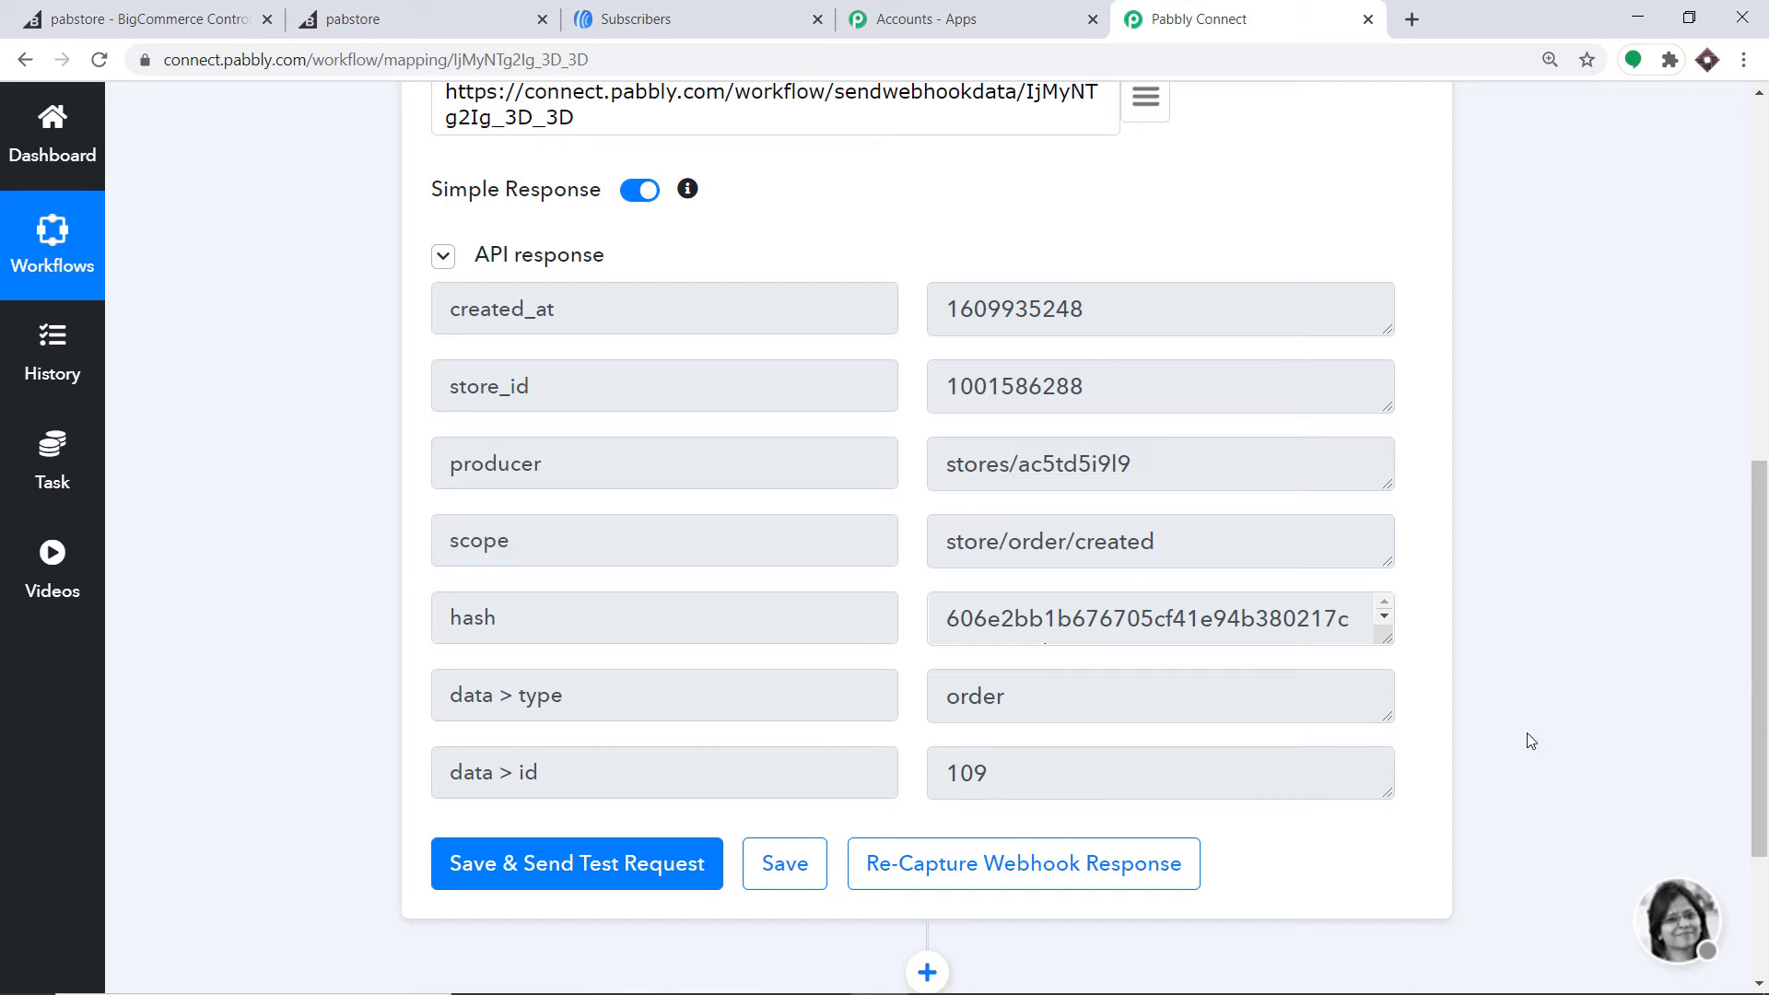
scroll(1533, 742, down, 3)
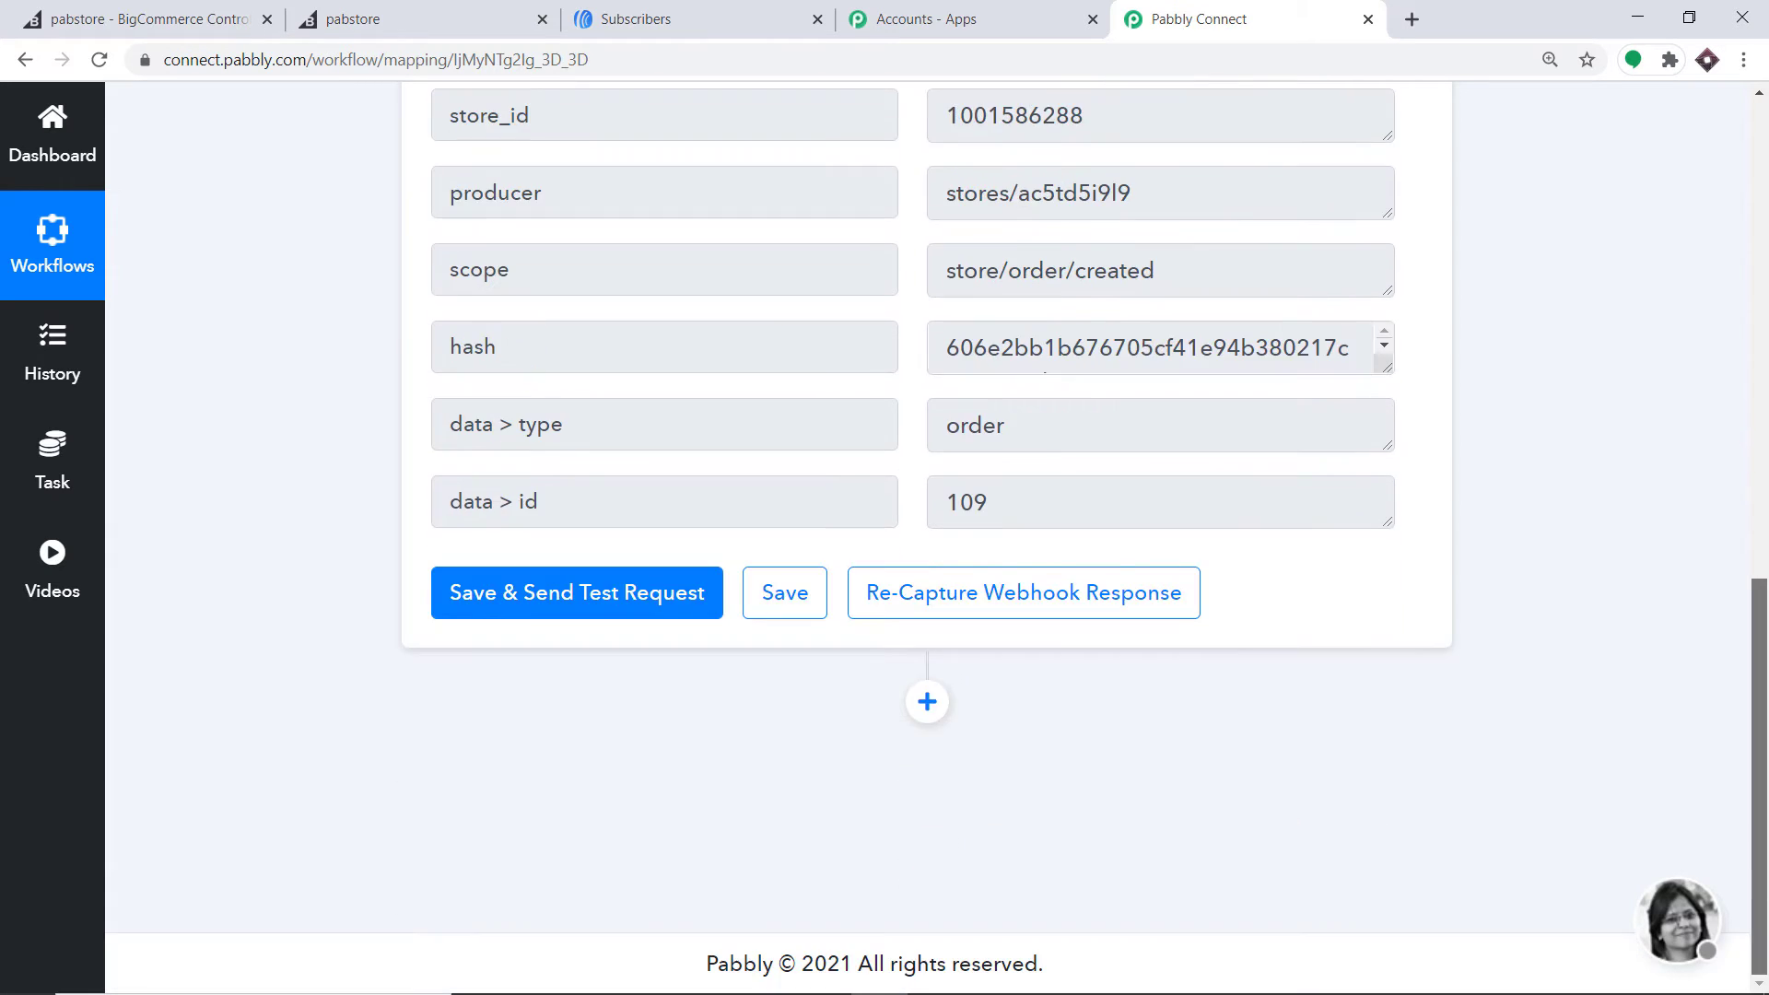
click(920, 717)
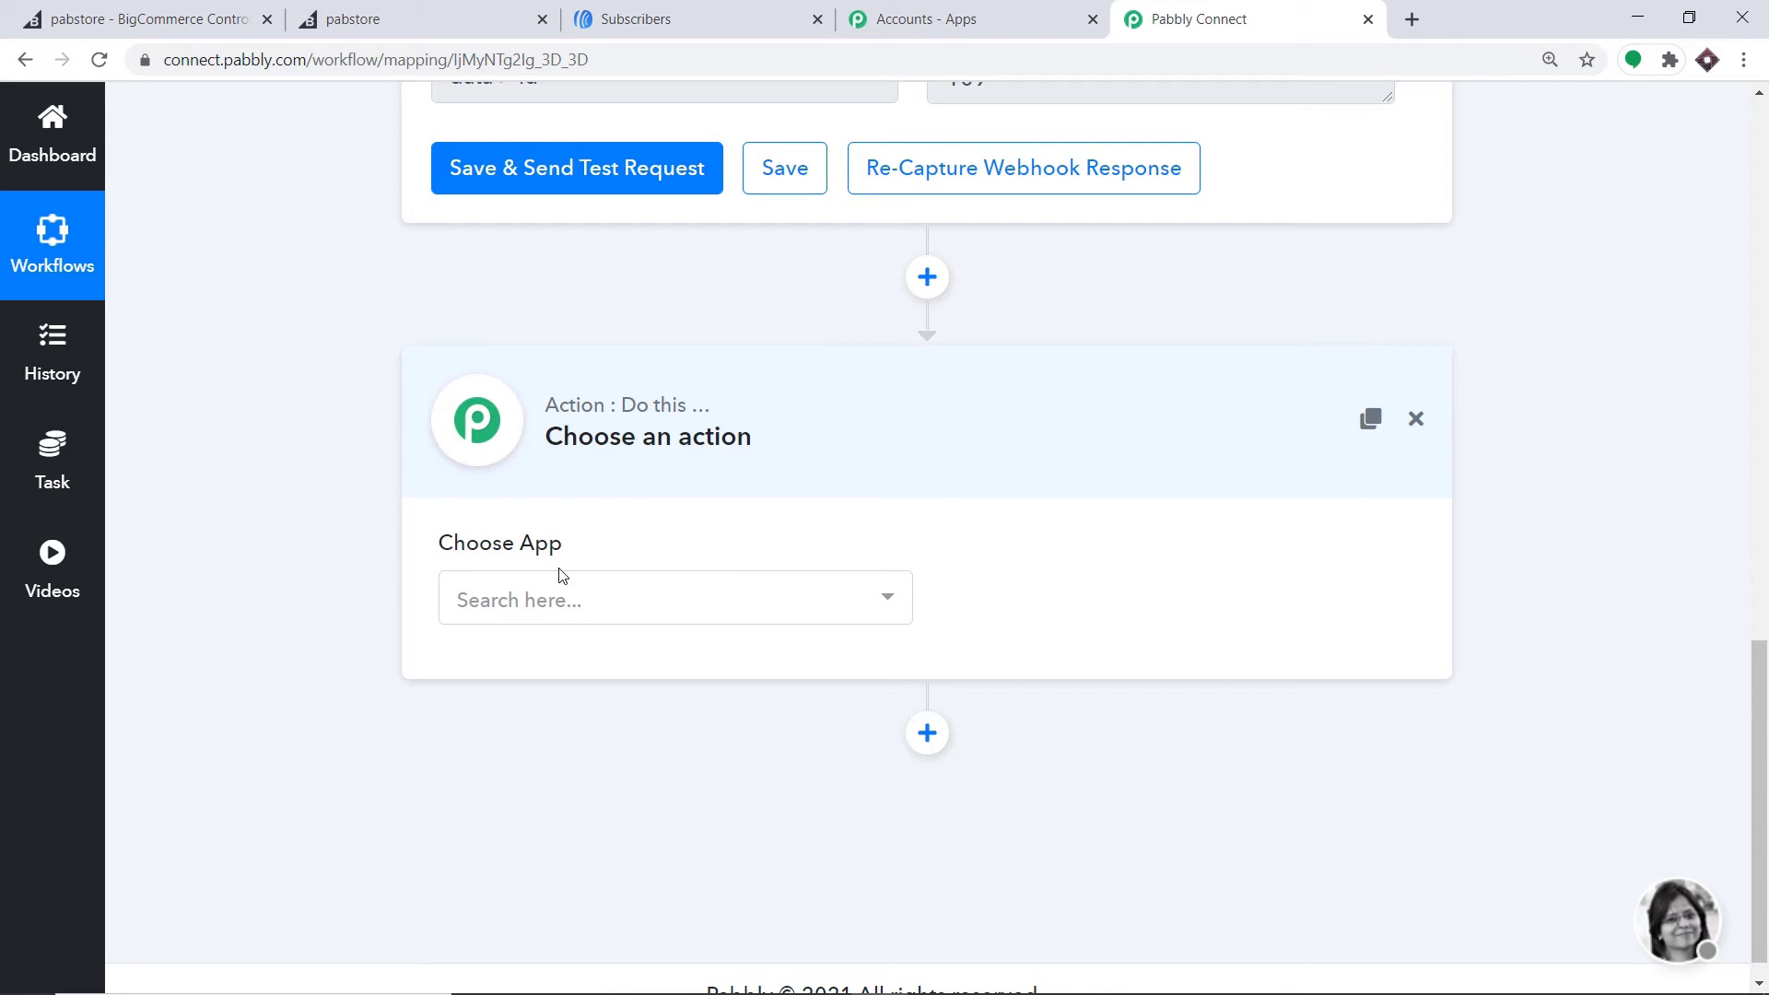
click(522, 612)
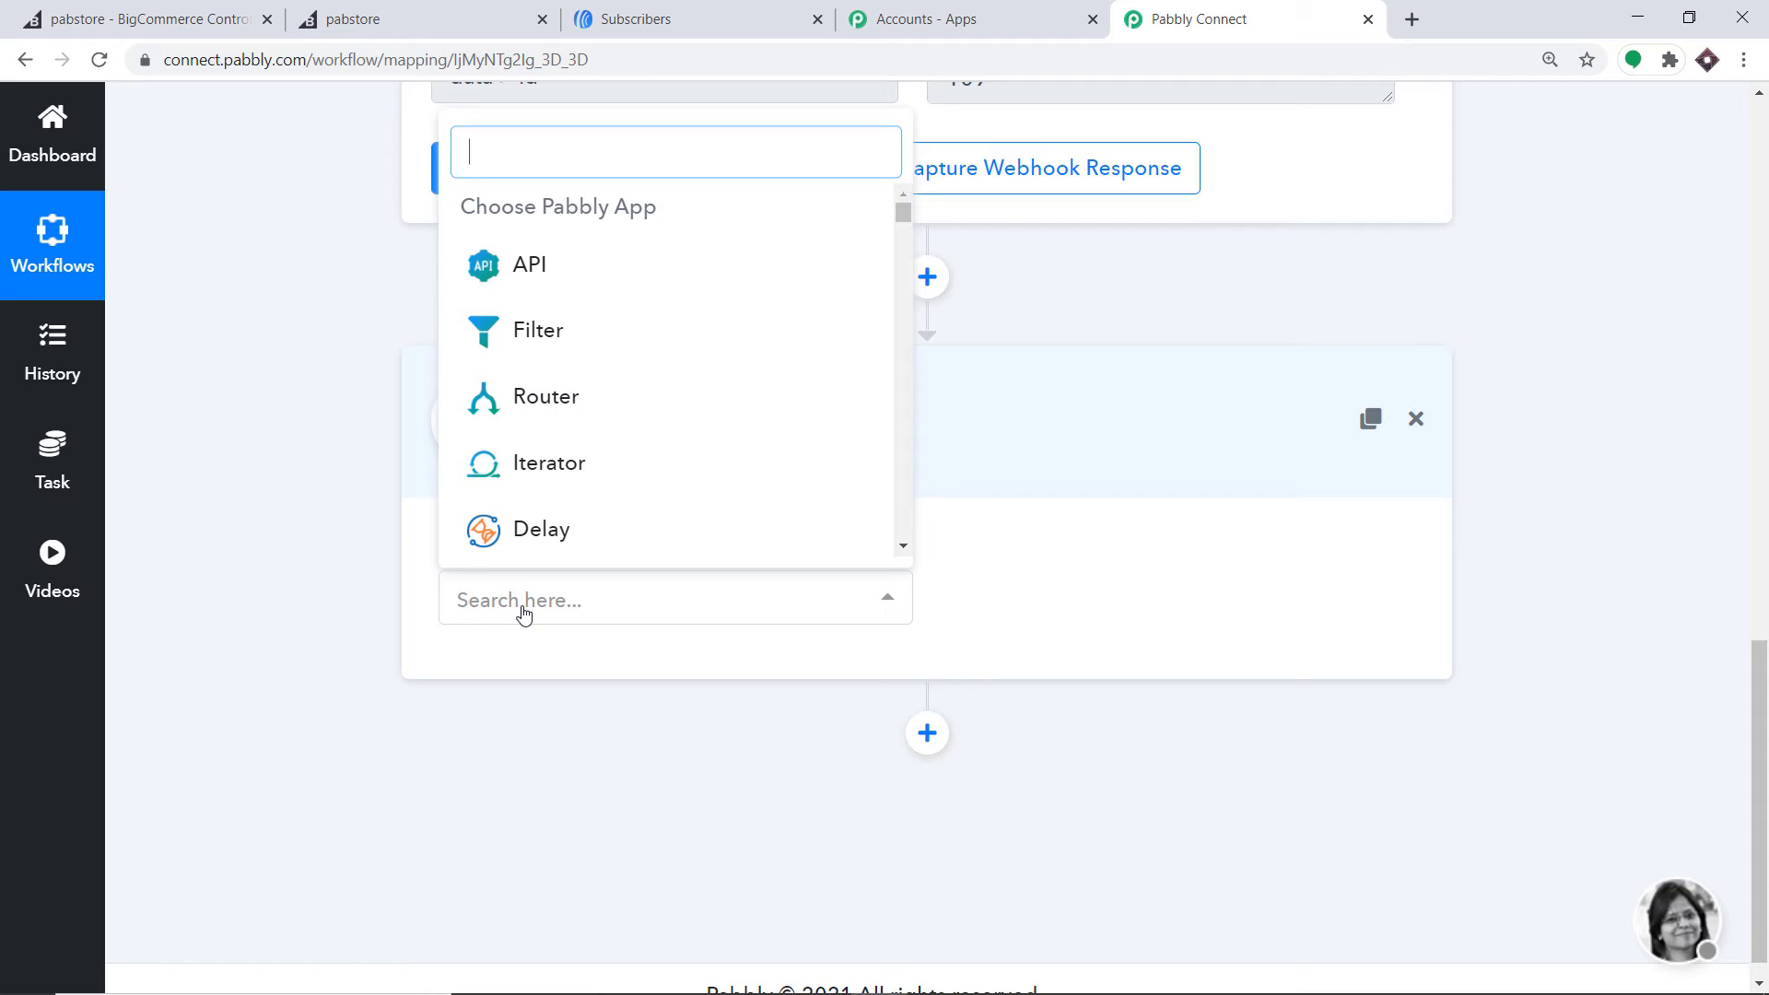
text(bigc)
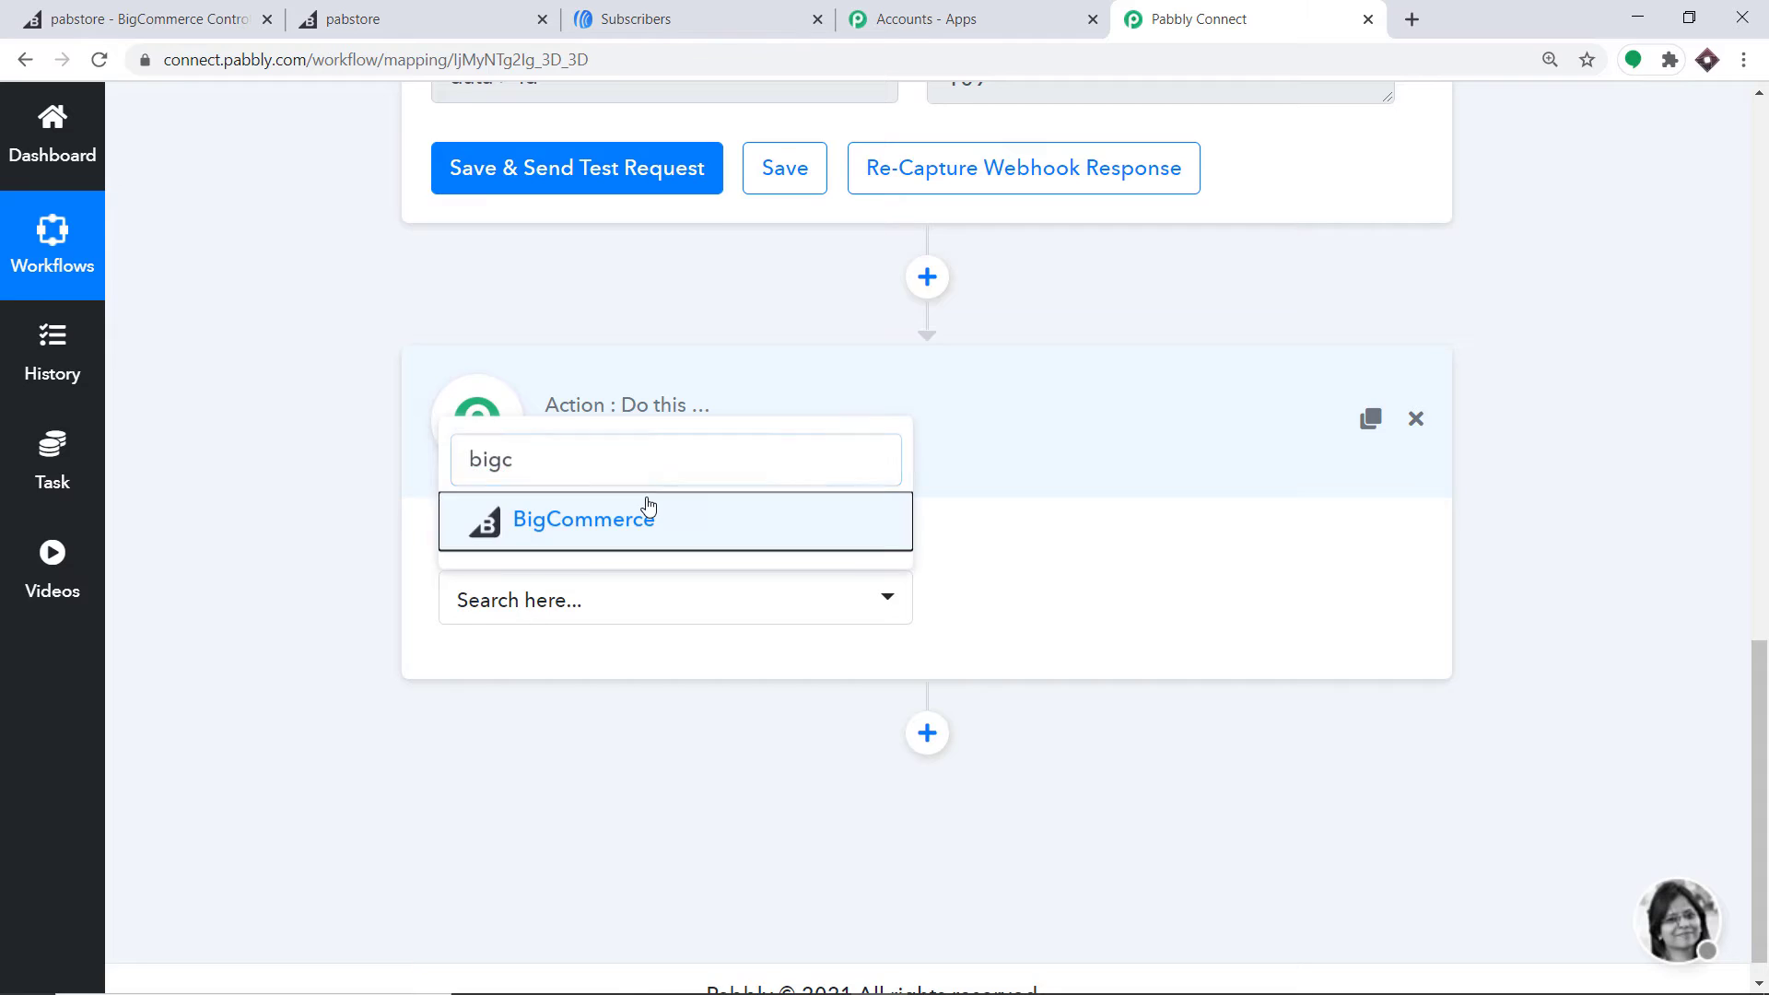
click(673, 502)
click(1055, 606)
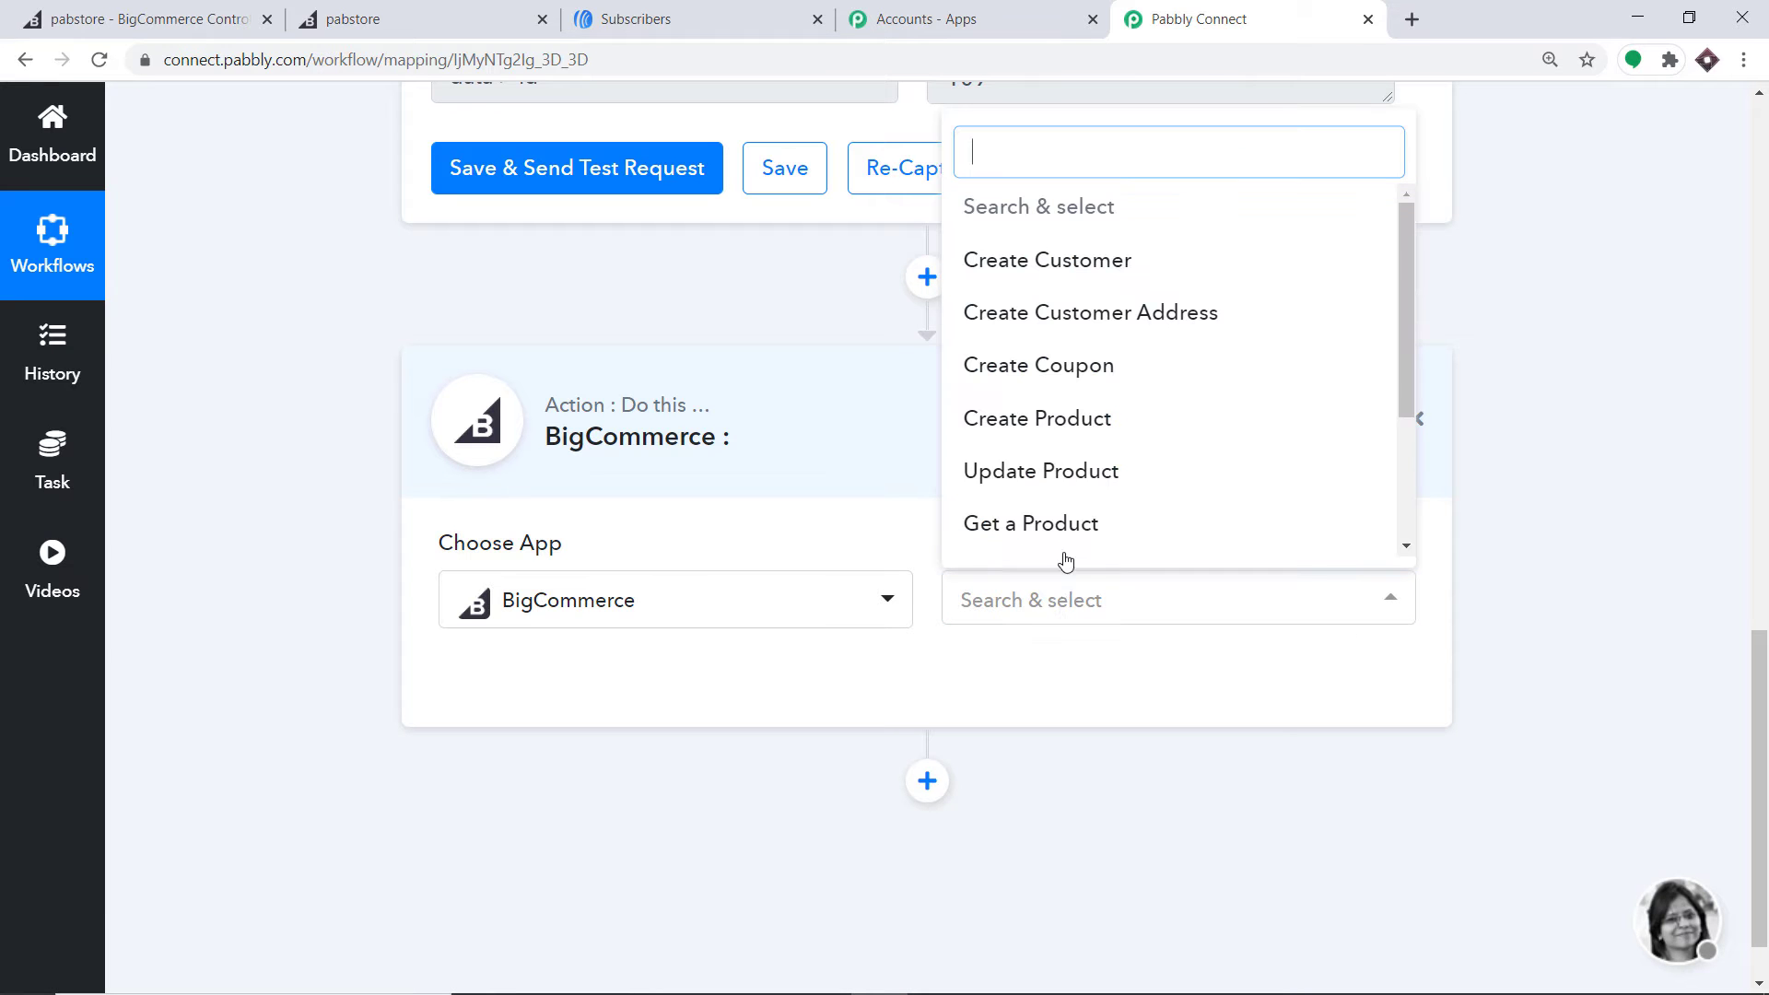
scroll(1116, 449, down, 2)
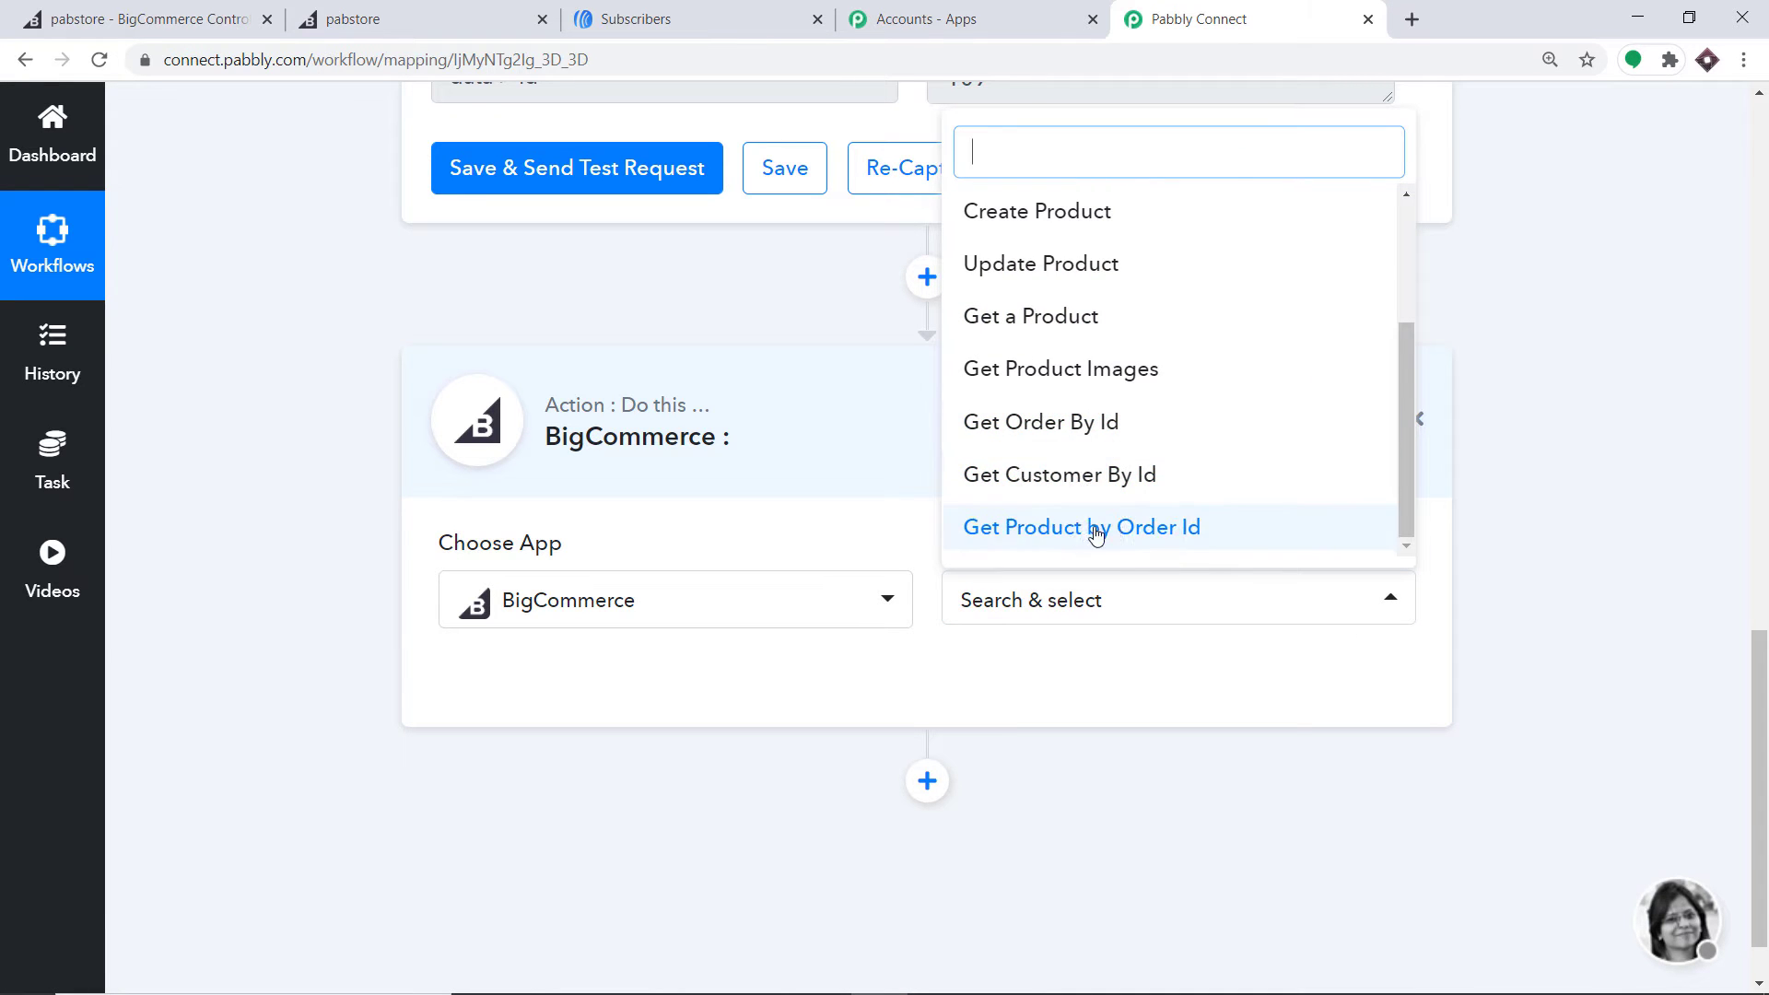
click(1105, 423)
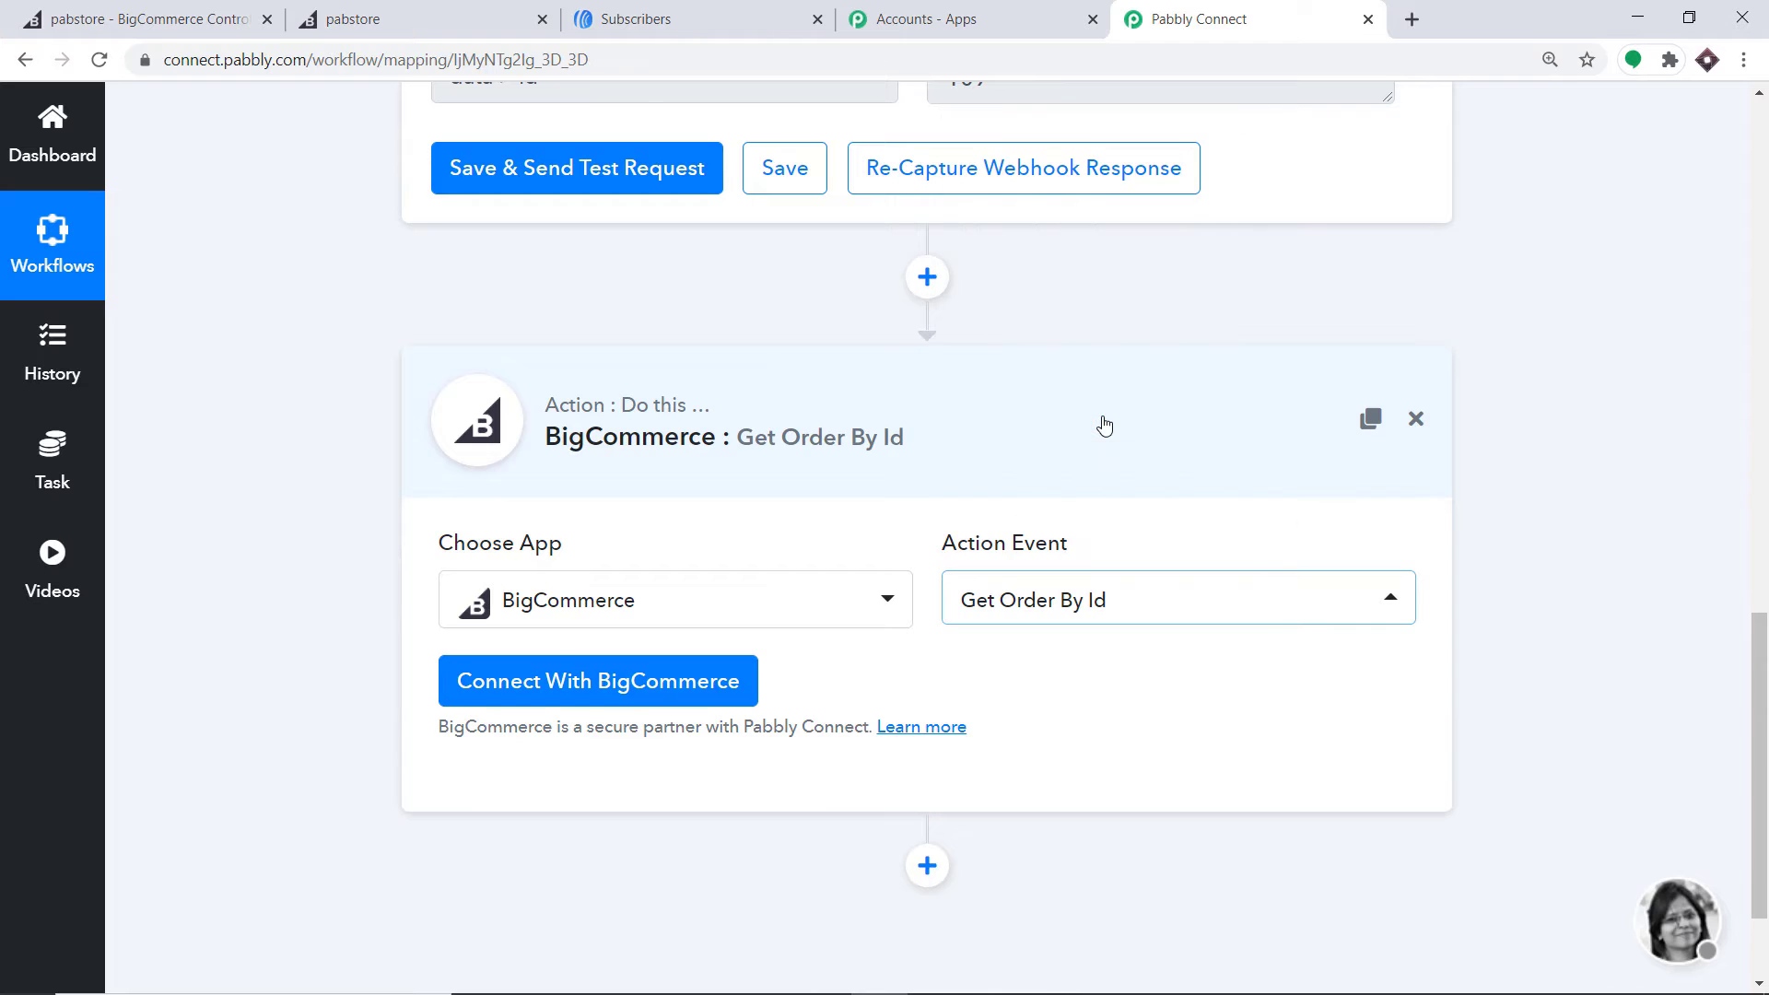
Connect the action to BigCommerce using the existing credentials BigCommerce #5 and save them
click(568, 694)
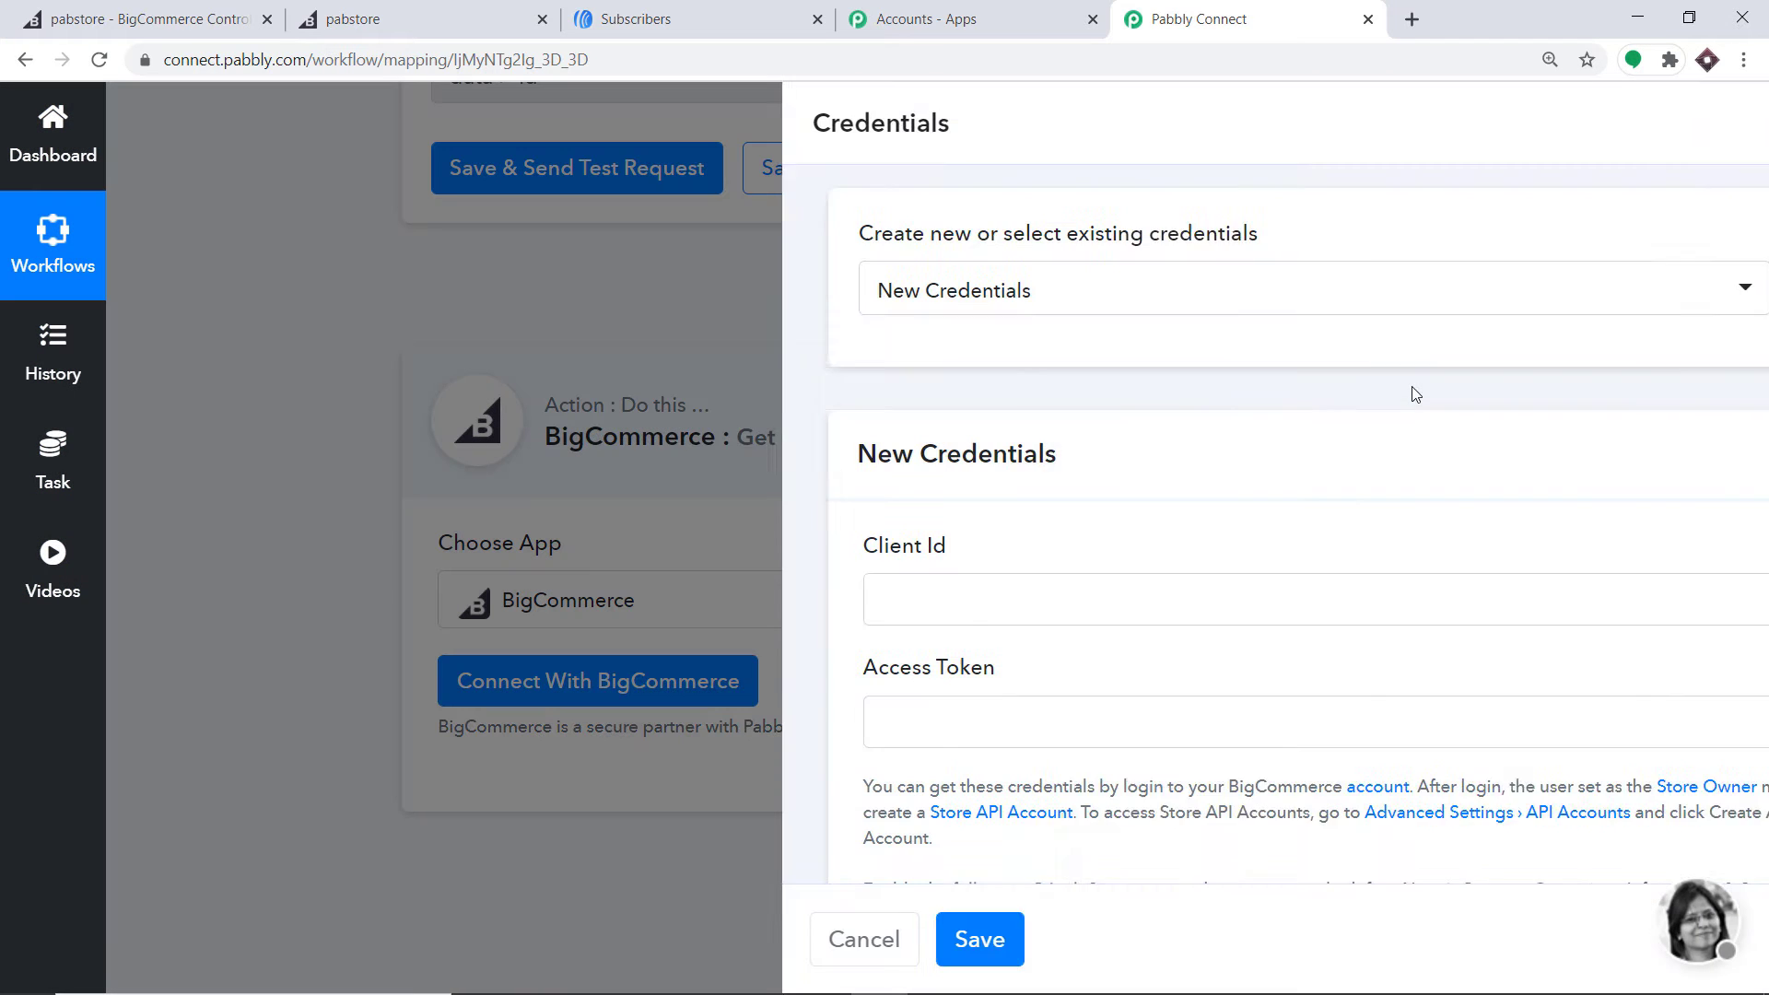
scroll(1257, 347, down, 2)
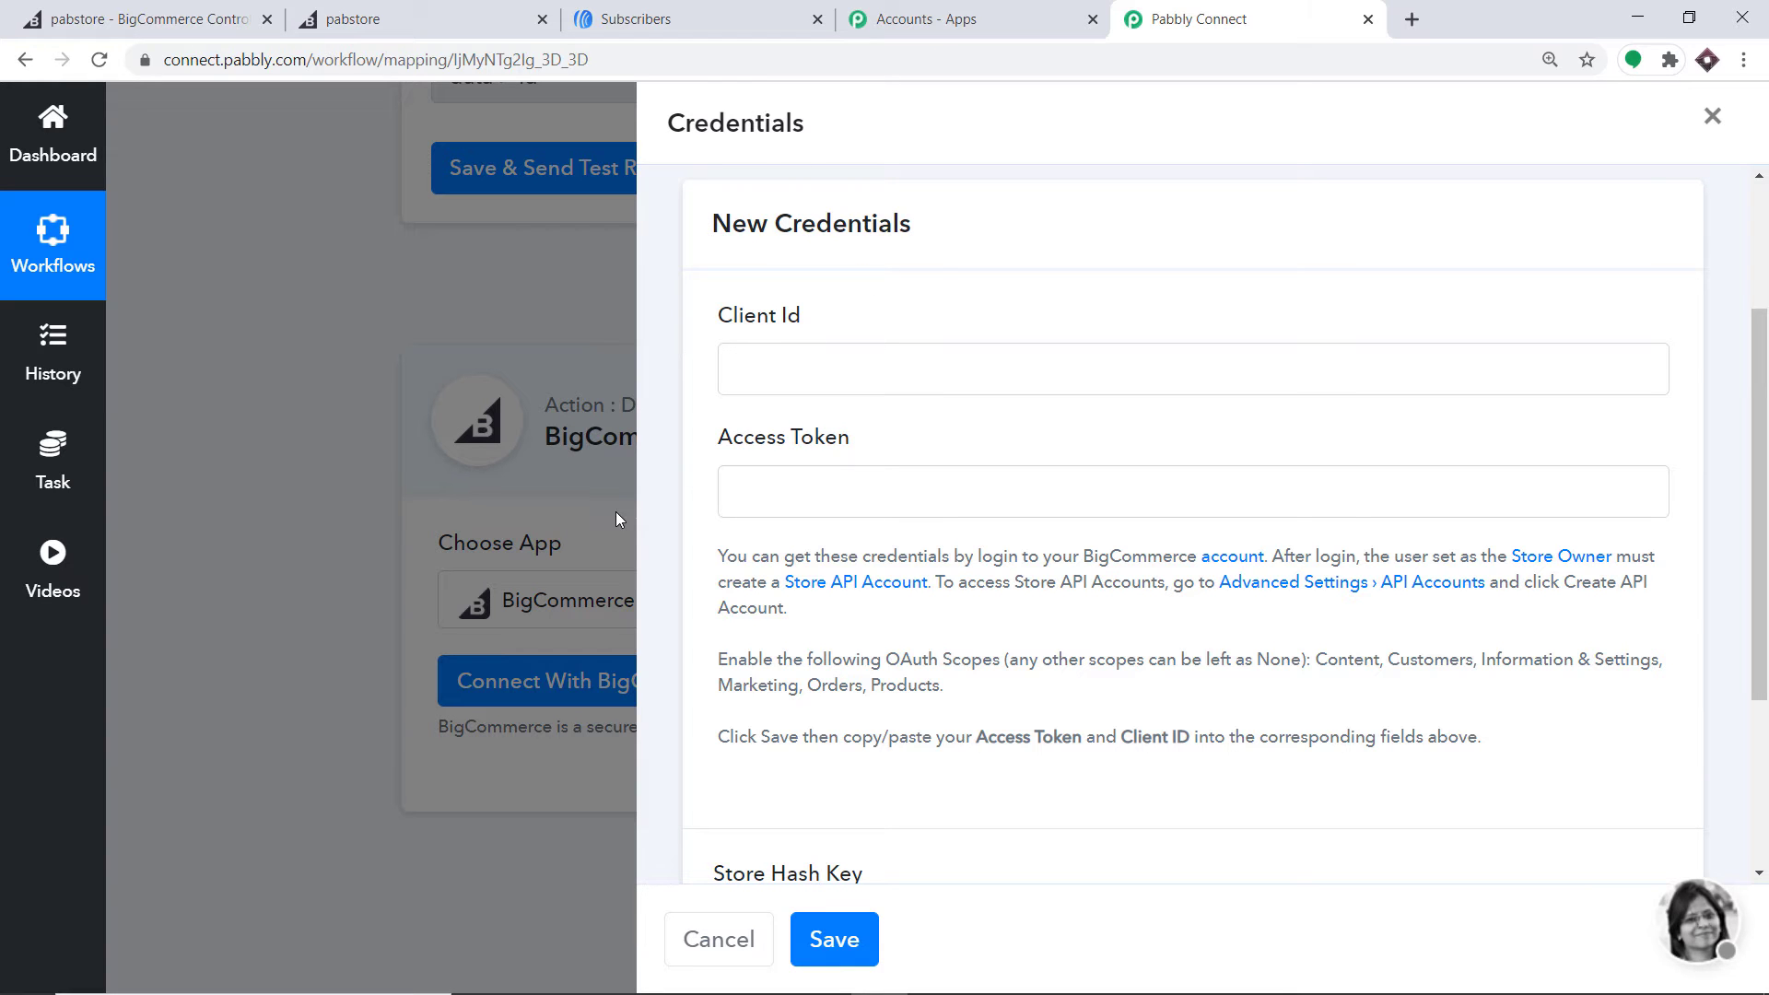
scroll(913, 505, down, 3)
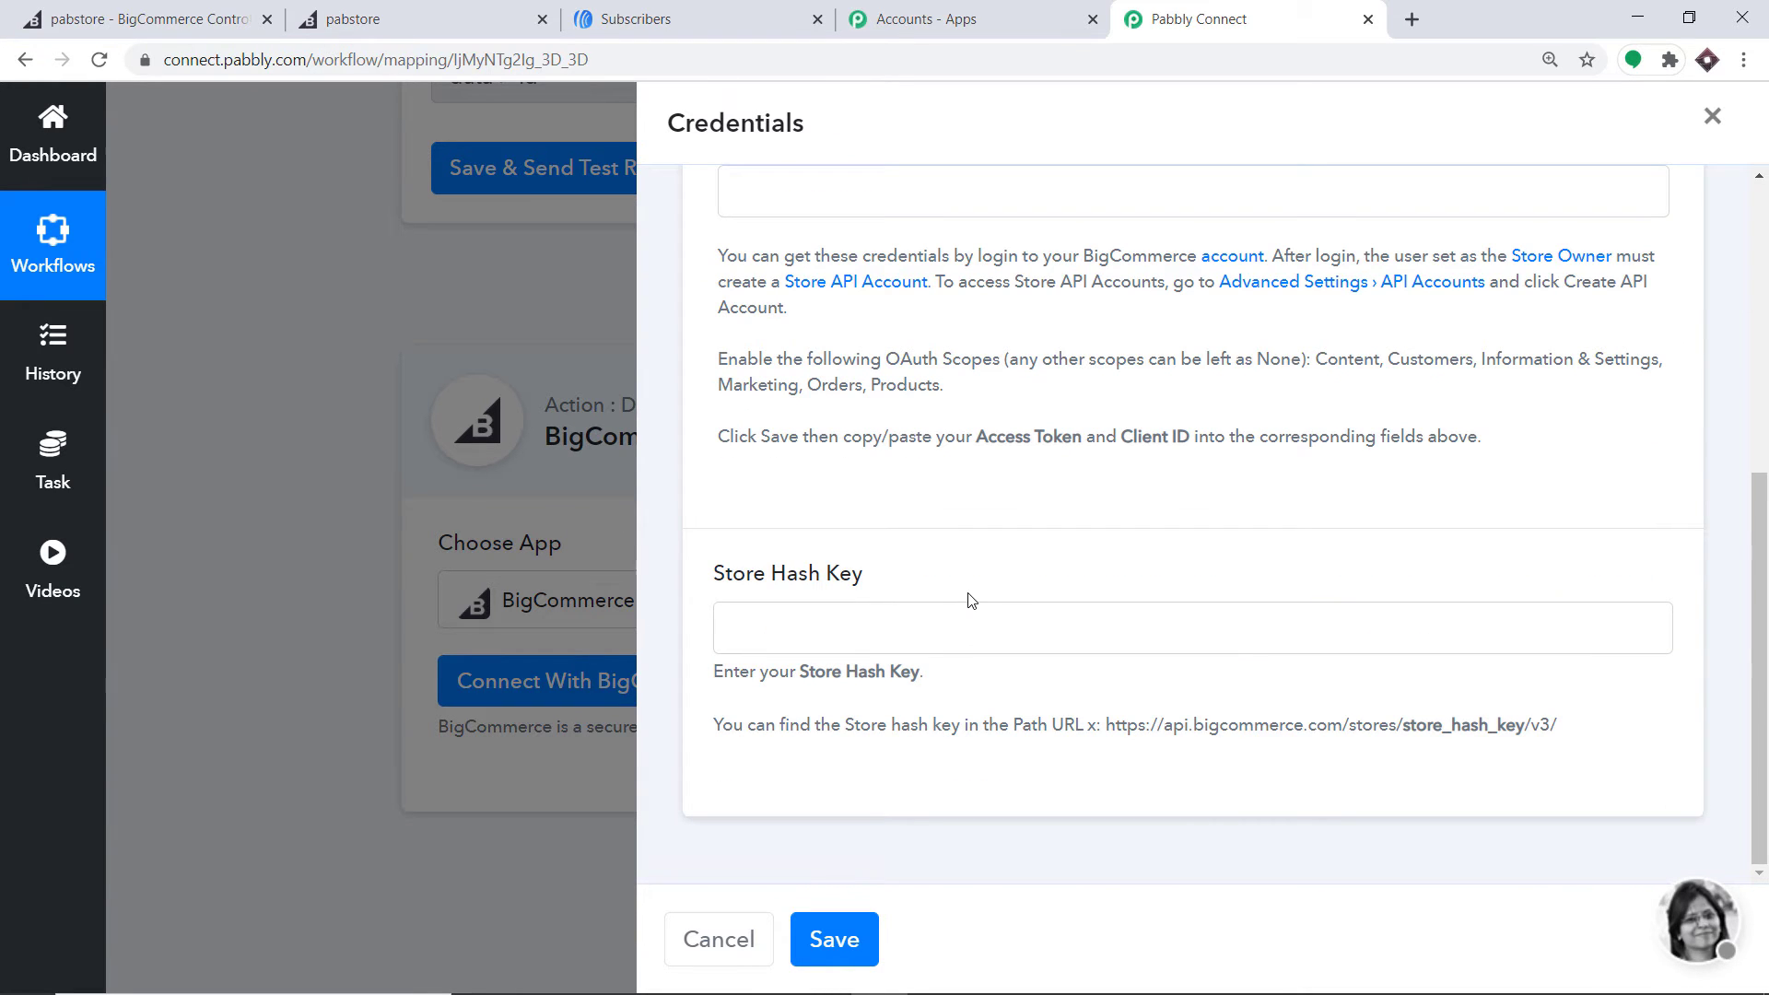
scroll(970, 599, up, 5)
click(881, 294)
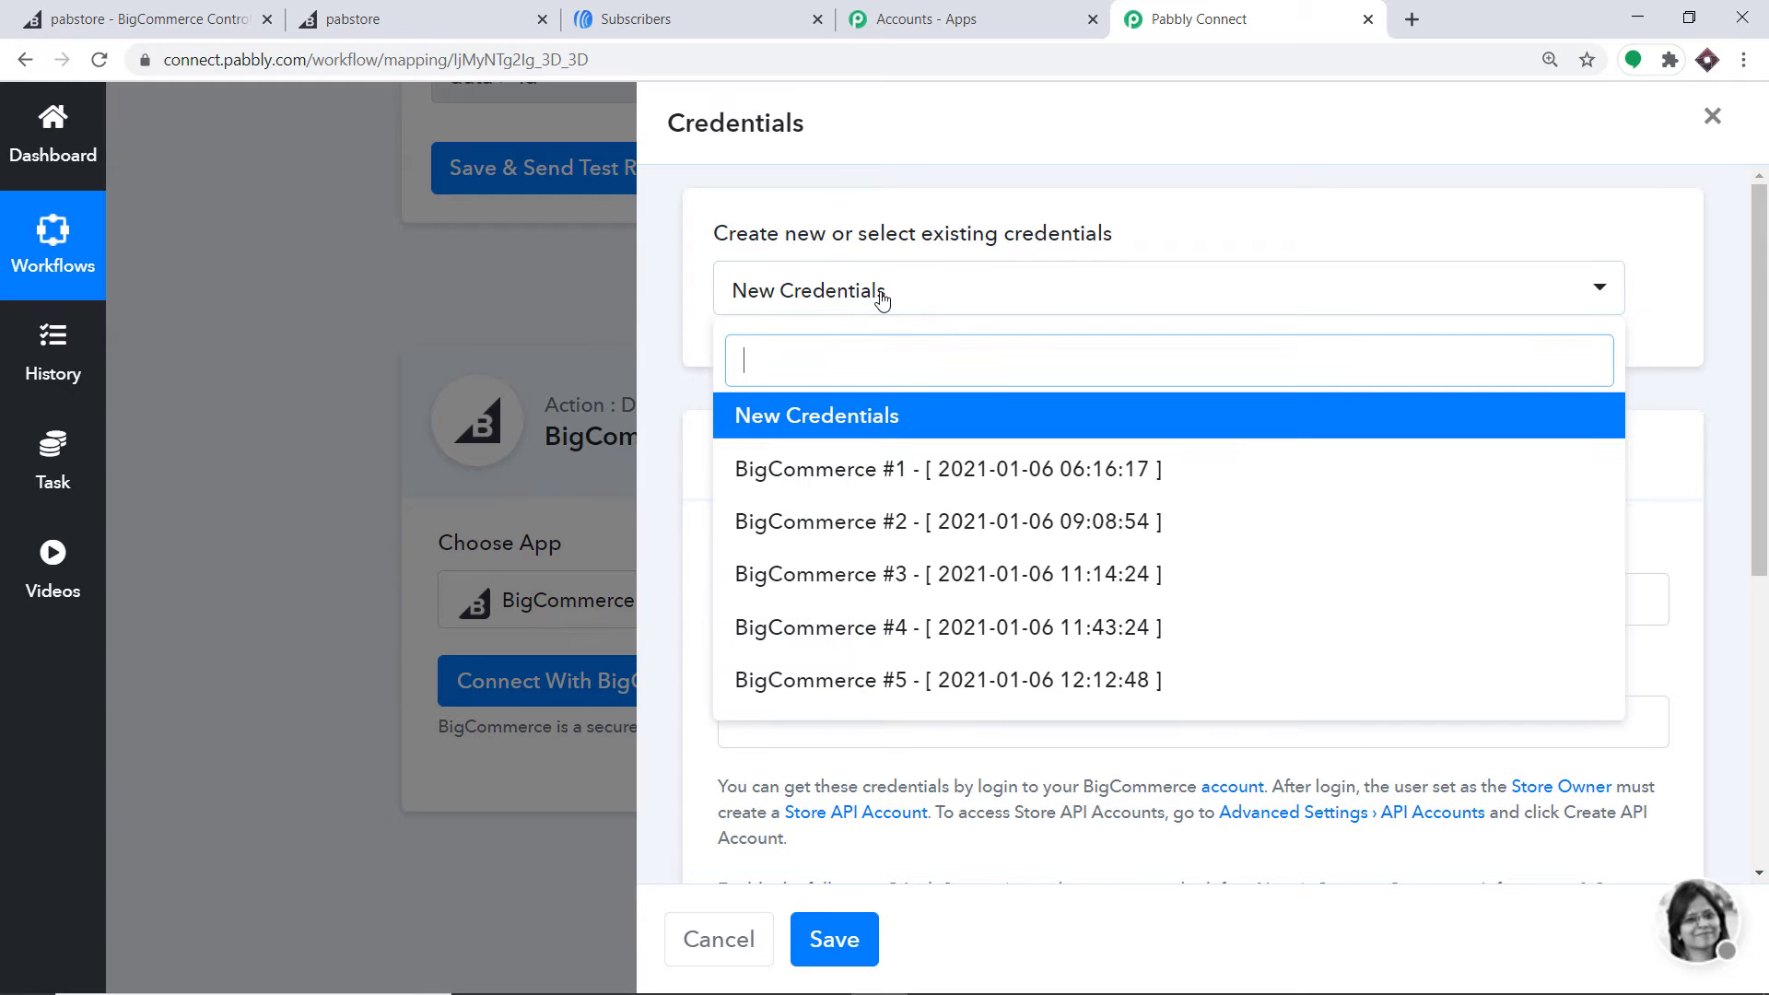
click(1009, 683)
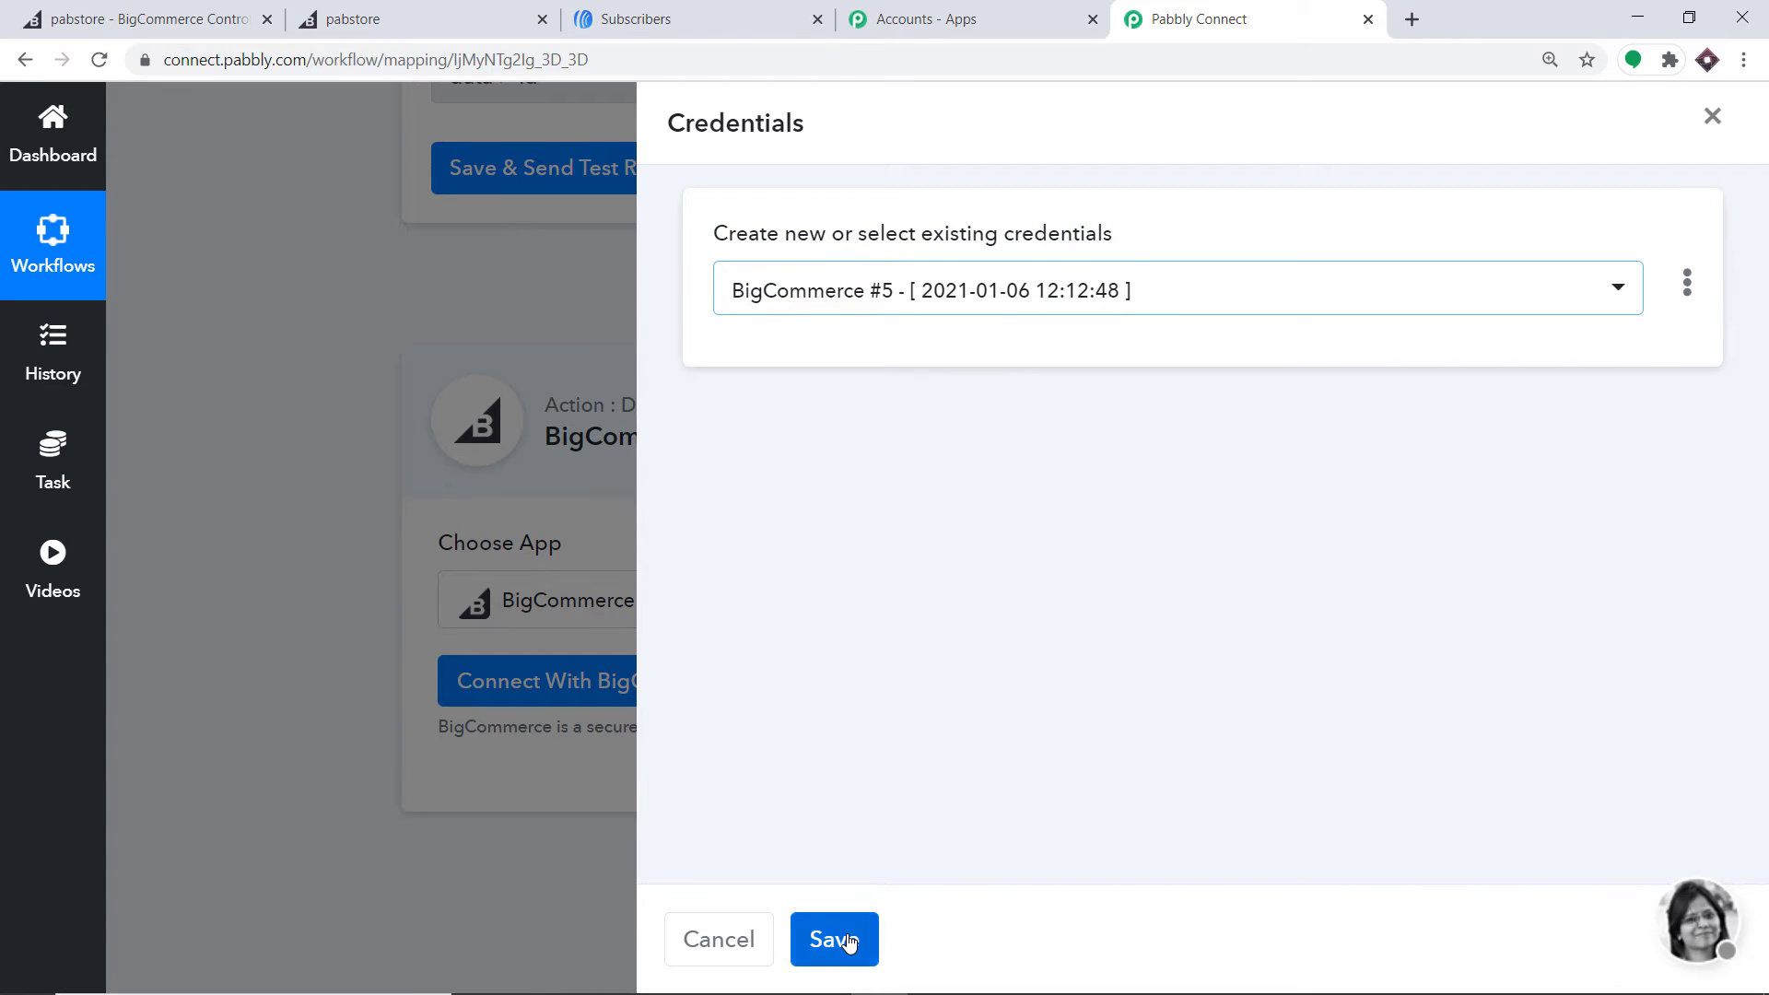
click(849, 941)
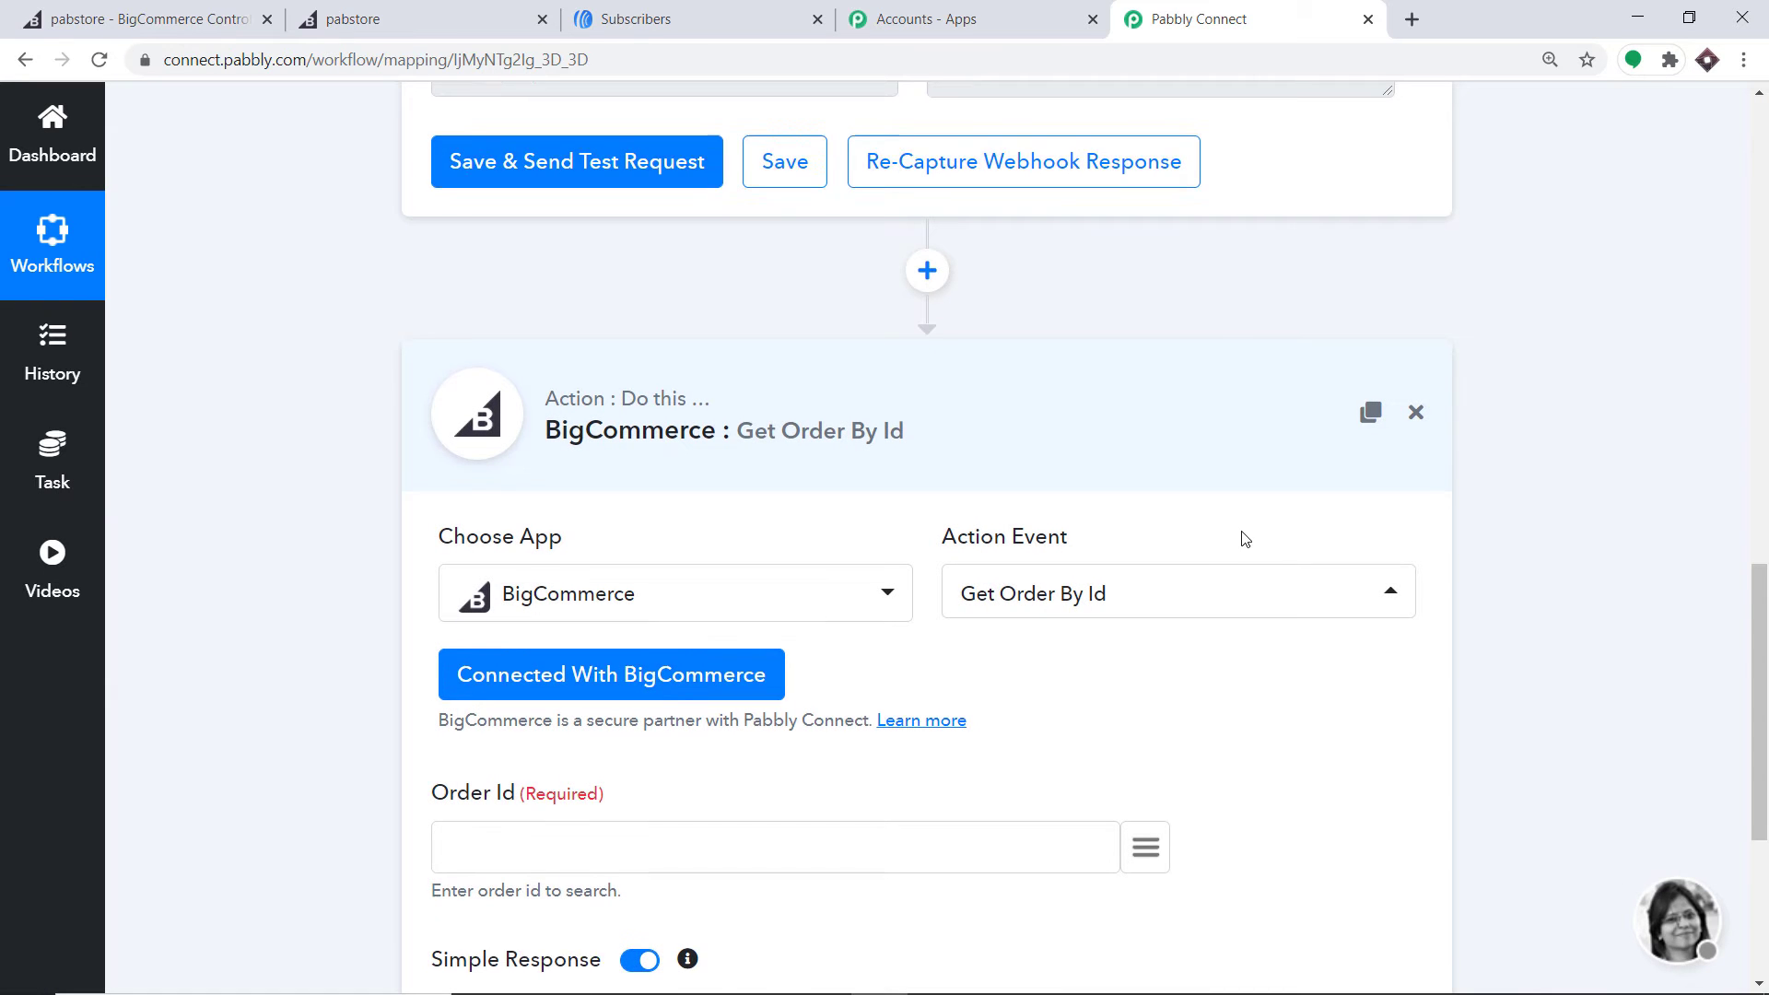
Map the Order Id to the trigger's data > id value and save the action with a test request
scroll(1199, 516, down, 3)
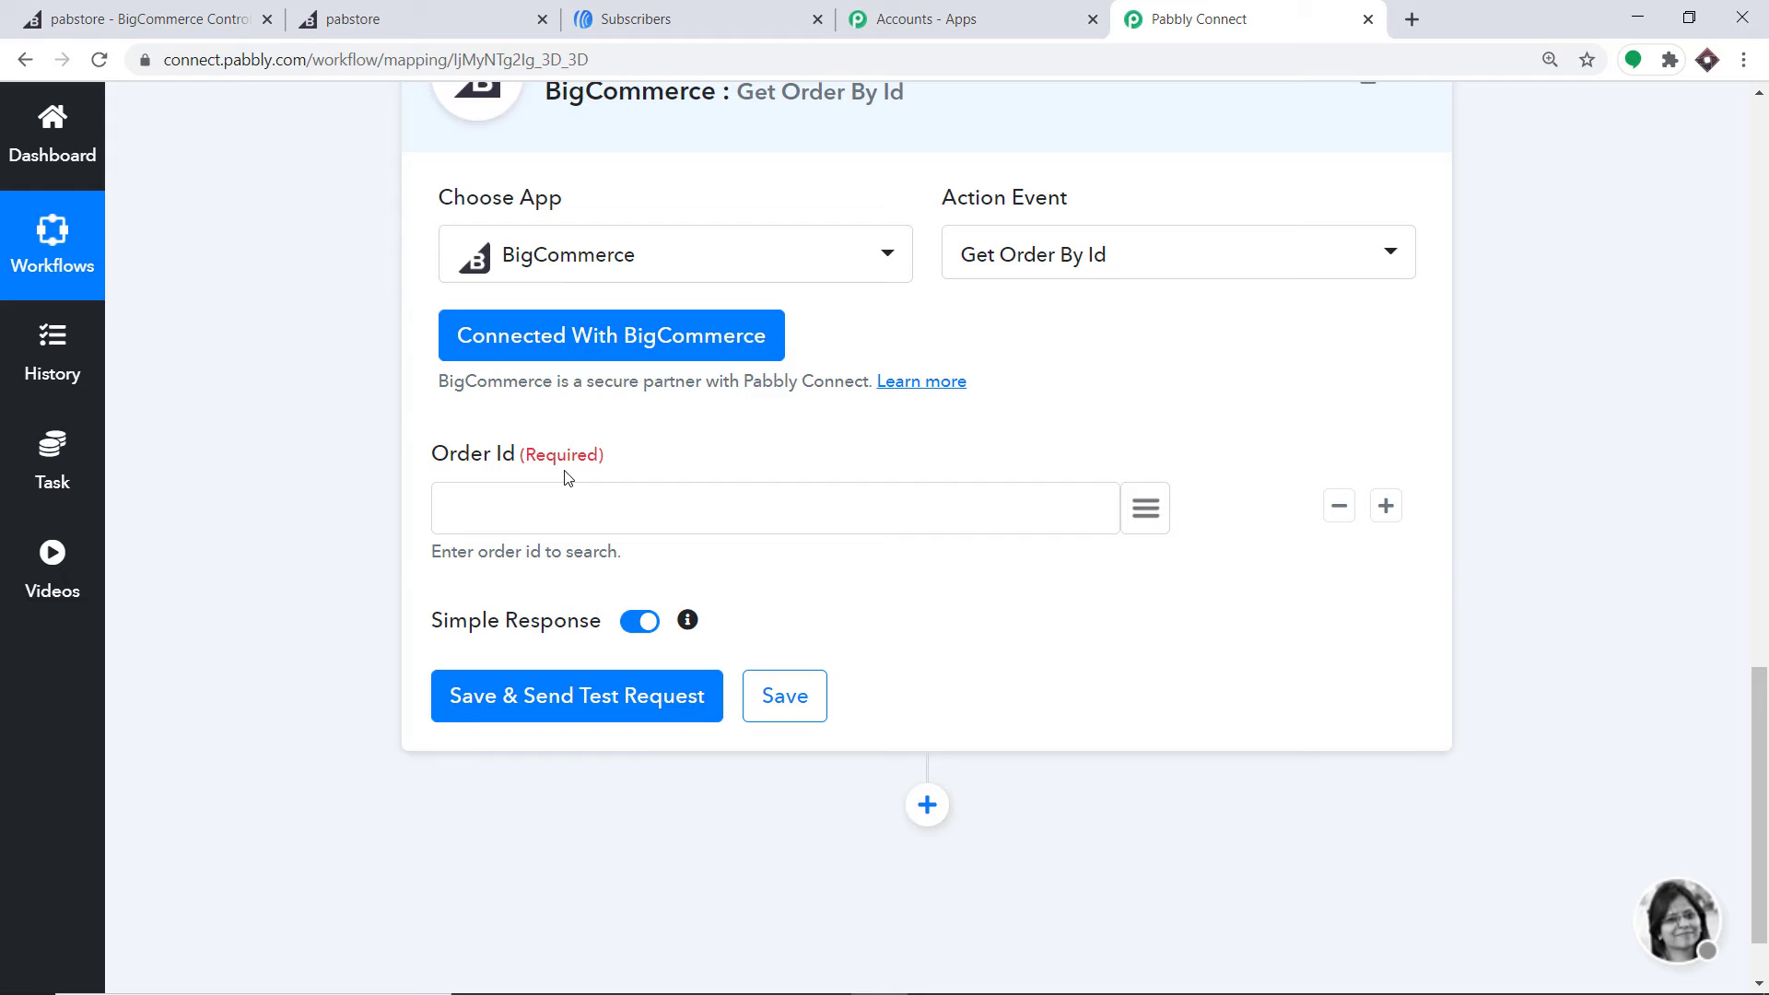
scroll(588, 508, up, 6)
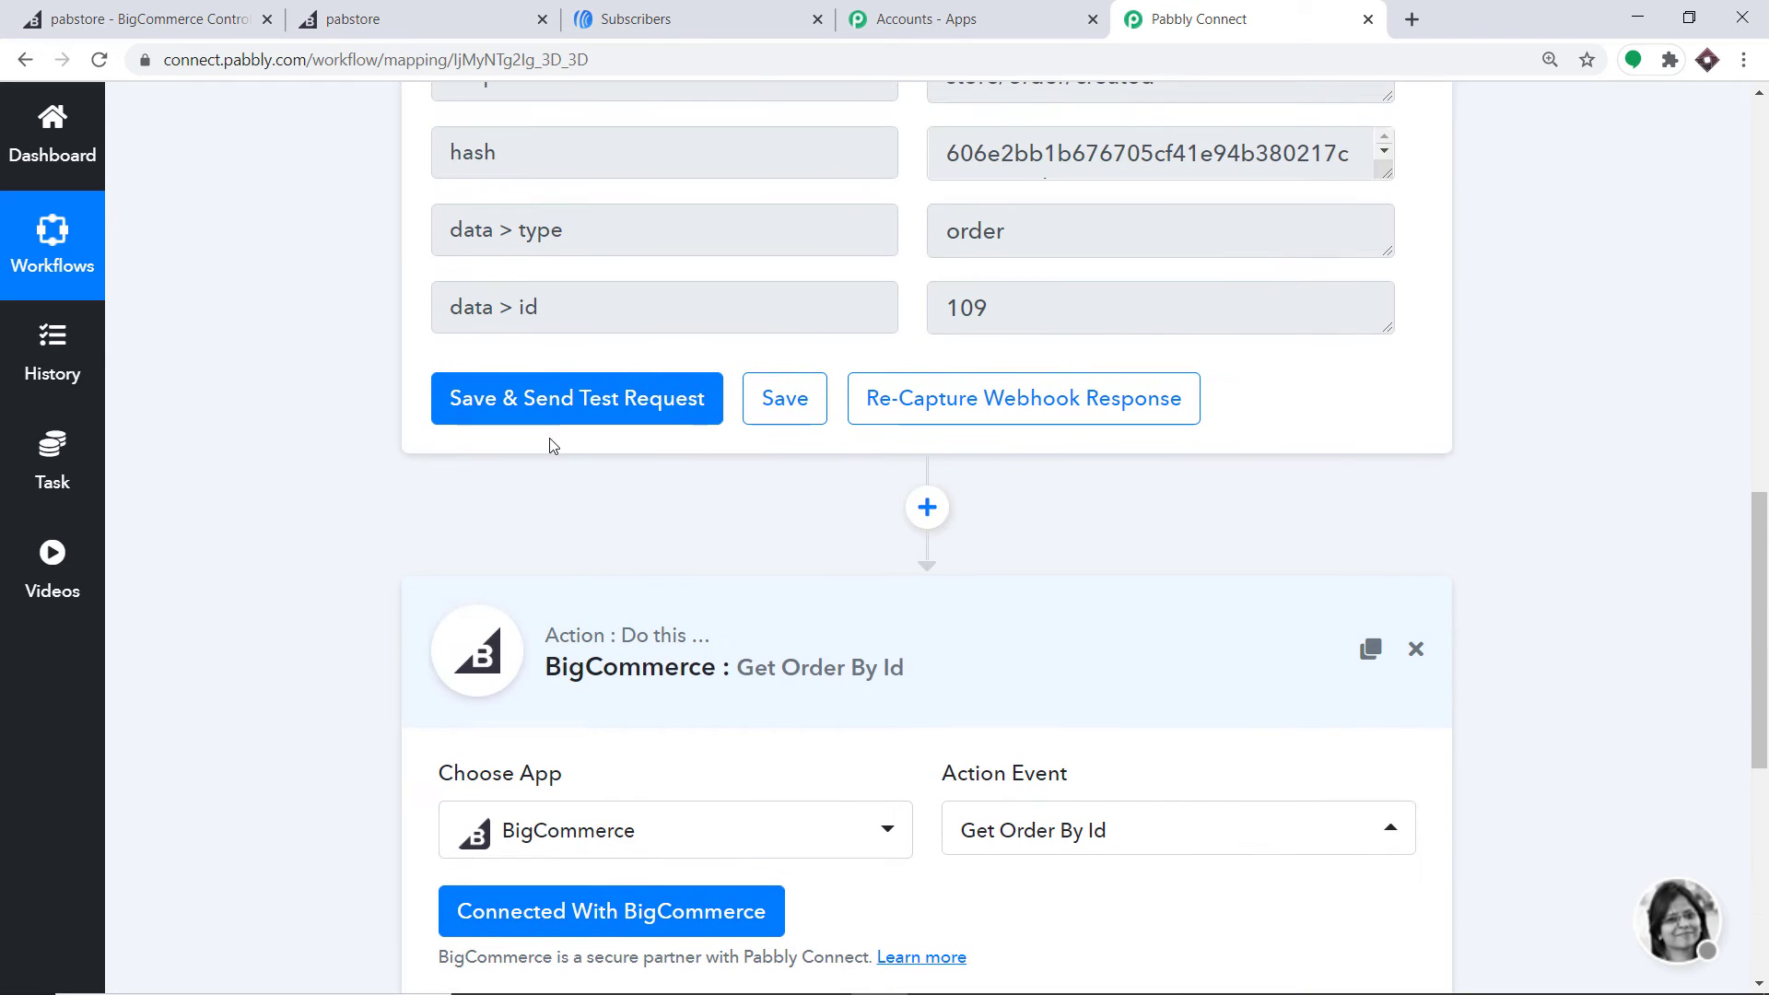
scroll(749, 276, down, 6)
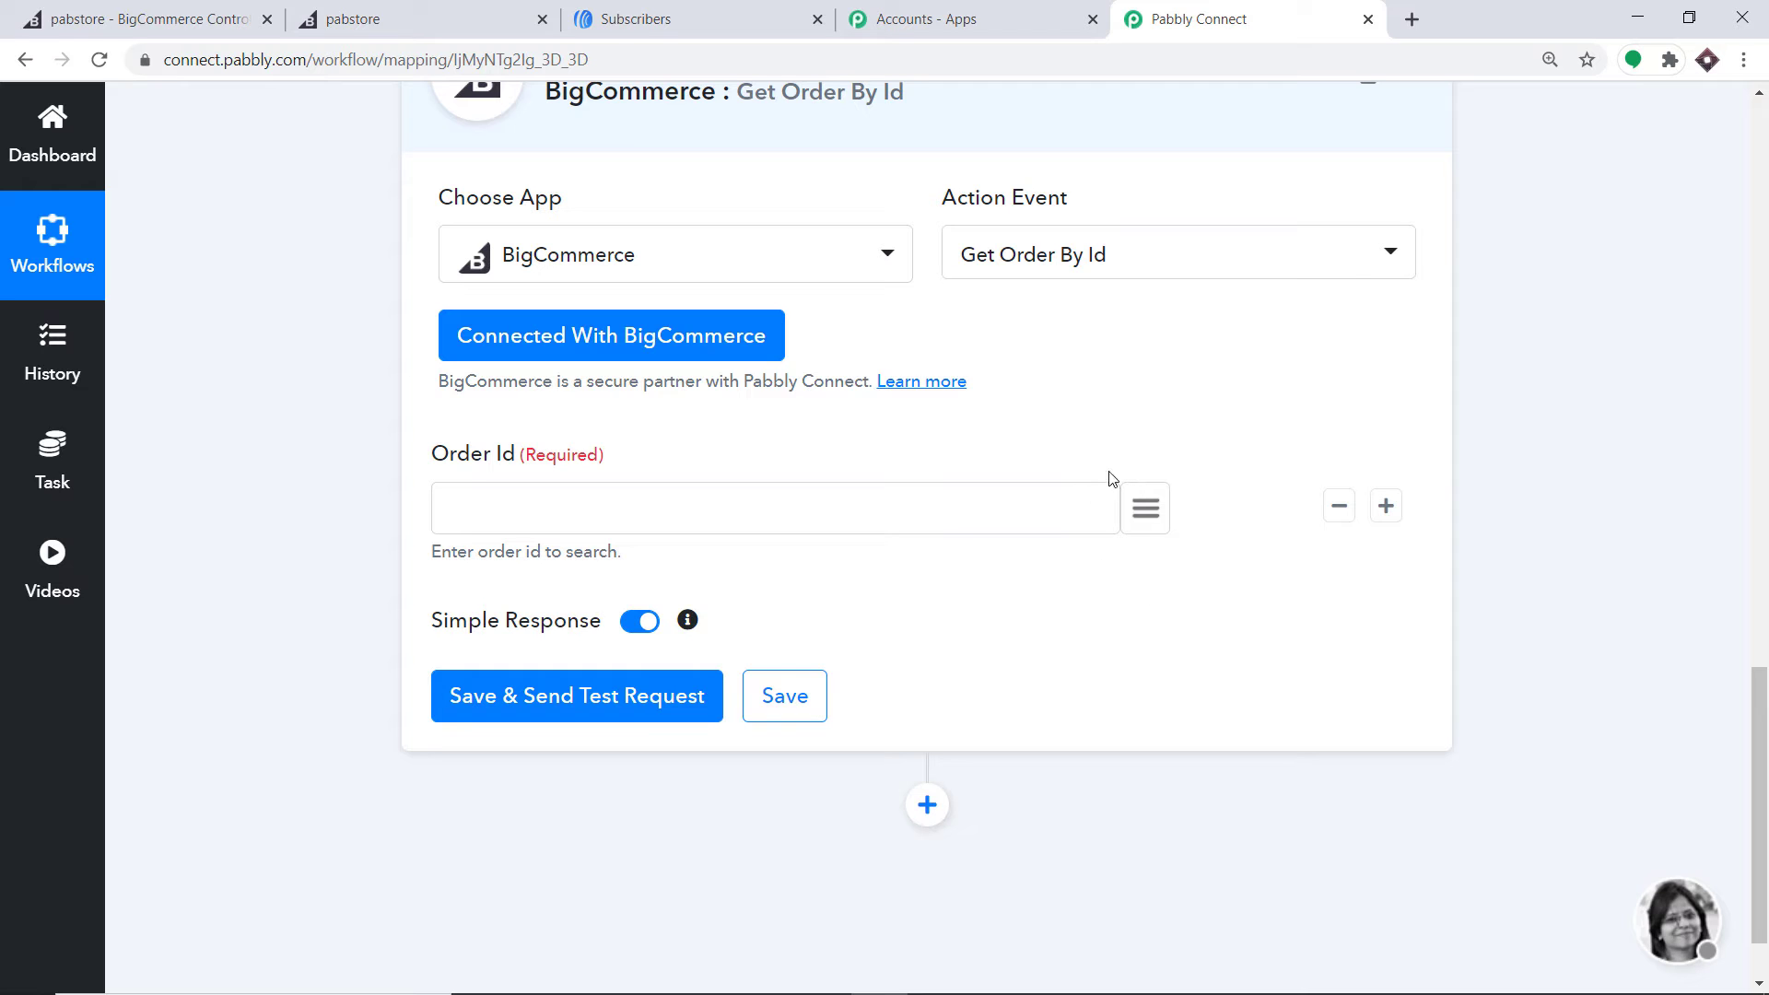
click(1143, 525)
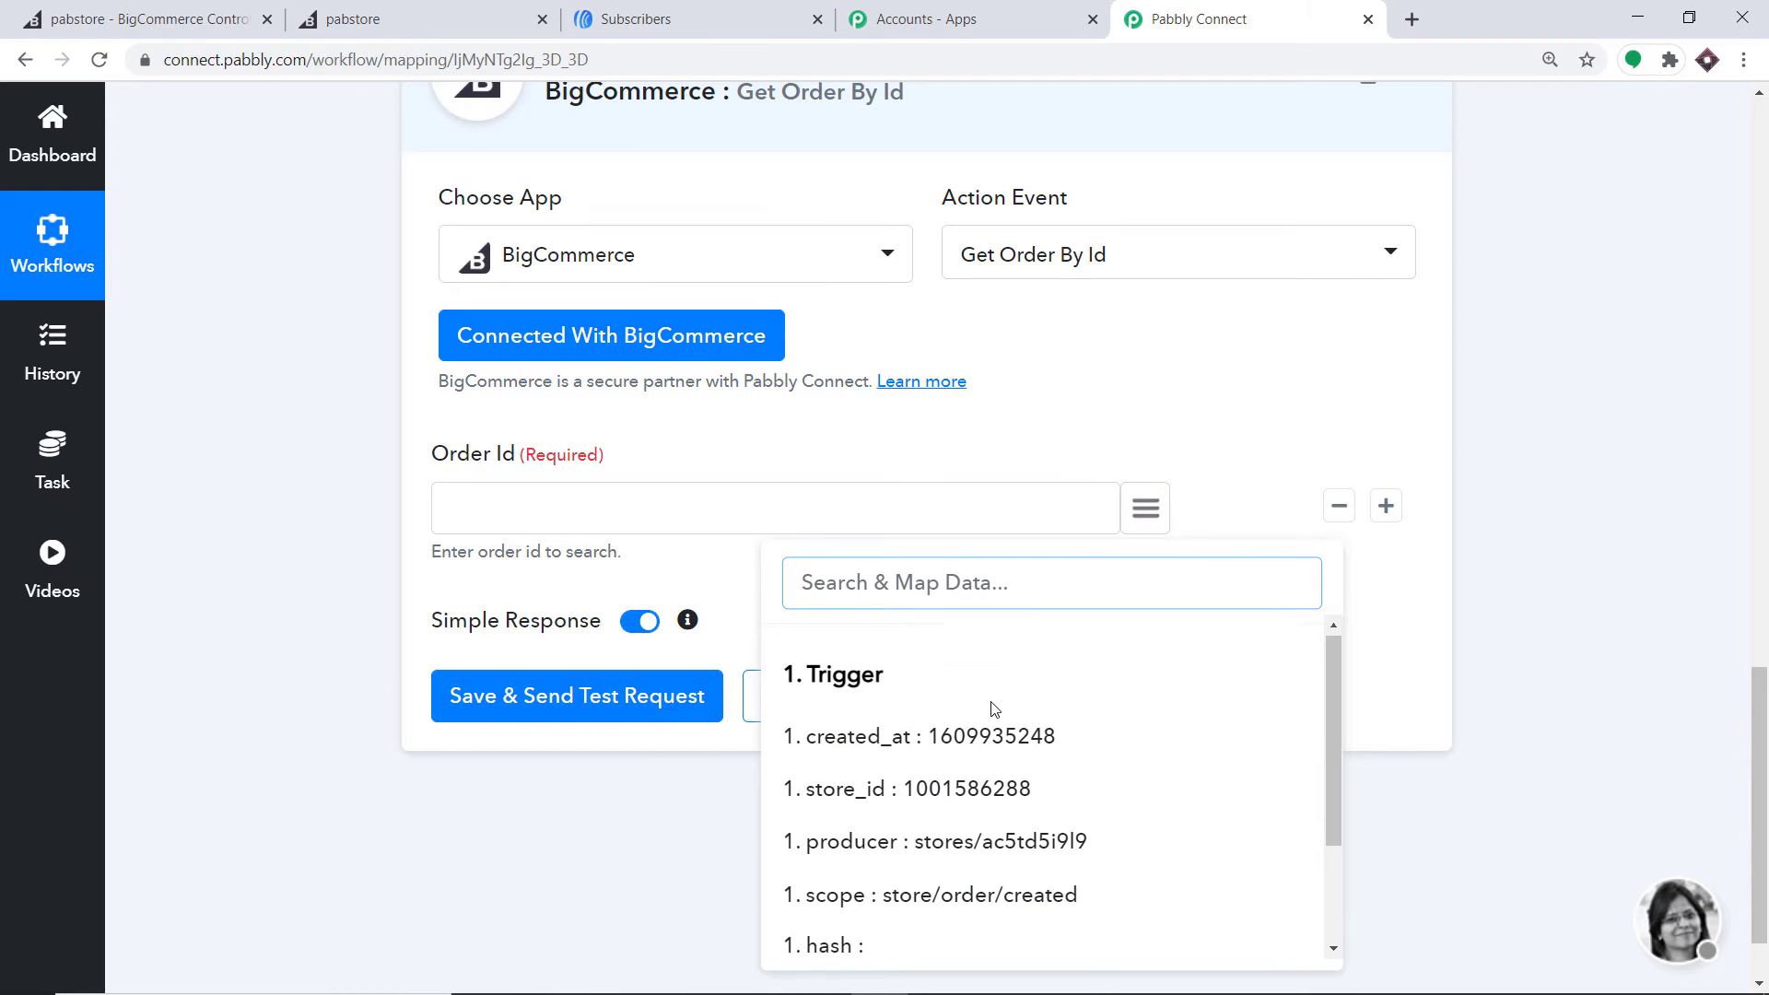
scroll(1000, 710, down, 2)
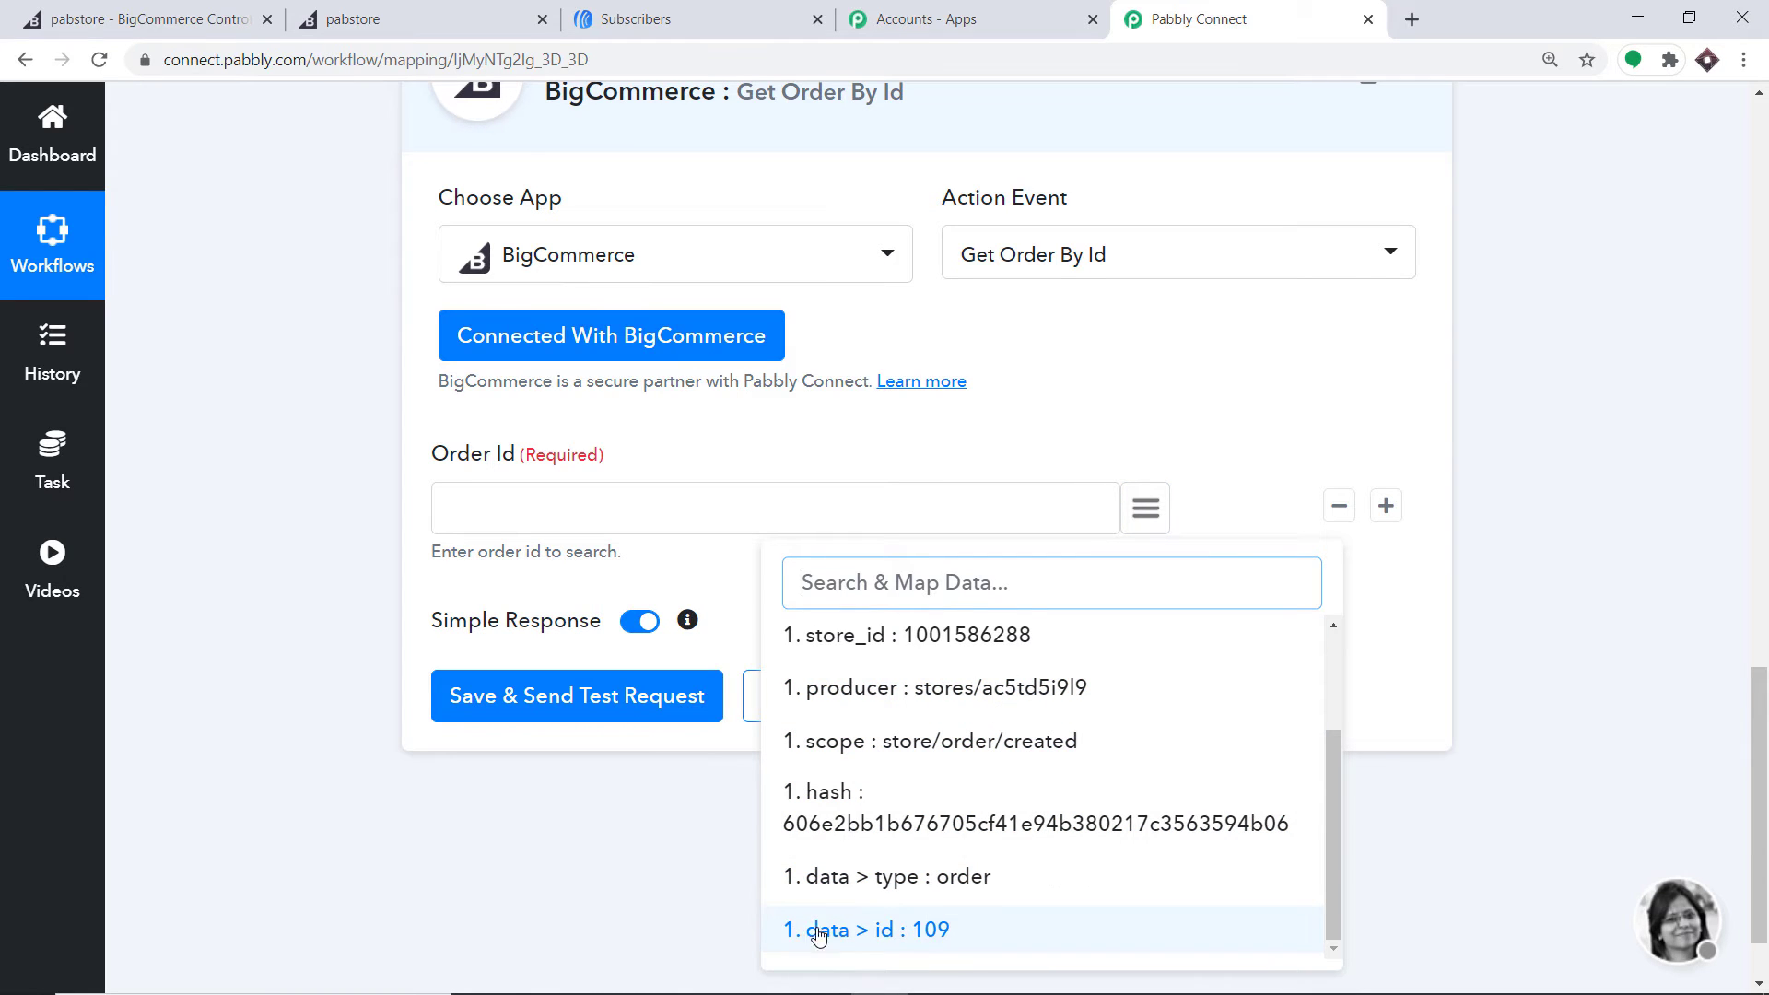
click(844, 938)
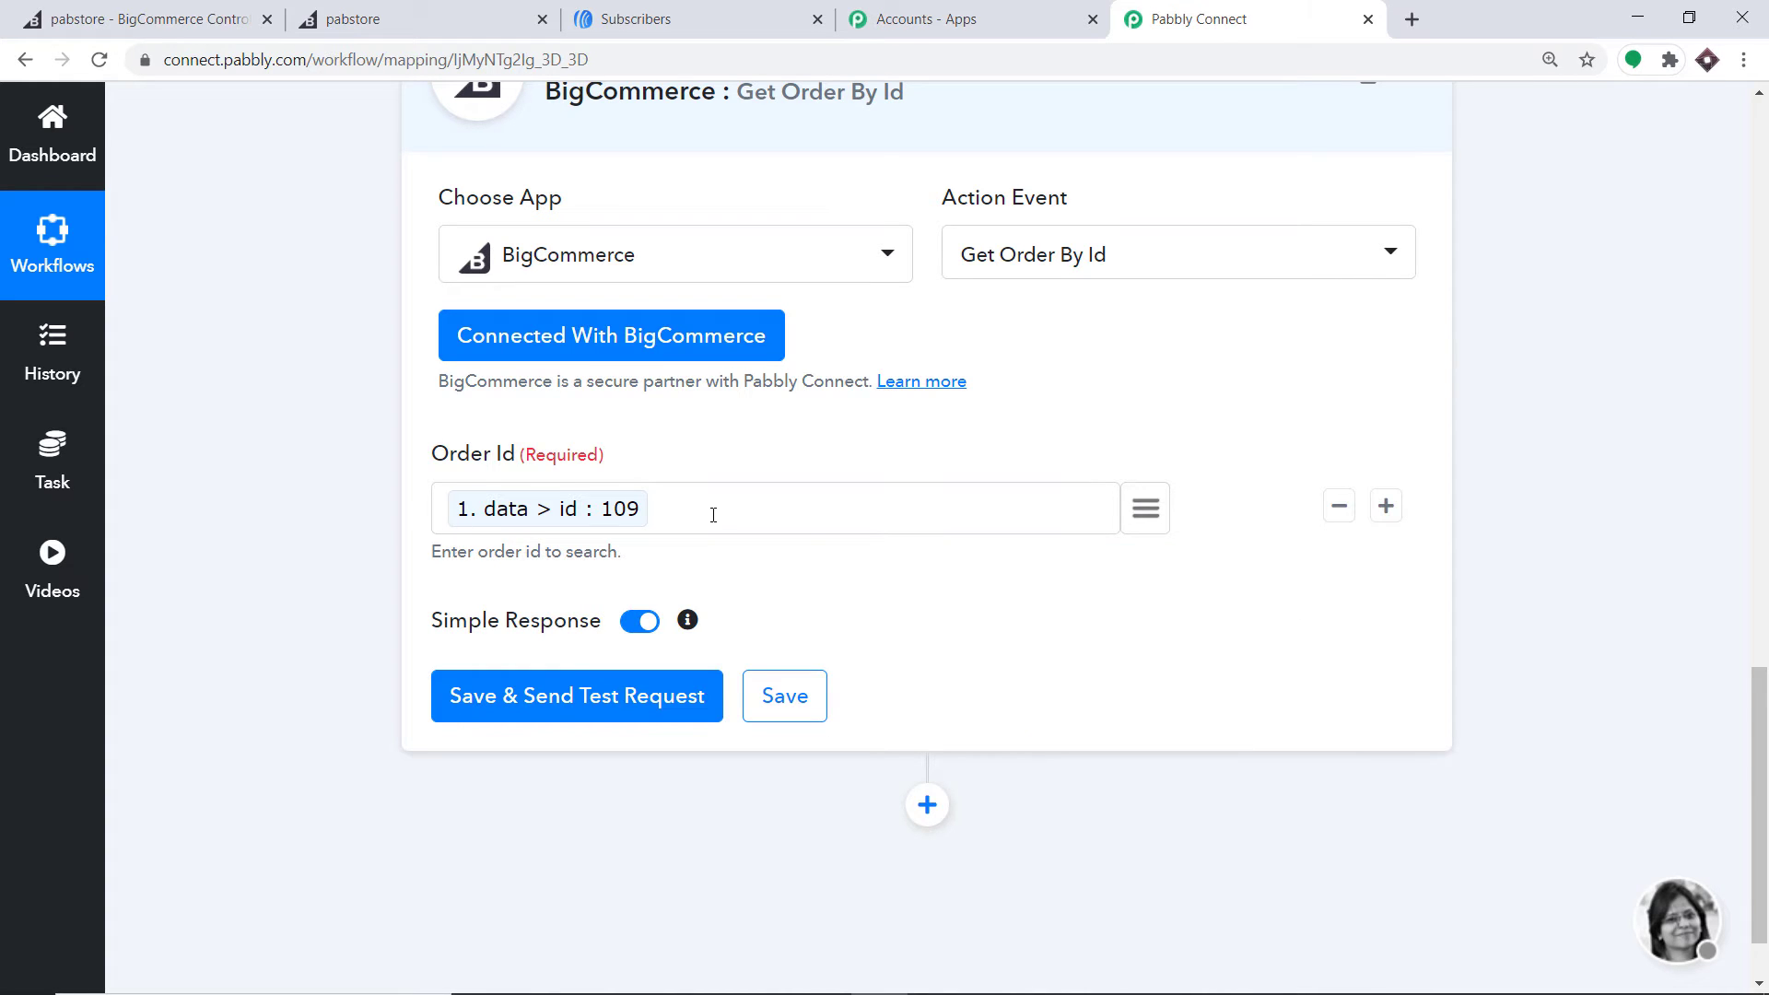
click(543, 696)
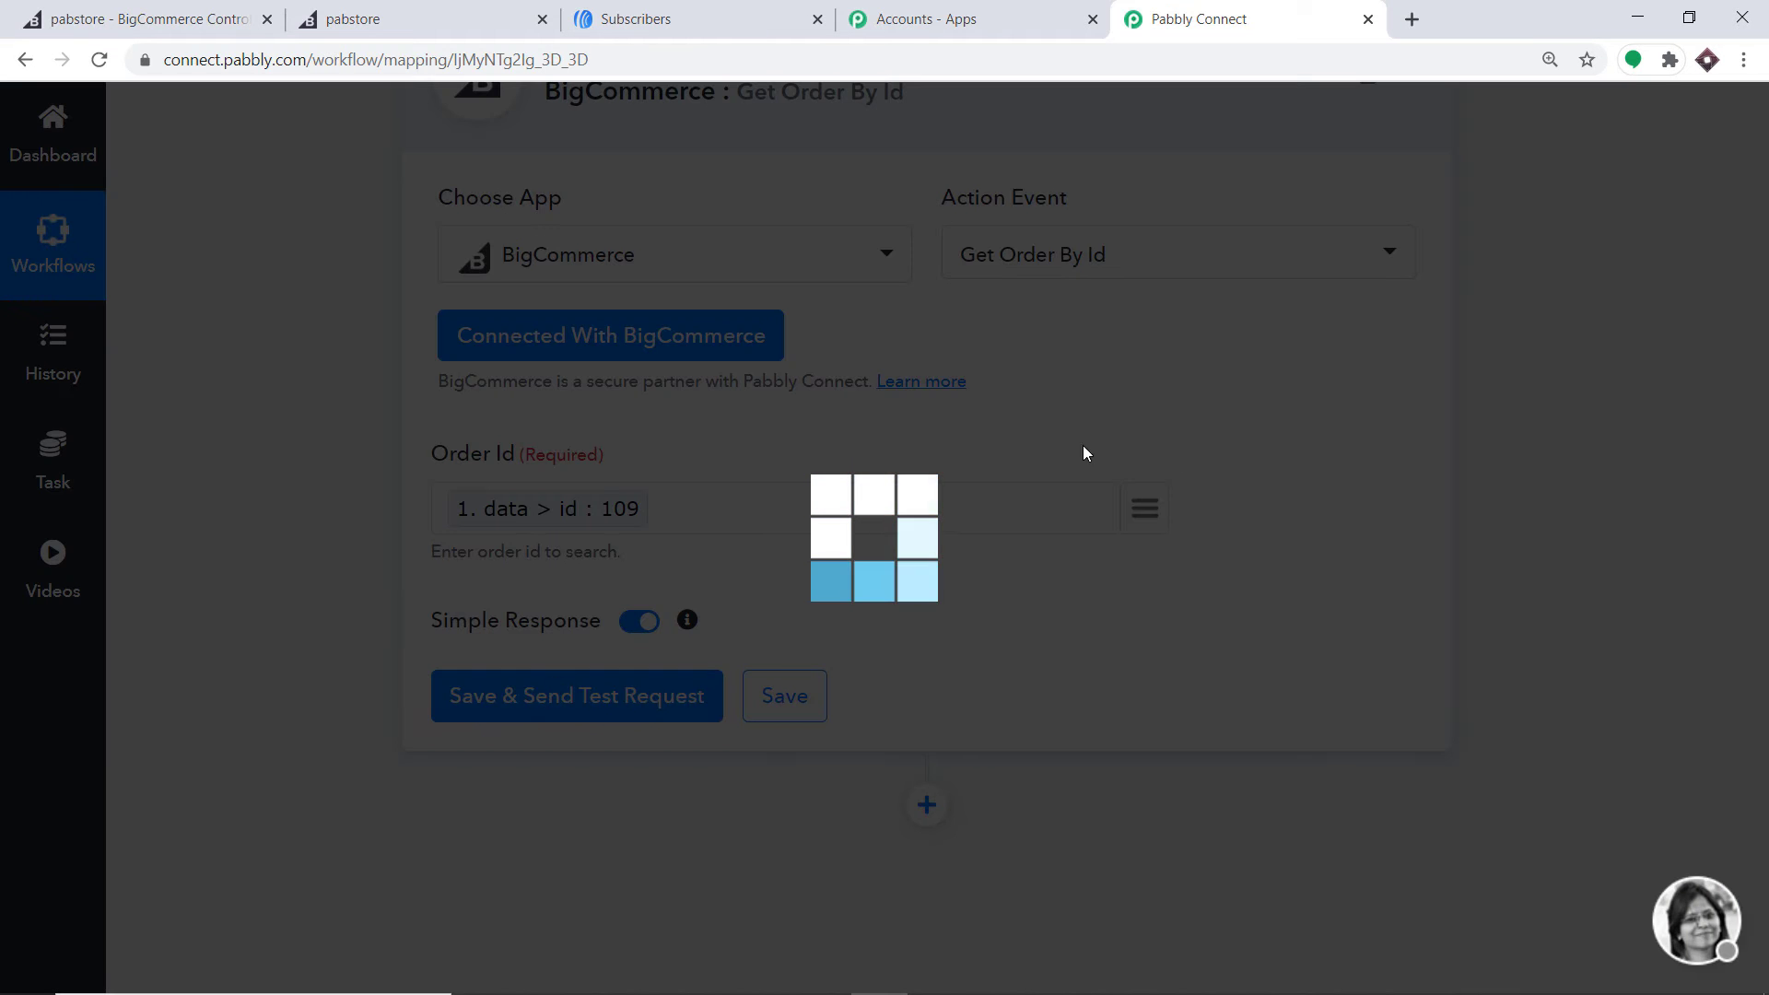
Examine the order details in the API response, including payment status, currency and the billing name, address, phone and email
scroll(1020, 440, down, 4)
scroll(1023, 447, down, 3)
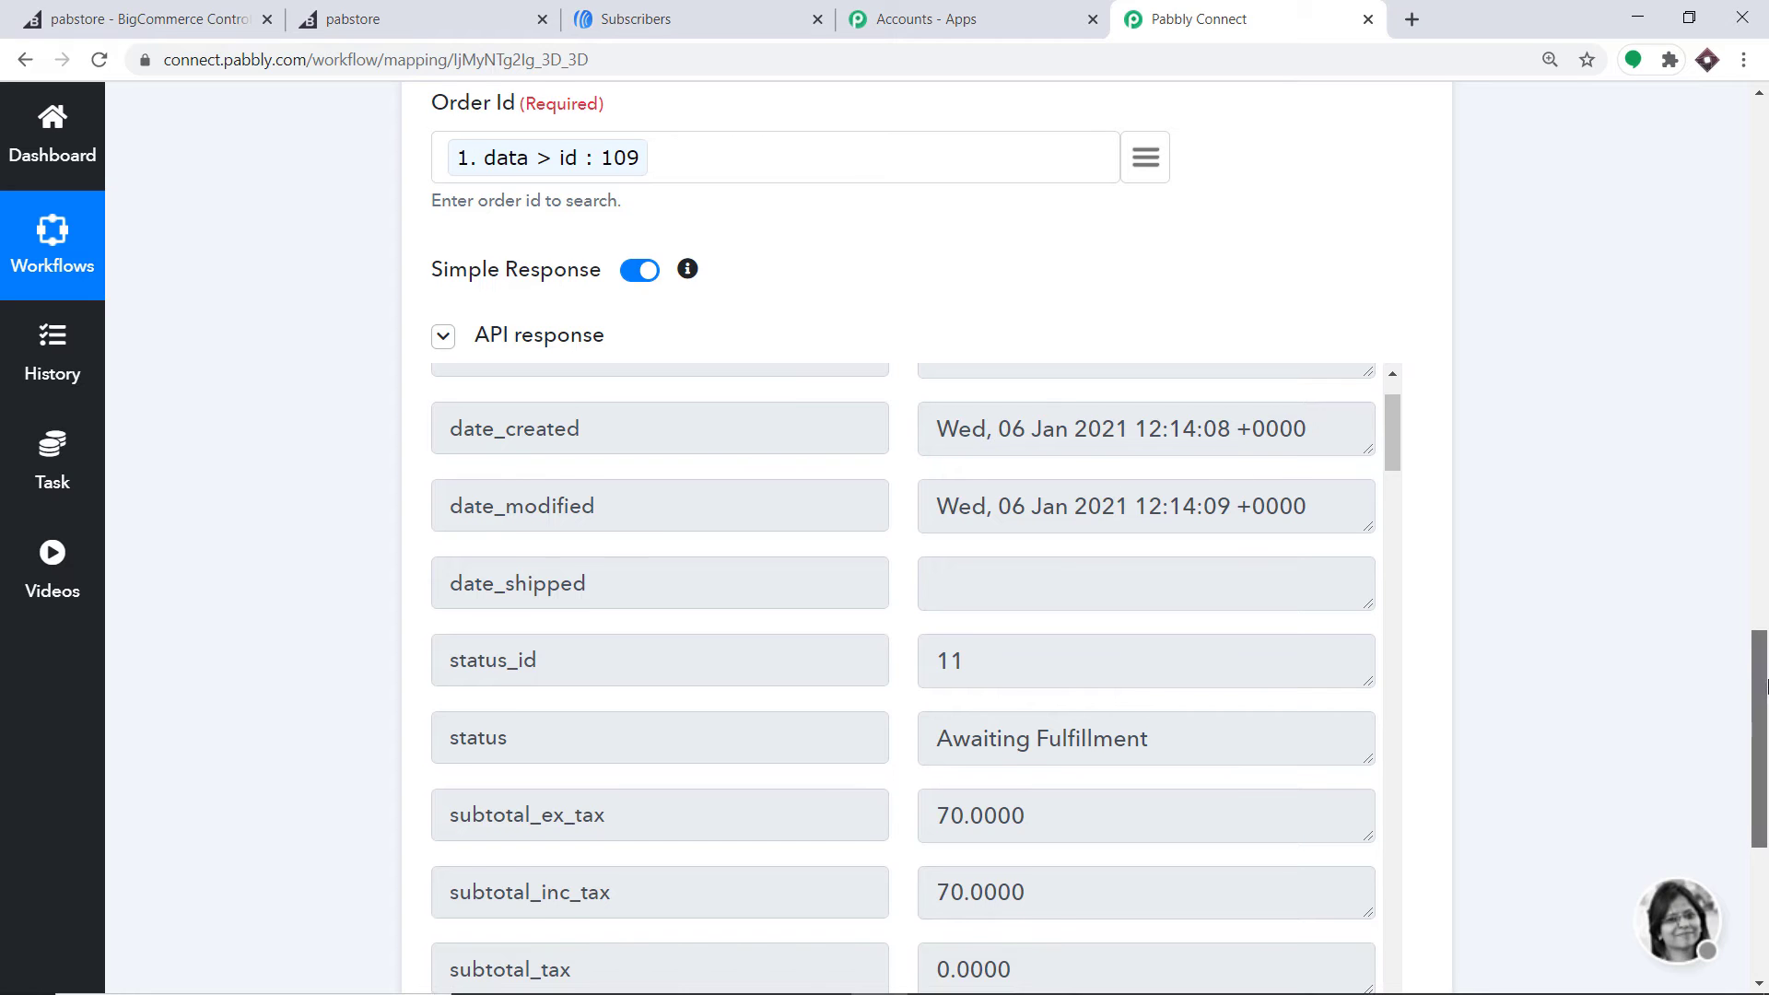
scroll(1376, 519, down, 3)
scroll(886, 333, down, 3)
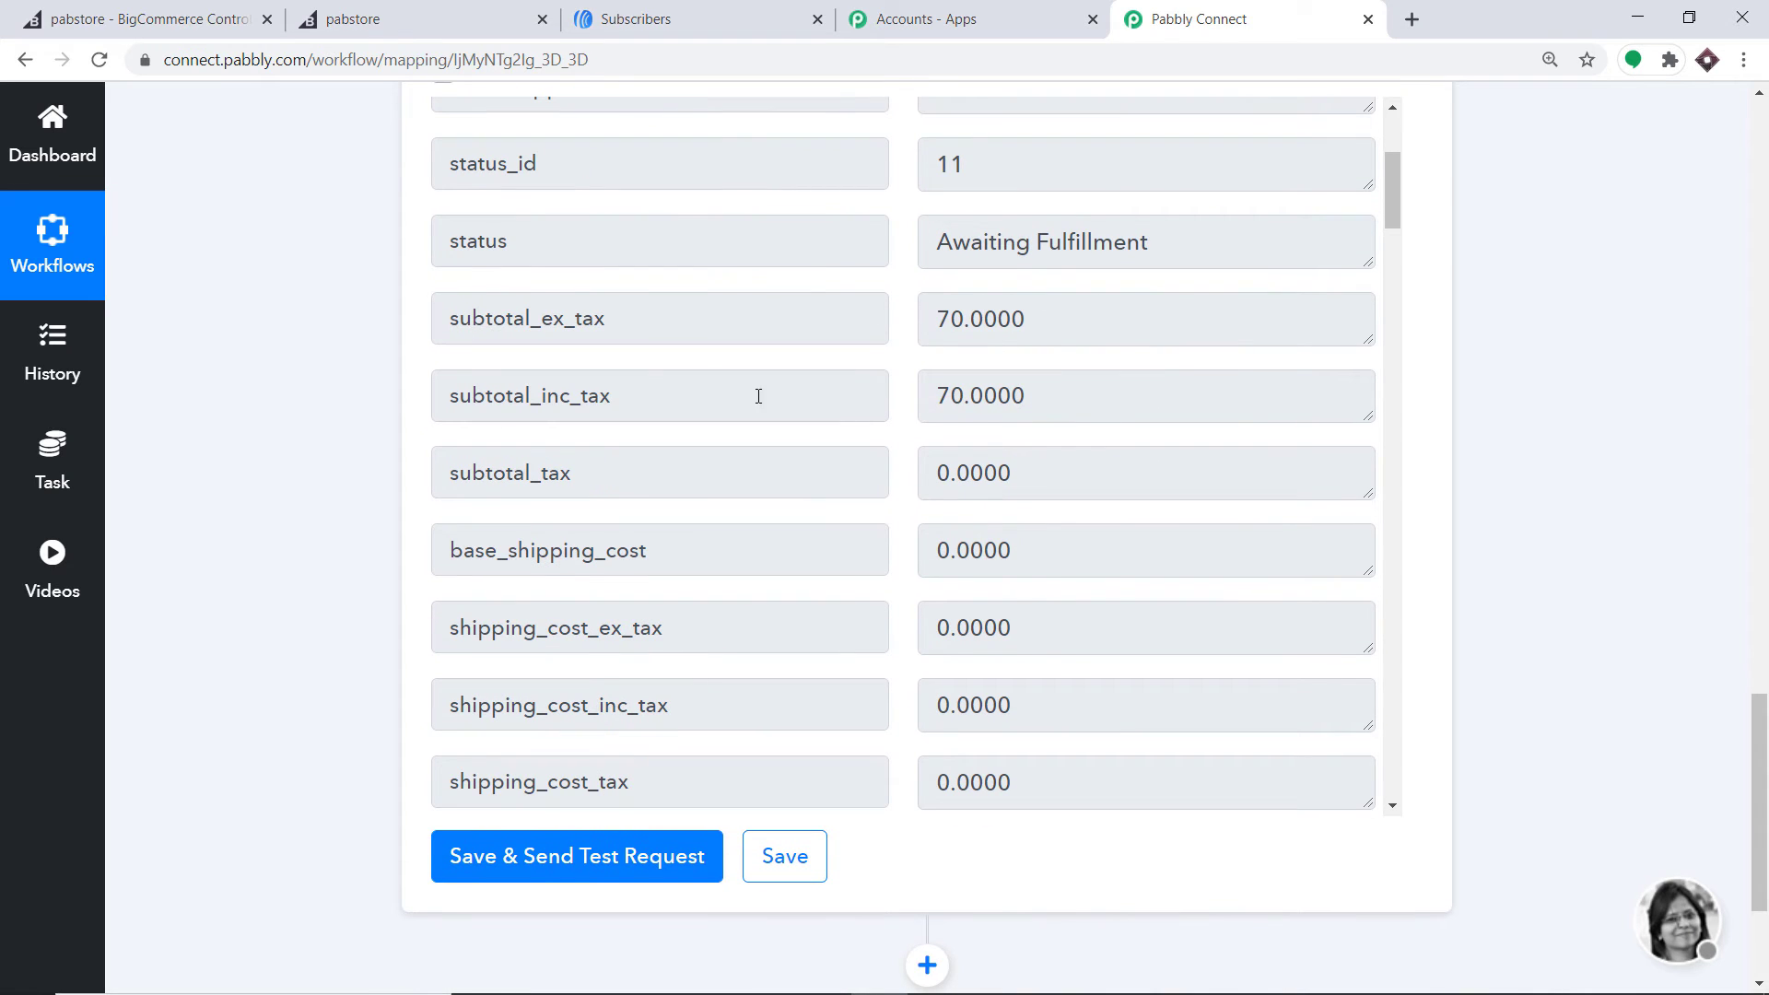
scroll(1156, 390, down, 15)
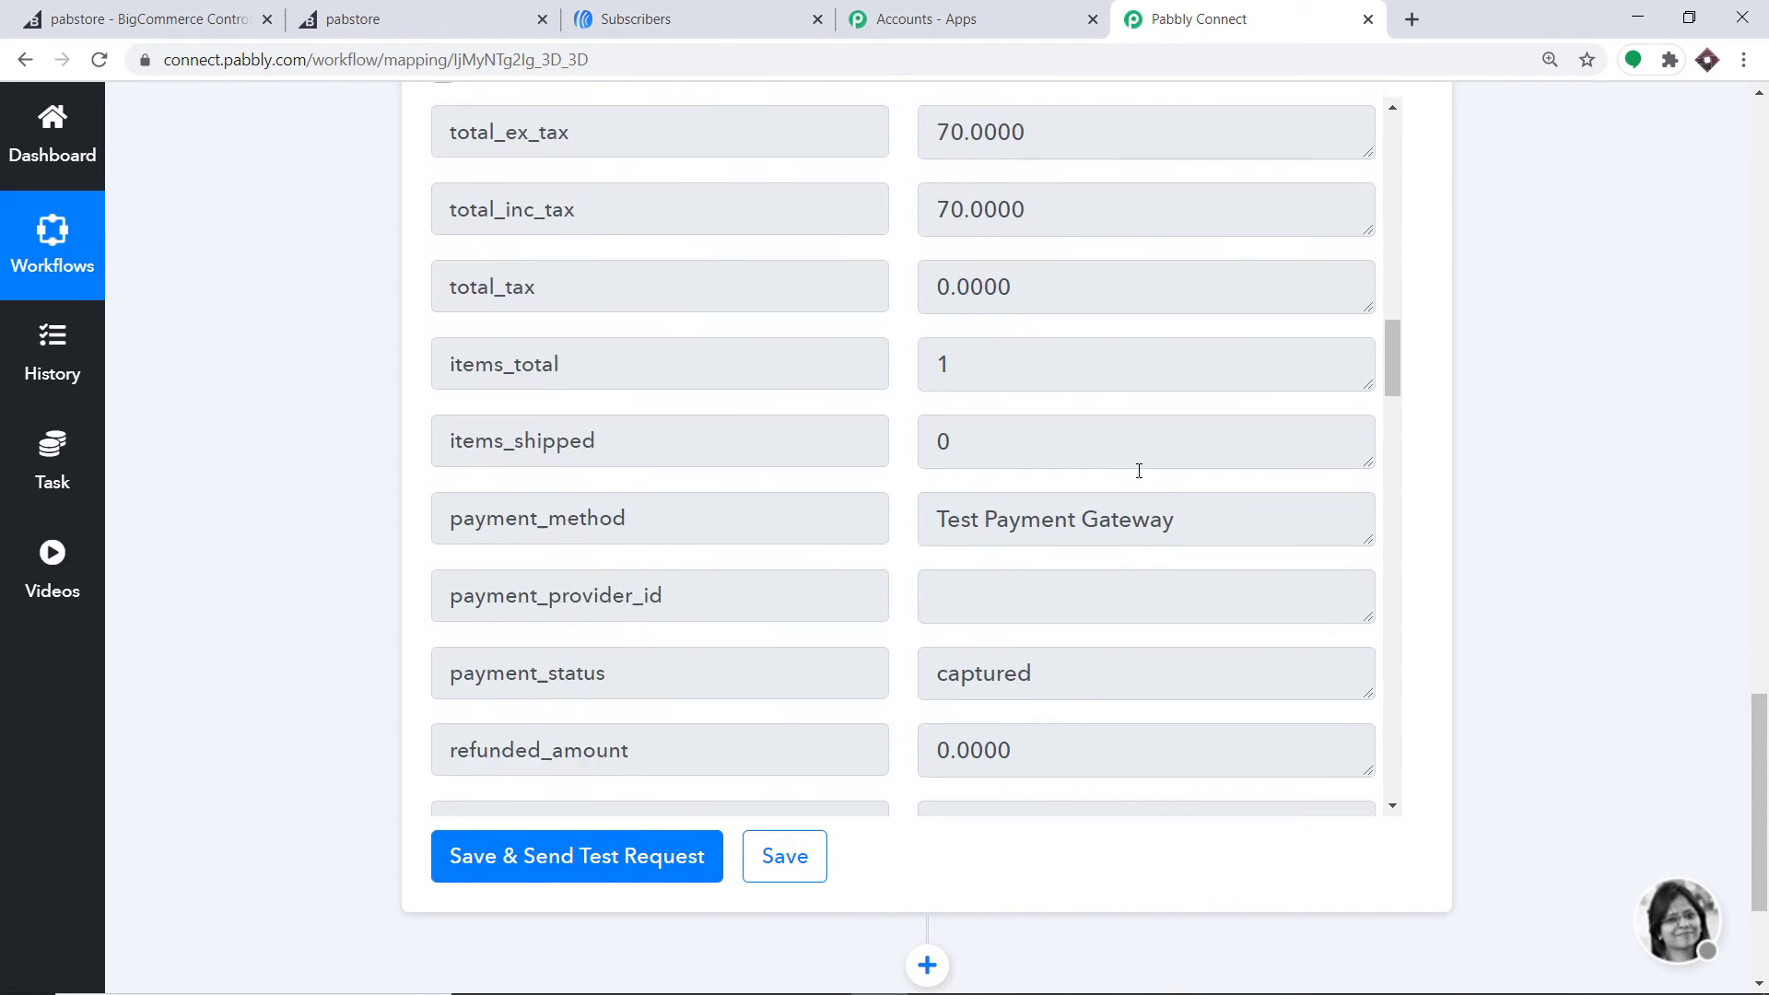
scroll(1139, 471, down, 15)
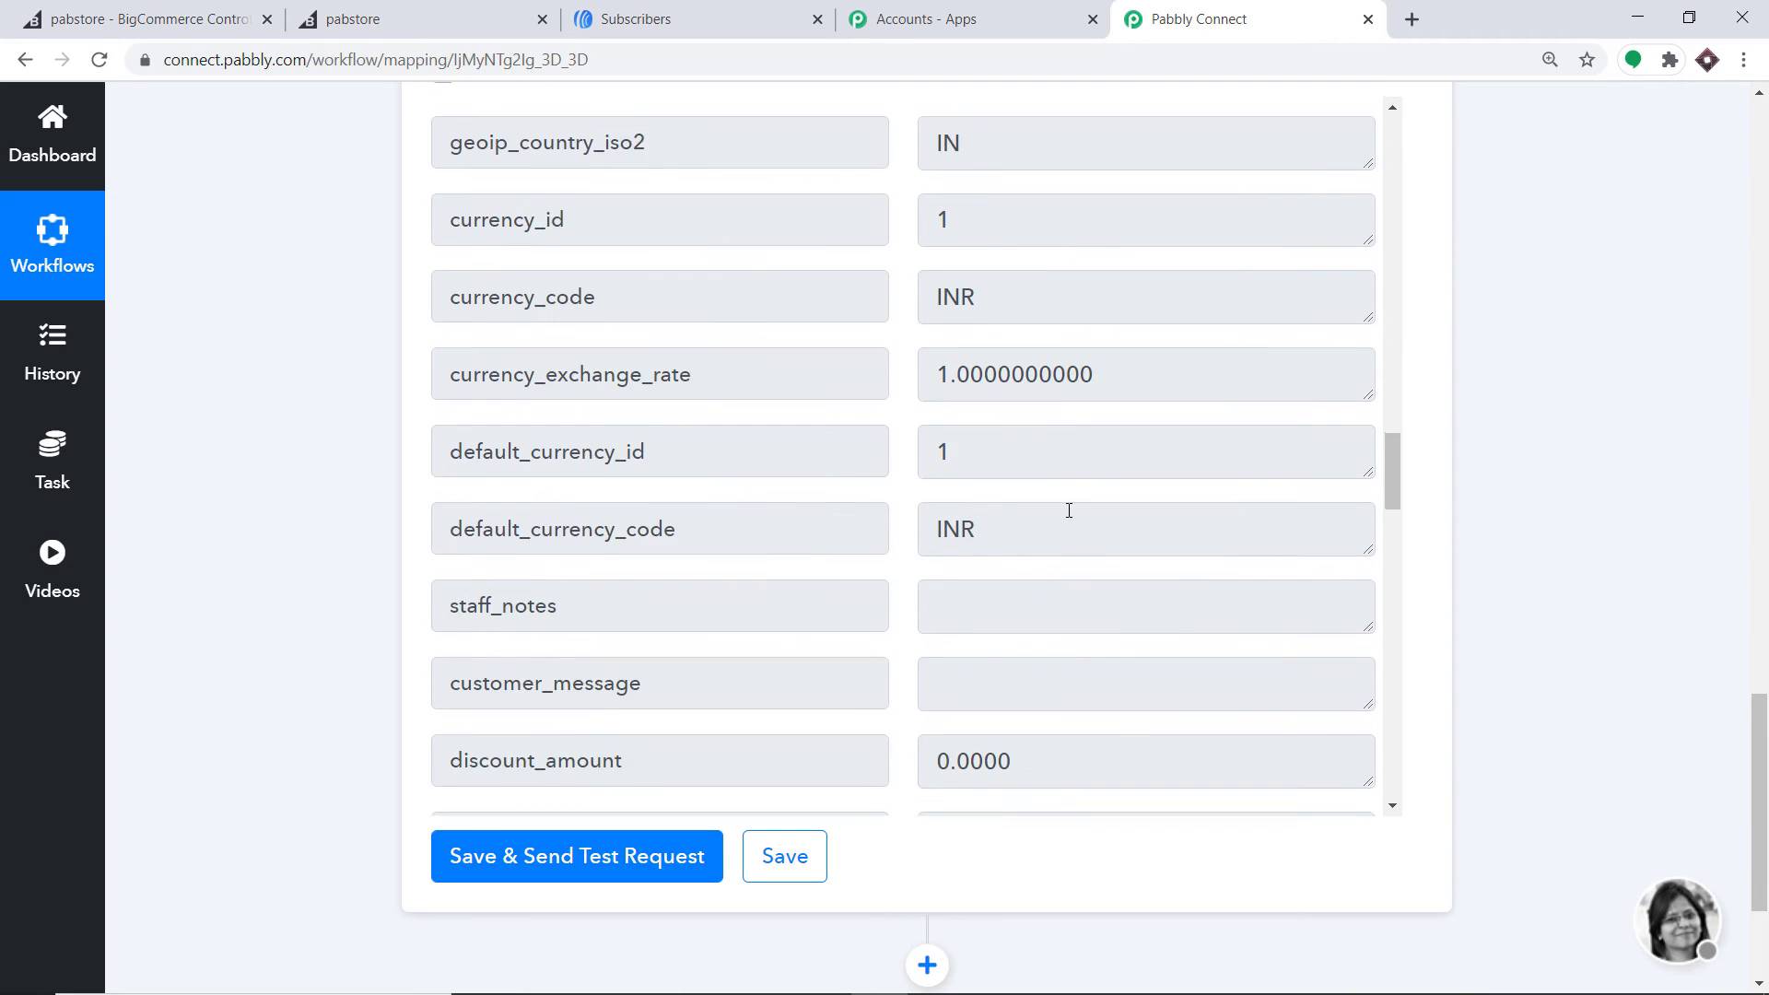
scroll(1071, 507, down, 6)
scroll(1069, 502, up, 3)
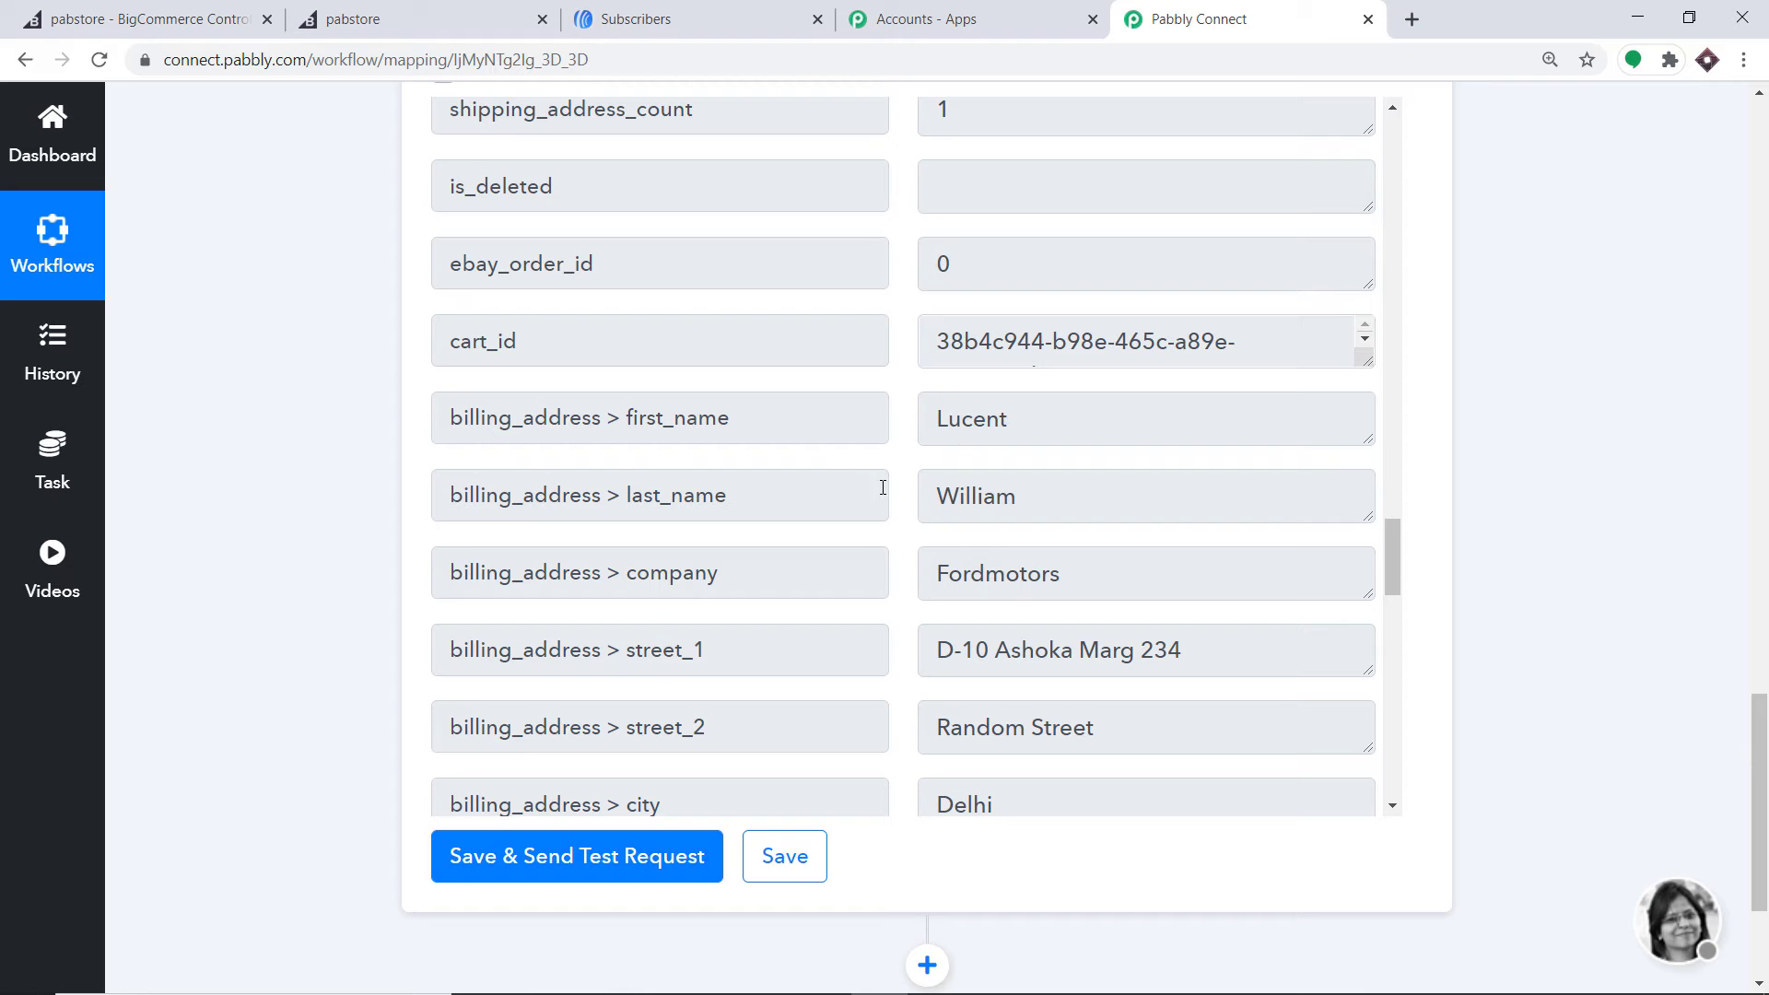
scroll(1058, 484, down, 3)
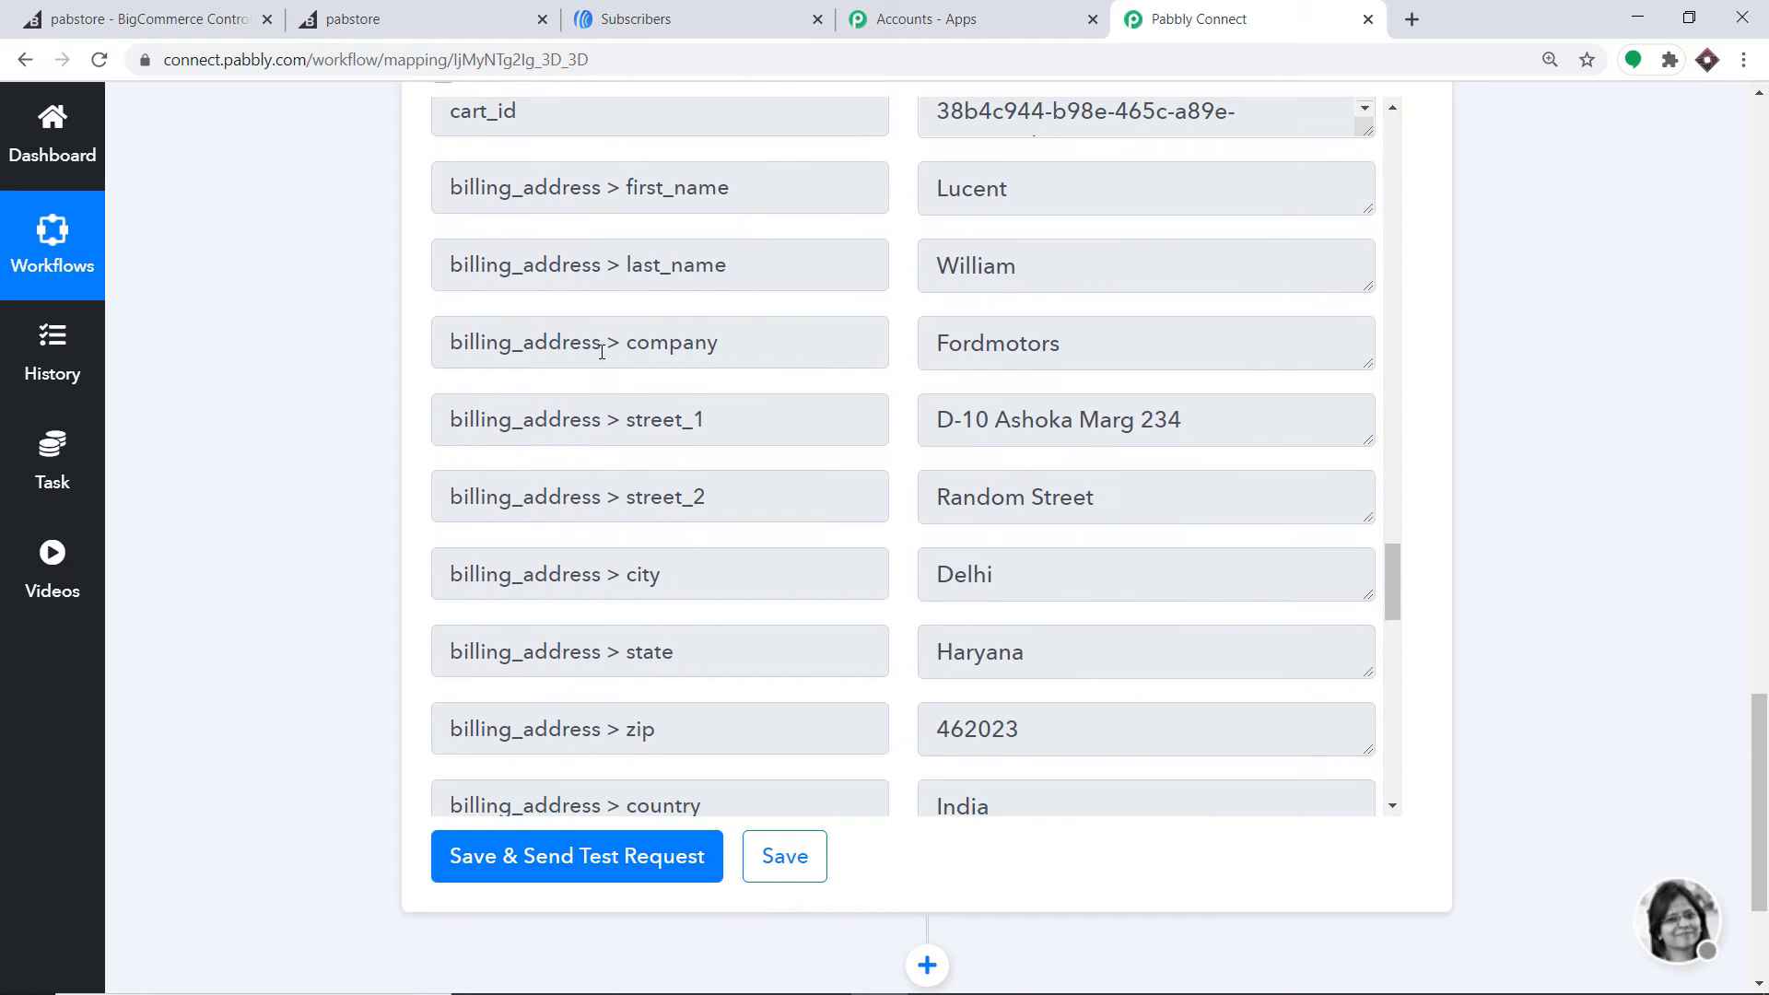
scroll(1033, 350, down, 2)
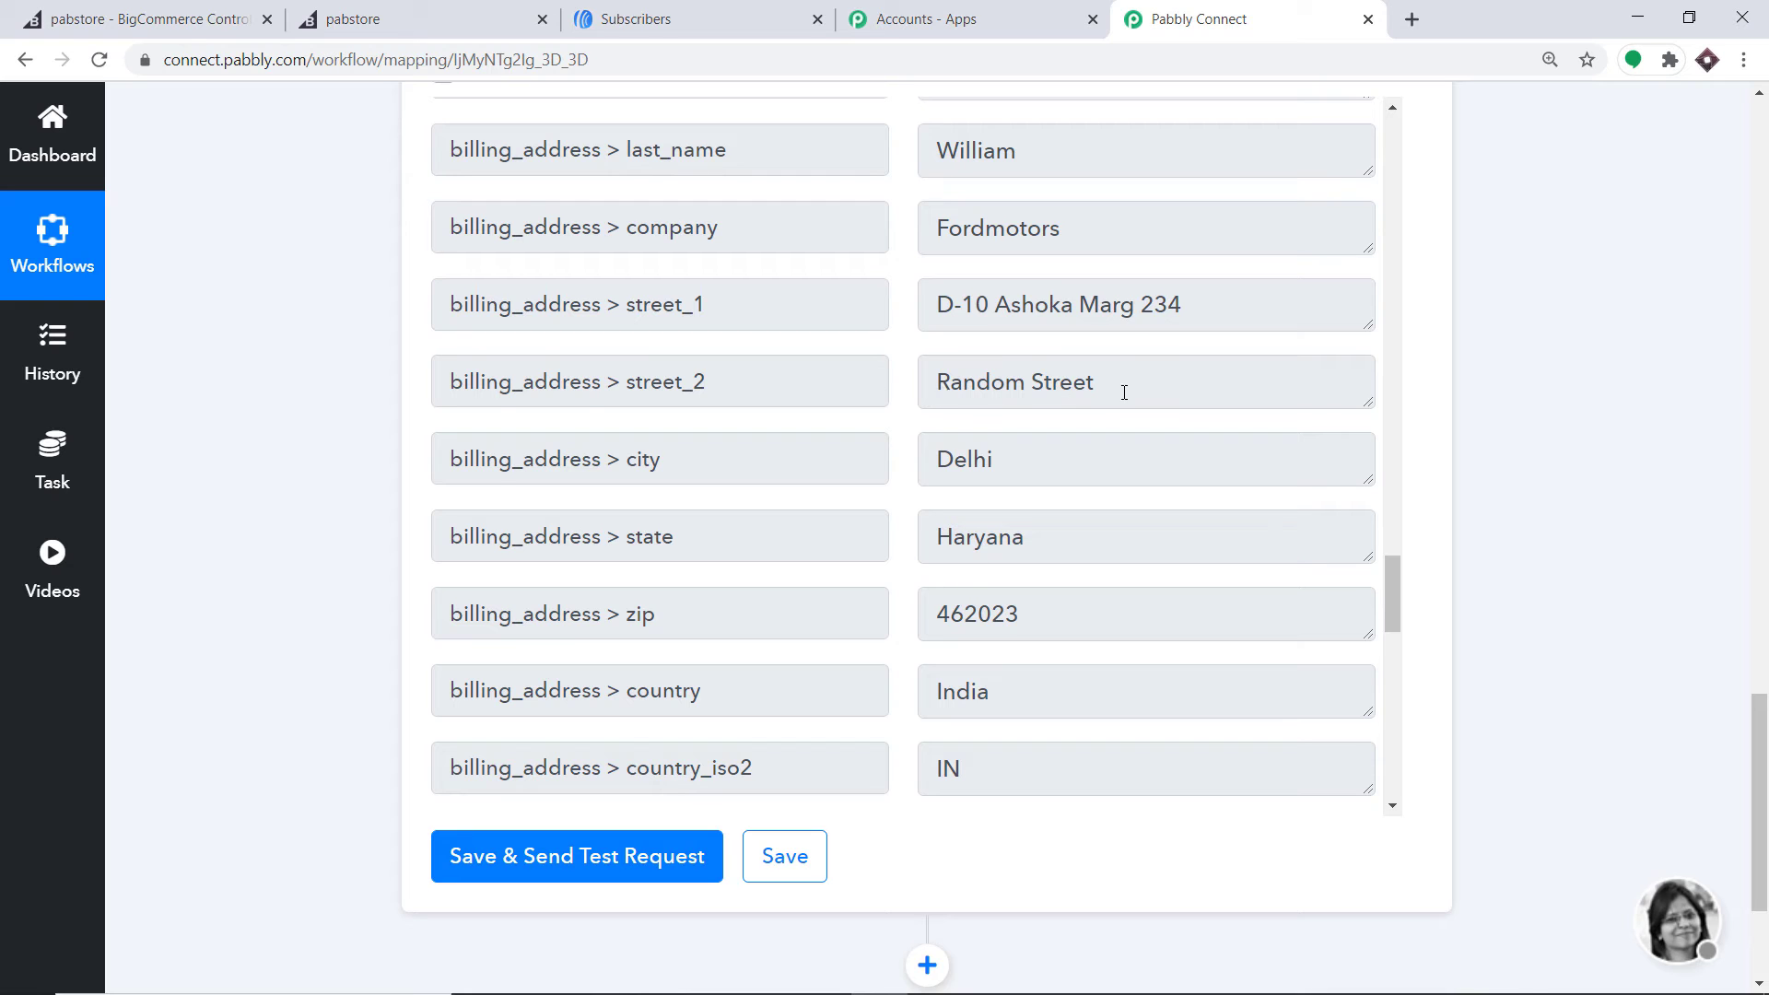
scroll(1050, 405, down, 2)
scroll(1015, 445, down, 3)
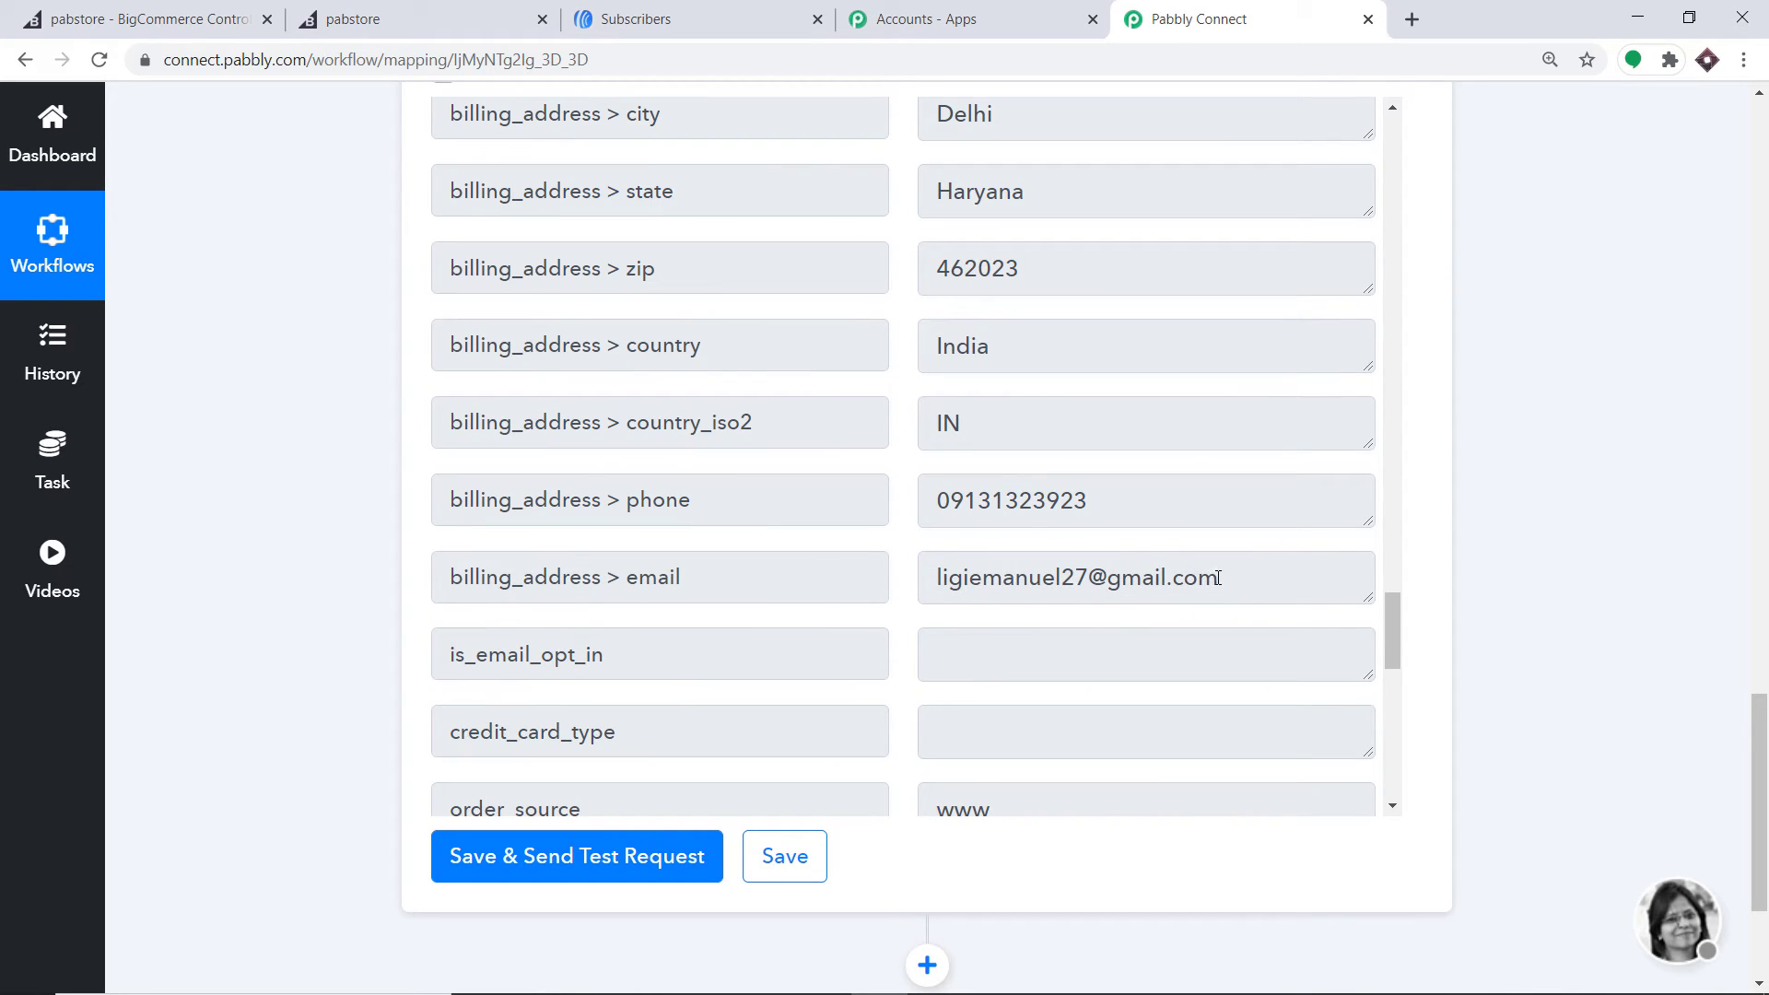
Add another action step to the workflow using AWeber with the Add Subscriber event
drag(1765, 731, 1765, 794)
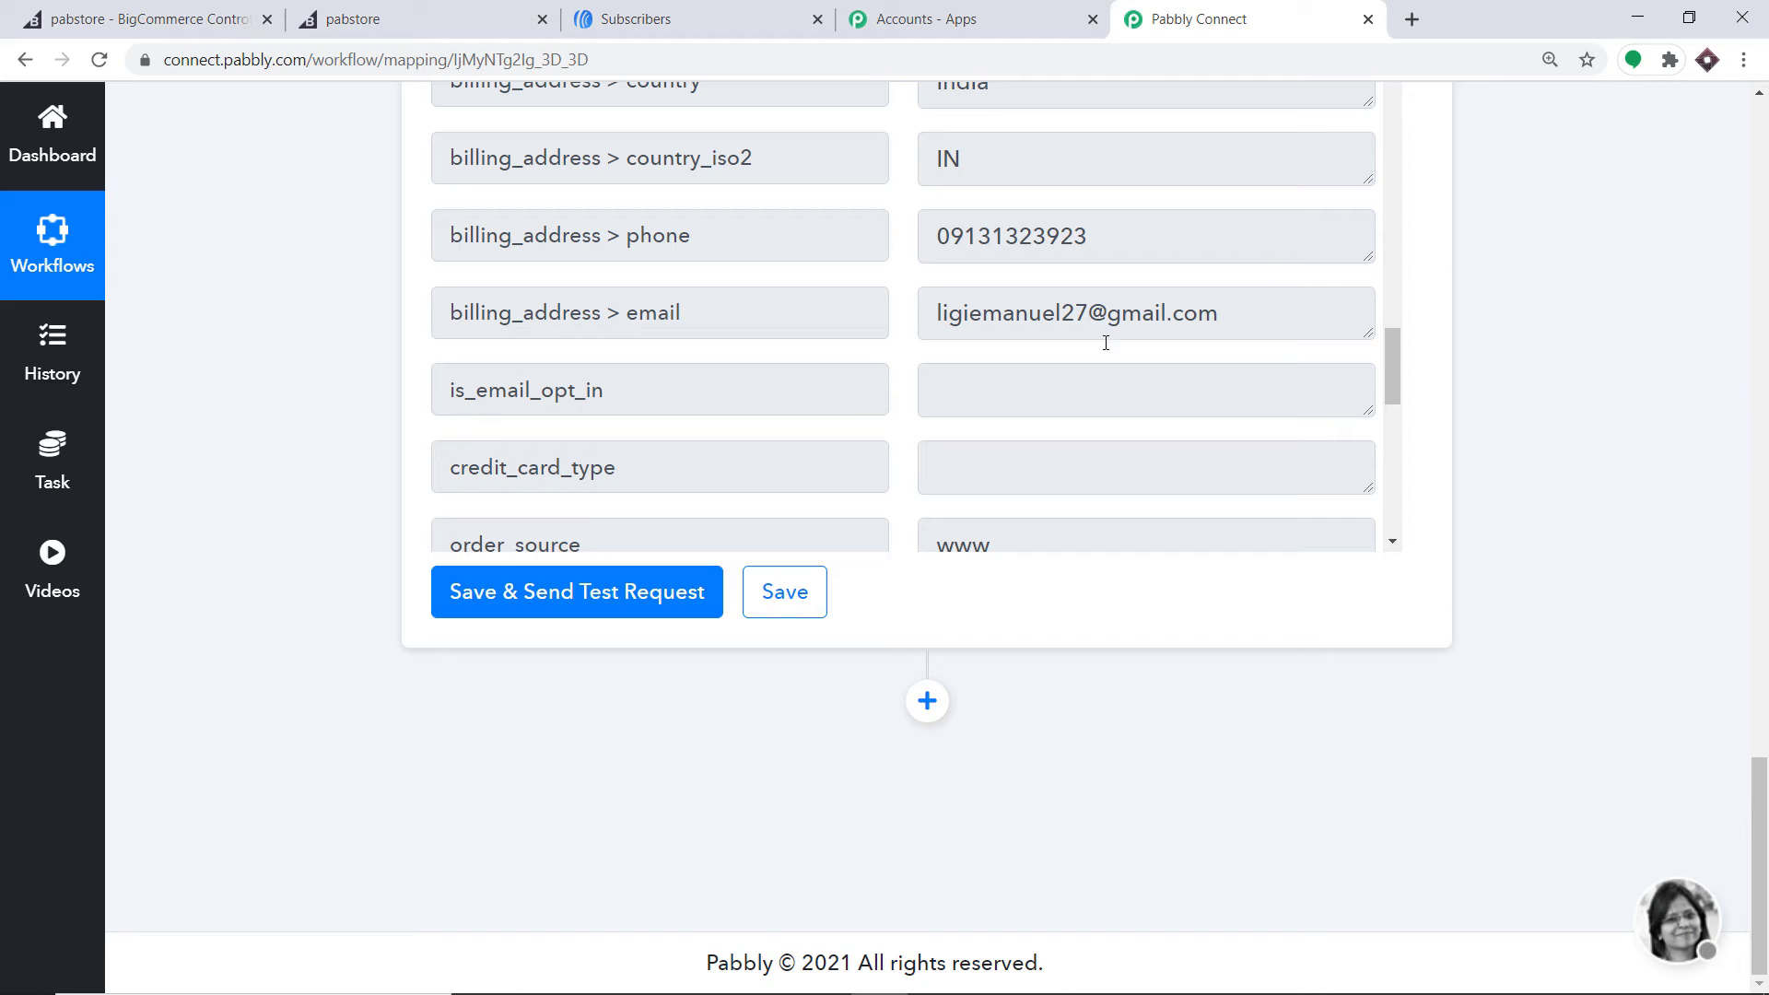
click(927, 701)
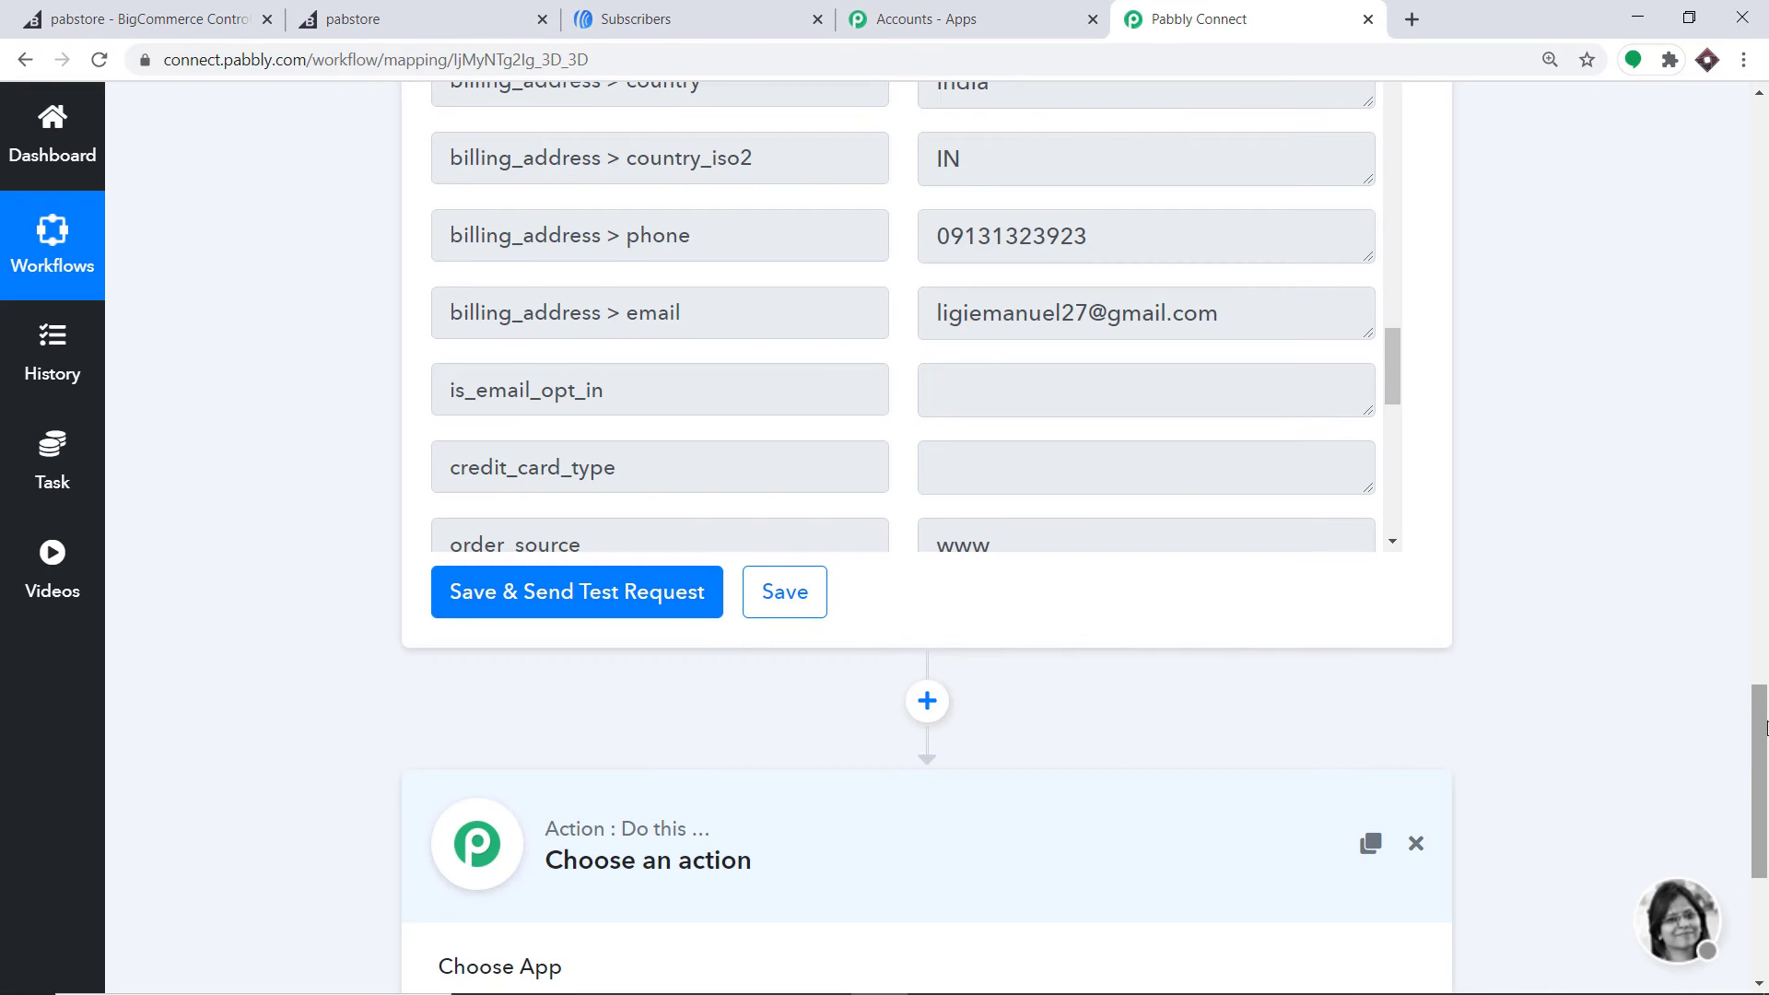
drag(1765, 737, 1766, 864)
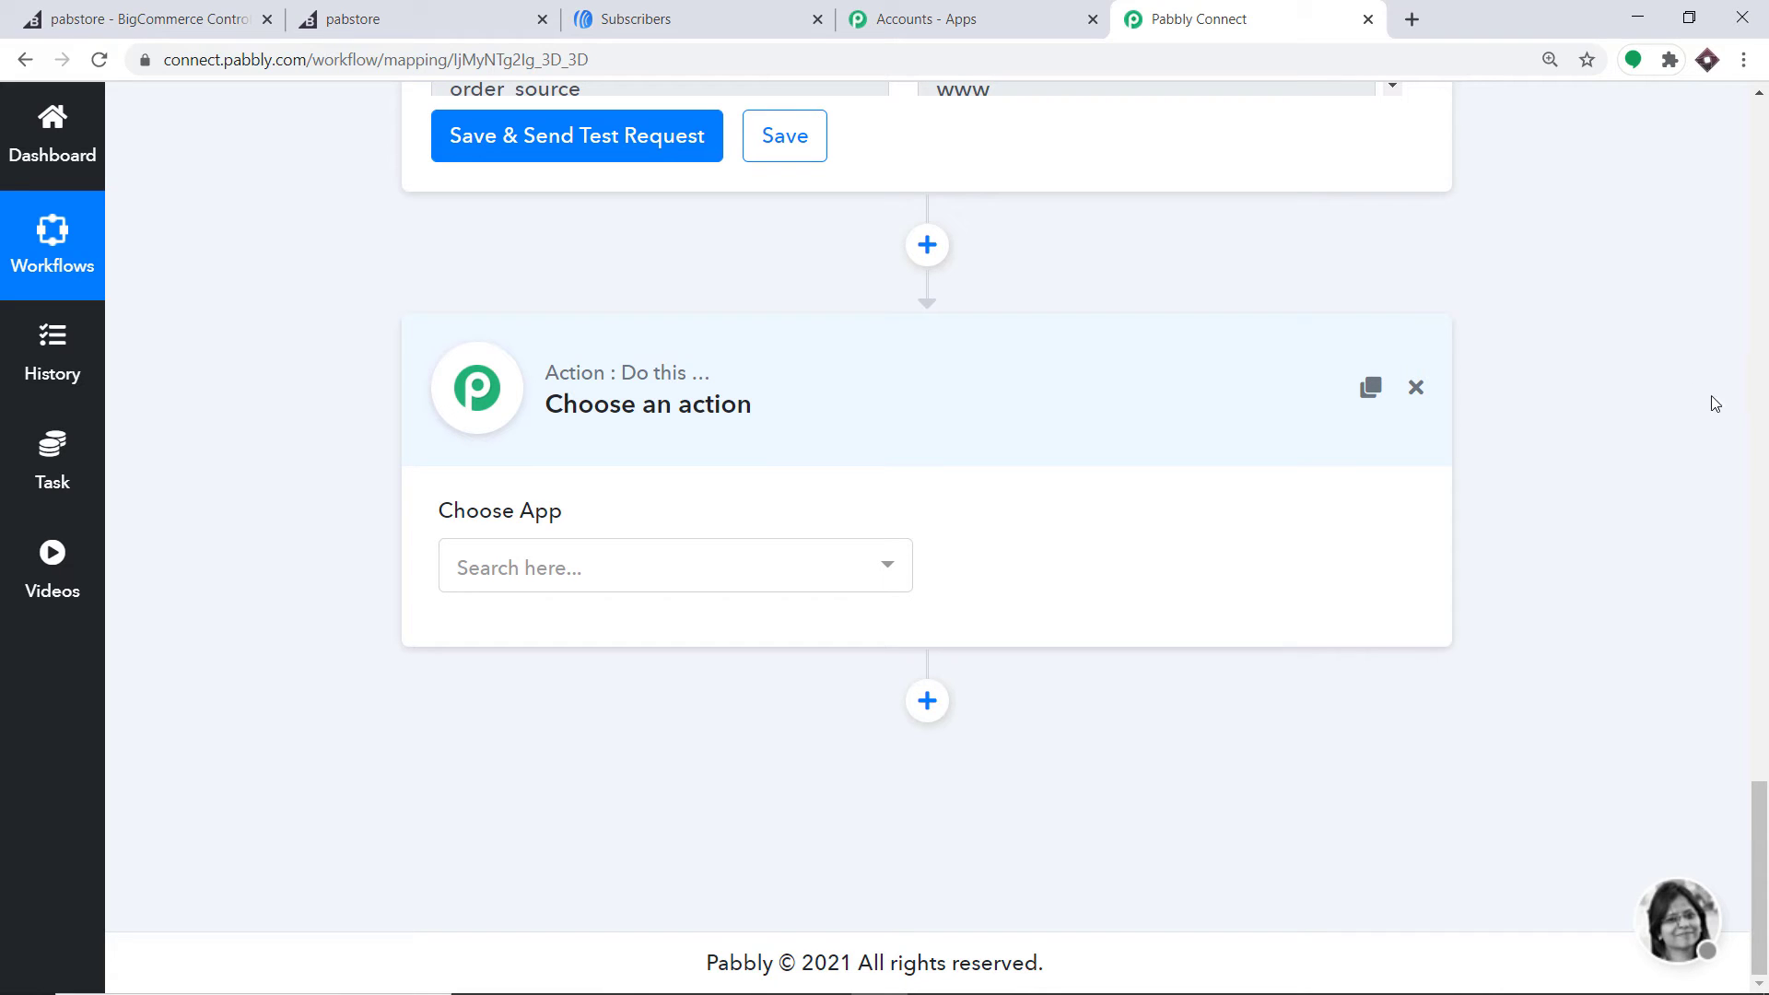
click(806, 590)
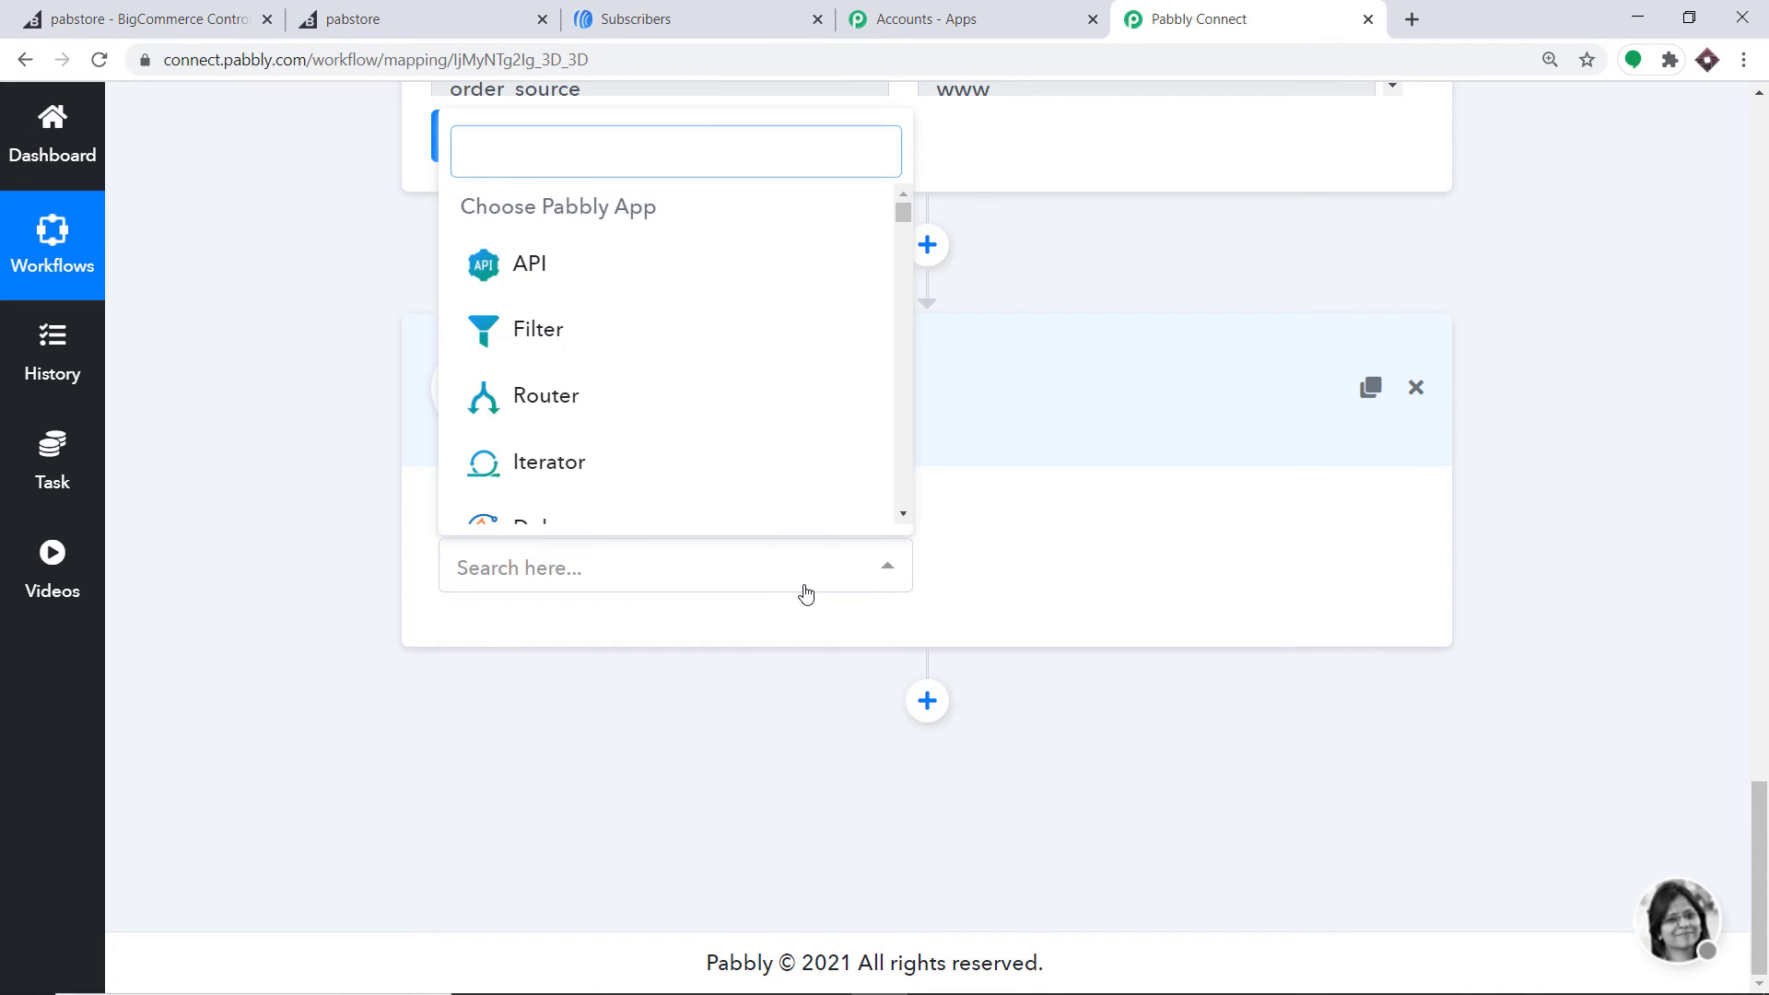
text(aweber)
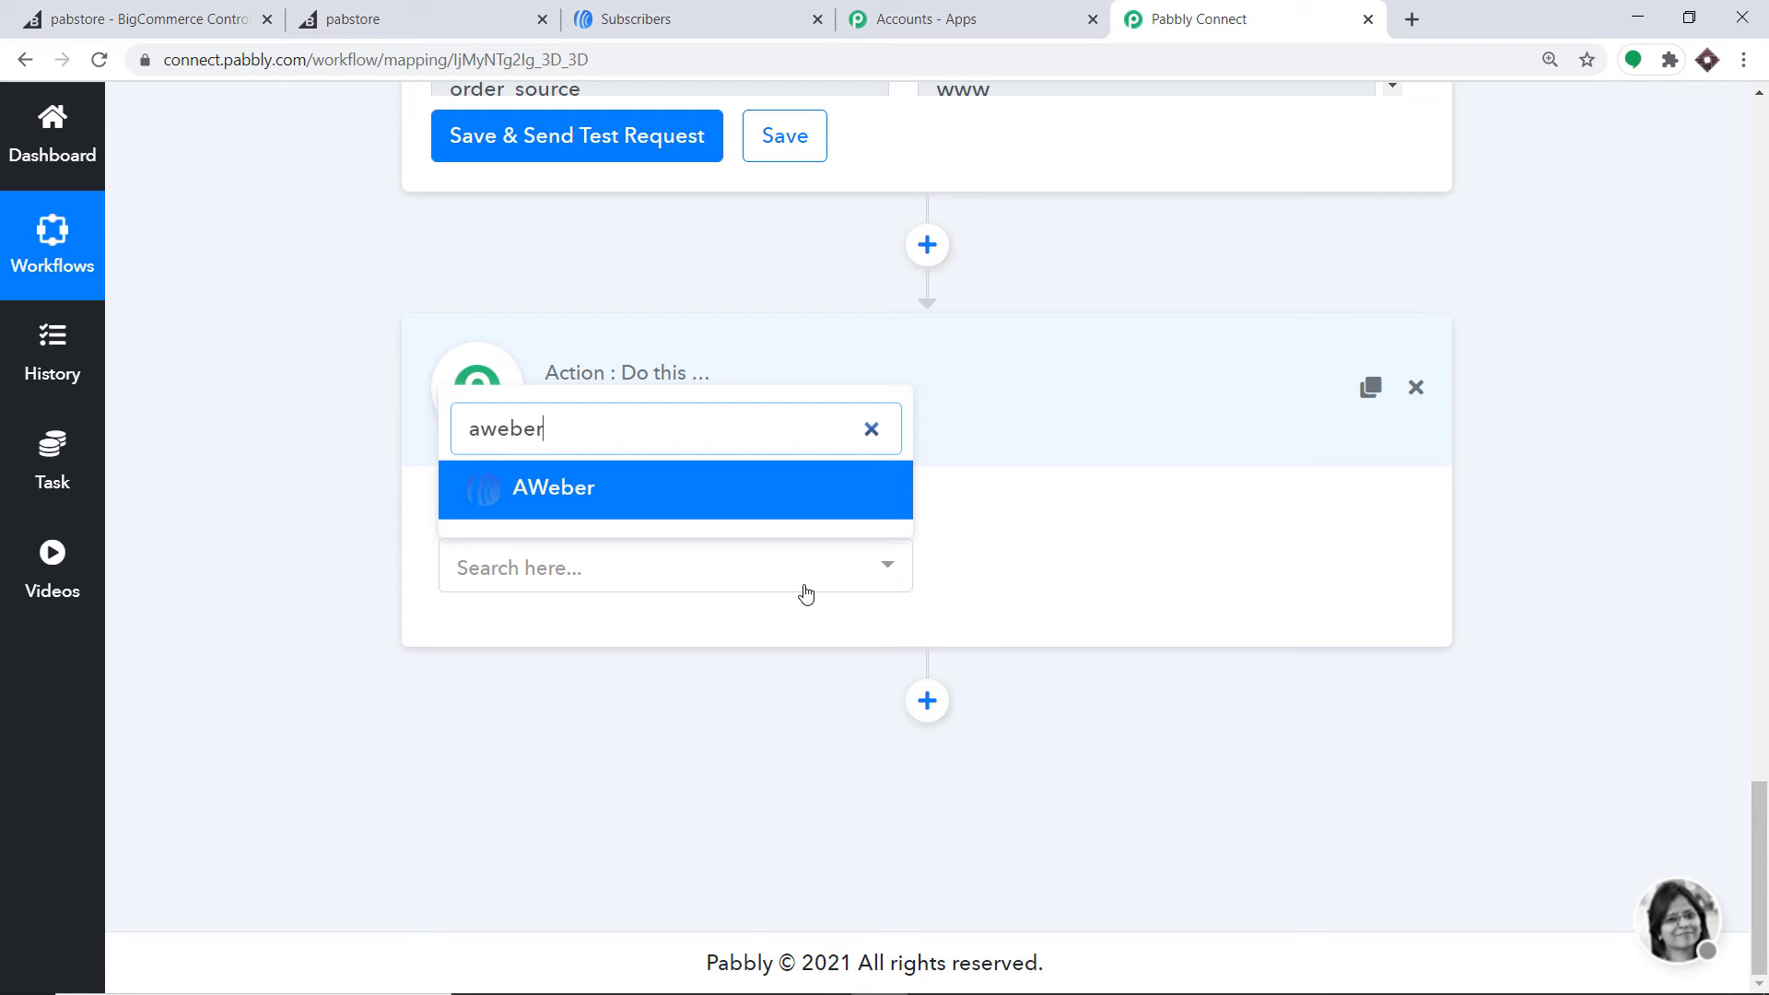
click(716, 501)
click(1186, 581)
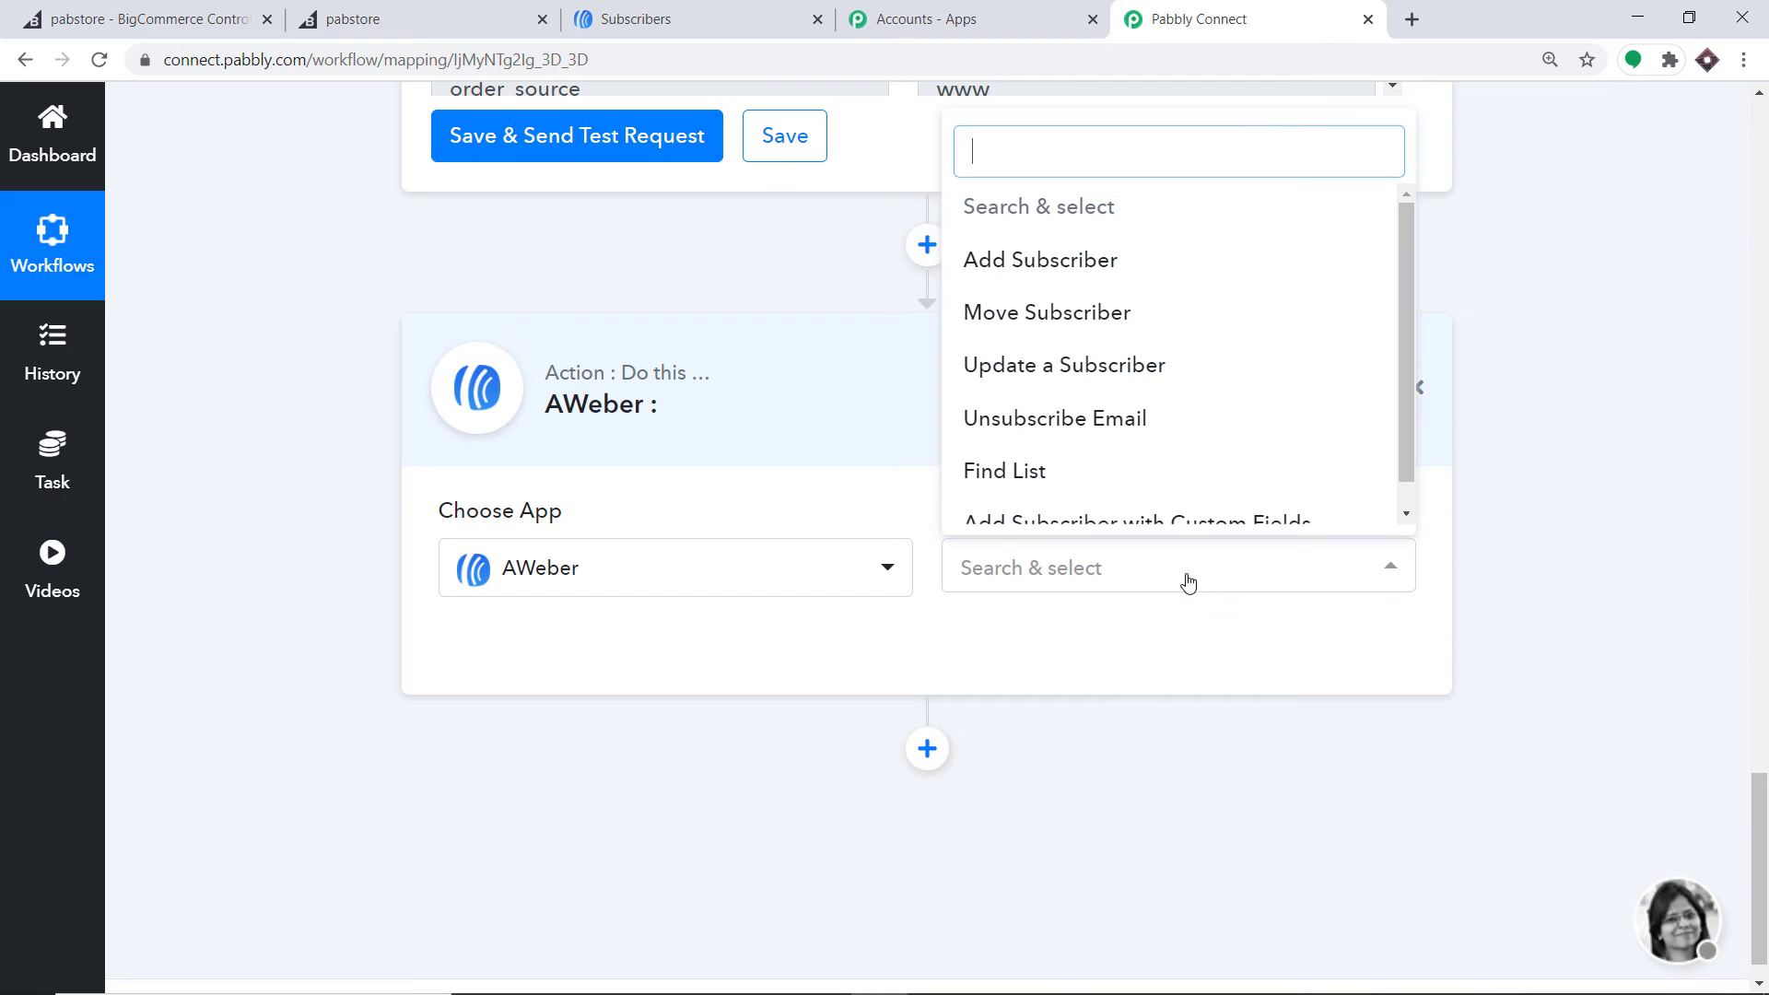
click(1166, 271)
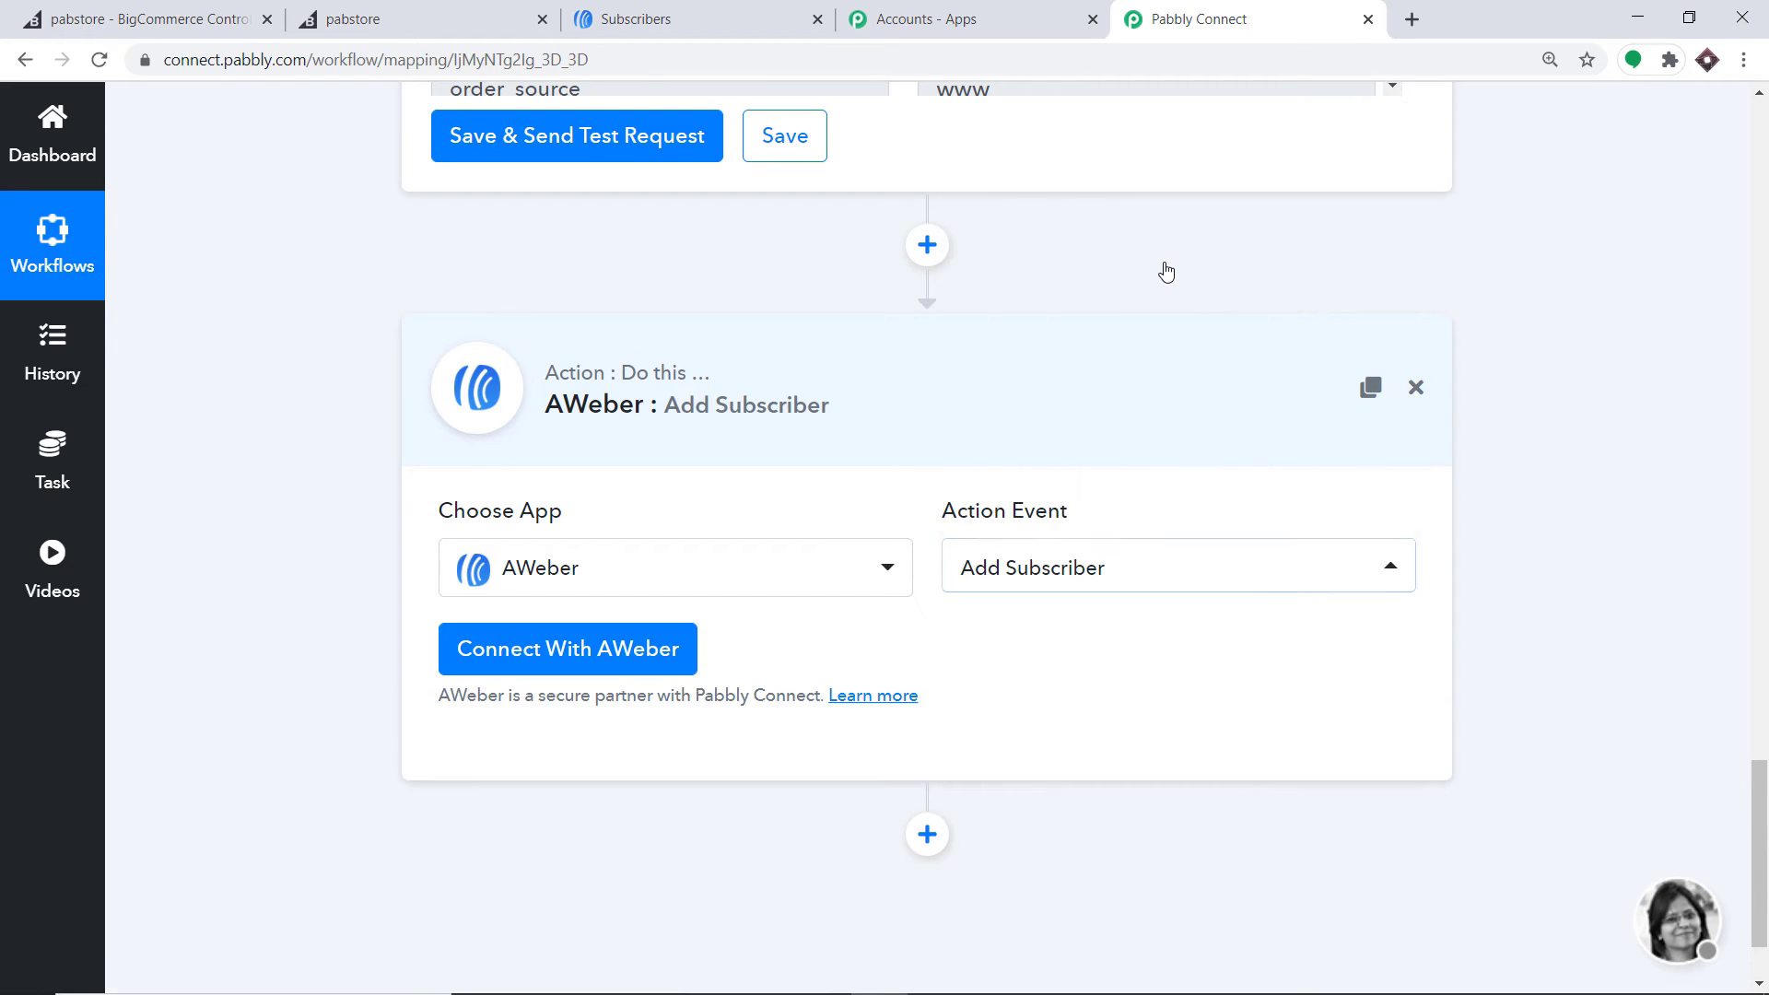
Connect the action to AWeber with new credentials, passing the robot check and allowing Pabbly Connect access to the account
click(587, 662)
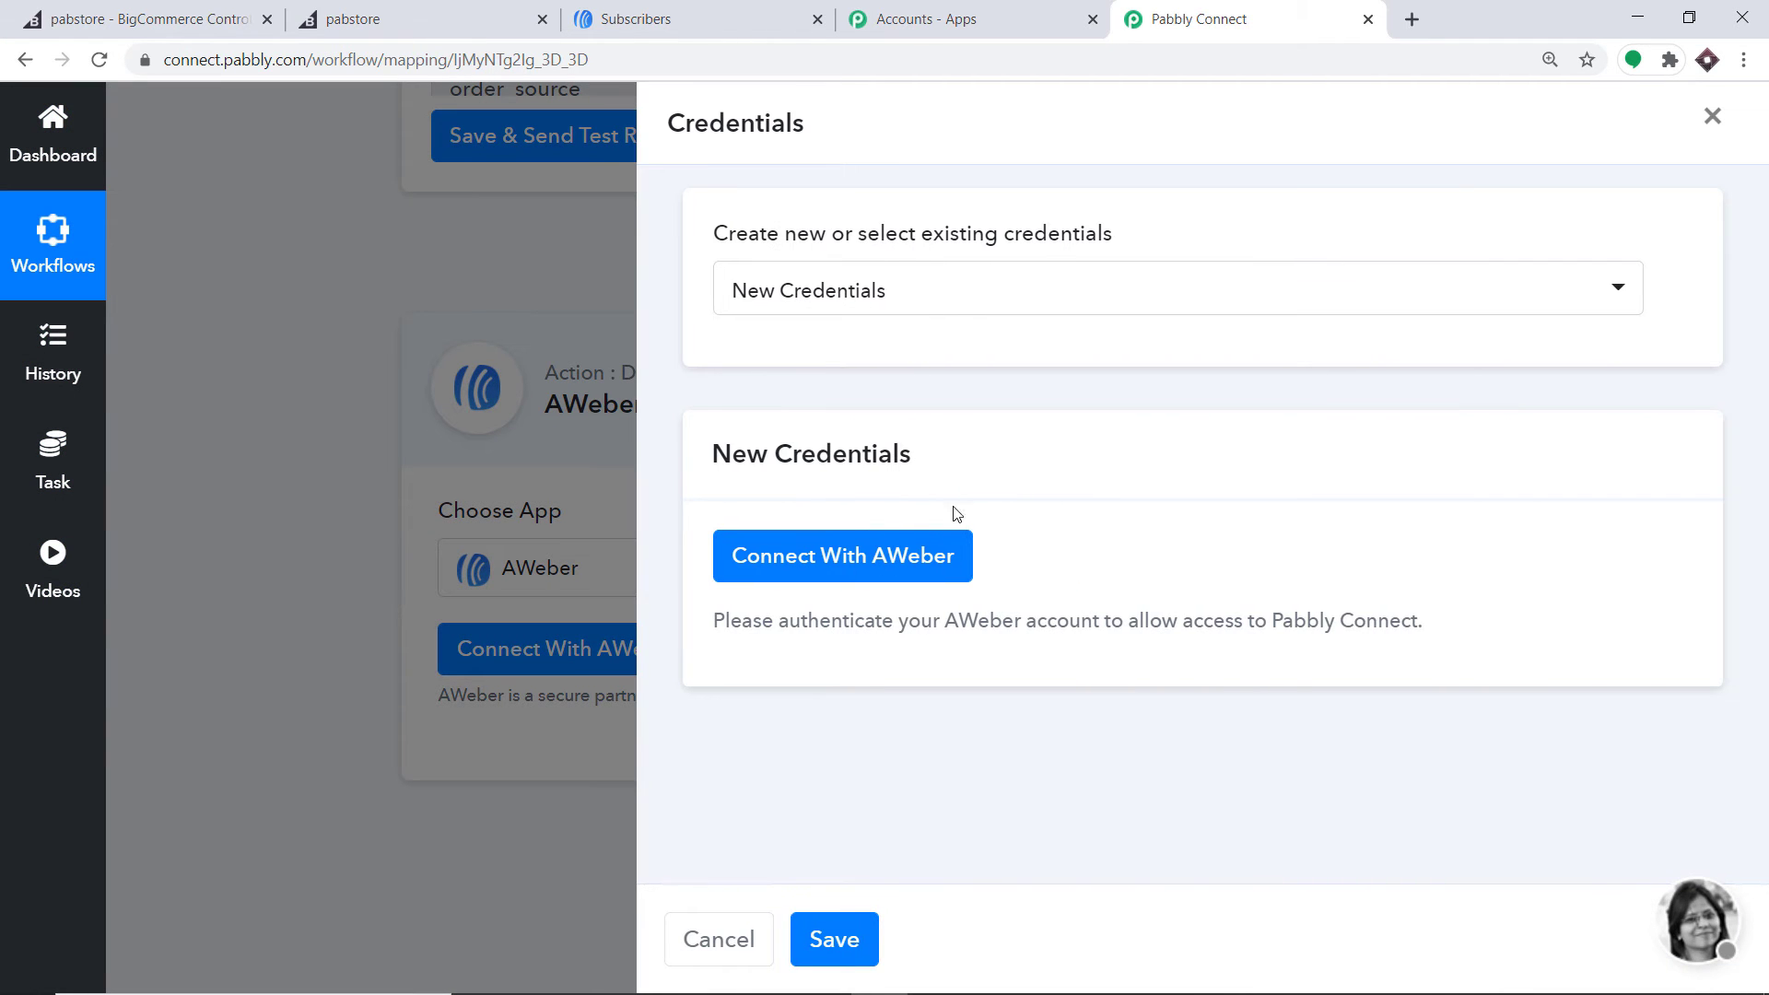
click(791, 573)
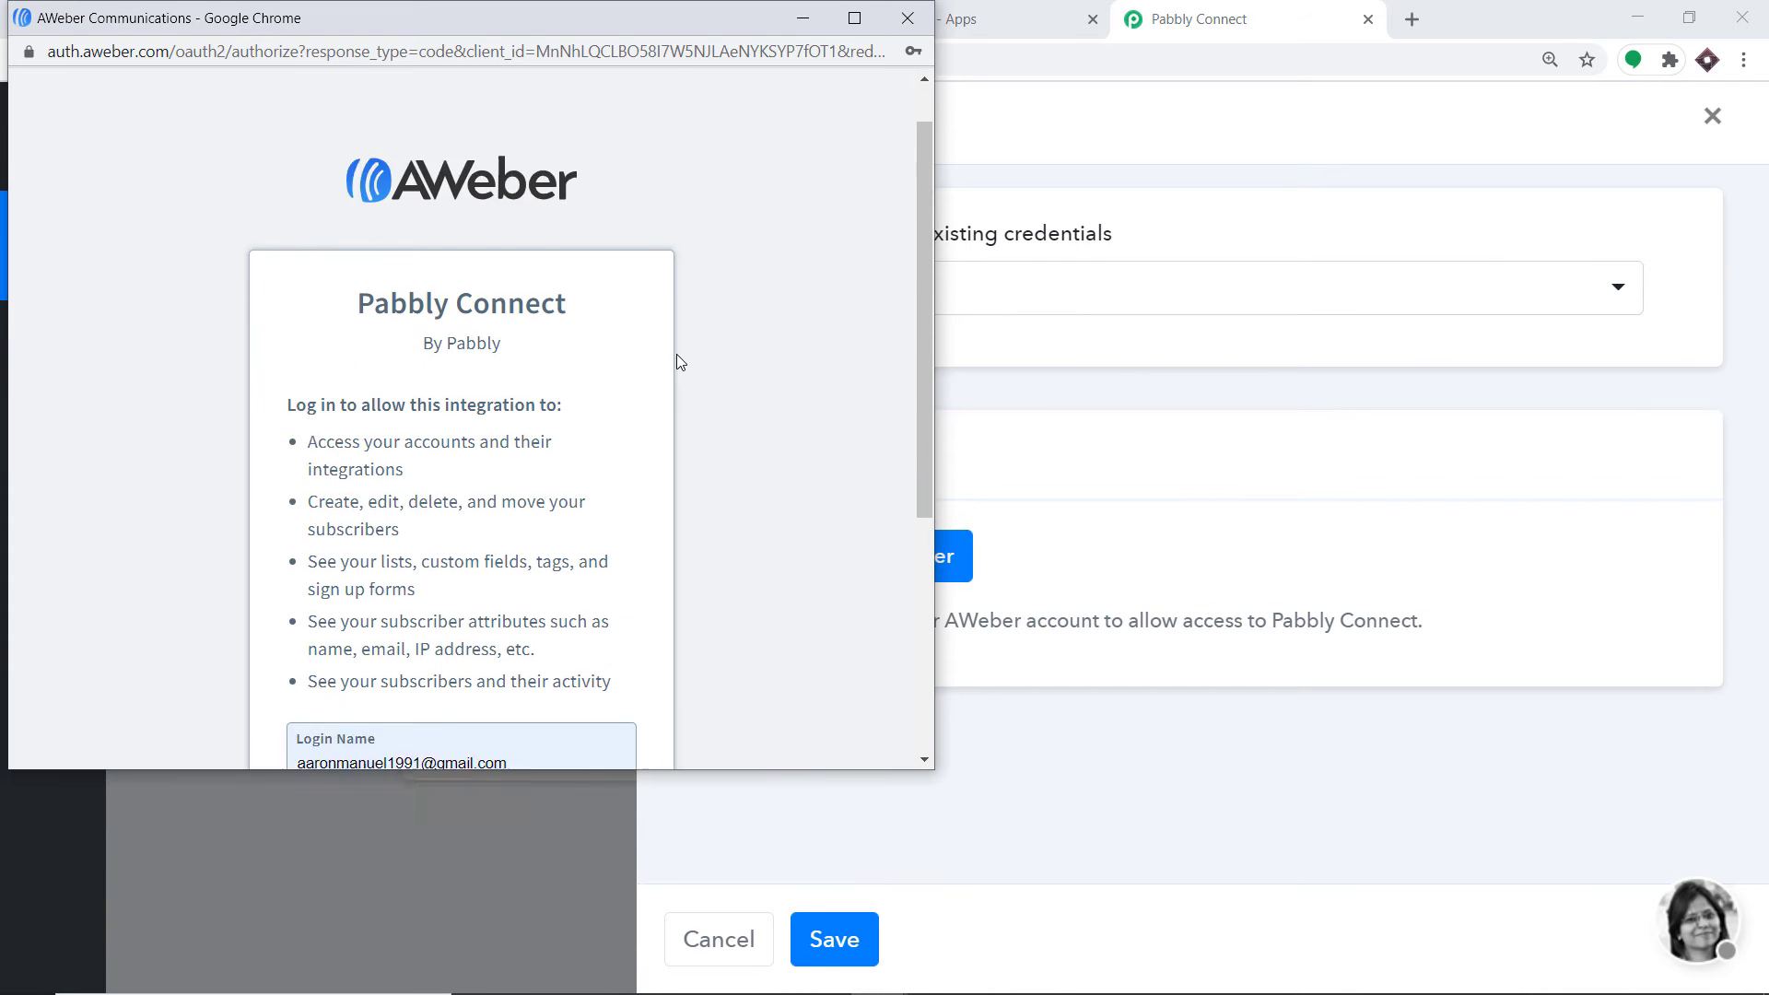
scroll(679, 361, down, 3)
scroll(676, 359, up, 2)
click(316, 648)
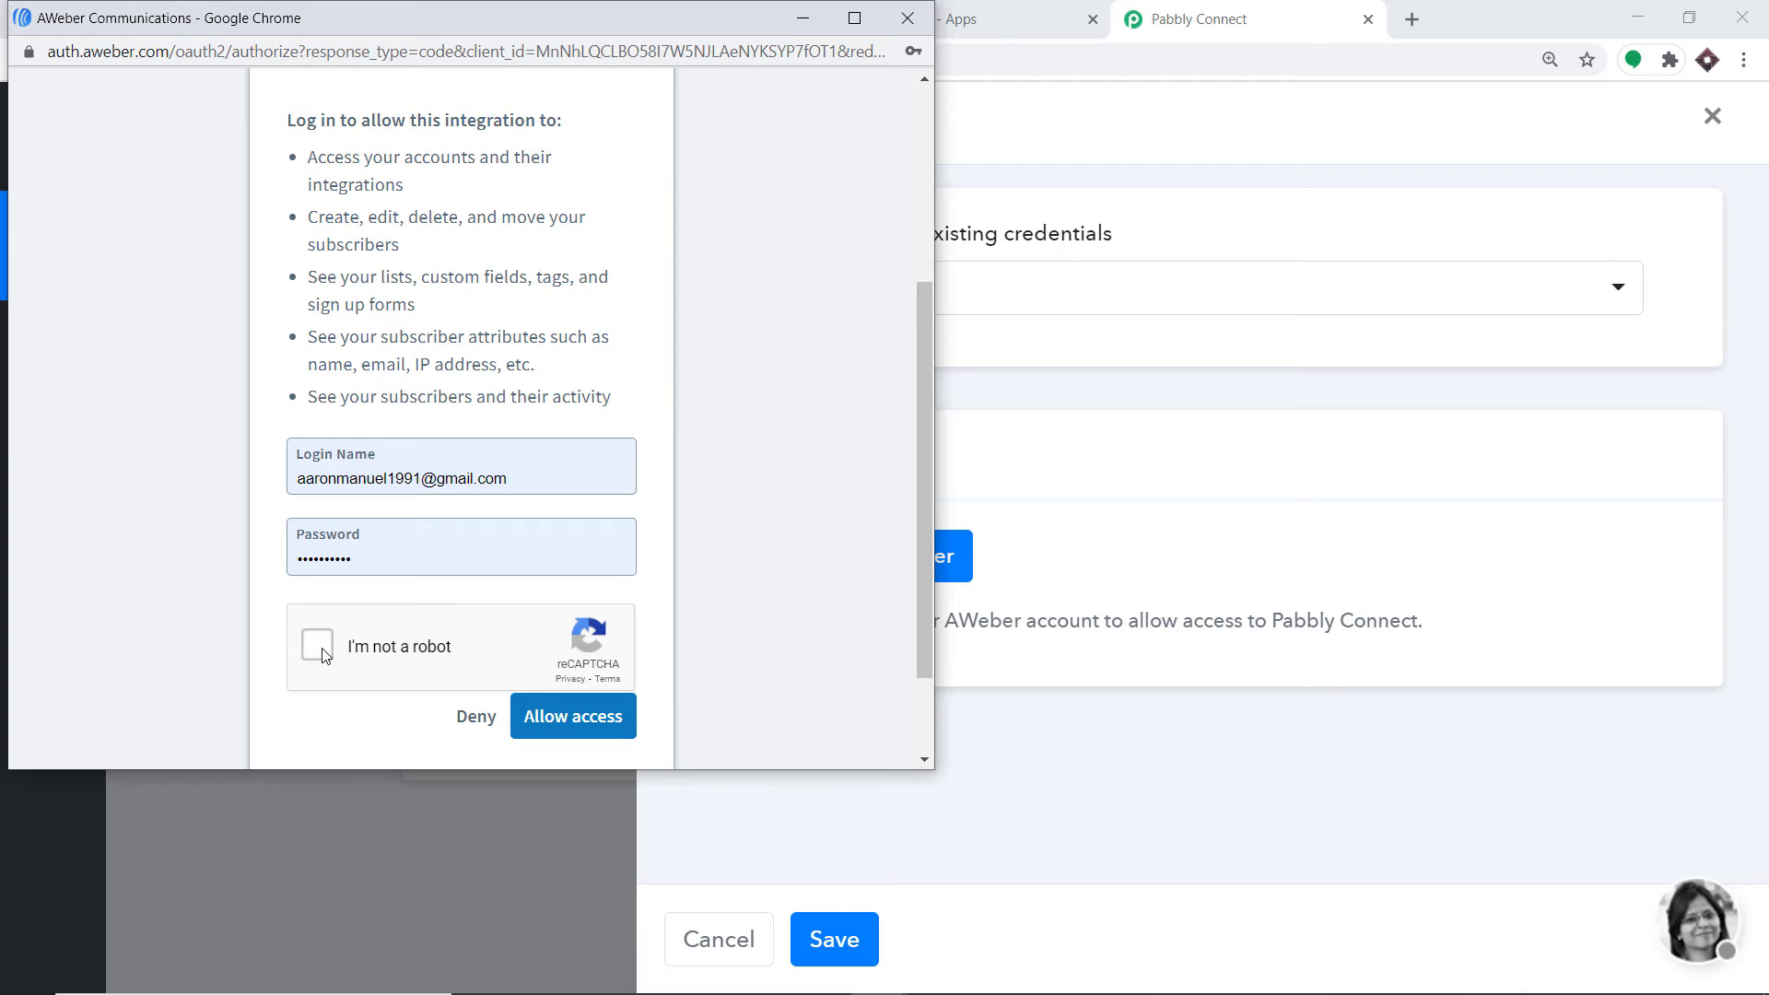
scroll(676, 563, down, 1)
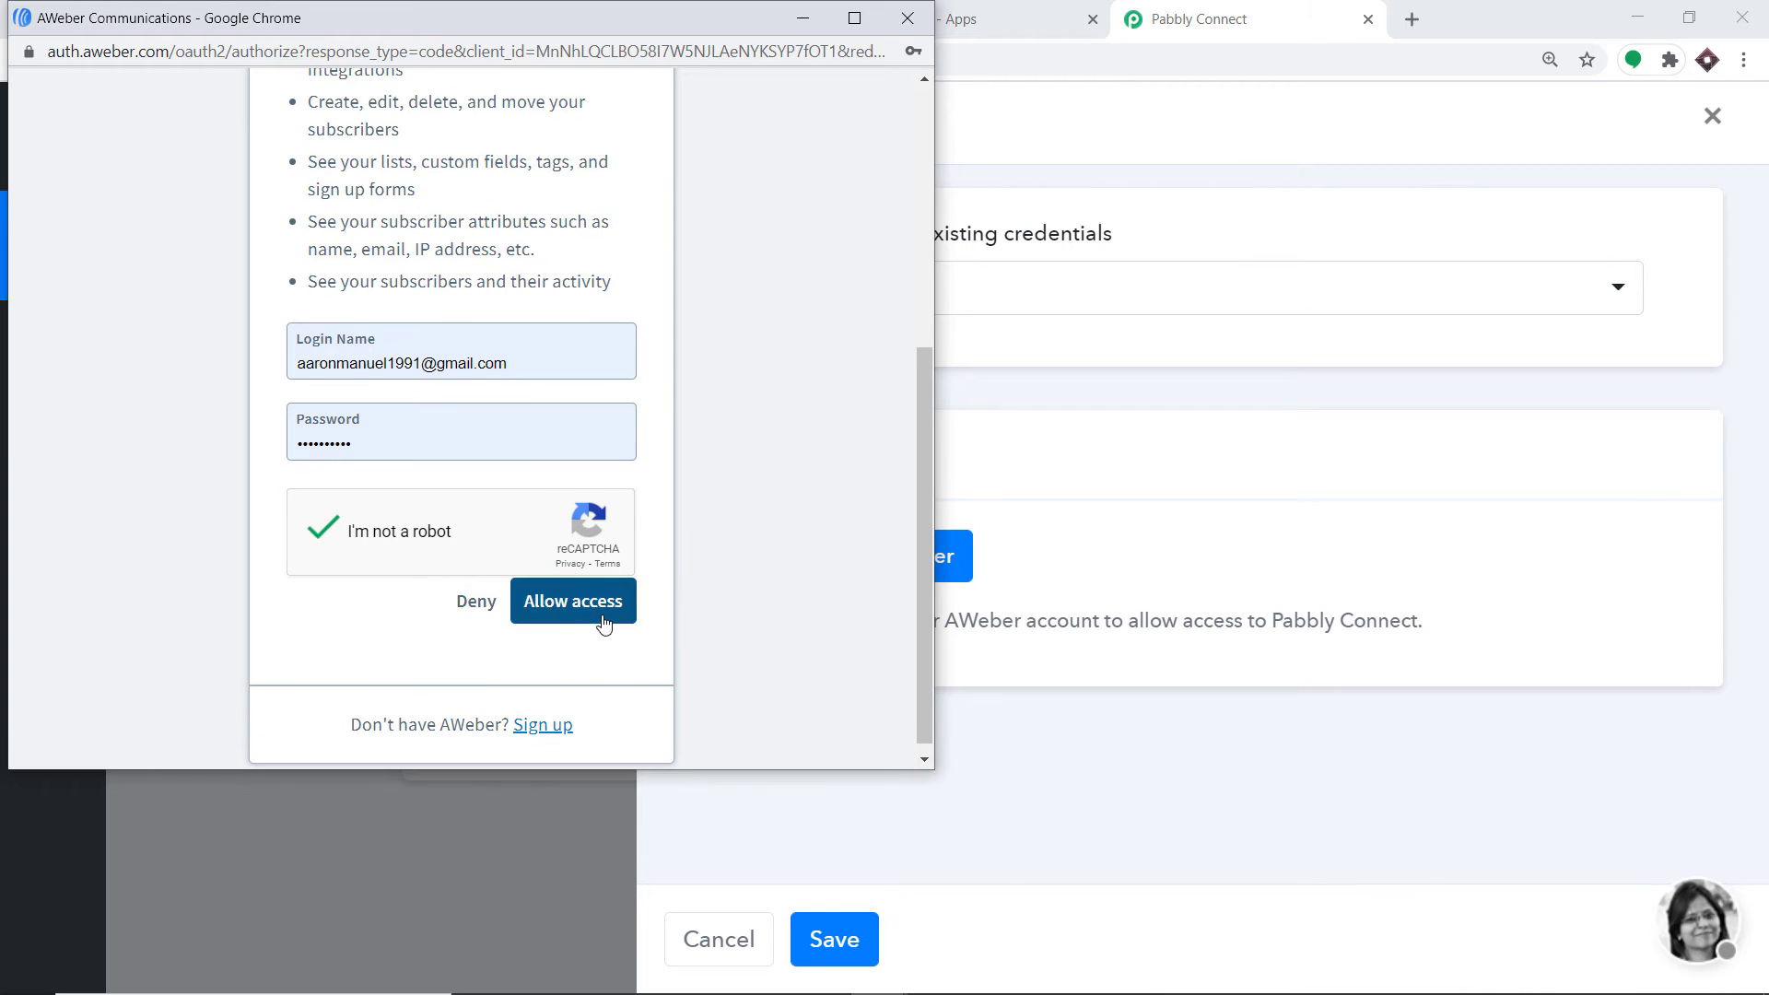
scroll(599, 622, up, 4)
scroll(572, 552, down, 4)
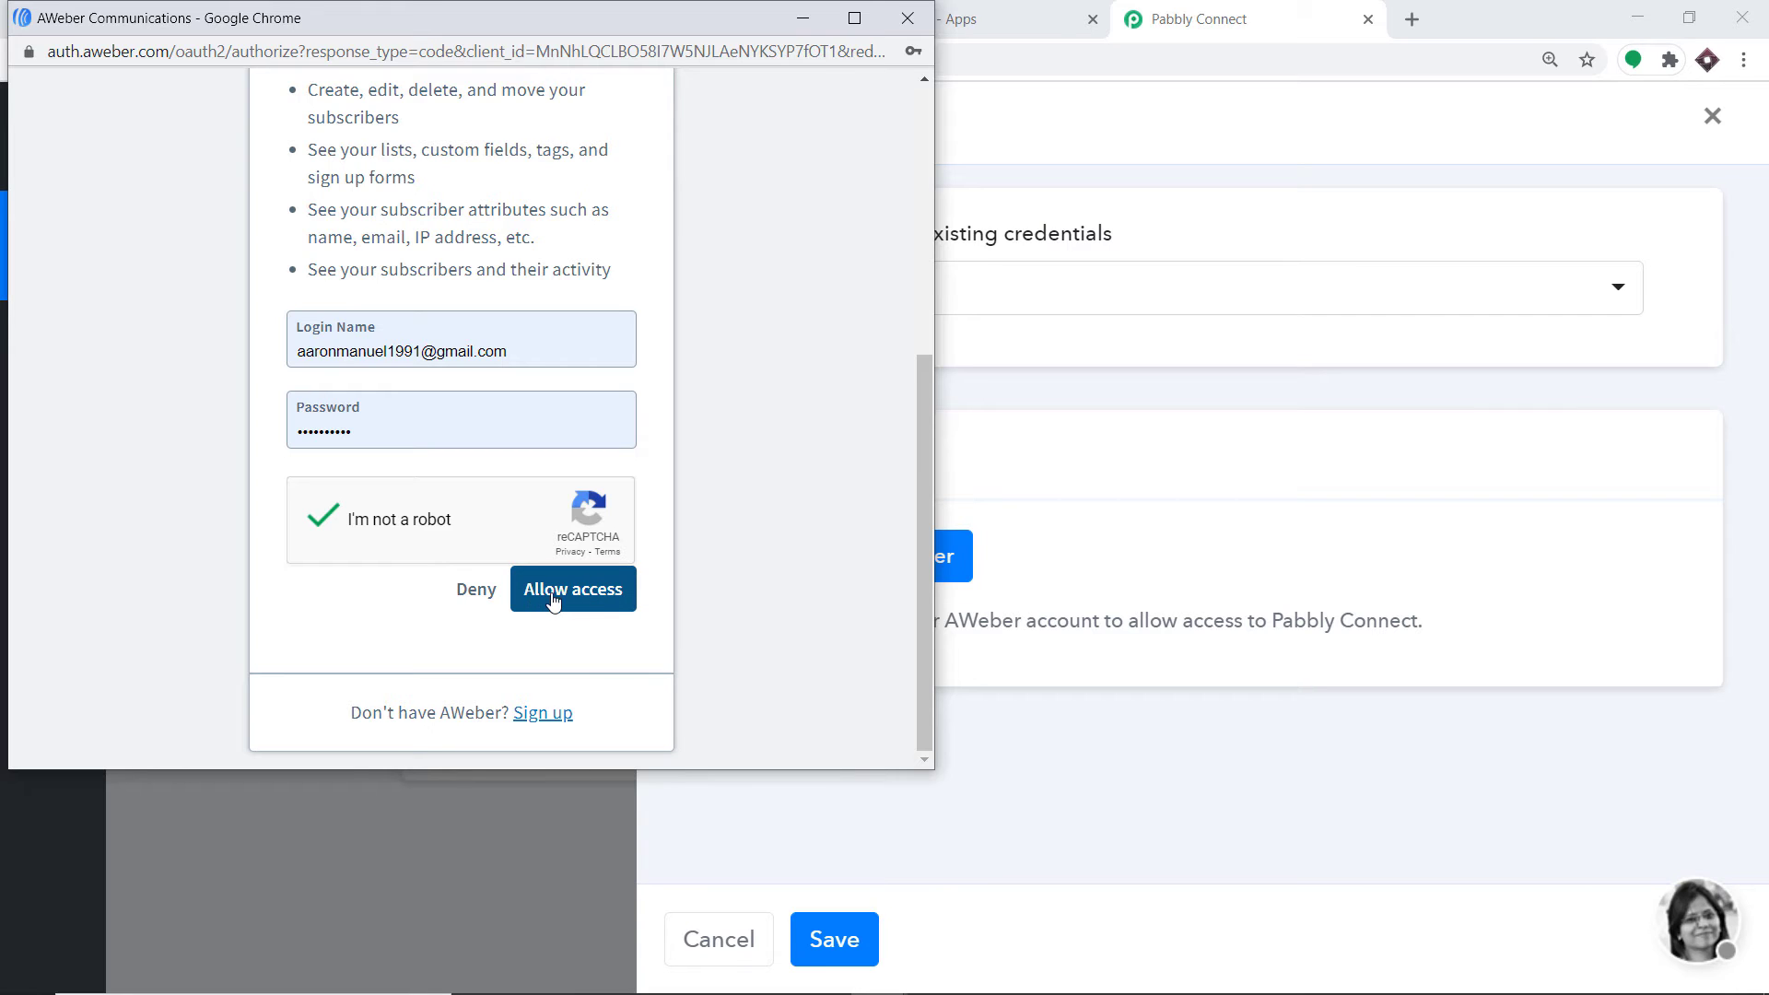
click(586, 599)
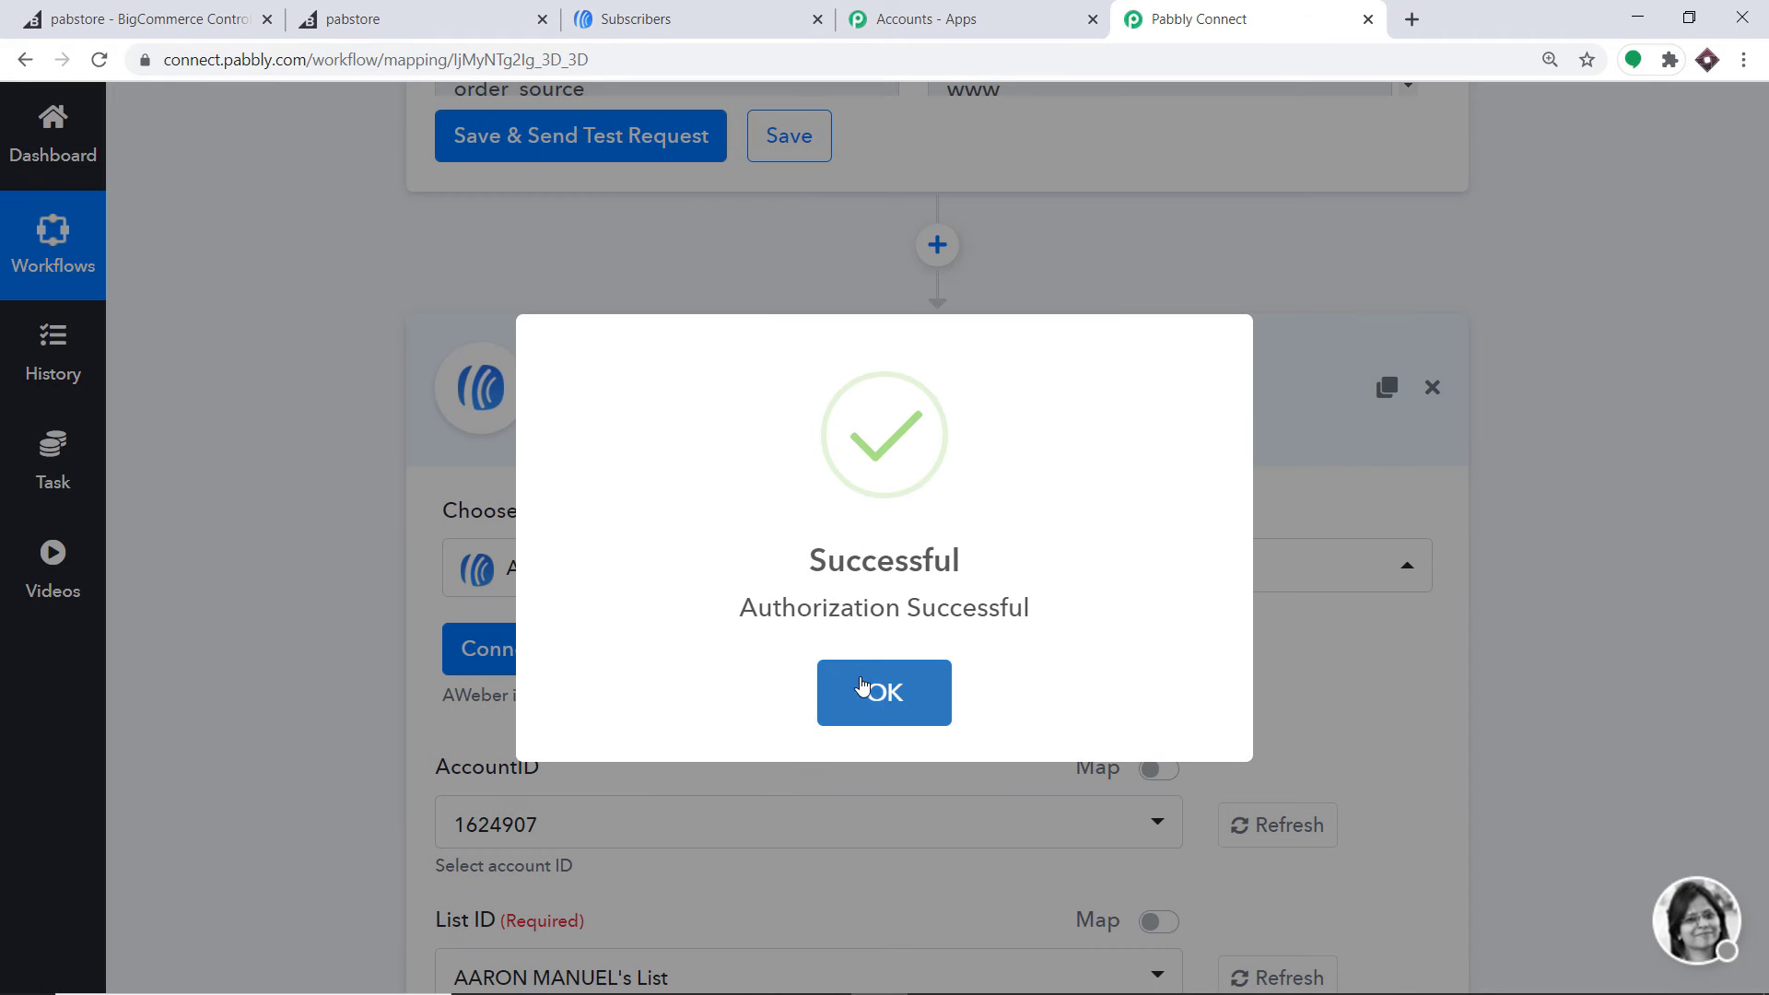
click(881, 697)
Compare the action's AccountID and List ID selections with the account and active list in AWeber, and return to Pabbly Connect
scroll(987, 501, down, 5)
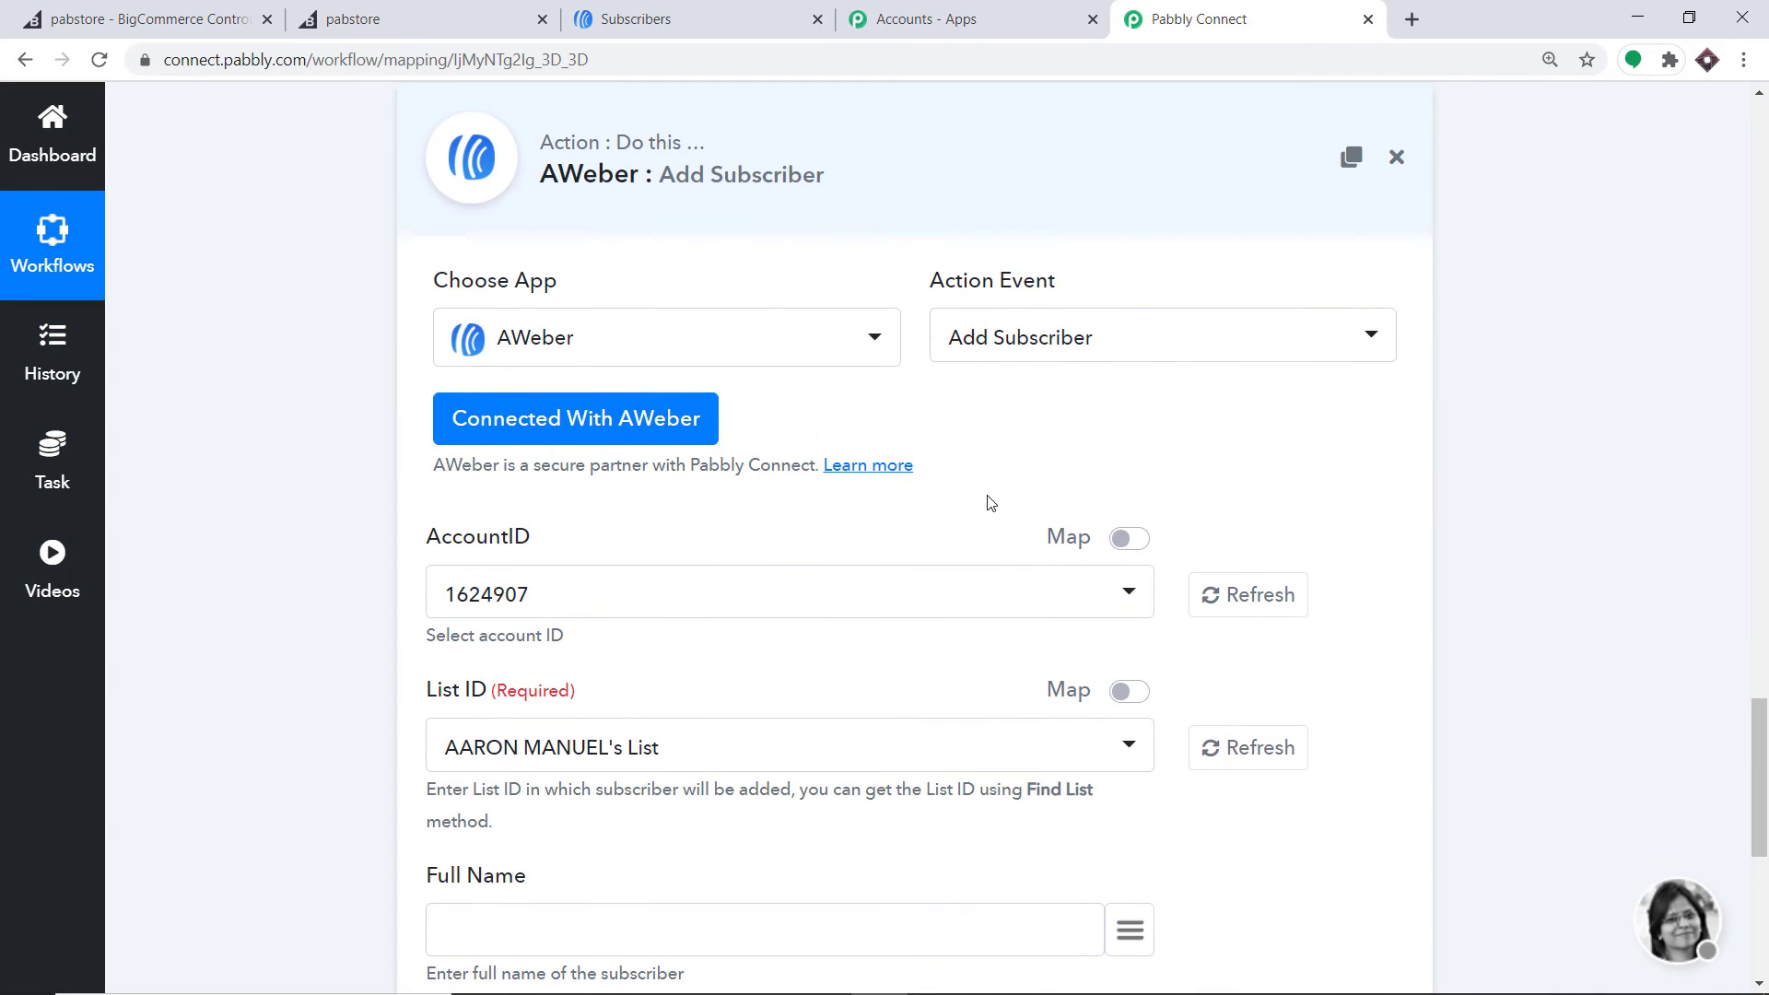
scroll(893, 372, down, 2)
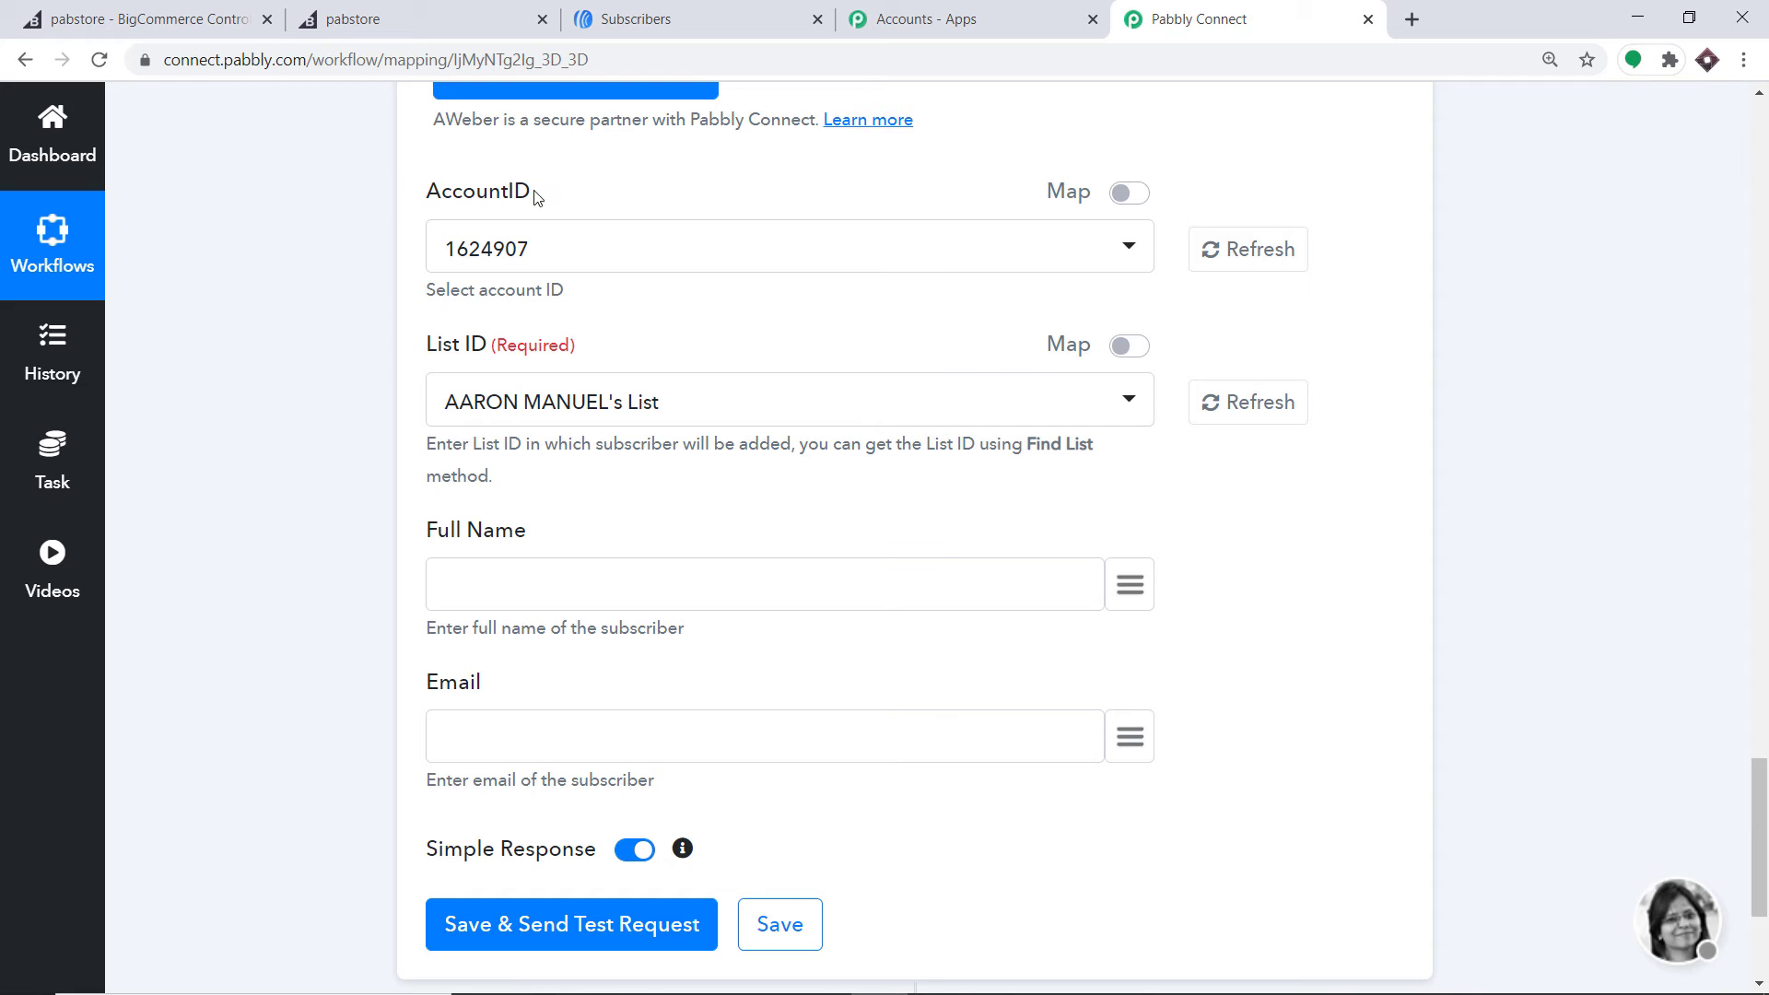
click(662, 19)
click(1546, 122)
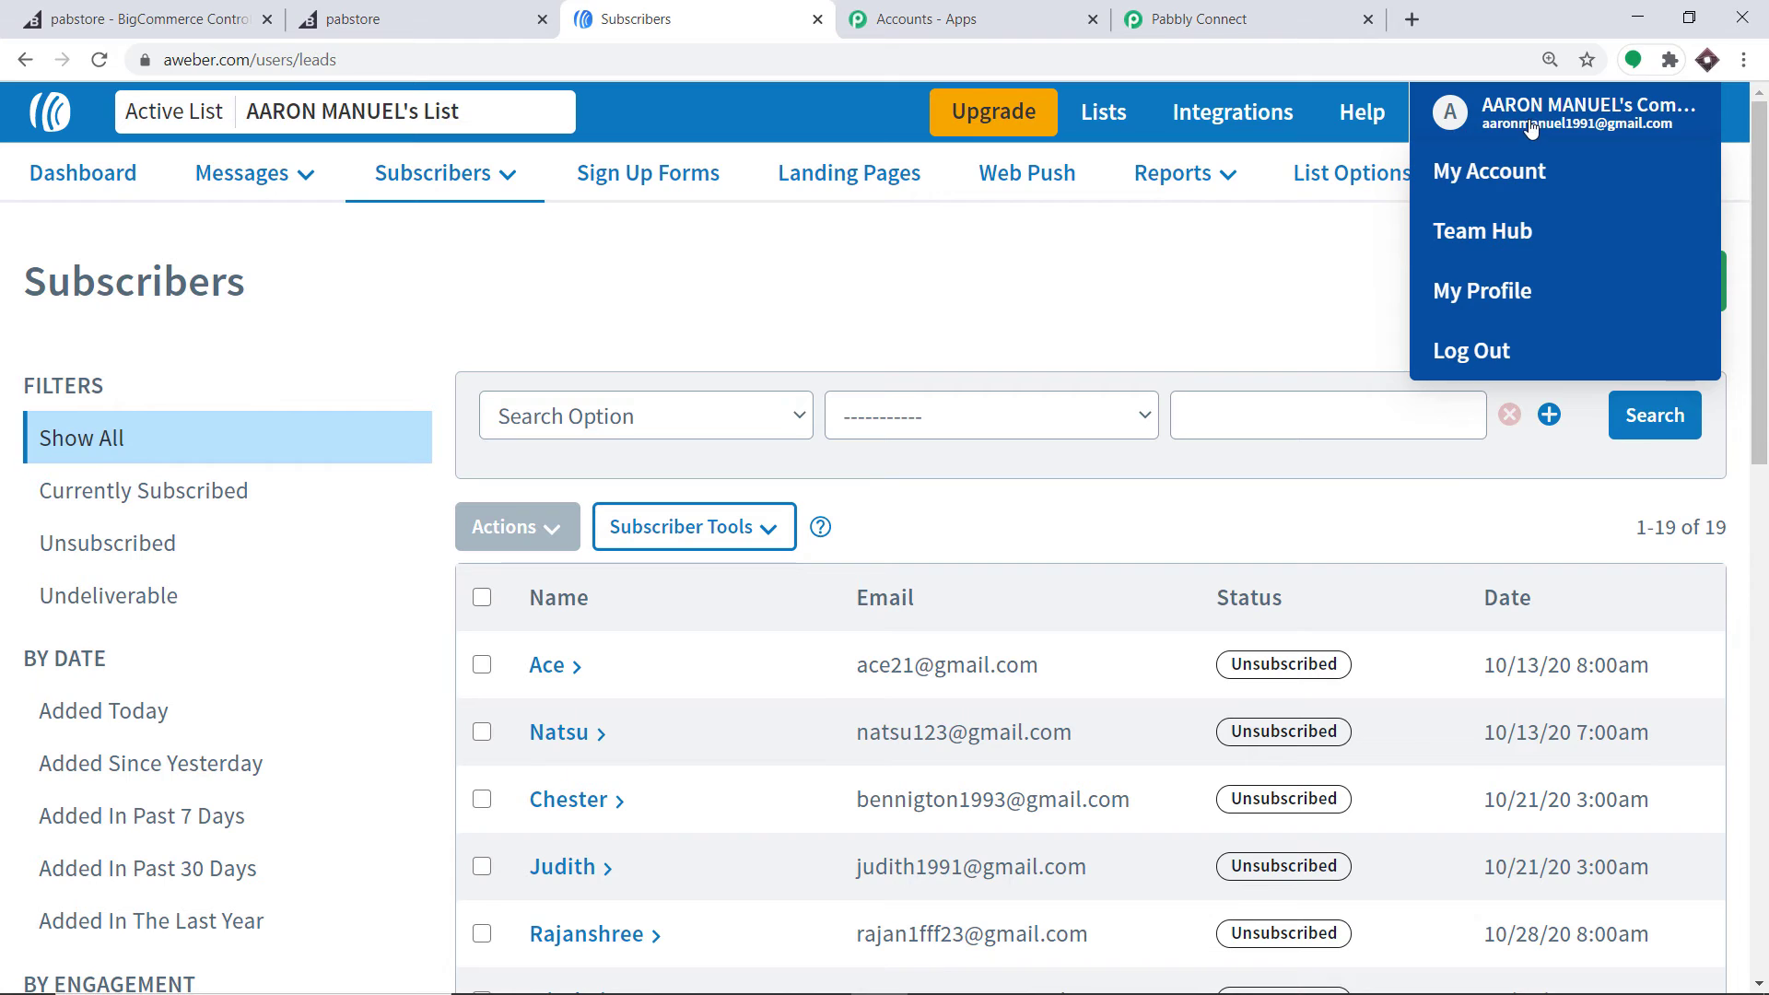
click(1233, 7)
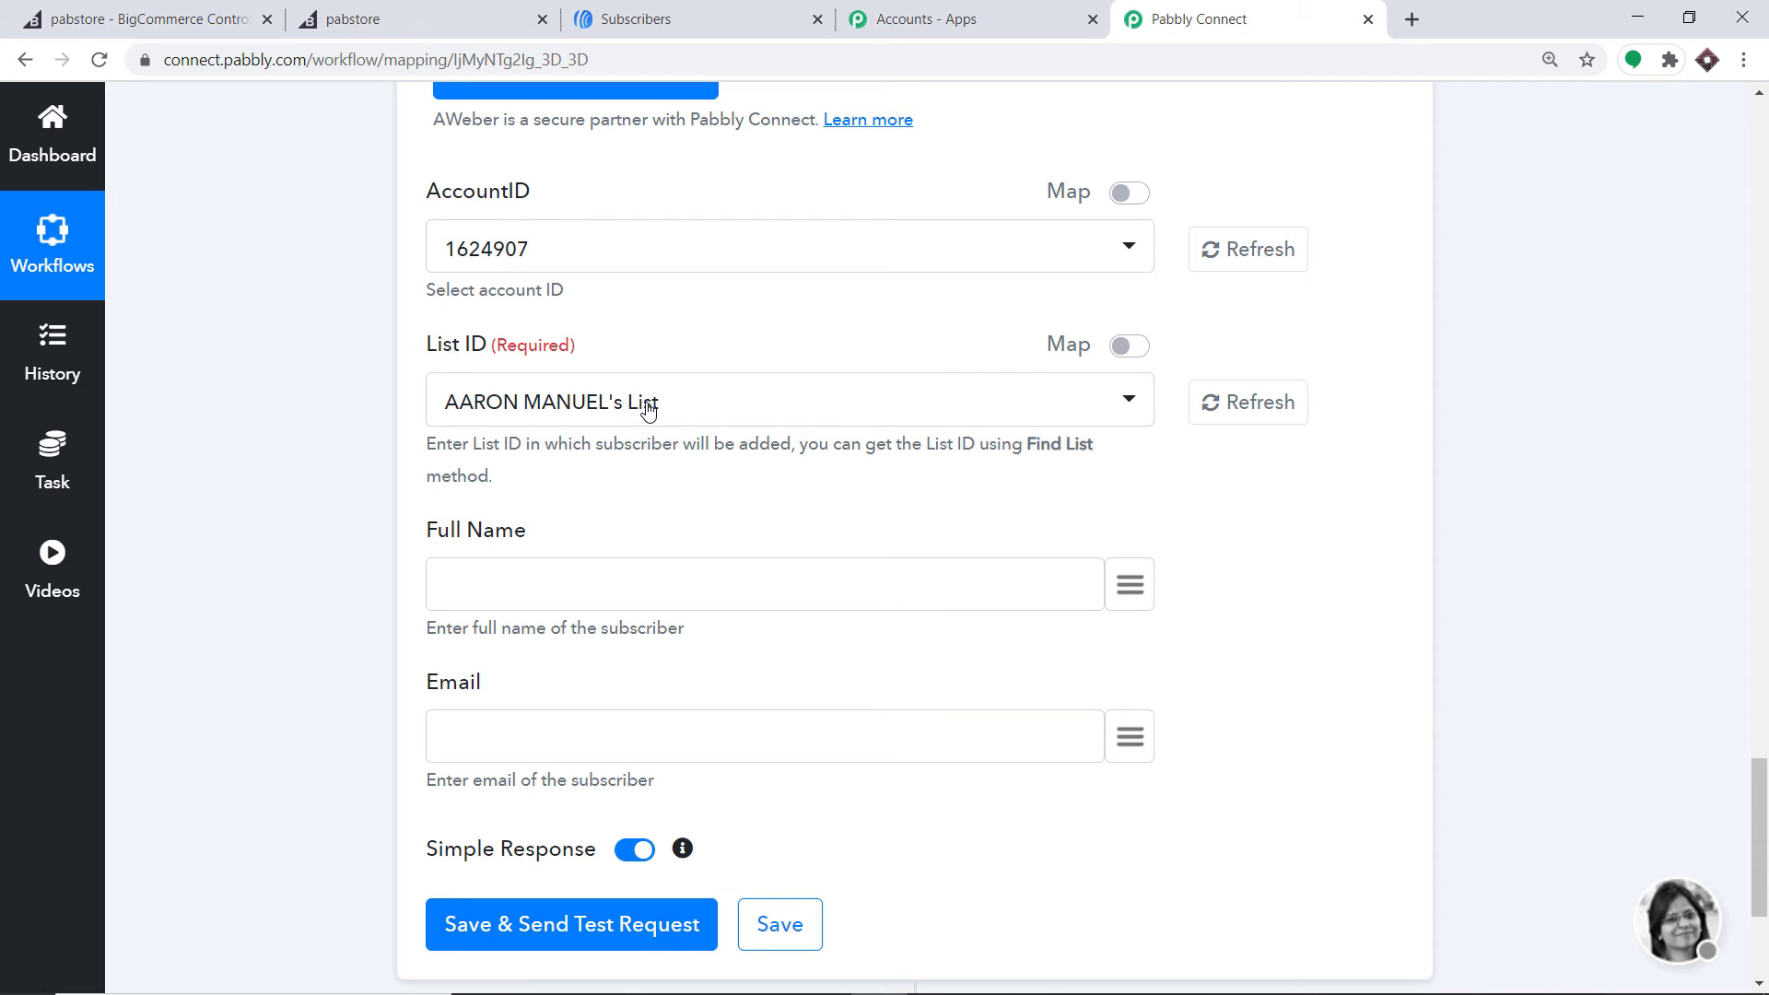
Map the subscriber's Full Name to billing_address > first_name from the Get Order By Id response
scroll(812, 386, down, 2)
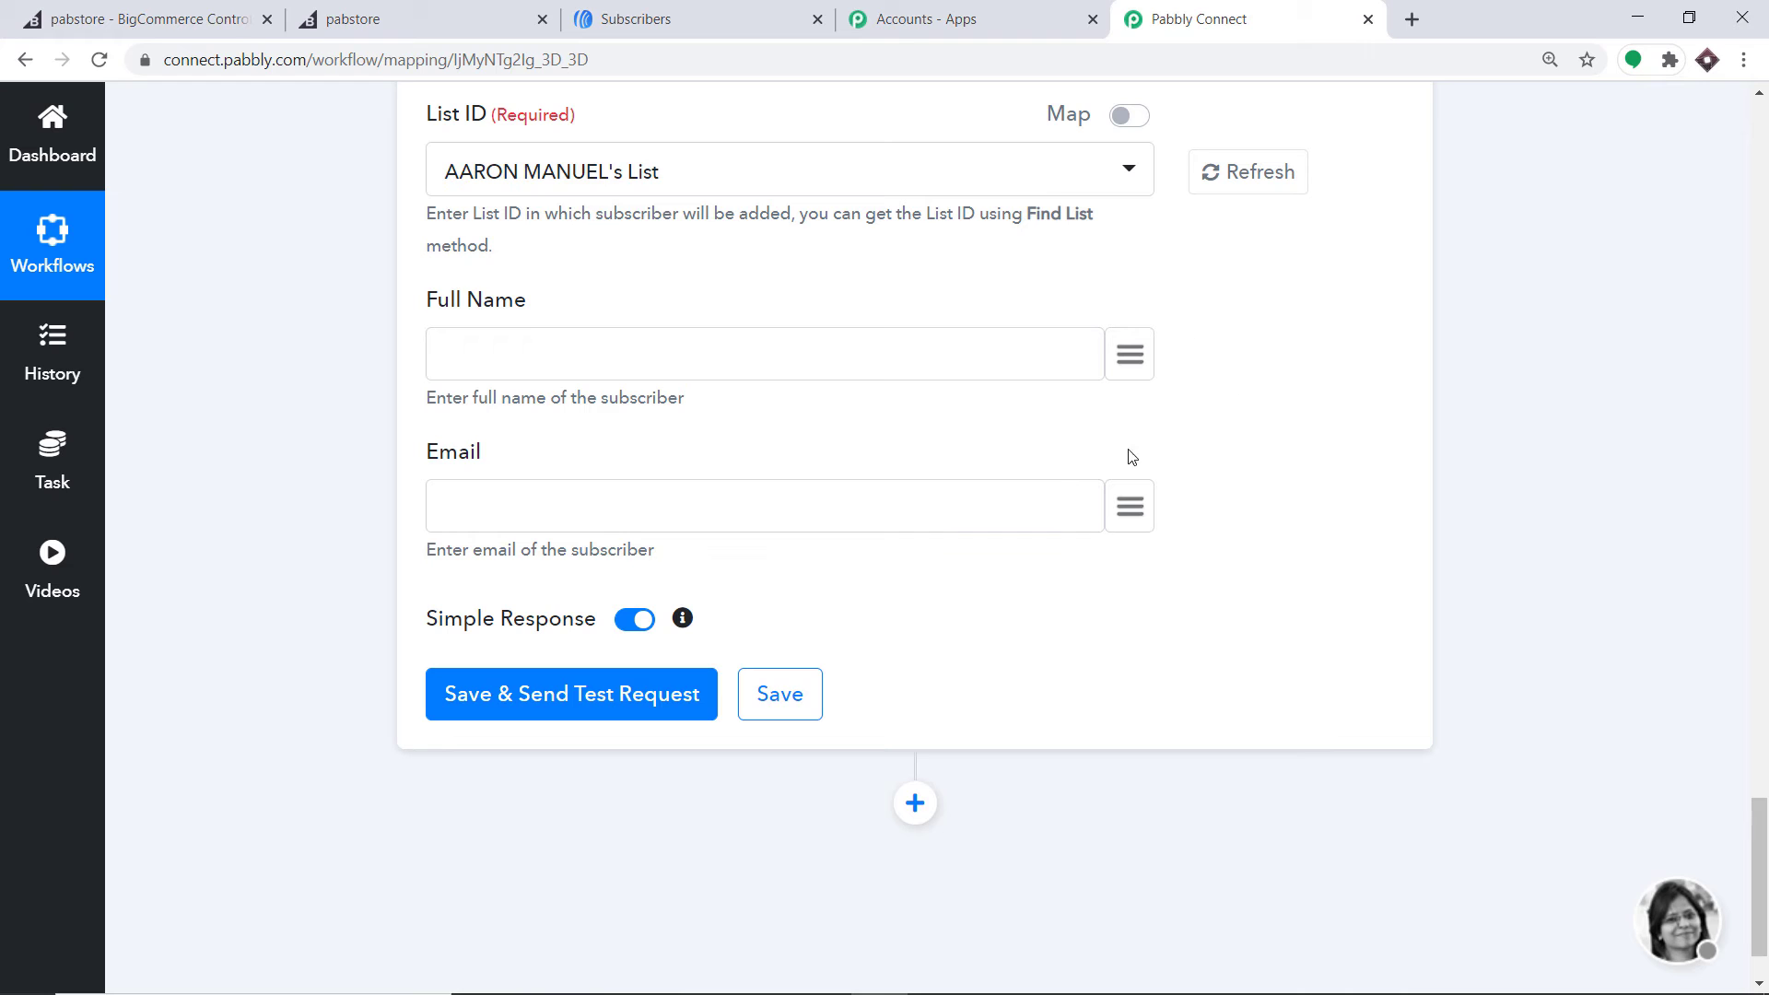
click(1134, 362)
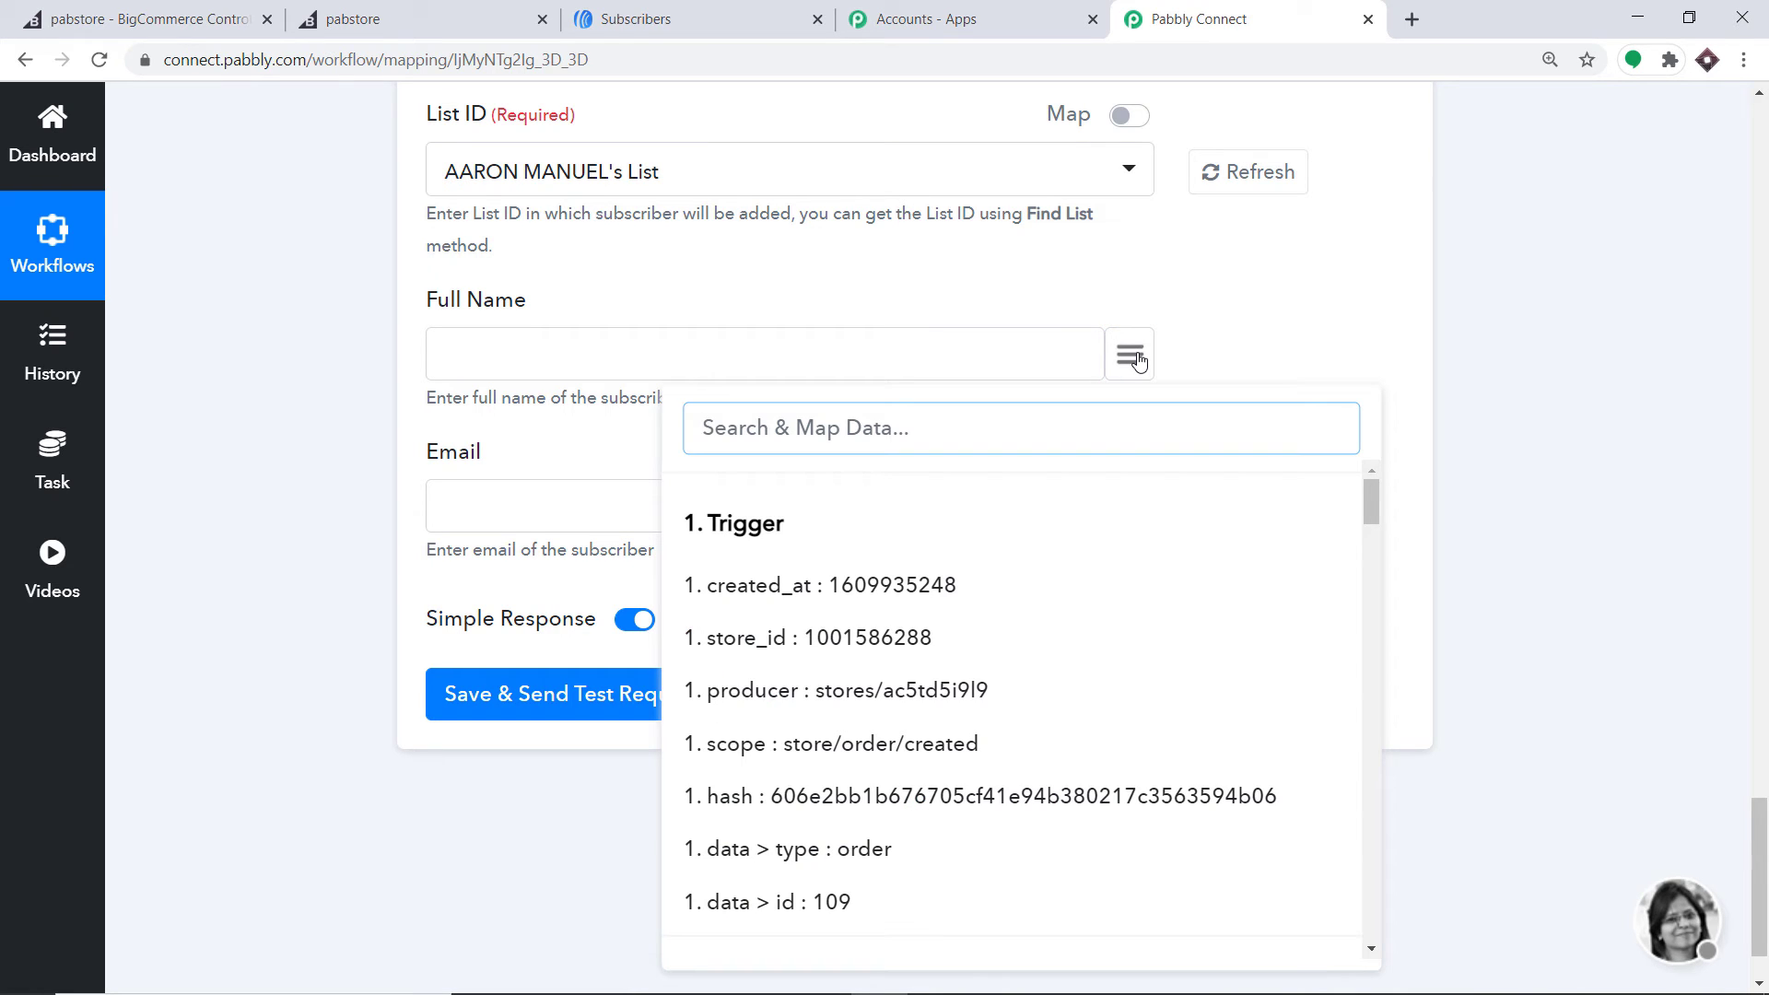
text(name)
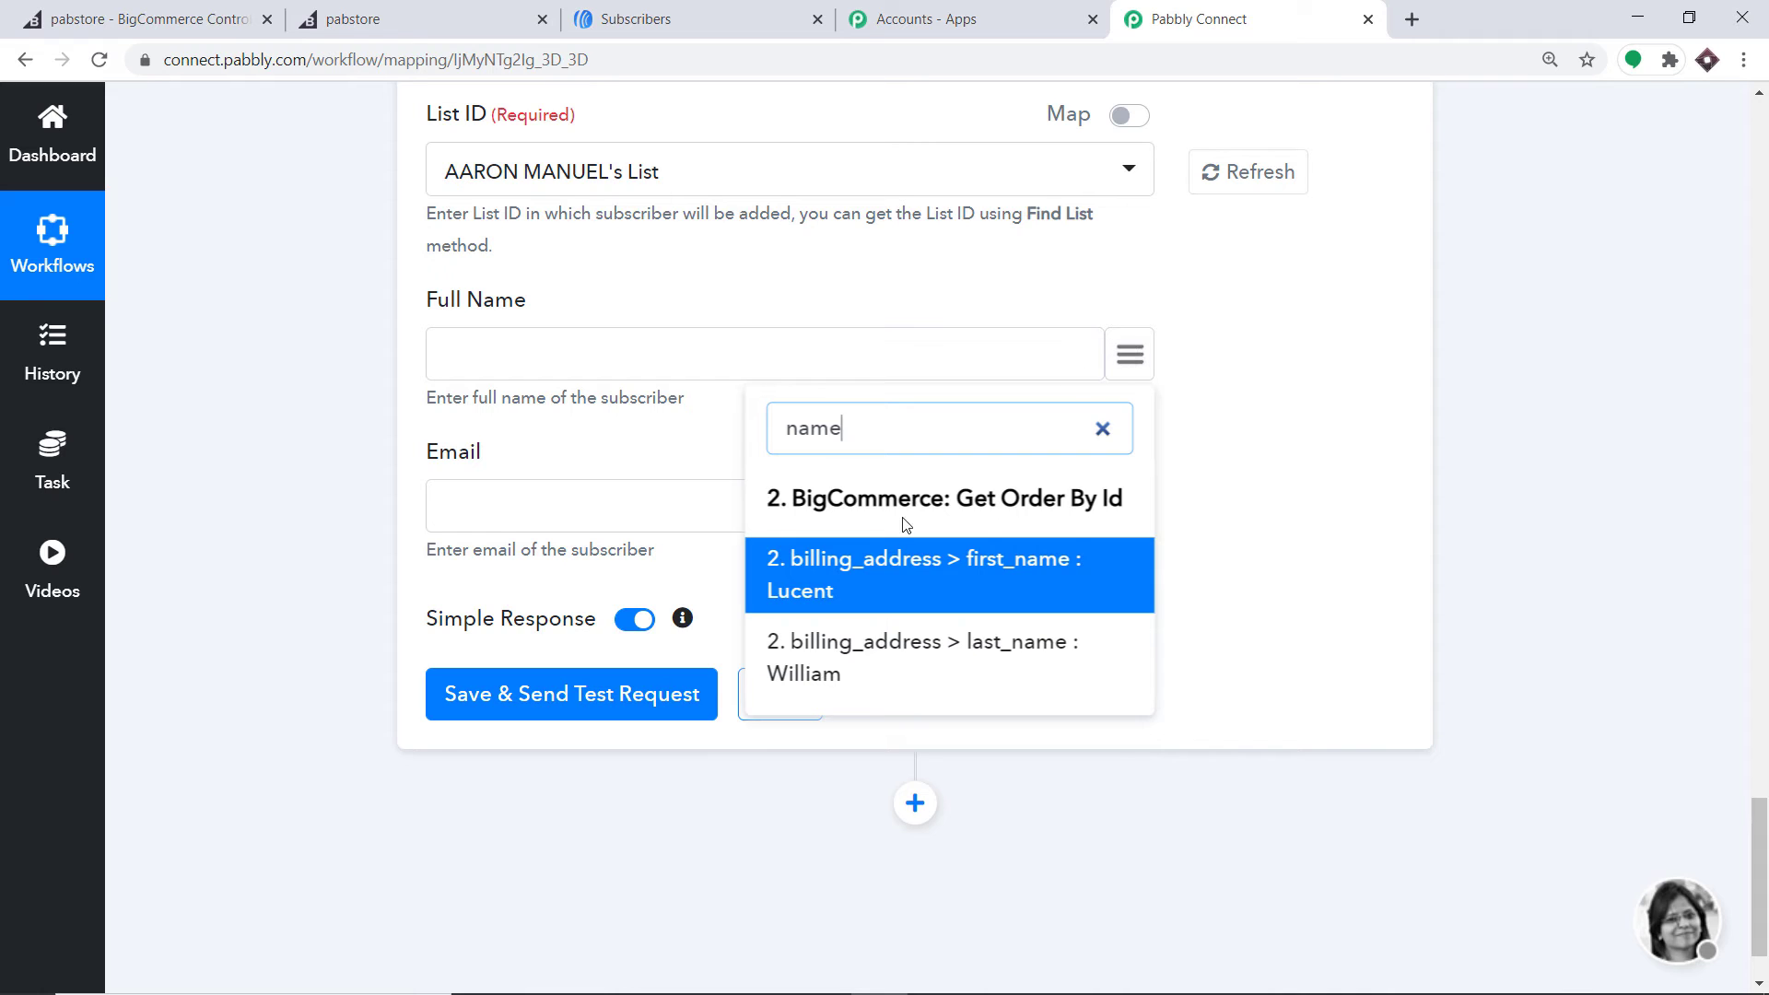
click(1003, 572)
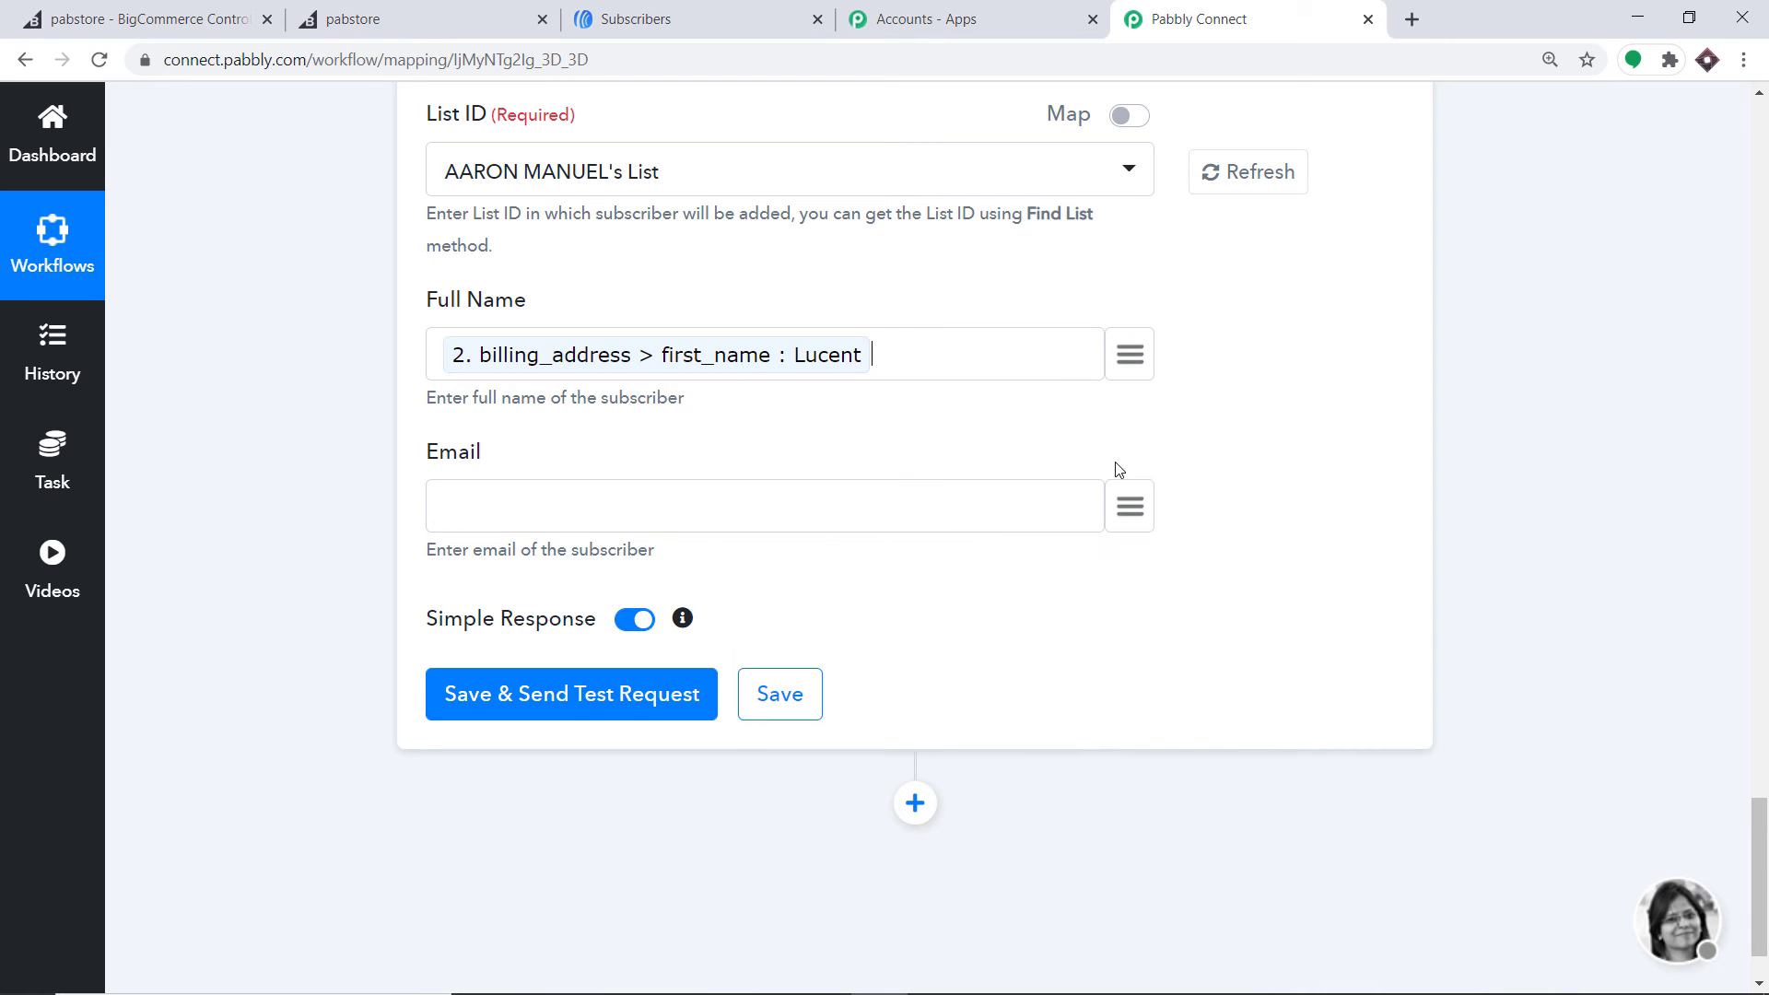
click(1138, 366)
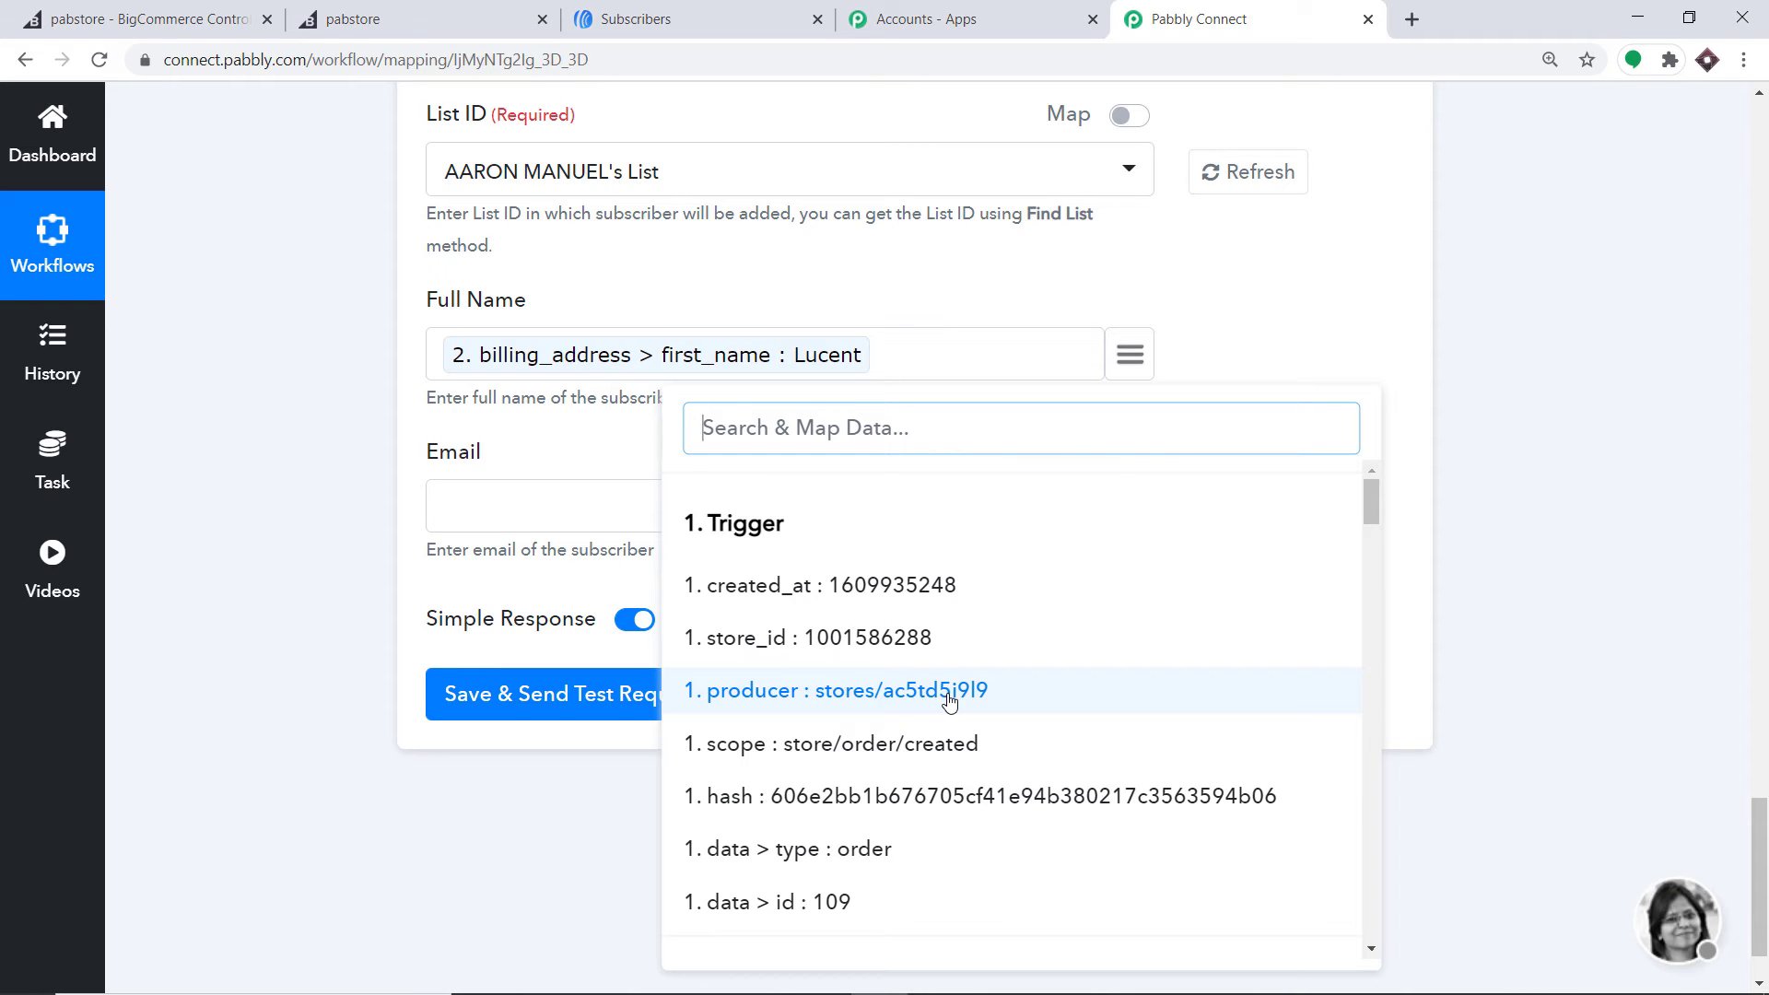
click(1293, 305)
Map the subscriber's Email to billing_address > email from the order response and save the action with a test request
scroll(1002, 359, down, 2)
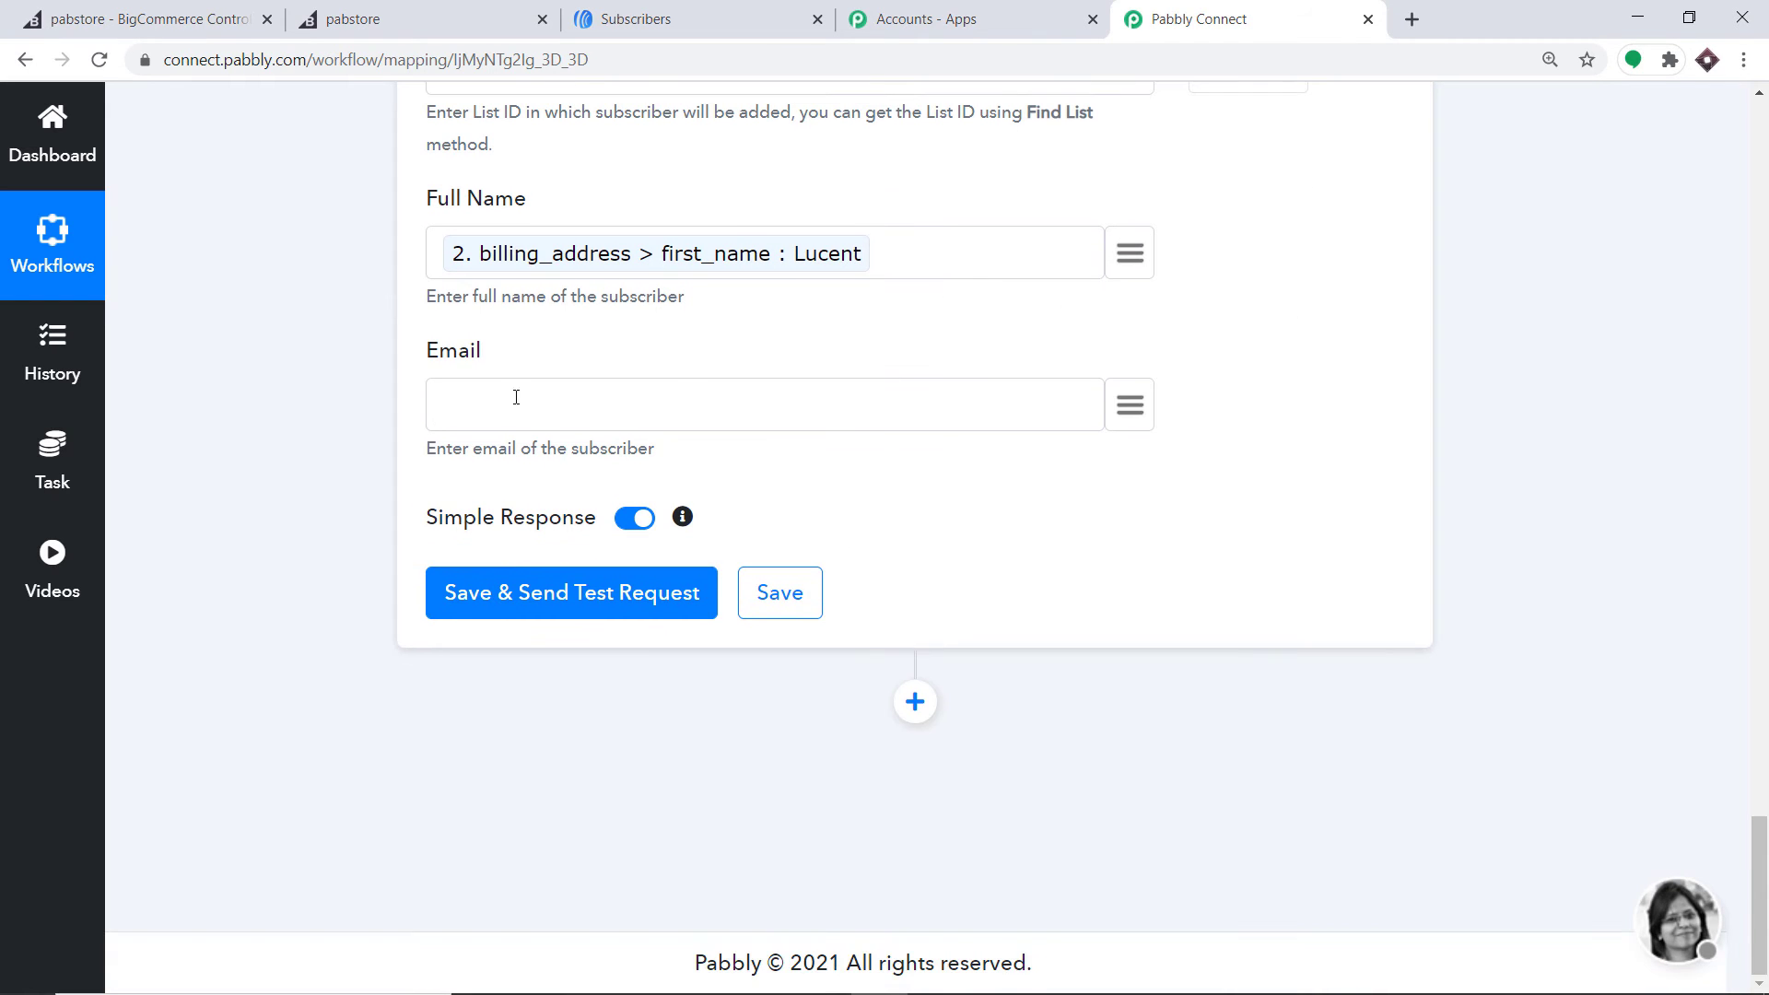
click(1124, 407)
text(email)
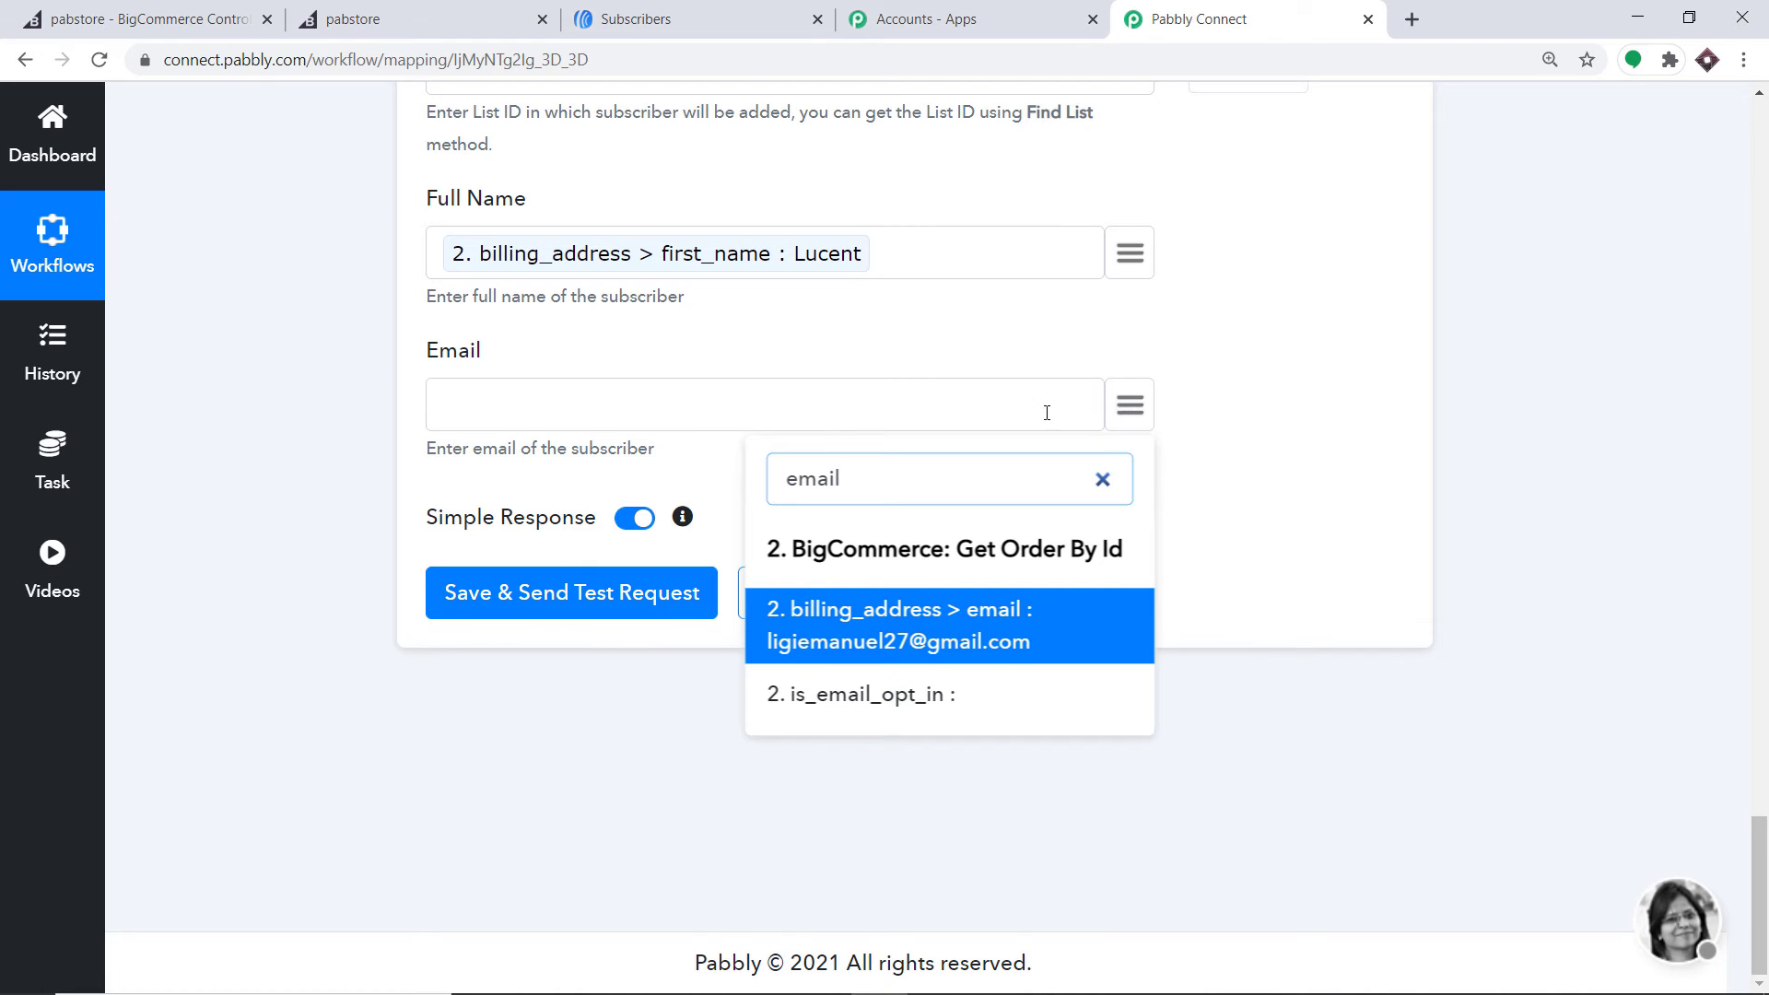
click(943, 626)
scroll(612, 322, up, 2)
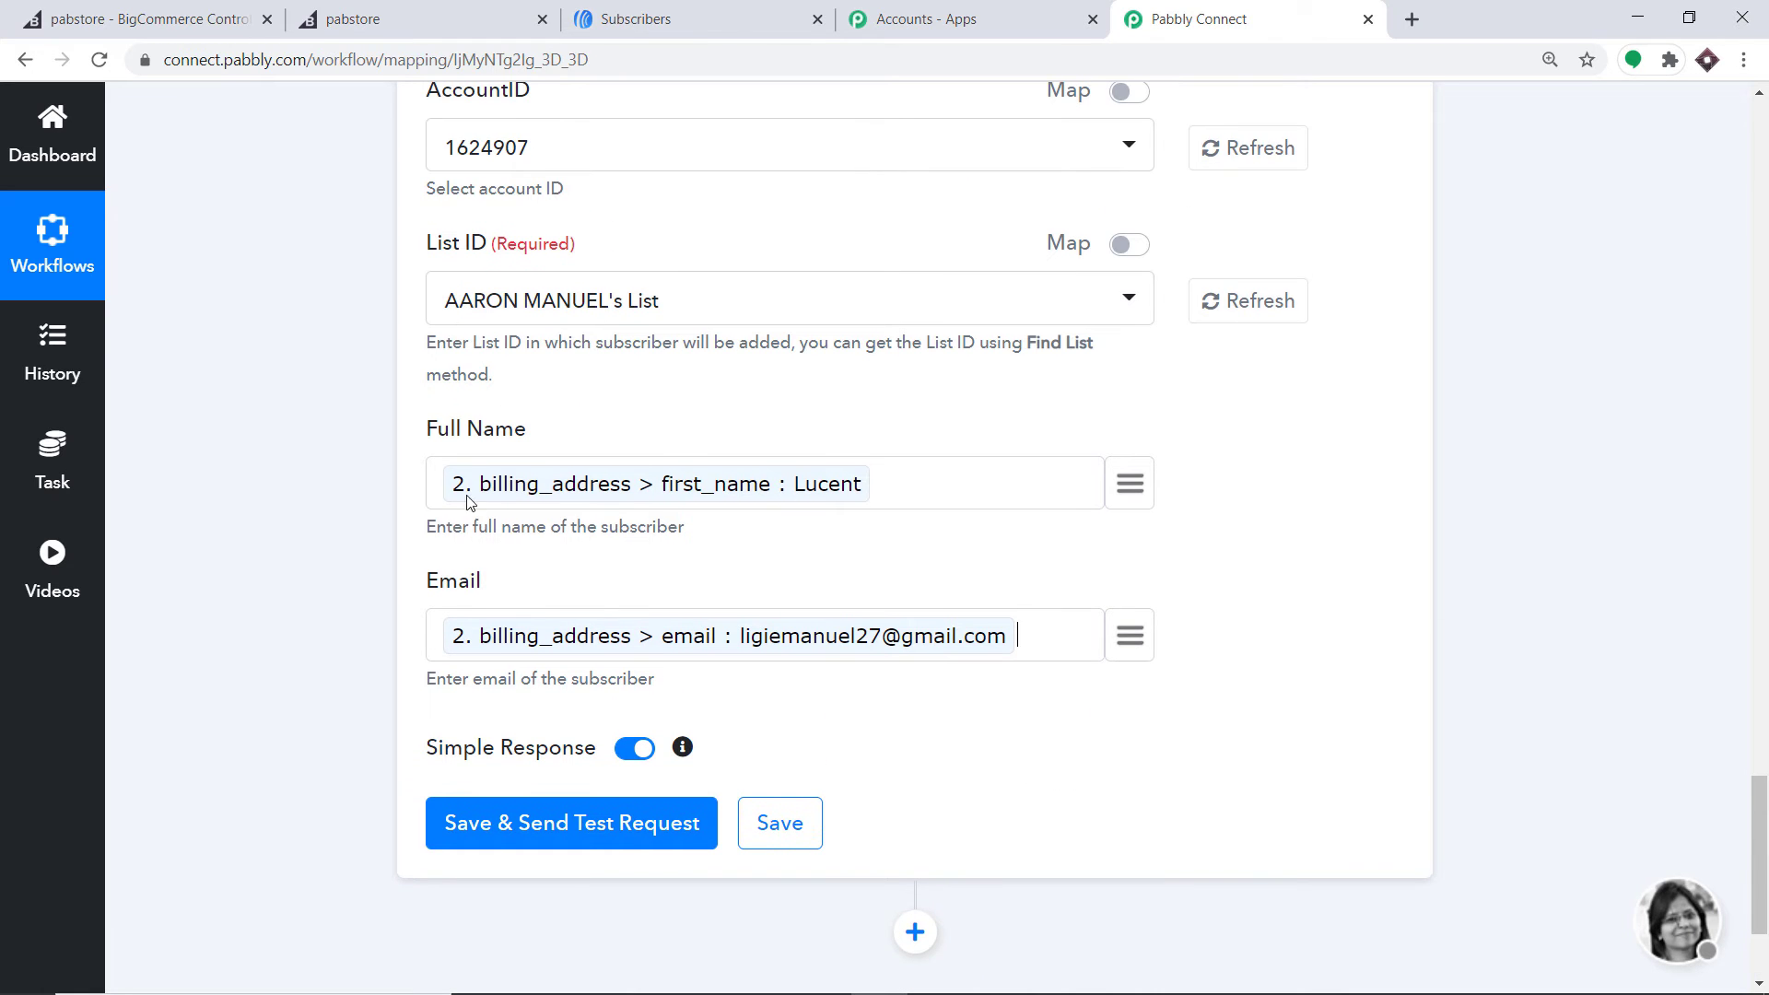
scroll(582, 597, down, 3)
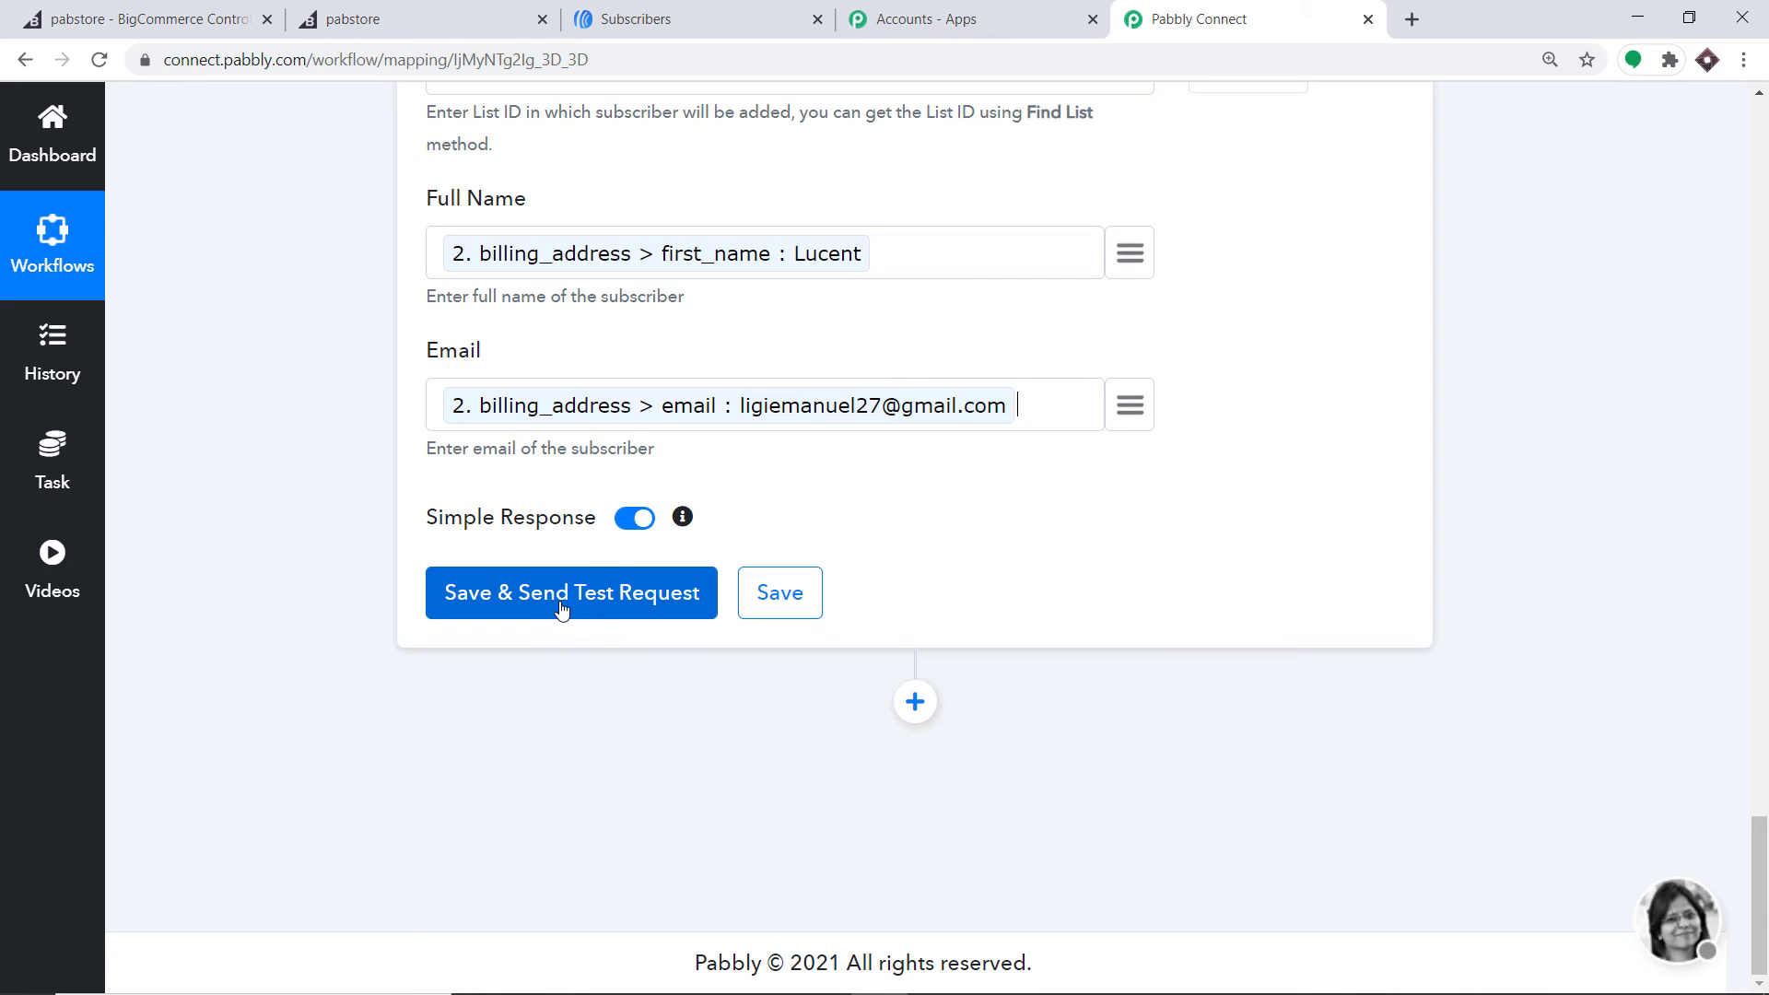
click(563, 610)
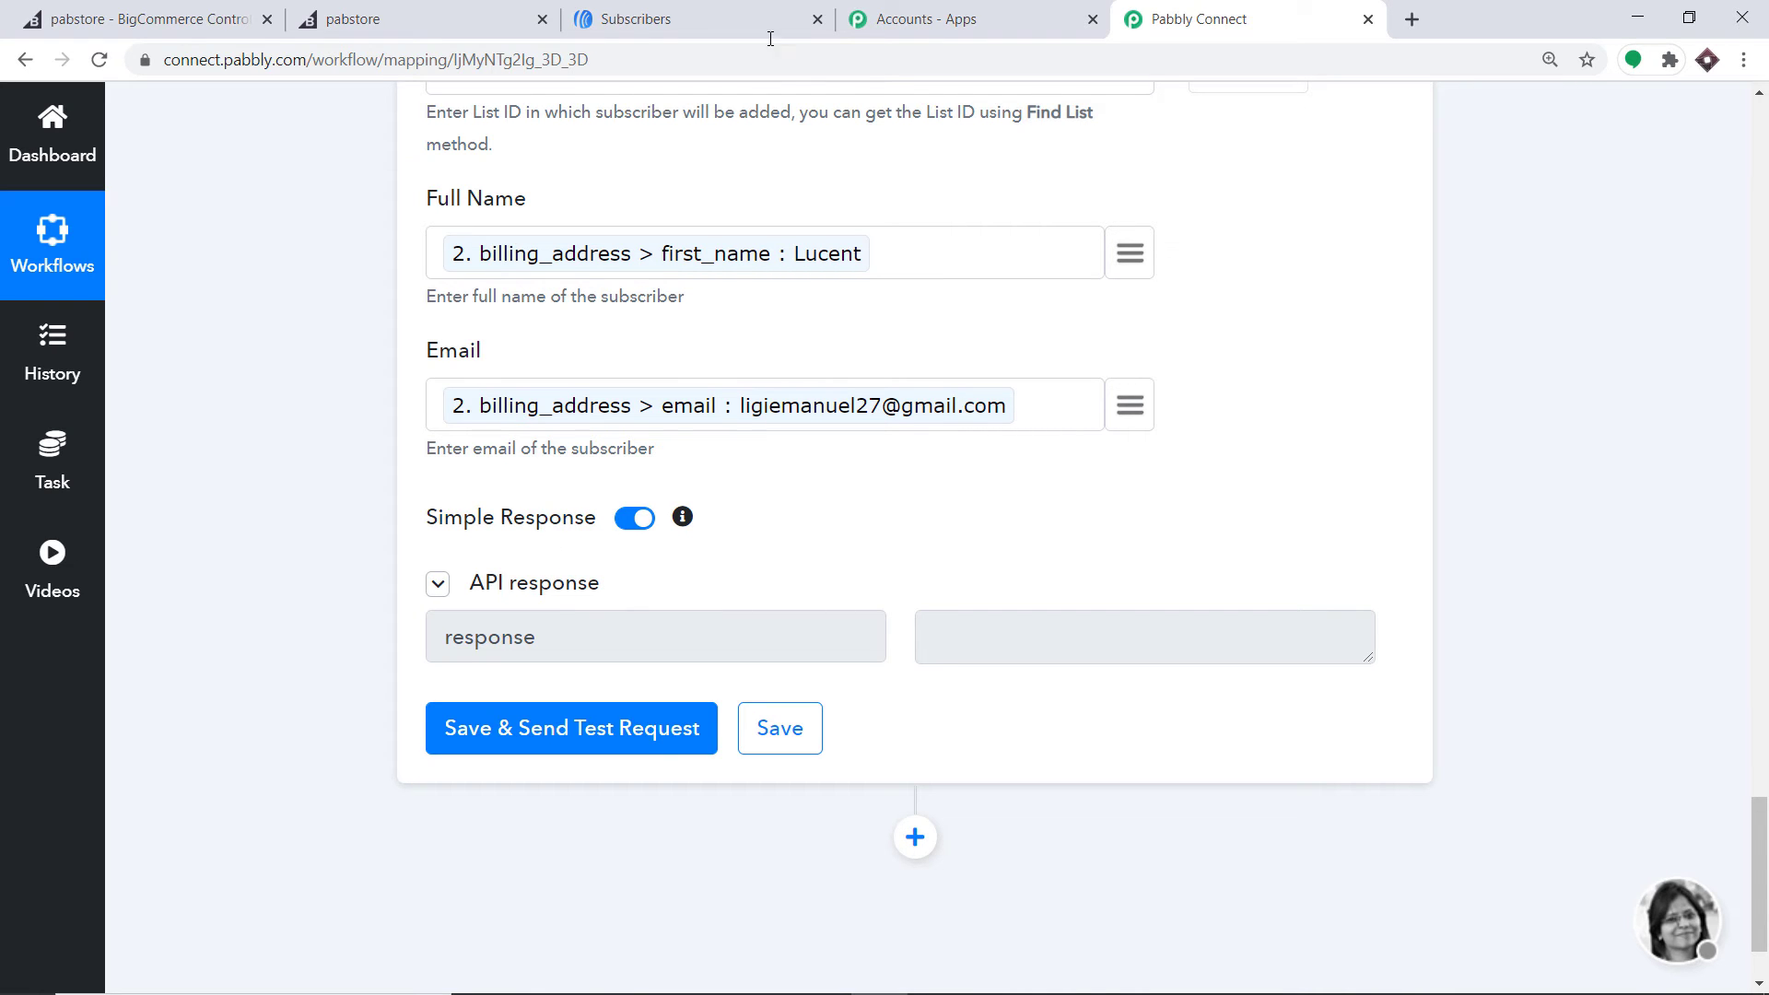
Switch to AWeber, reload the Subscribers page and look for the new customer's entry and its status
click(748, 13)
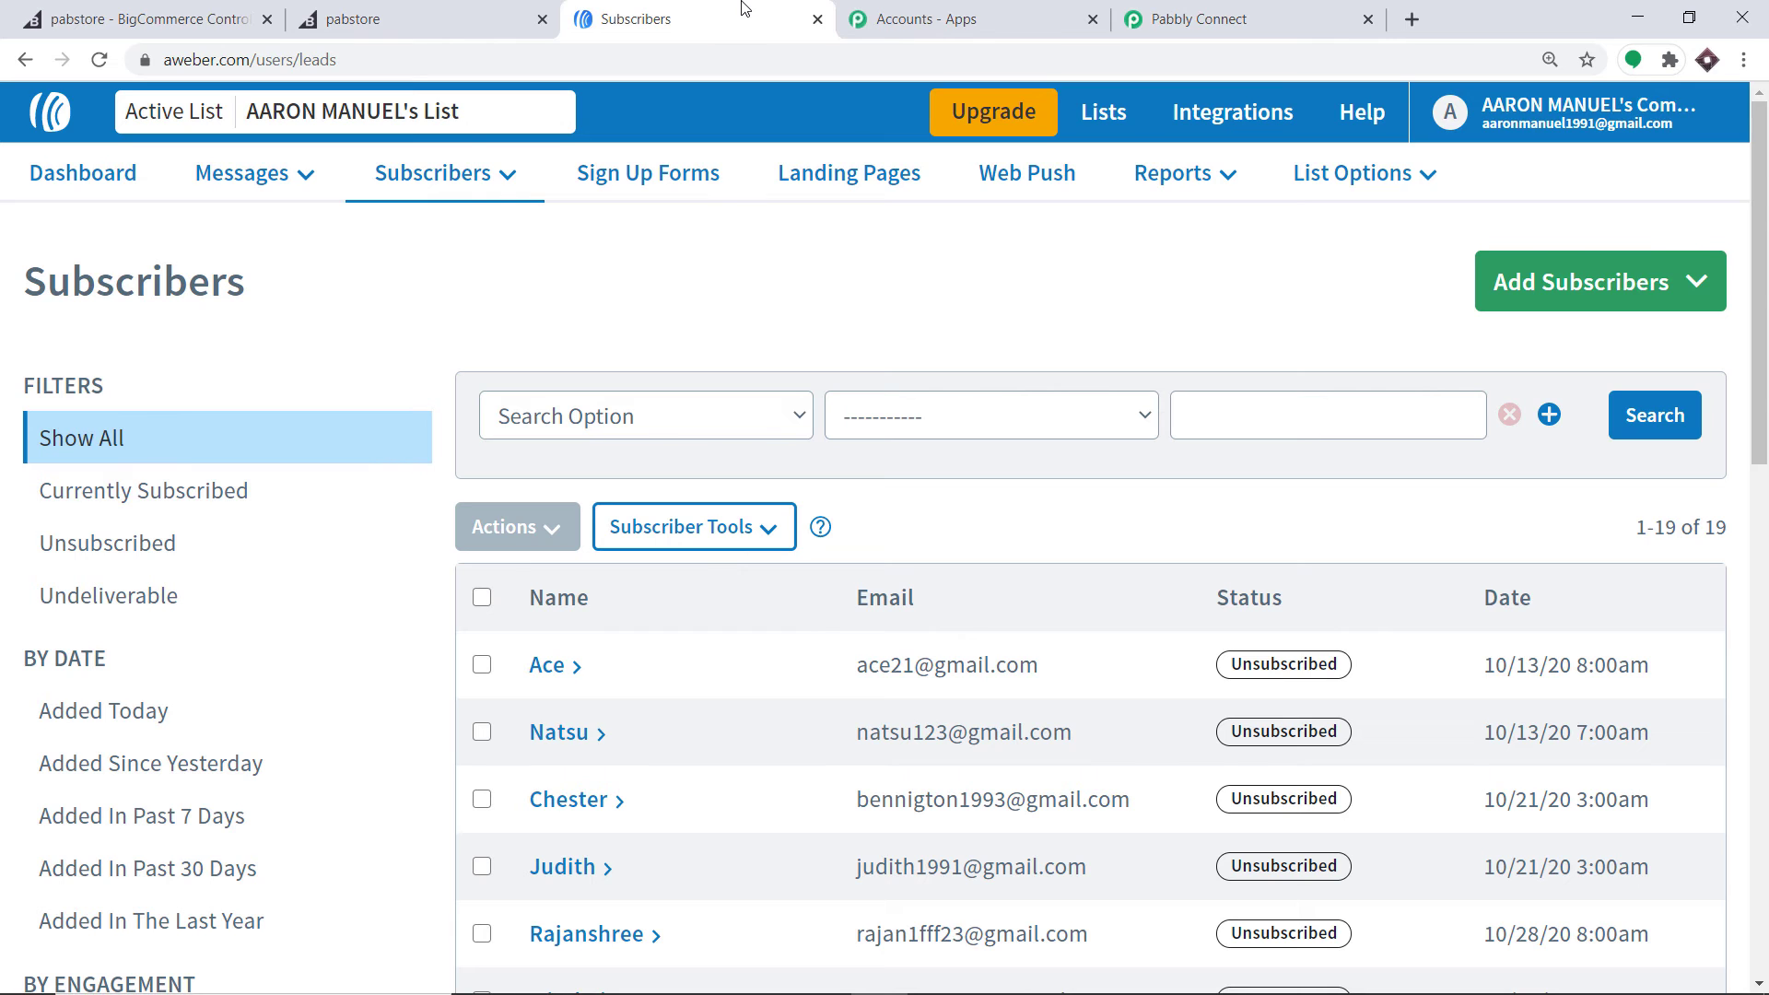
click(101, 61)
scroll(877, 391, down, 8)
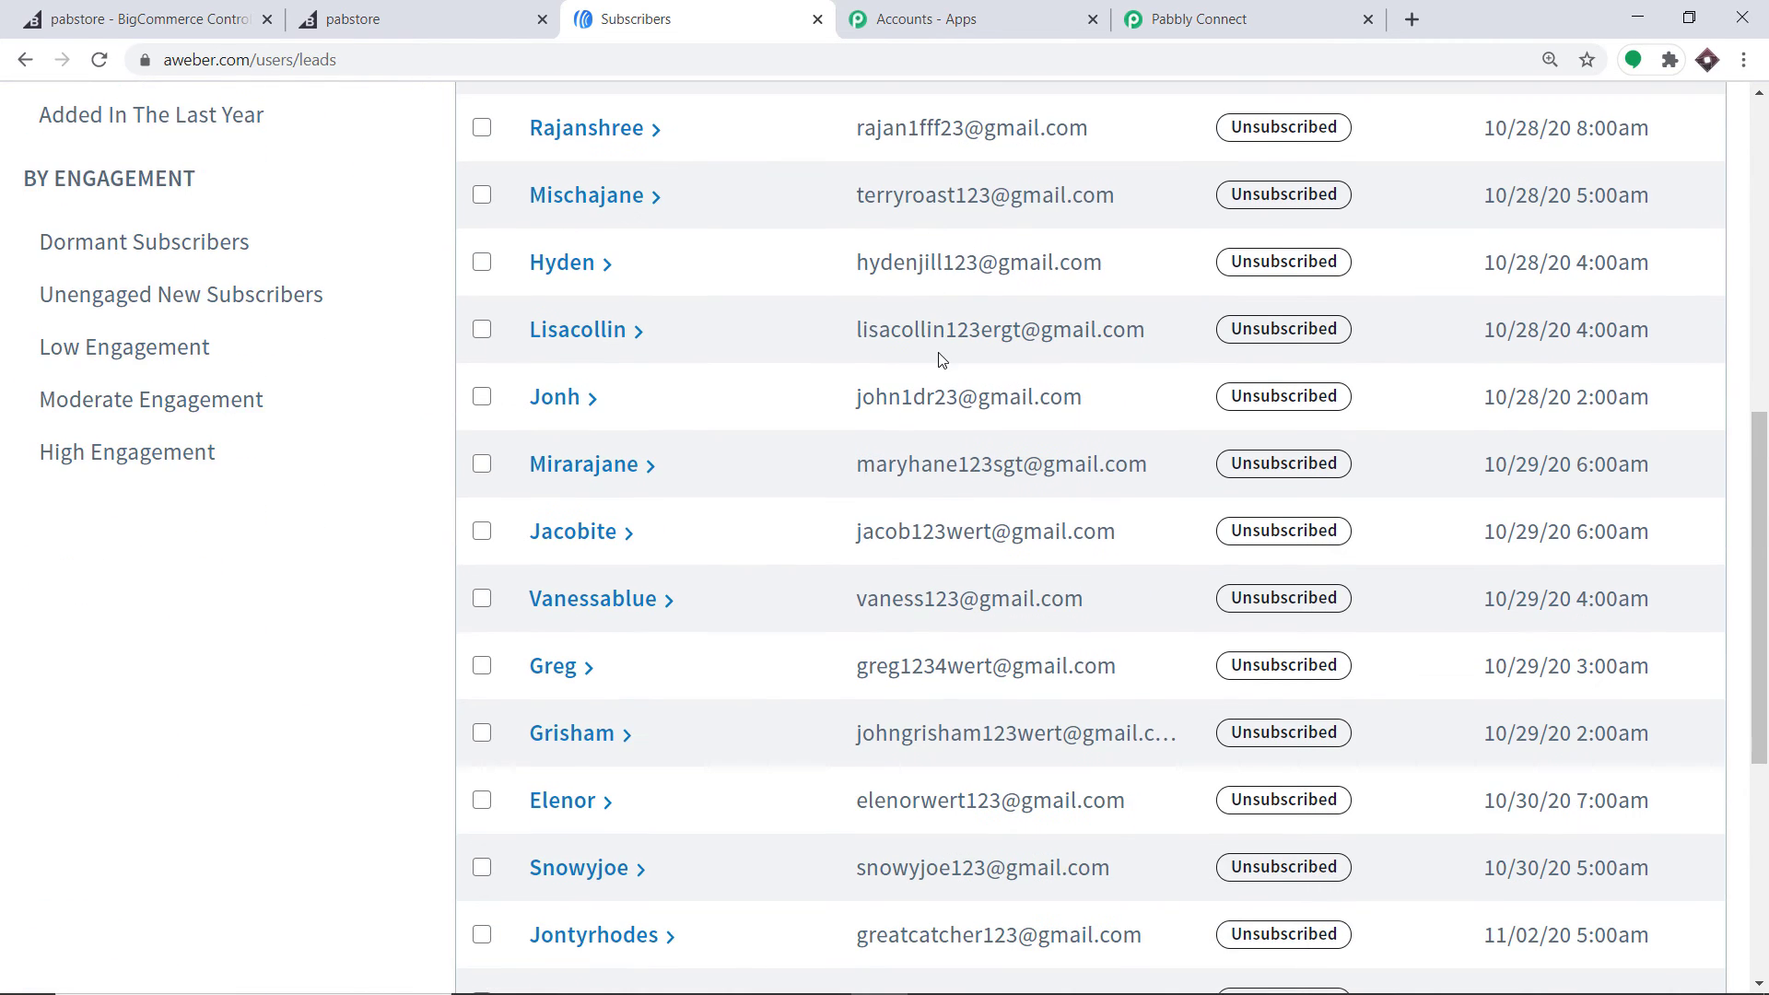
scroll(942, 360, down, 4)
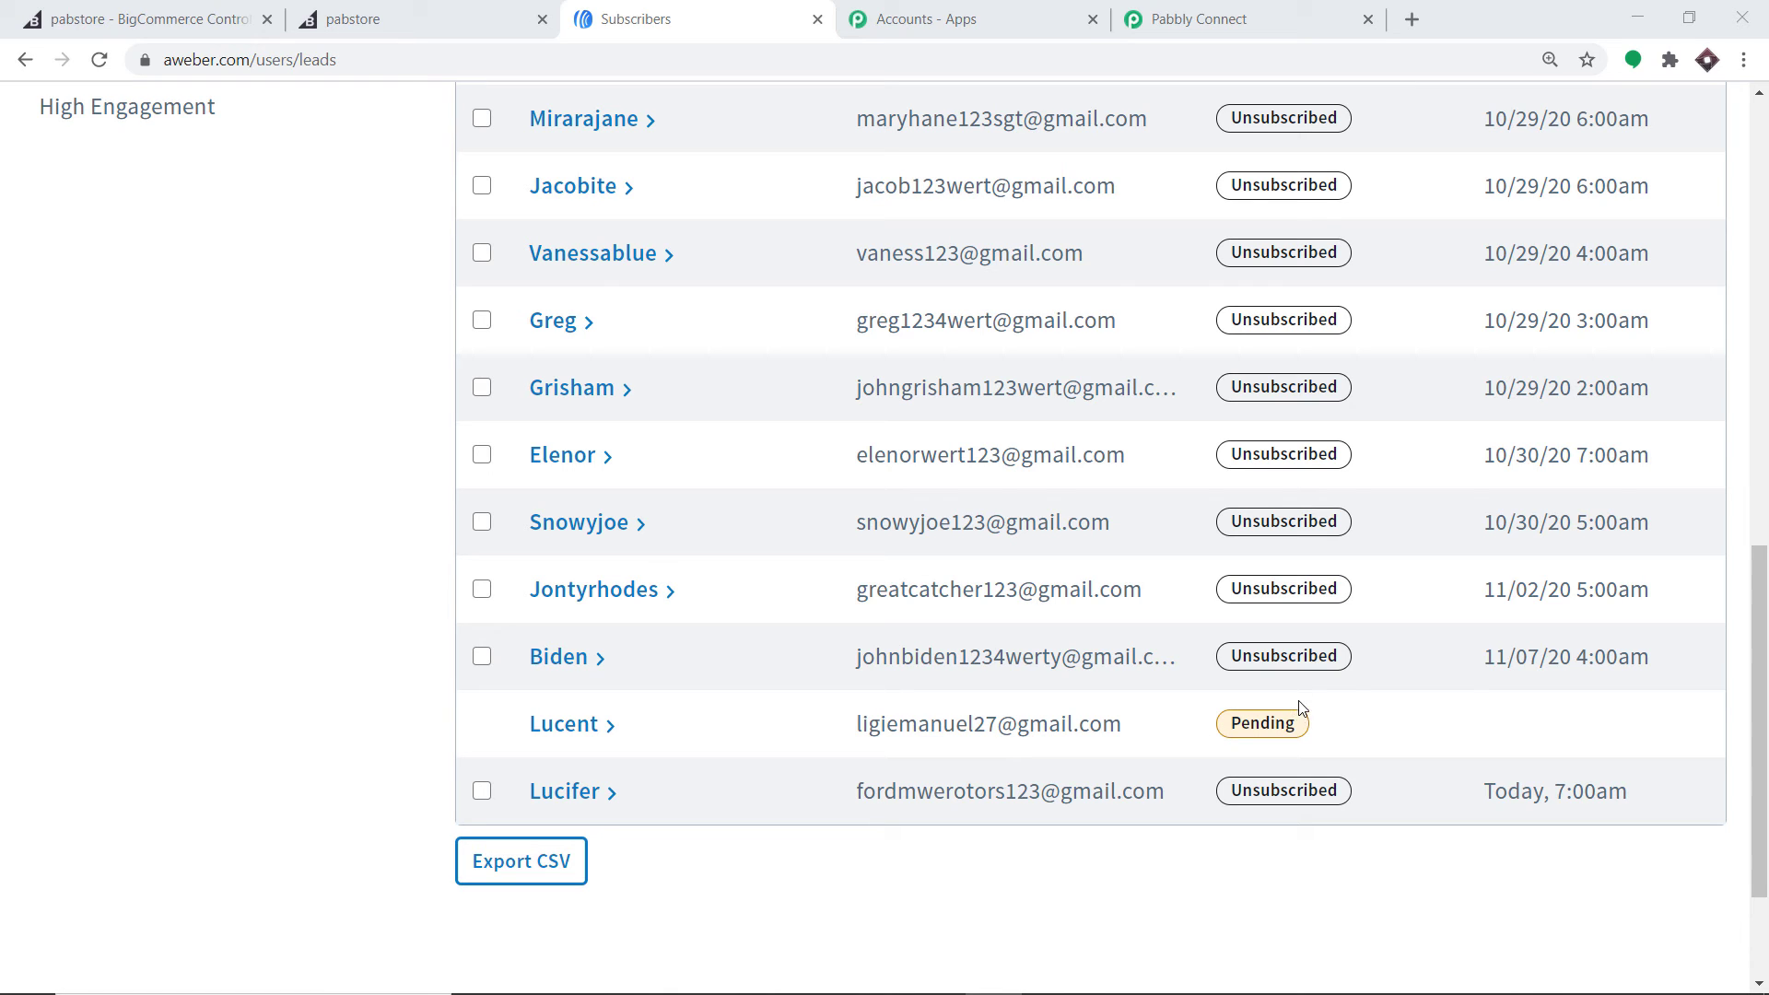
Open Gmail in a new browser tab, switch to the new subscriber's mailbox and close the other account's inbox
click(1414, 15)
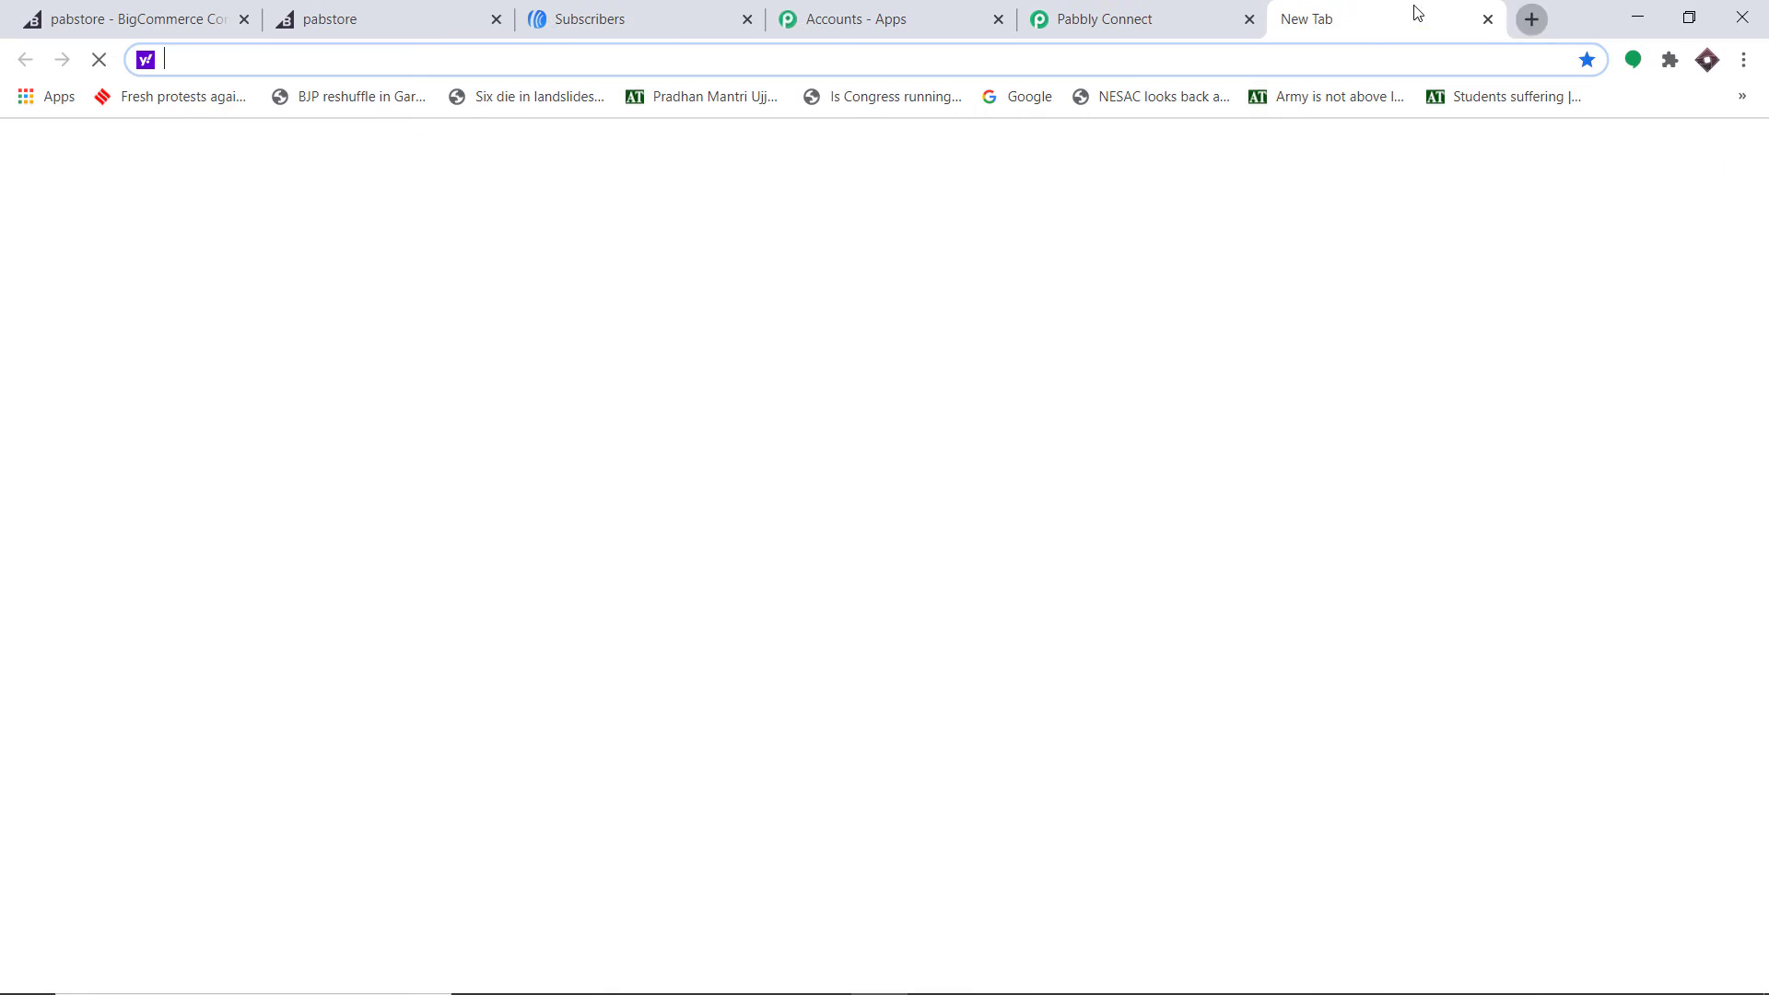
click(1100, 439)
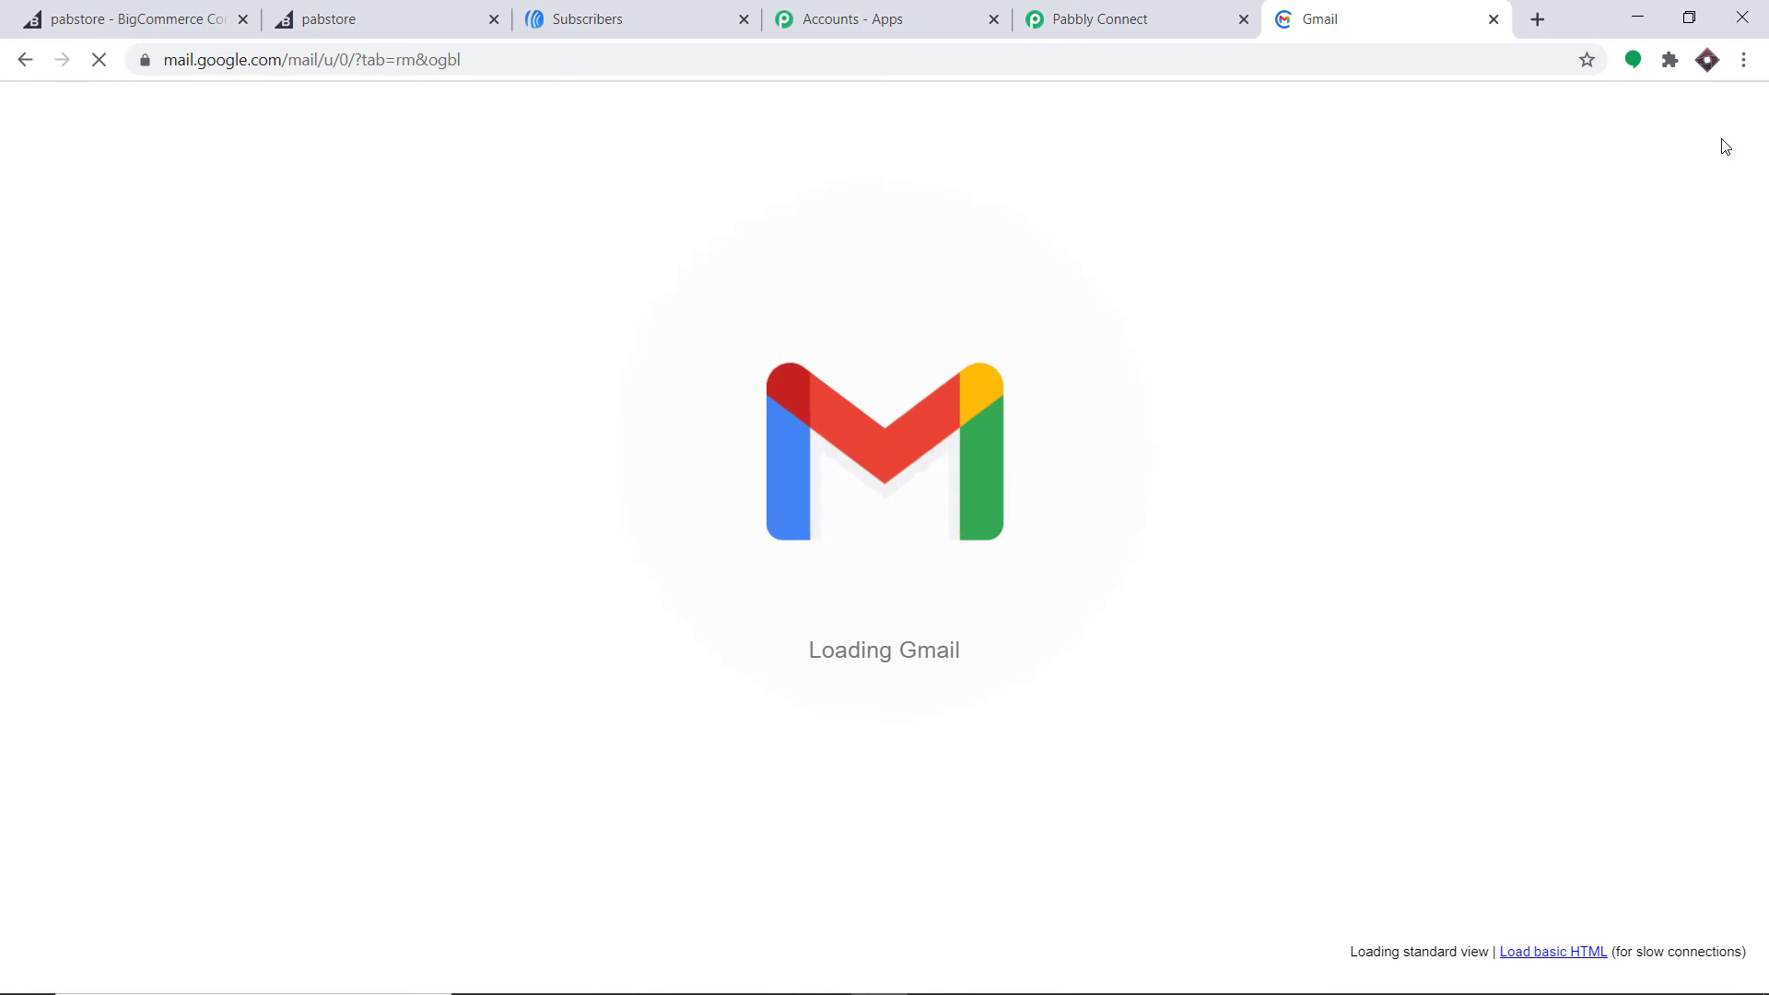
click(1721, 178)
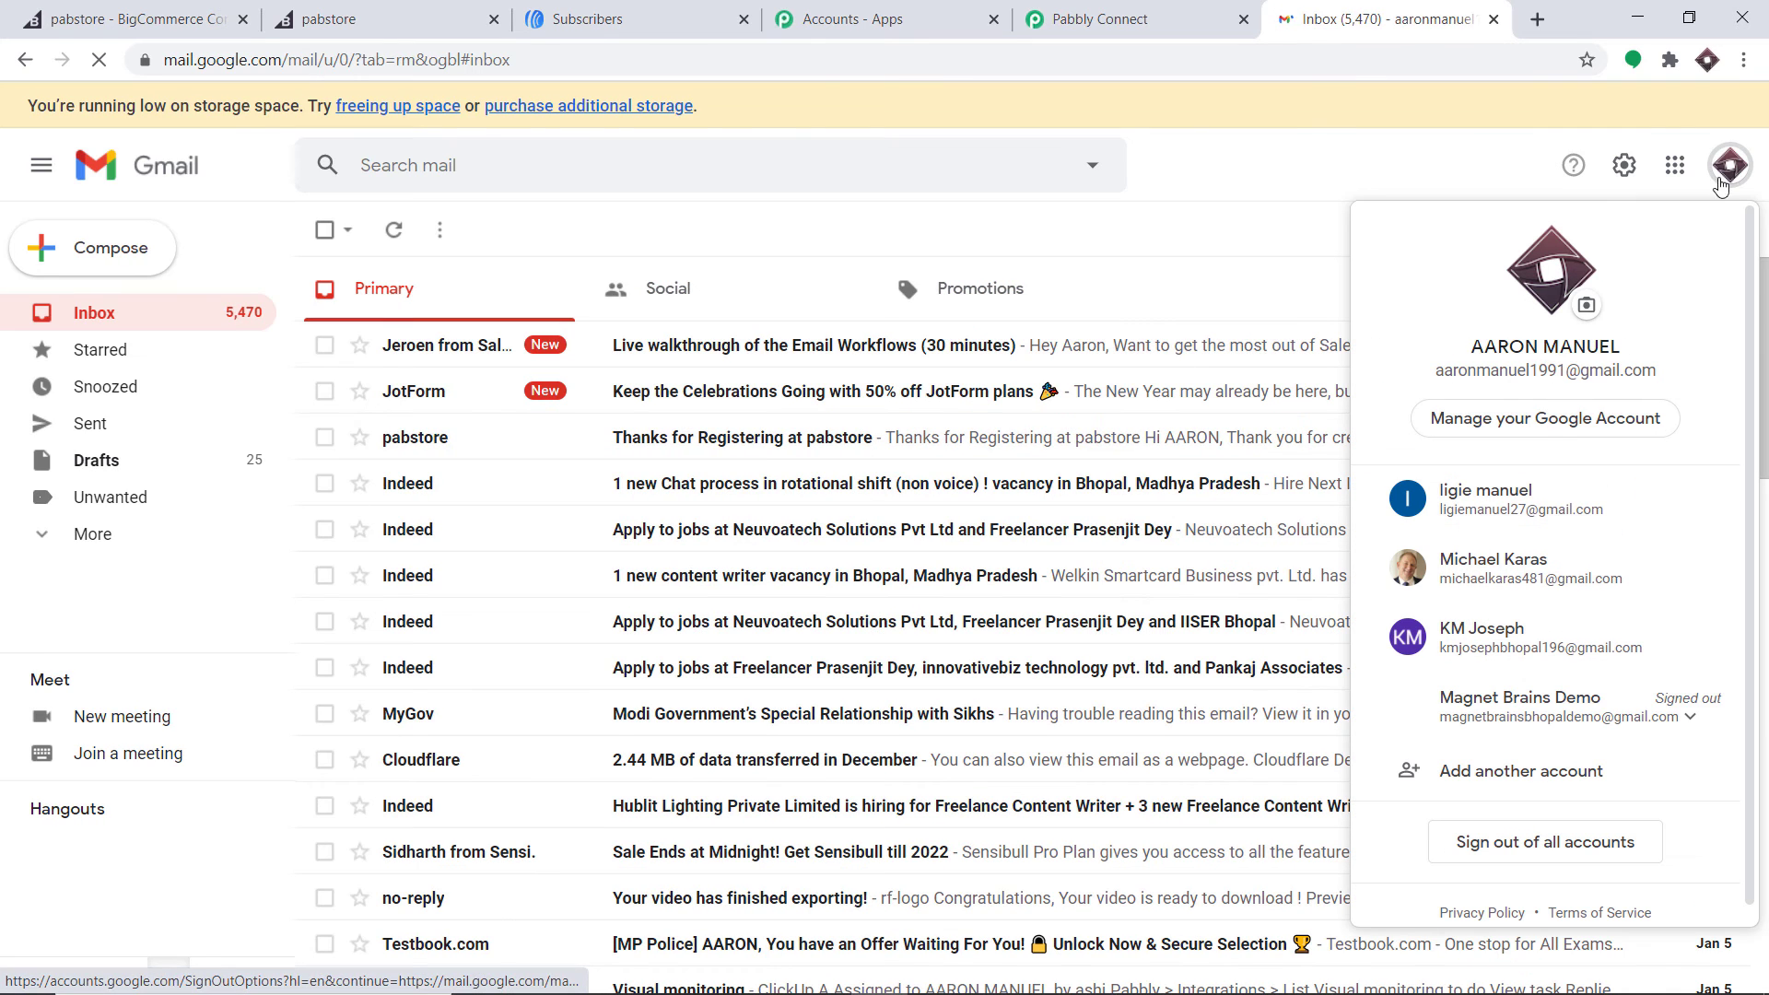
click(1486, 497)
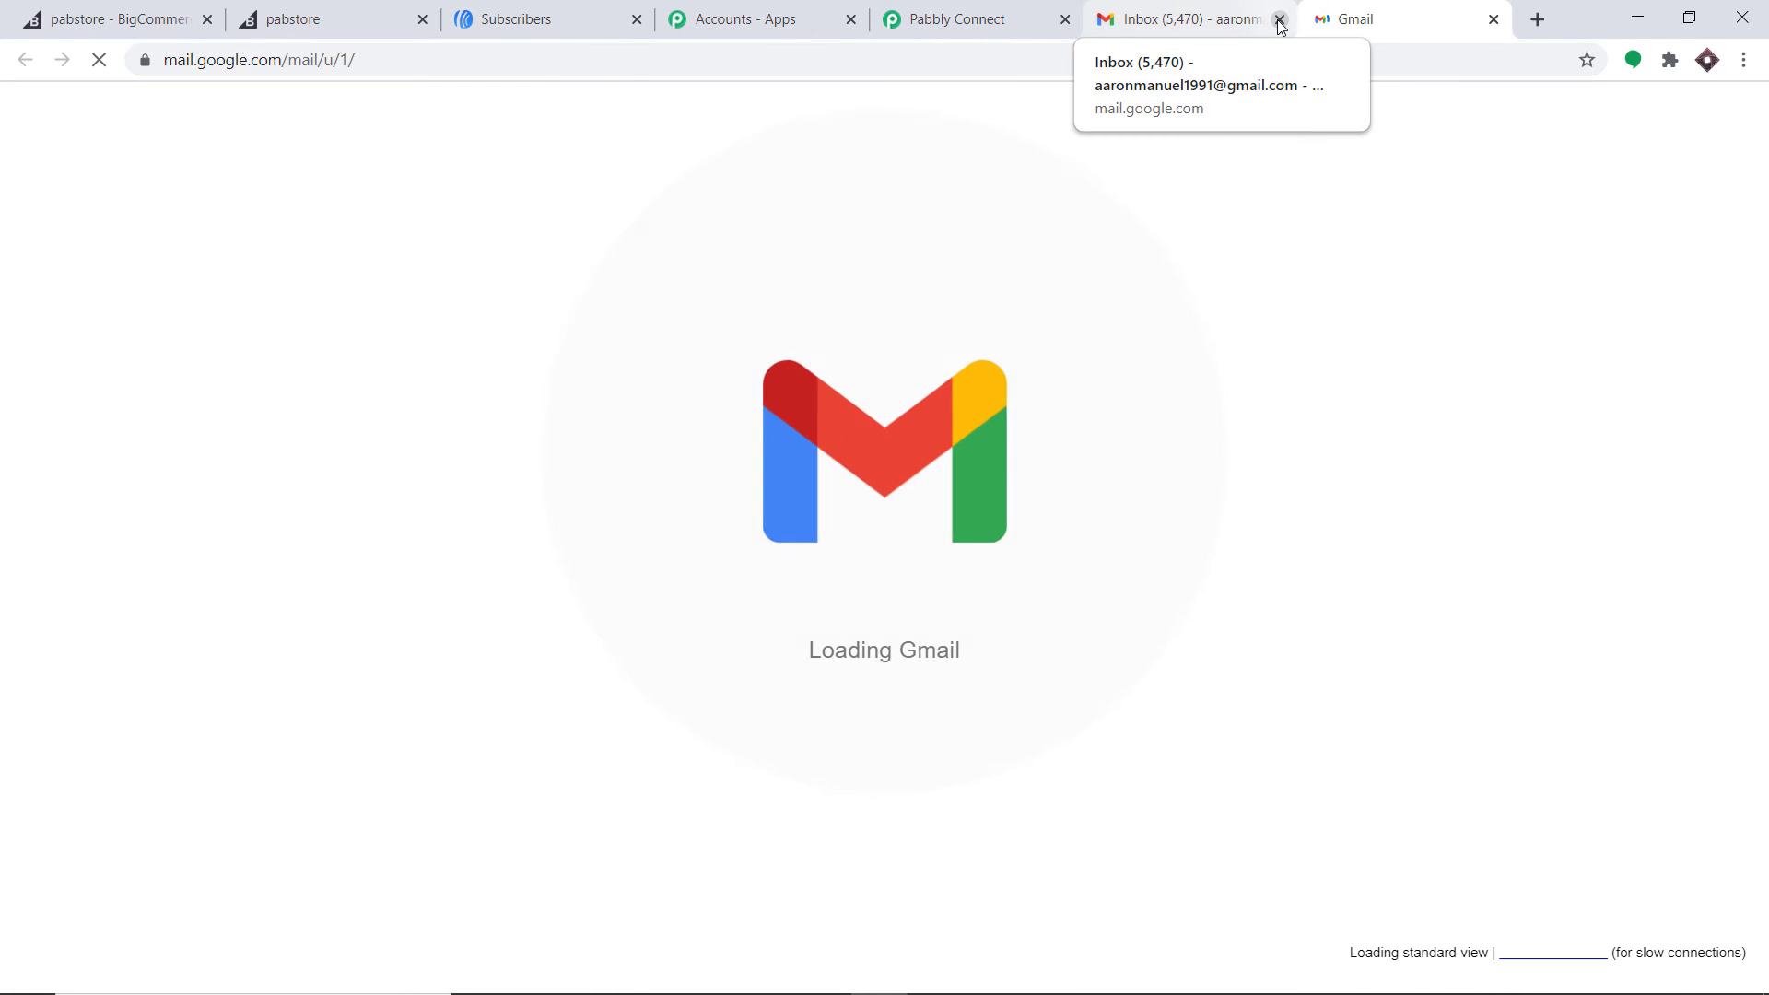
click(1279, 19)
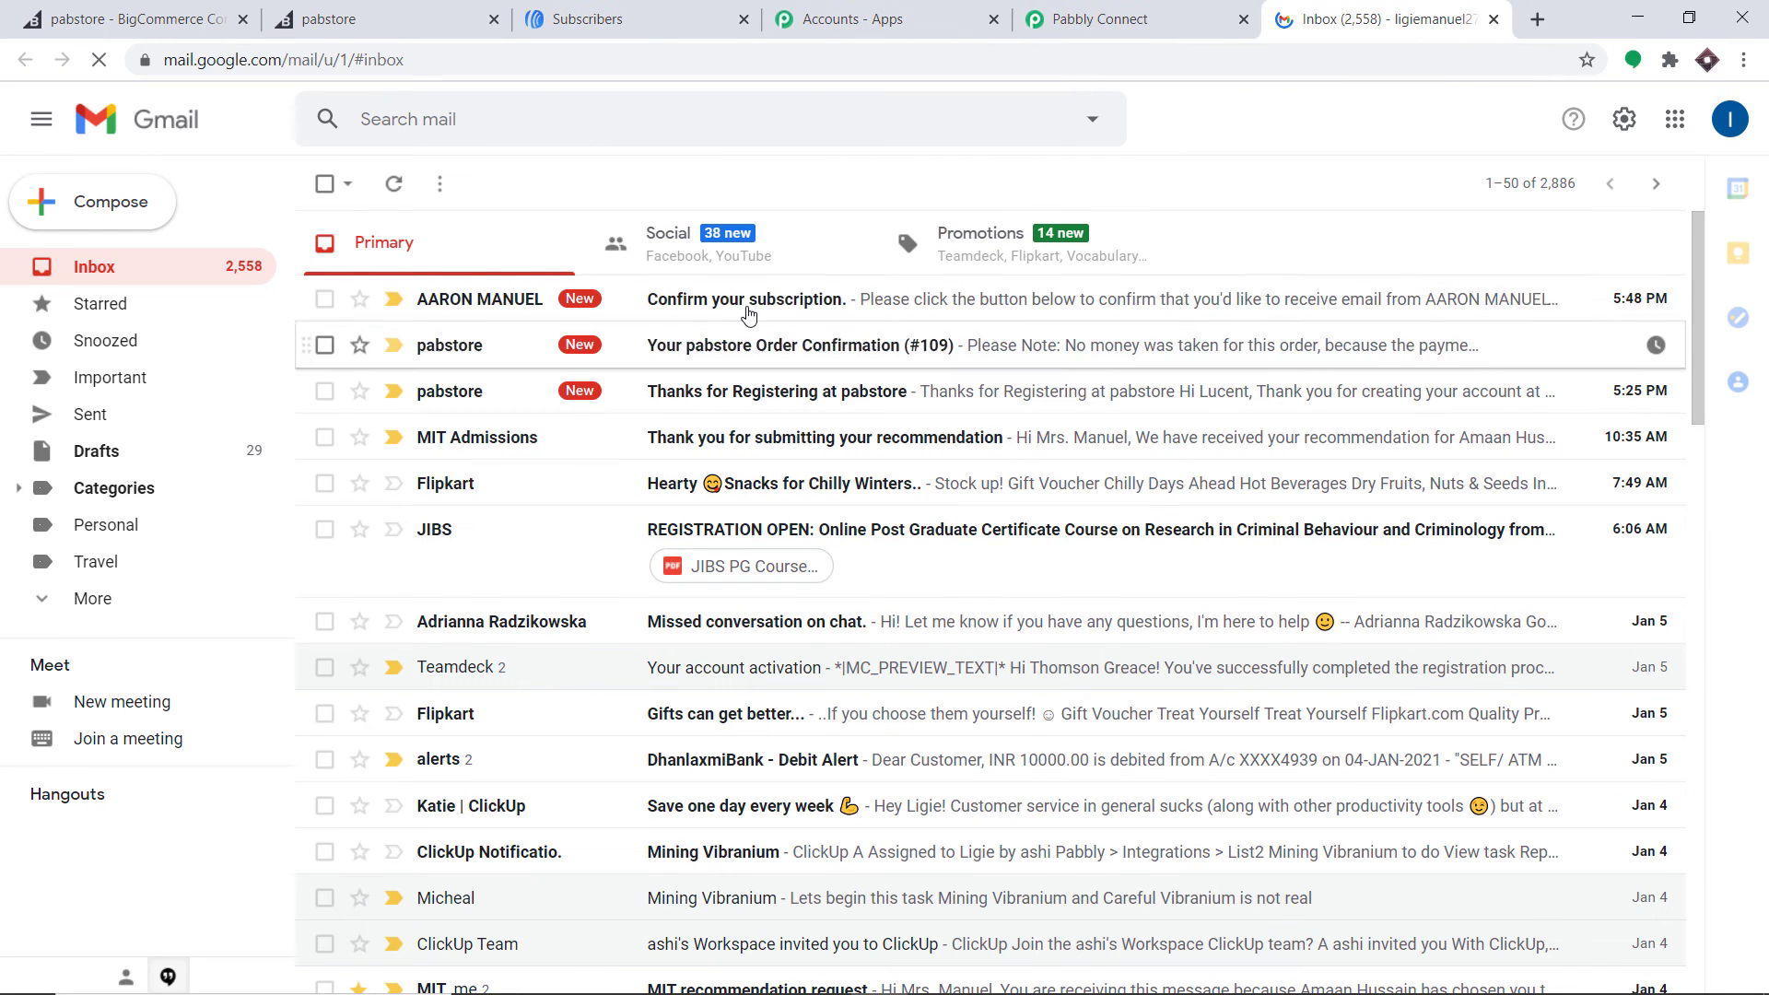
Open the "Confirm your subscription" email and confirm the subscription to the AWeber list
click(829, 302)
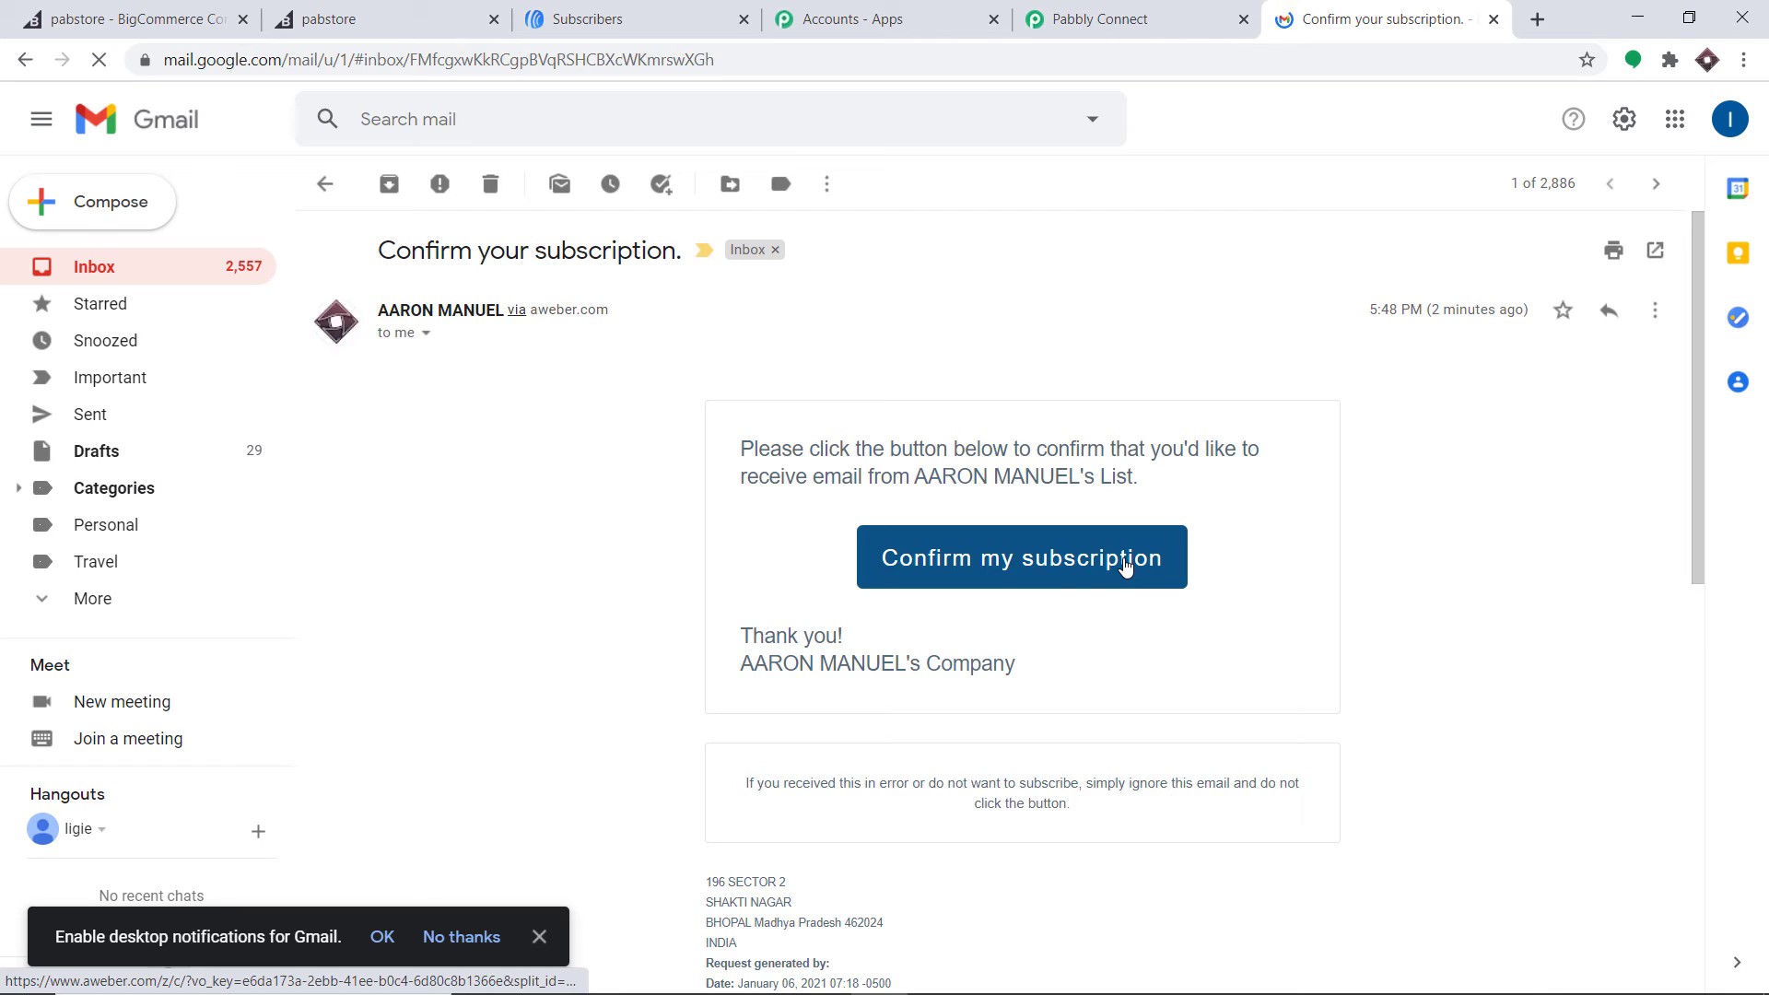
click(1067, 574)
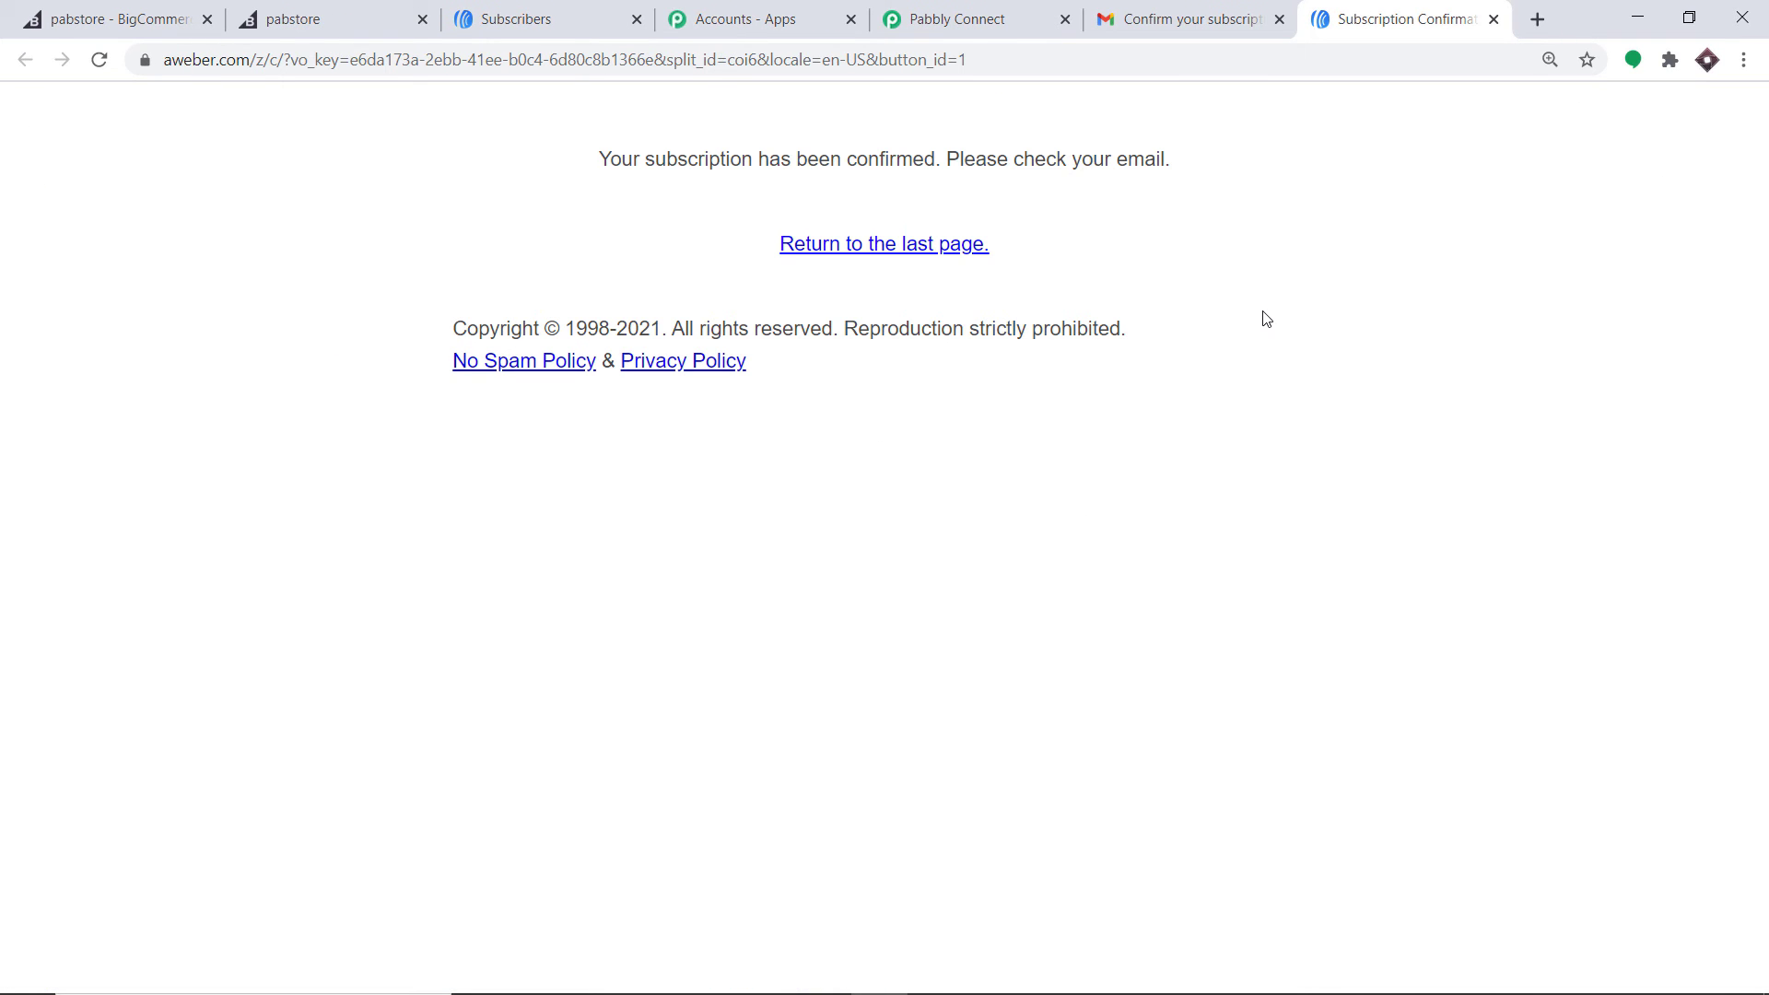
Return to AWeber, reload the Subscribers page and check the new customer's status in the list
click(511, 18)
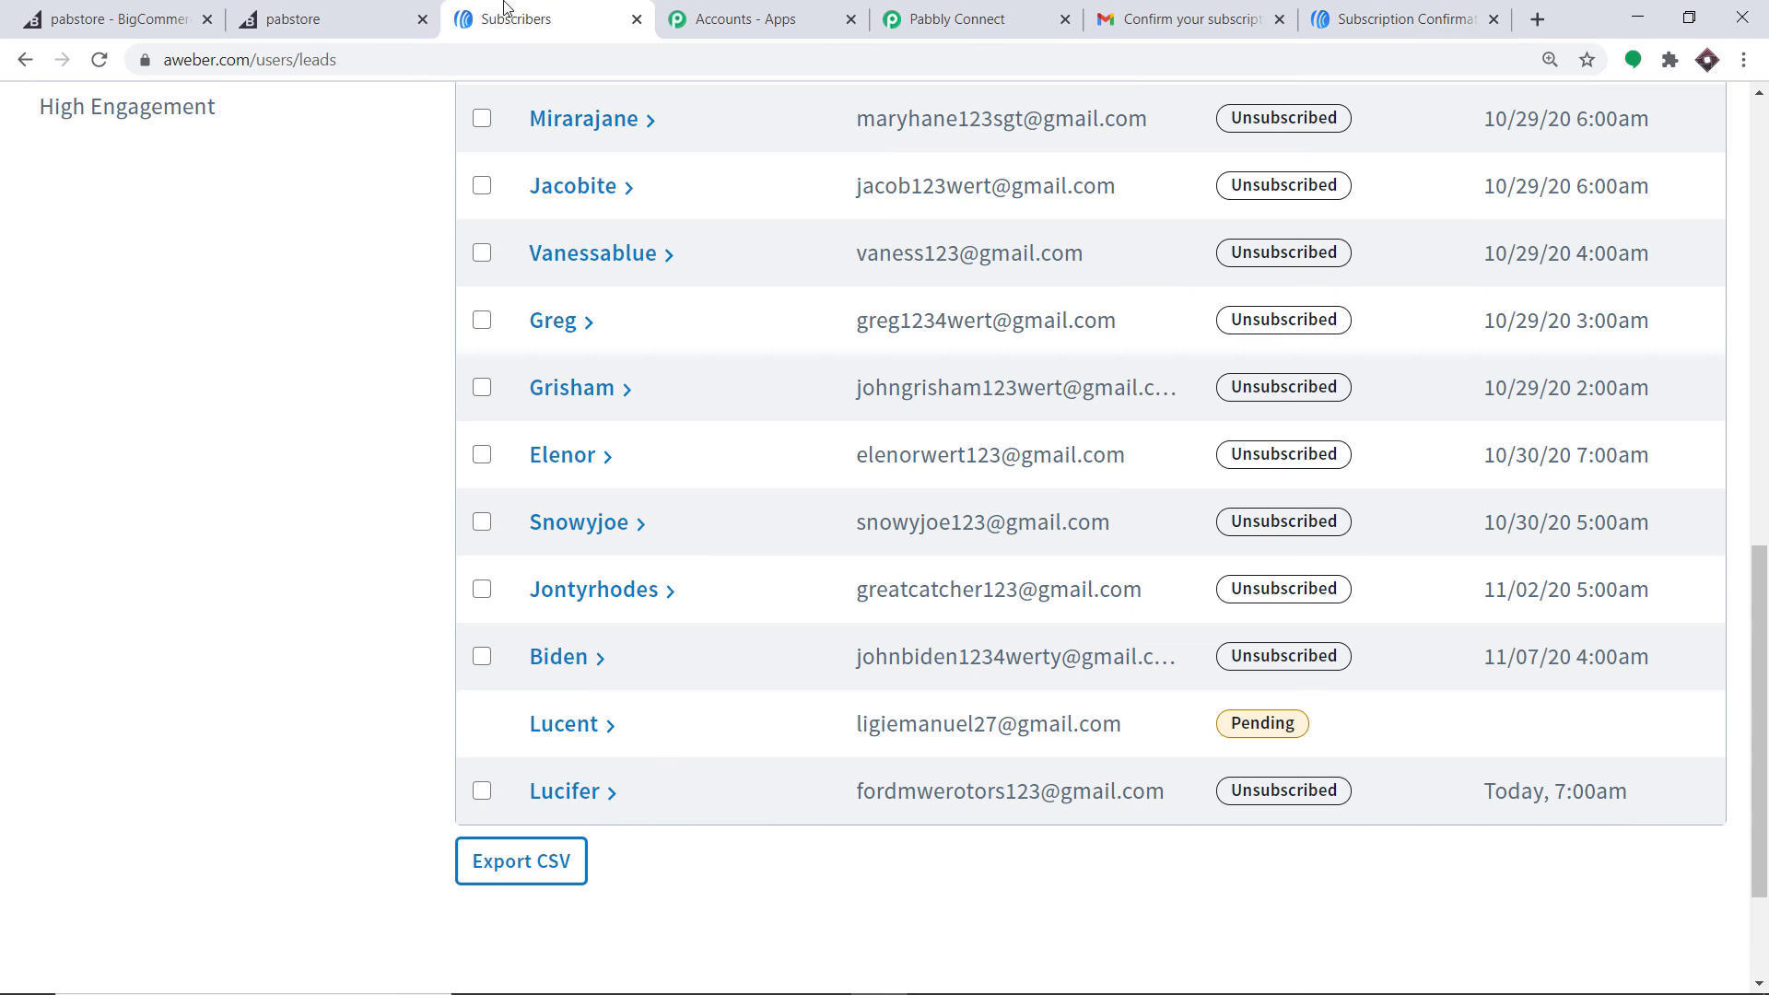
click(99, 60)
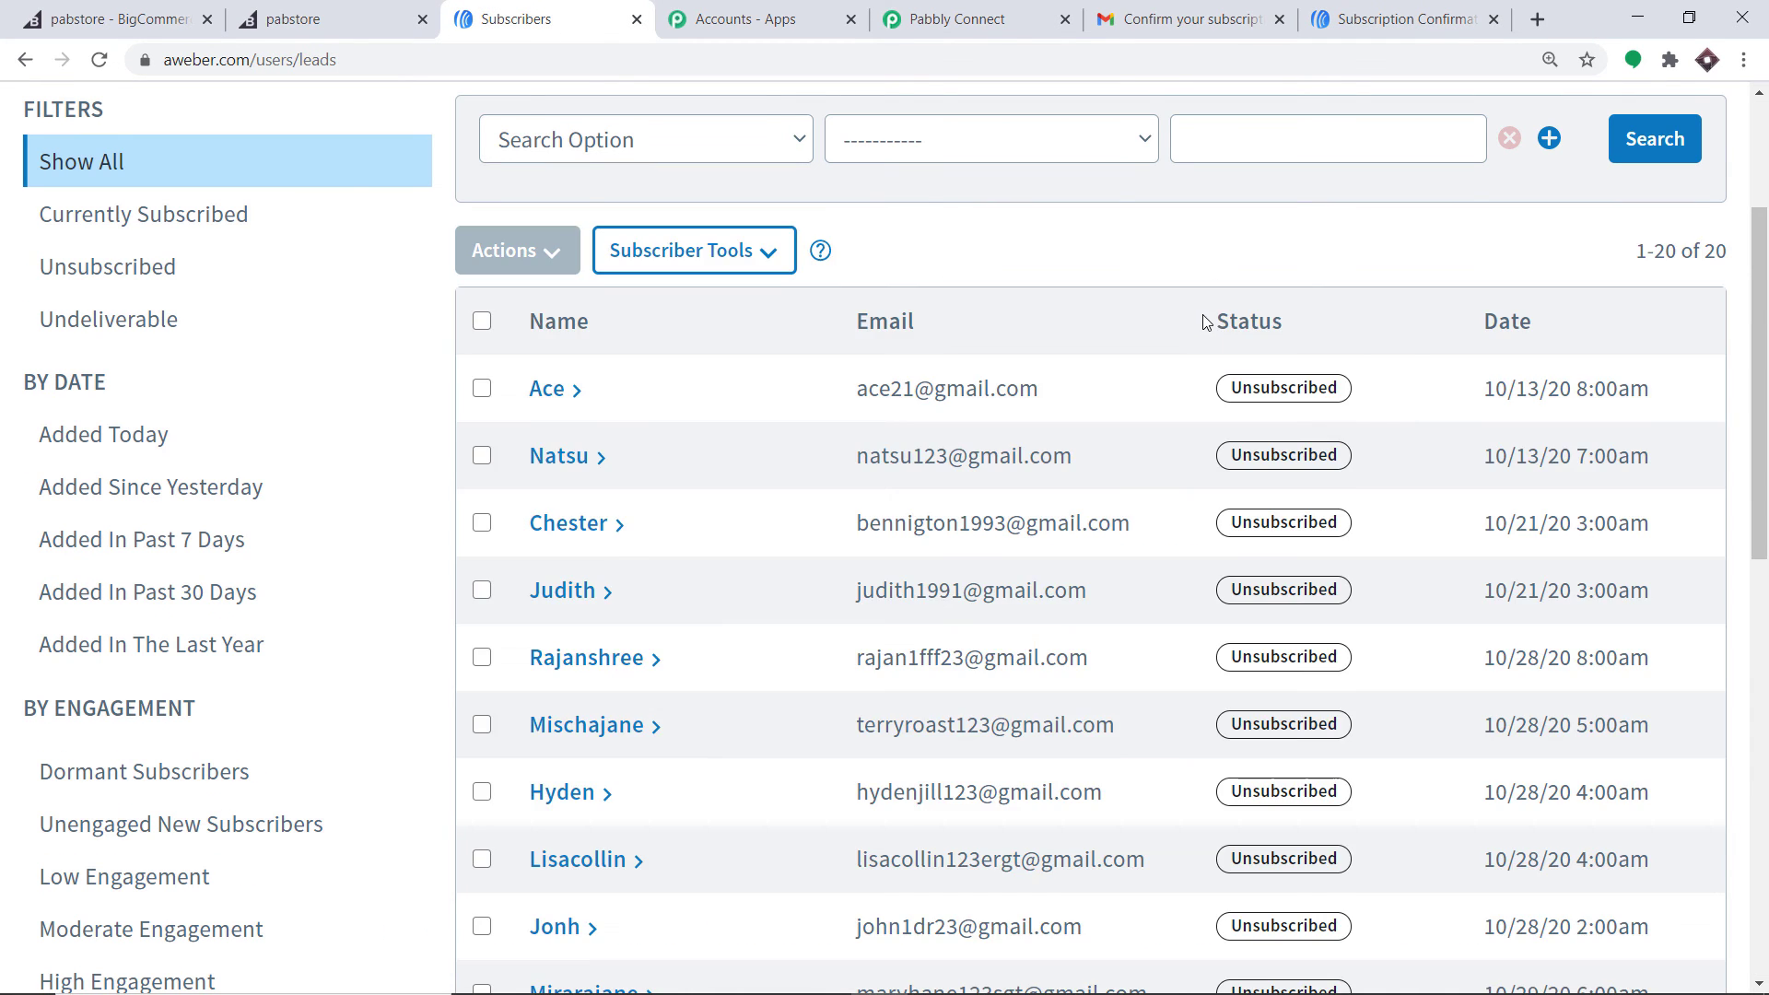
scroll(1138, 530, down, 6)
scroll(1137, 533, down, 3)
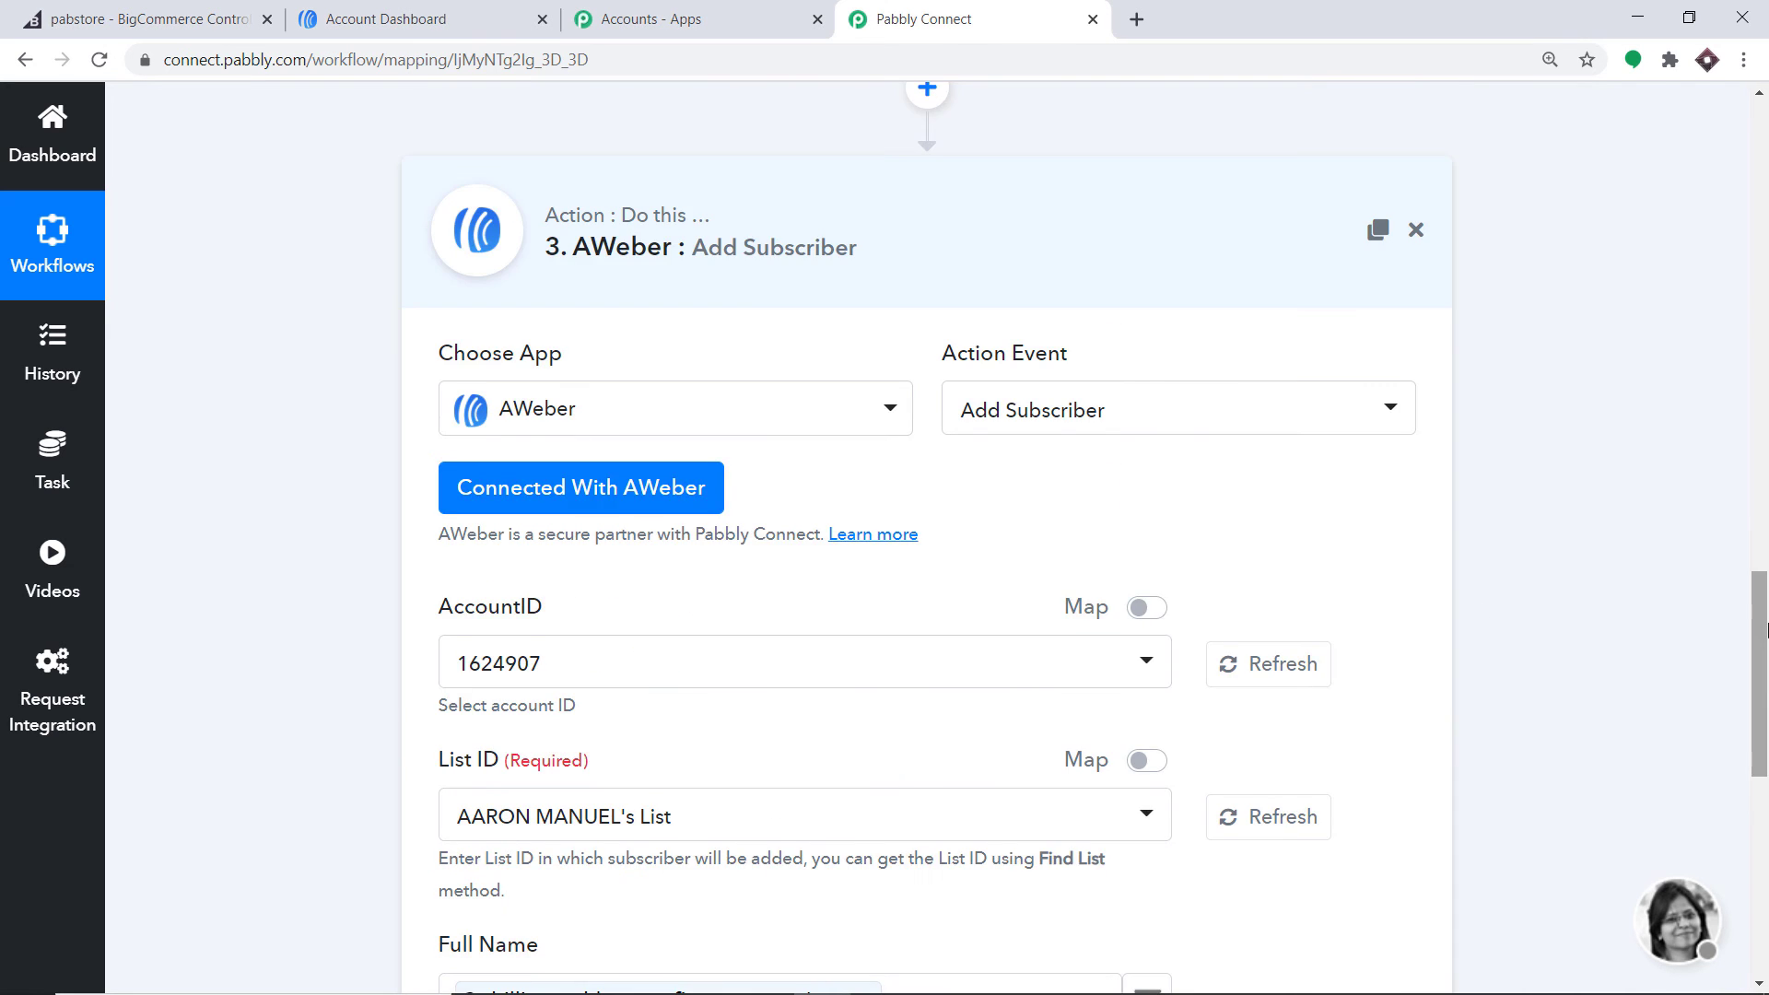
Collapse the AWeber Add Subscriber, BigCommerce Get Order By Id and New Order Created steps in Pabbly Connect to review the whole workflow
scroll(1041, 521, up, 4)
click(1041, 520)
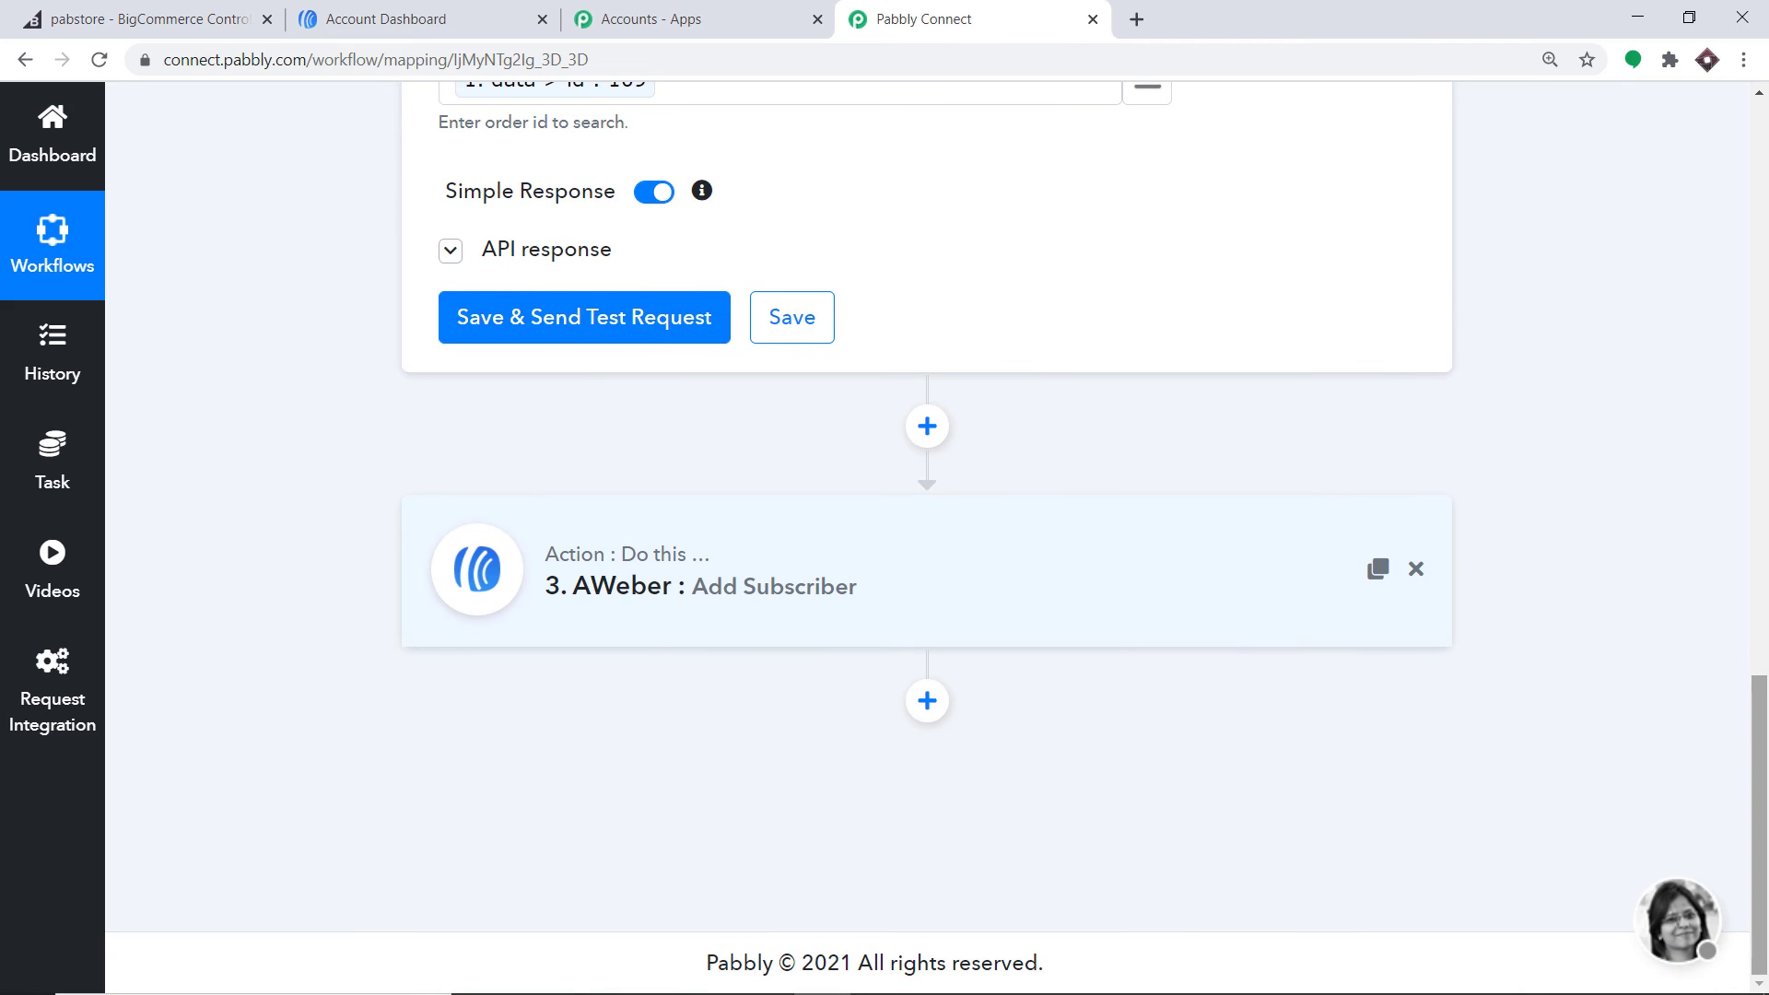
scroll(1143, 553, up, 10)
click(772, 650)
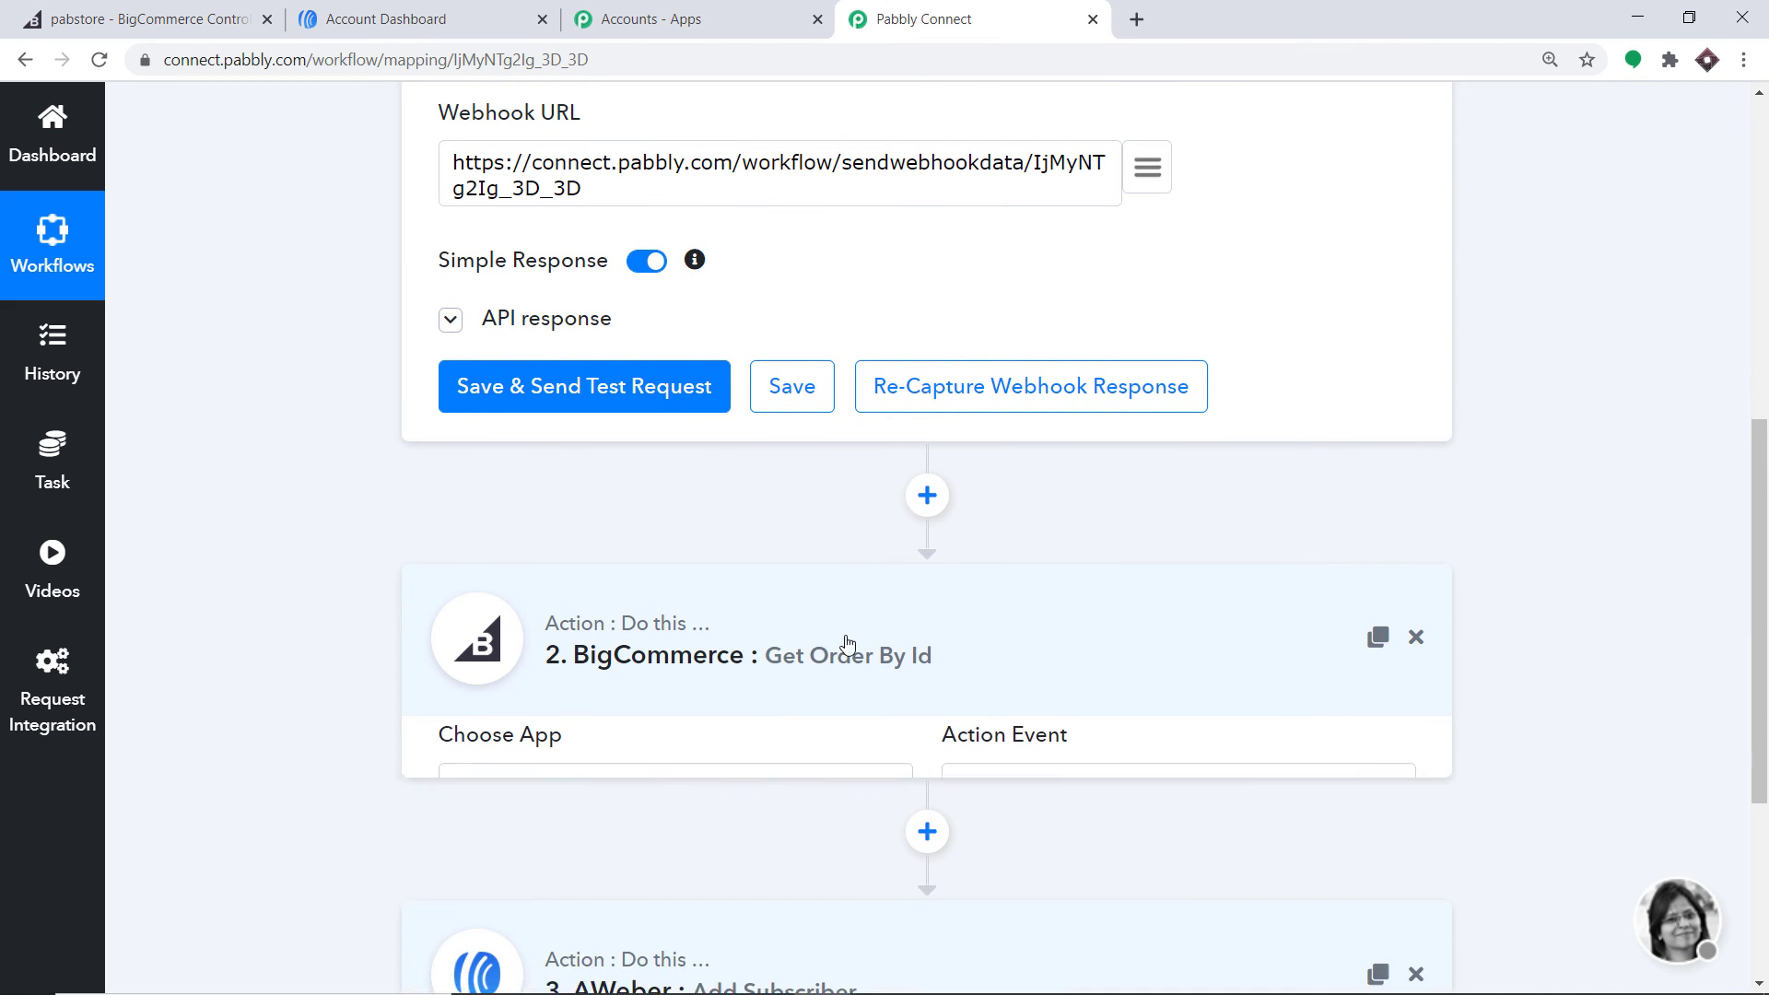
scroll(889, 420, up, 7)
click(889, 419)
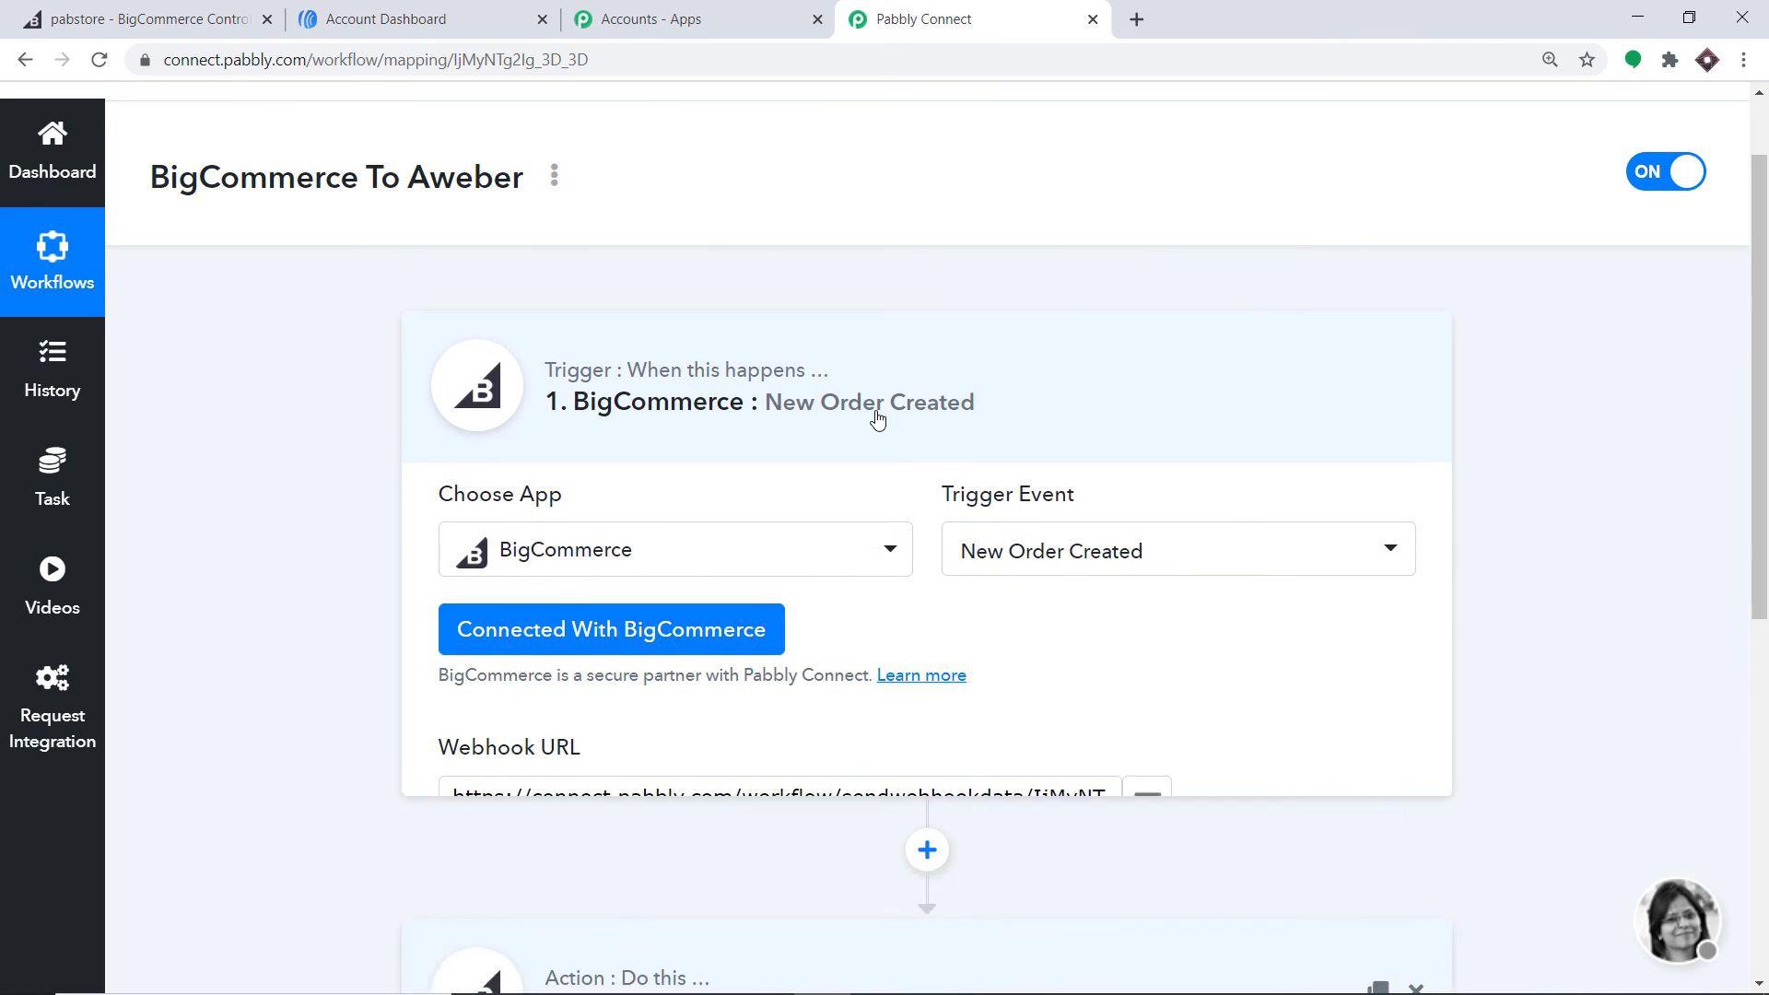
scroll(1768, 510, down, 2)
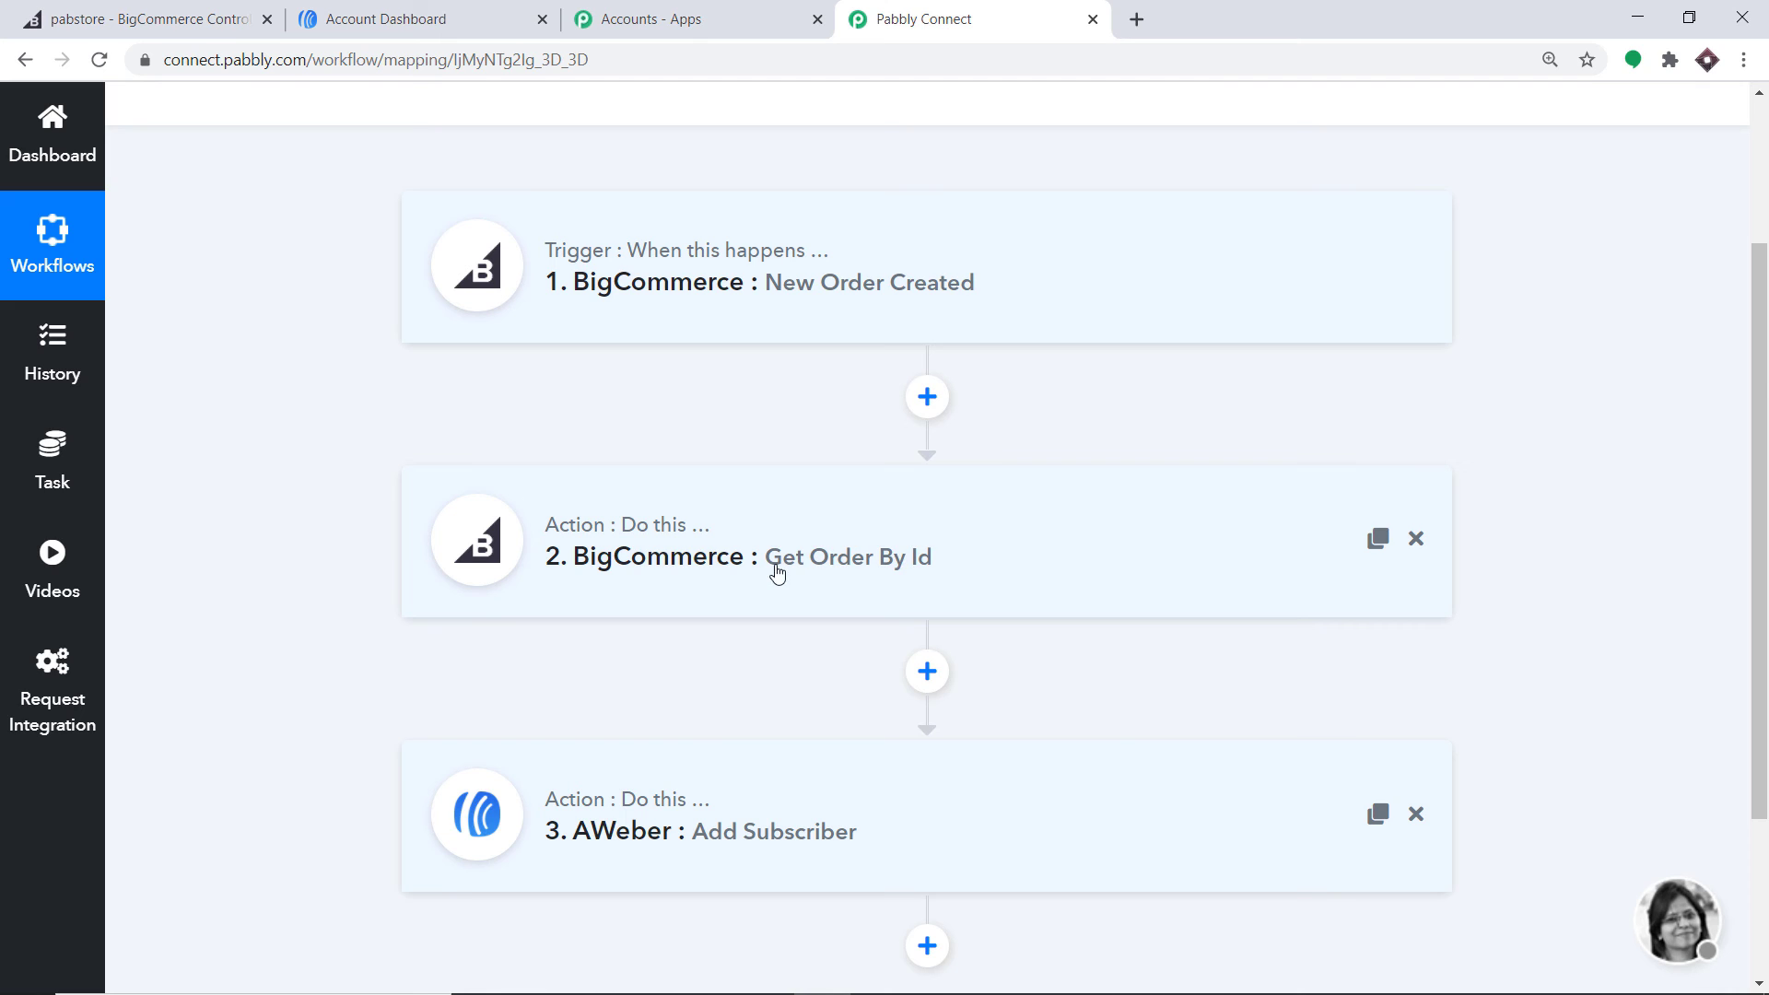
scroll(1166, 567, down, 1)
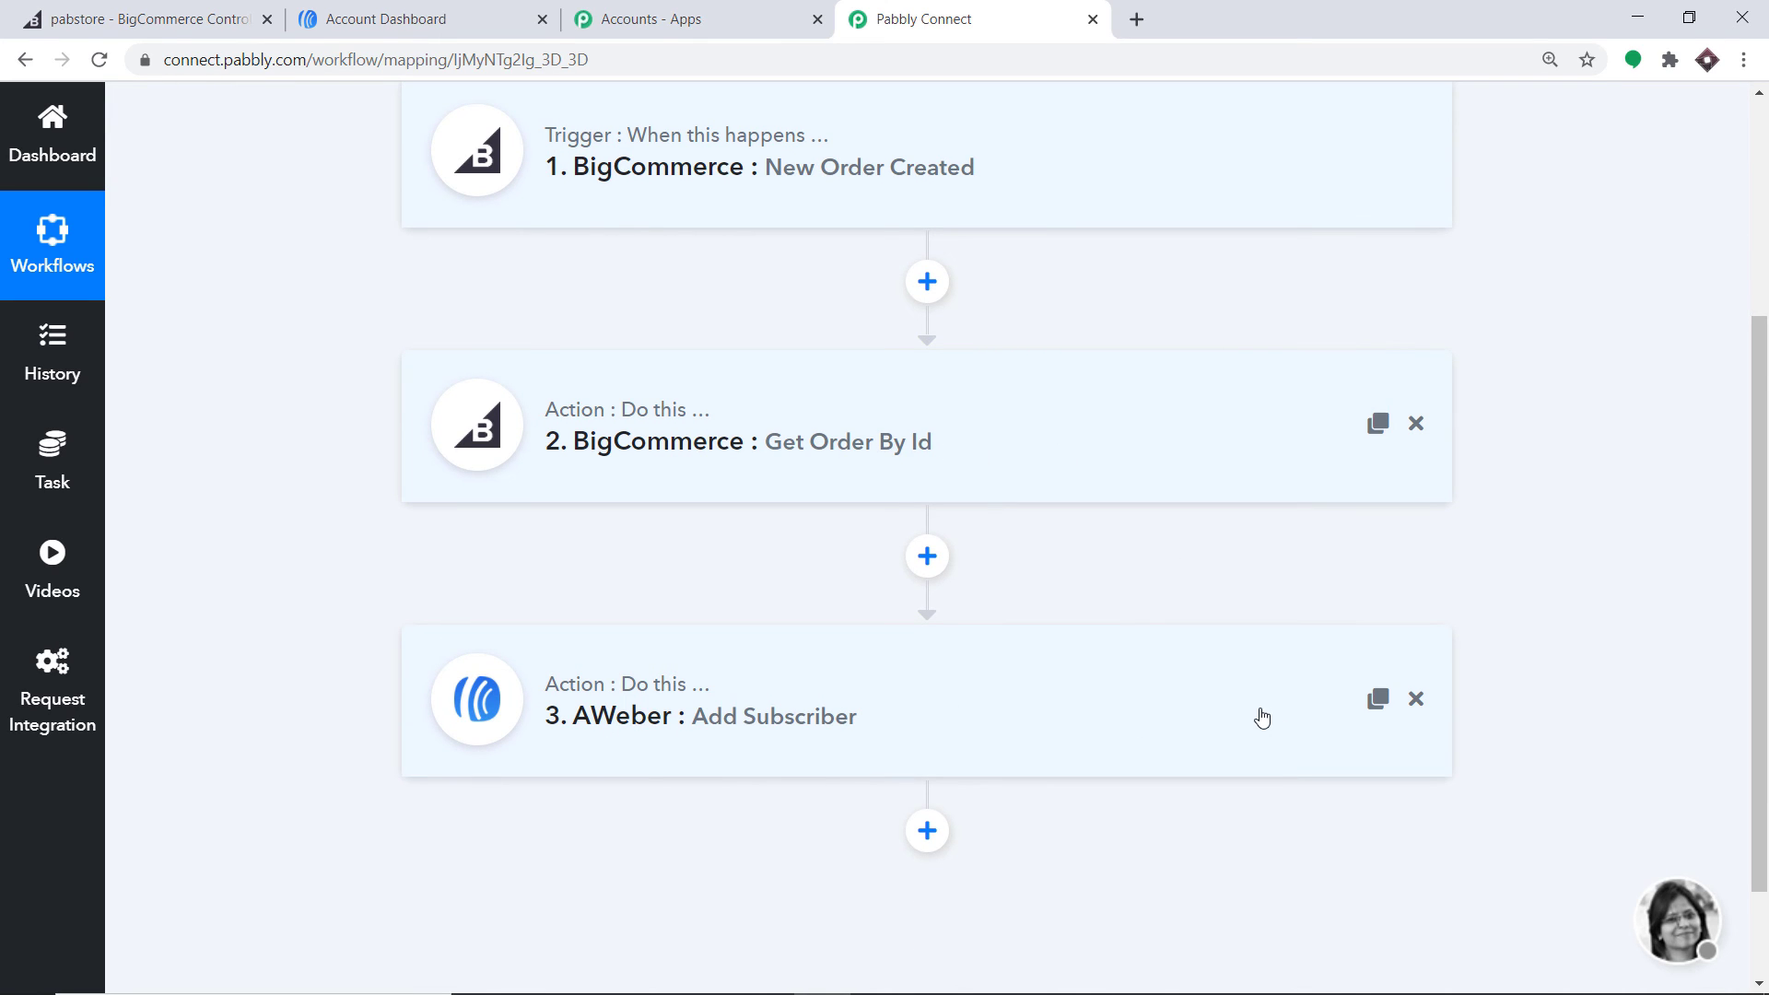
scroll(1262, 718, up, 1)
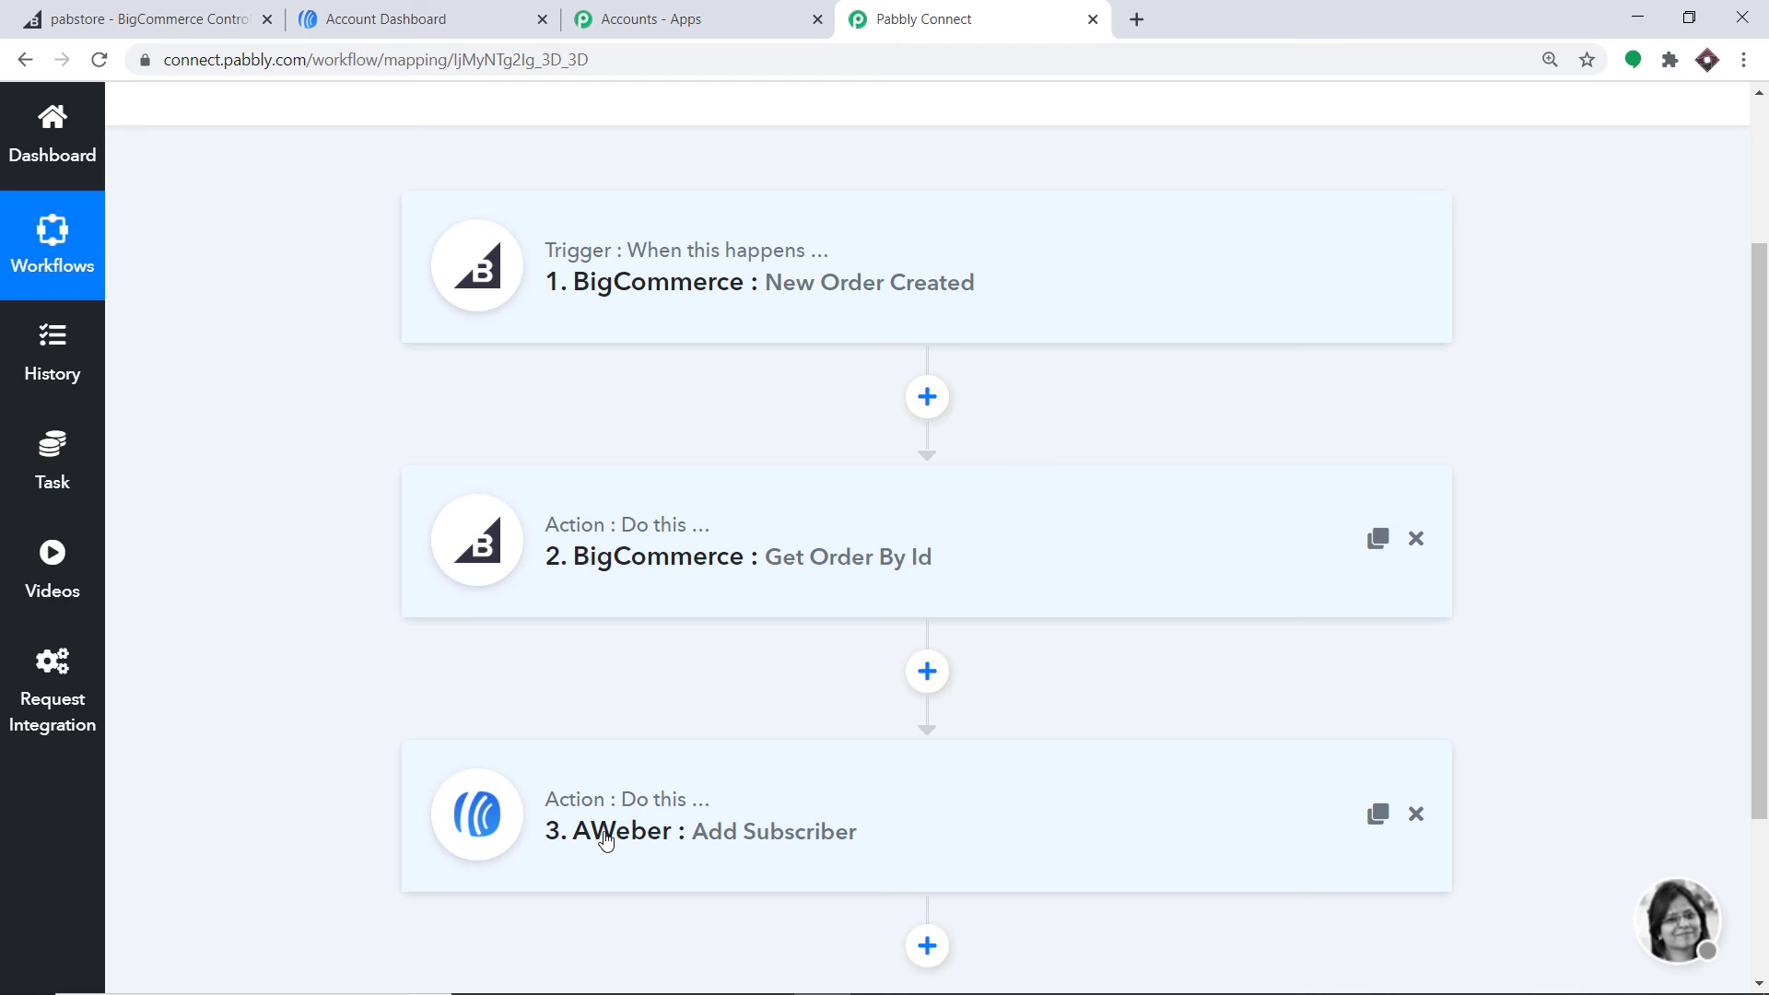
Switch to BigCommerce, view the pabstore storefront and open its new customer registration form
click(148, 19)
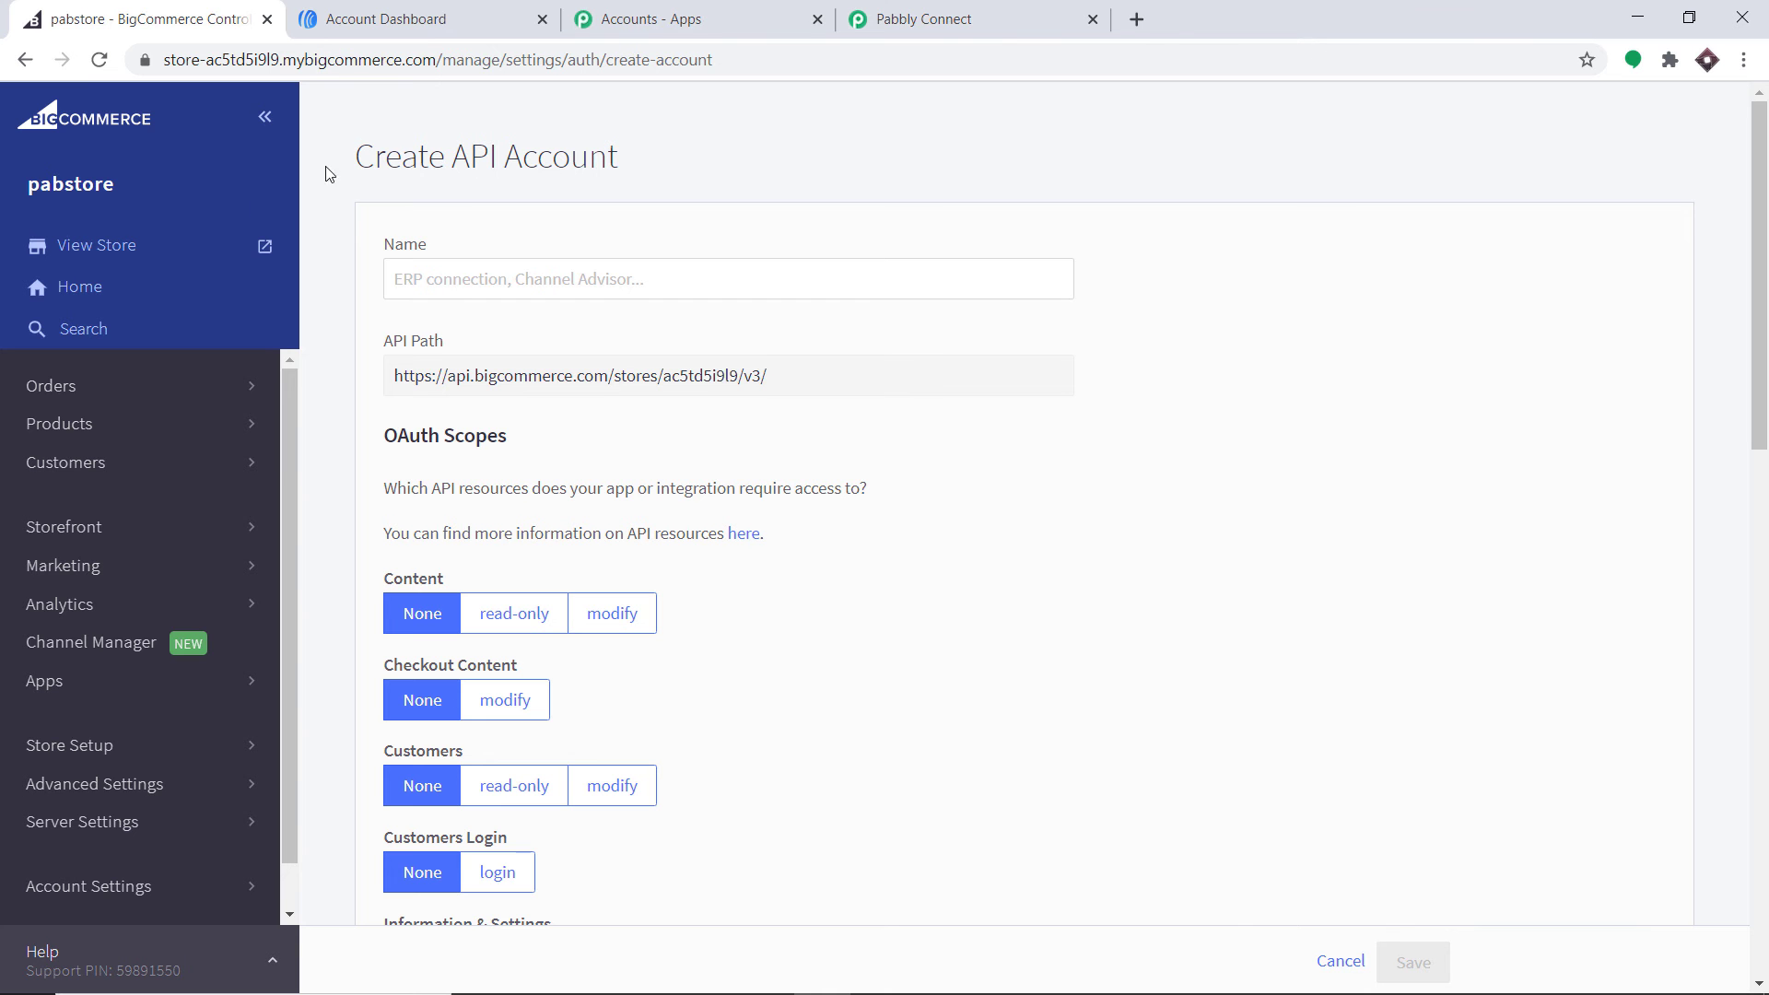
click(101, 247)
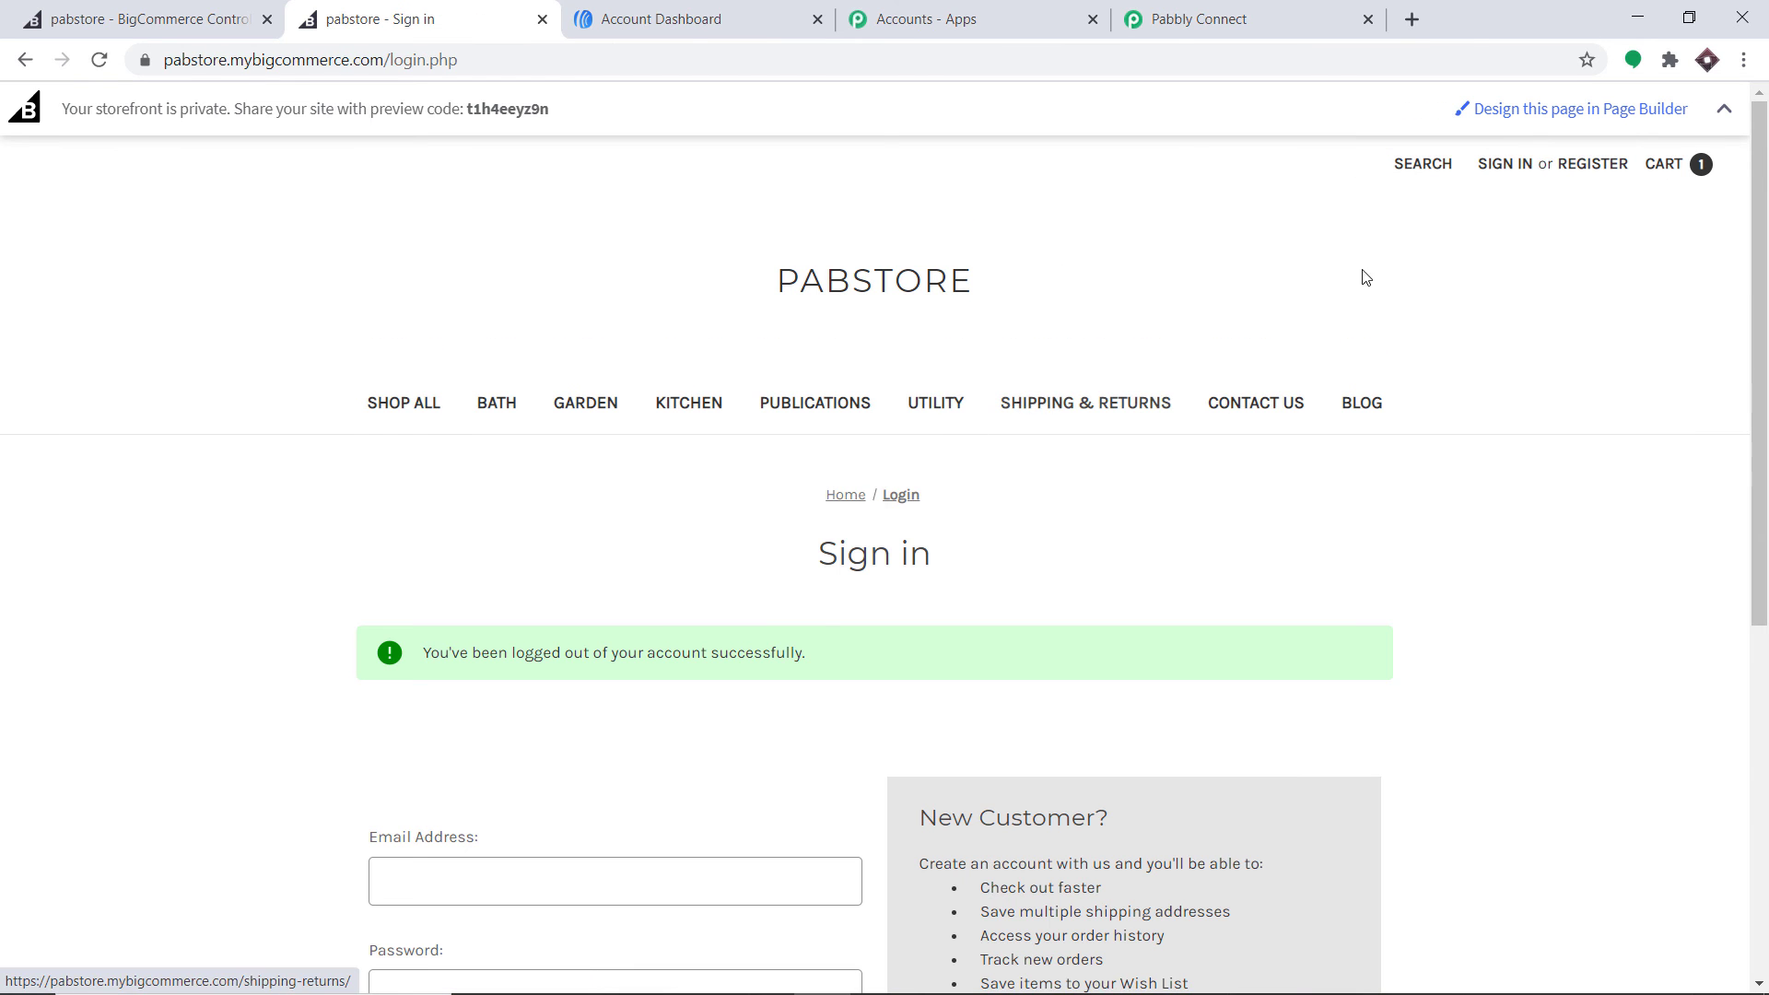
click(1592, 164)
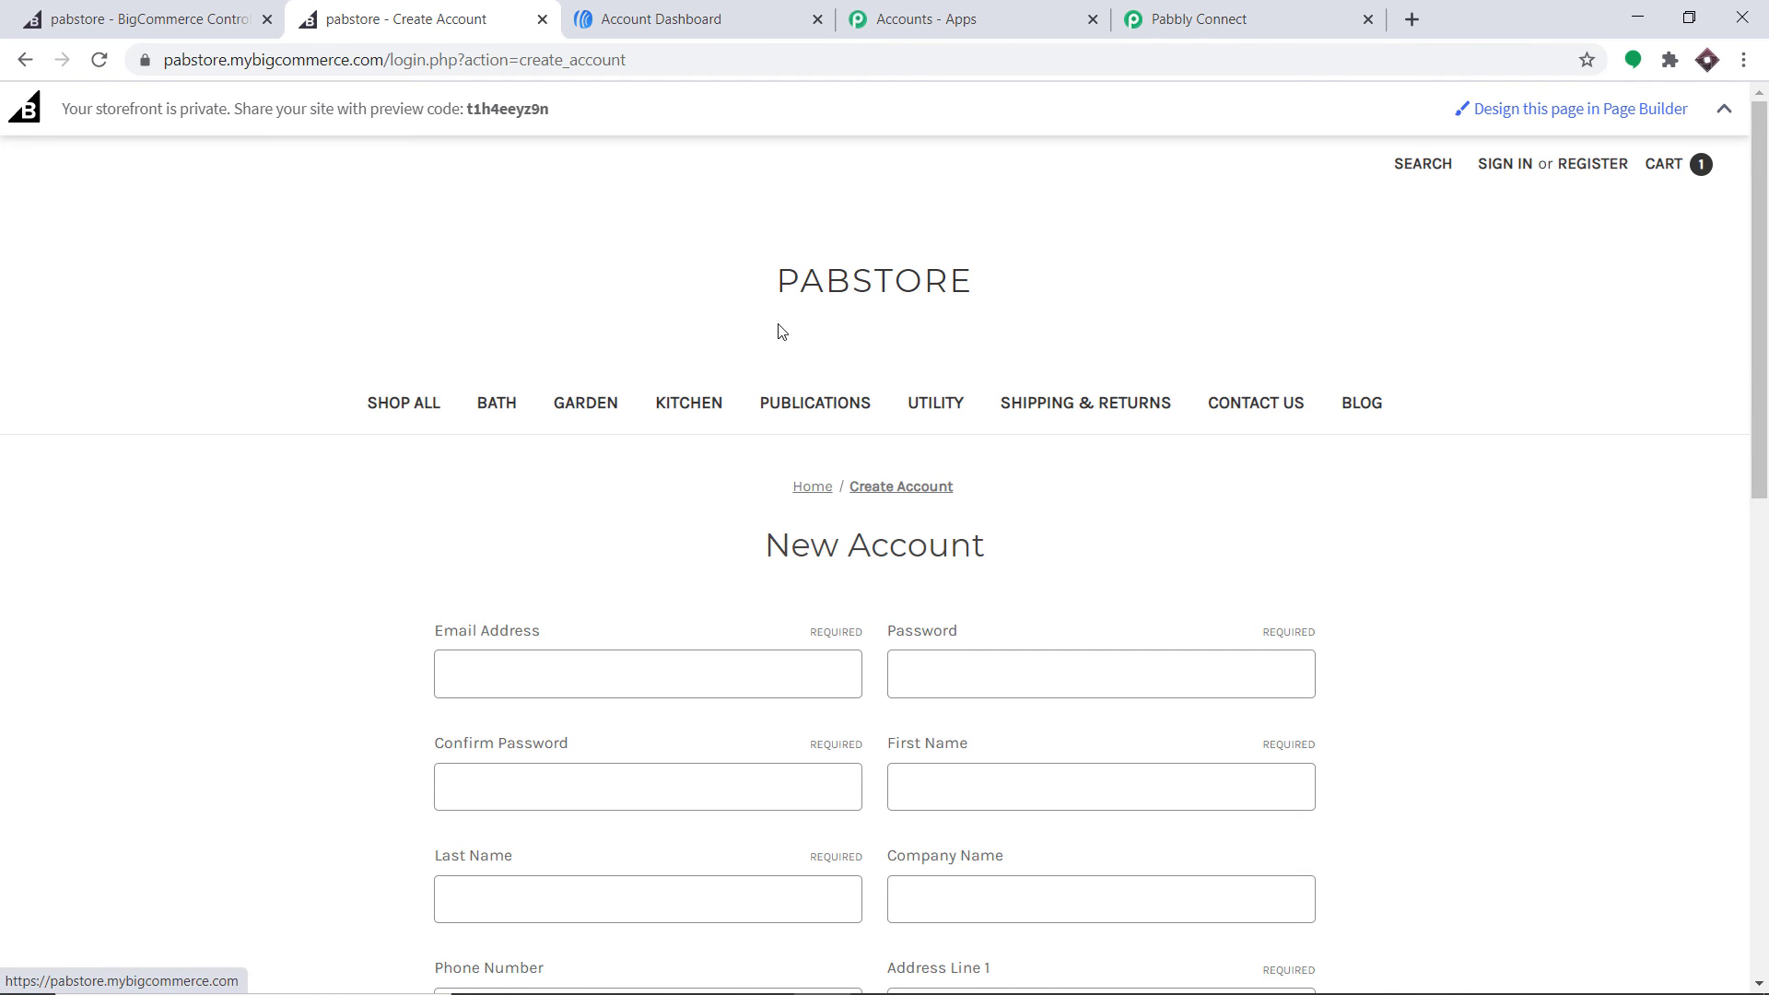
Fill the New Account form from the saved Starbucks entry, add a 2 to the email address, and enter and confirm the account password
scroll(778, 332, down, 2)
click(660, 439)
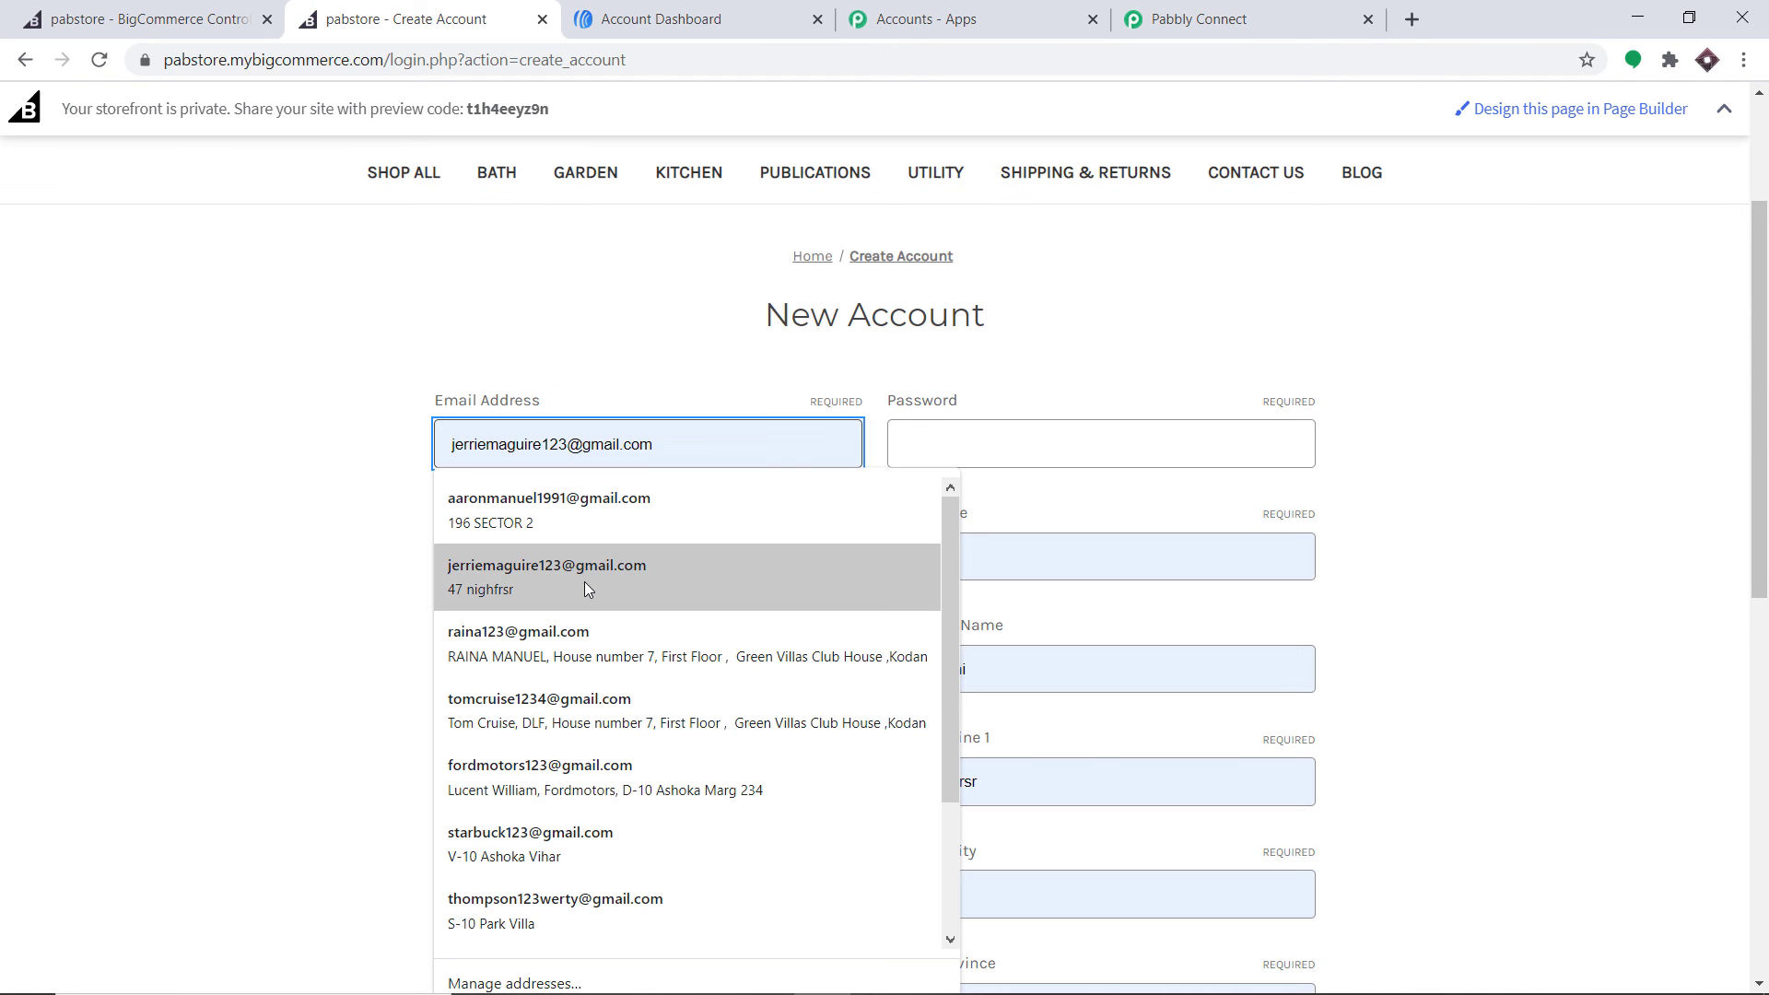
click(510, 856)
click(525, 445)
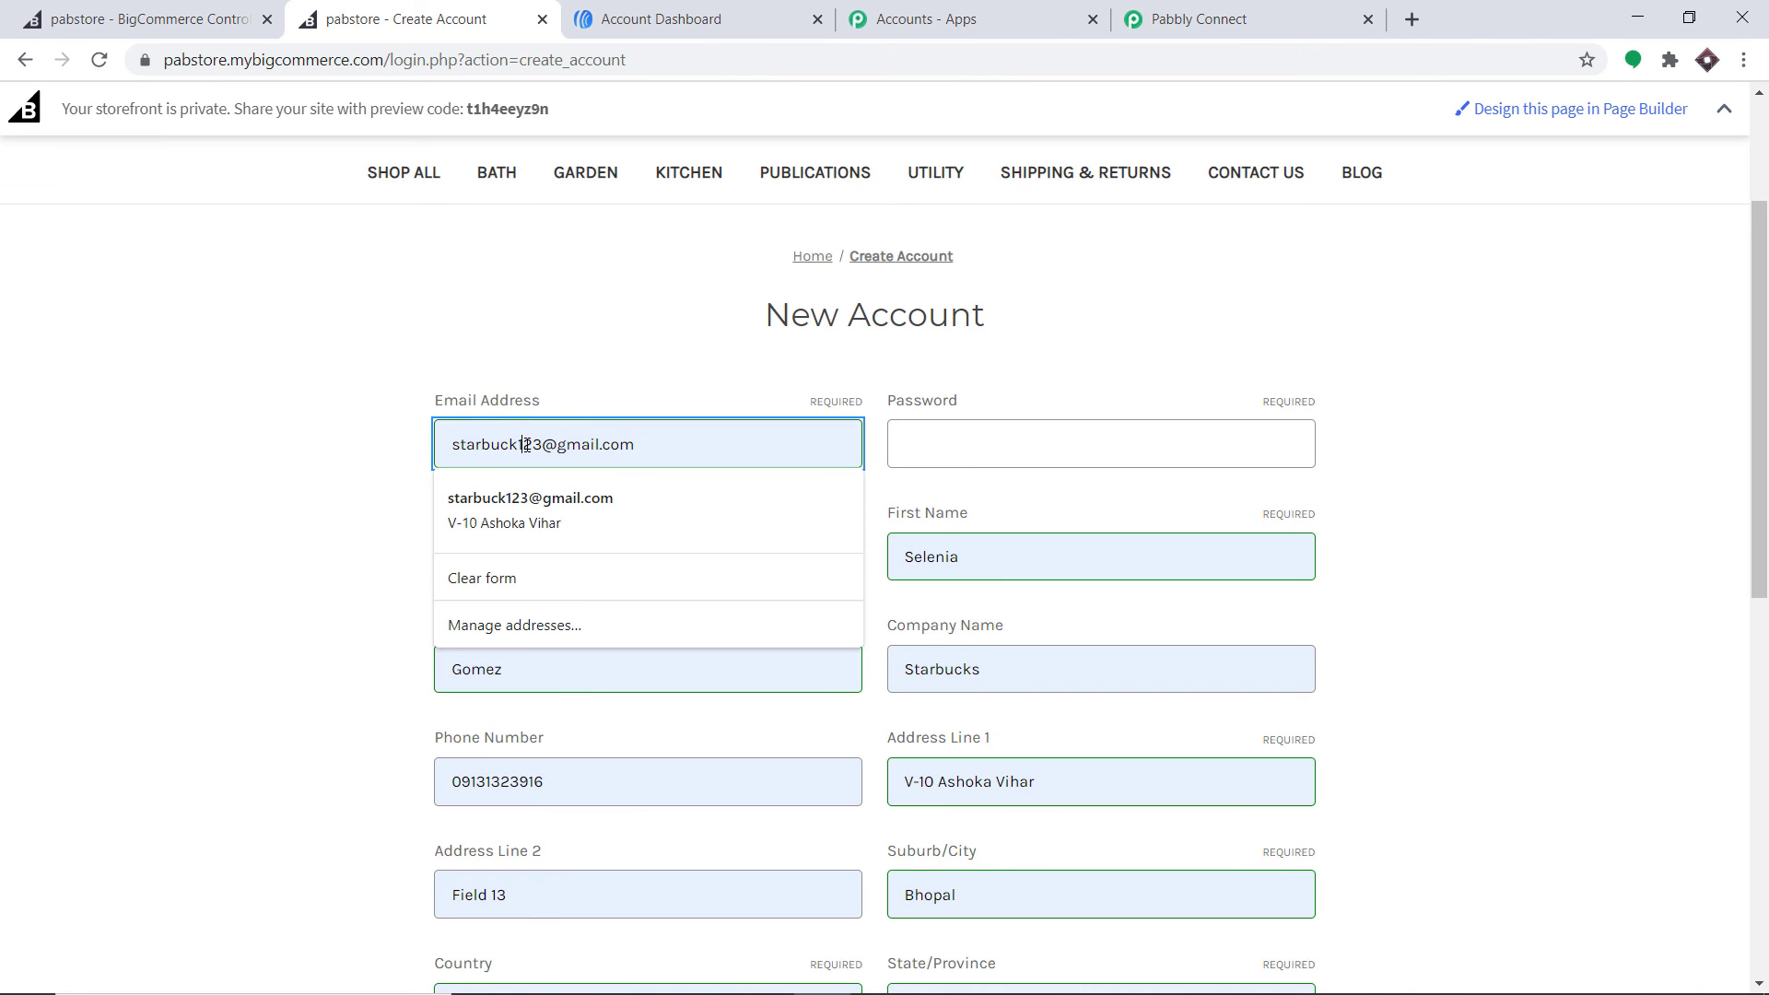
text(2)
click(985, 456)
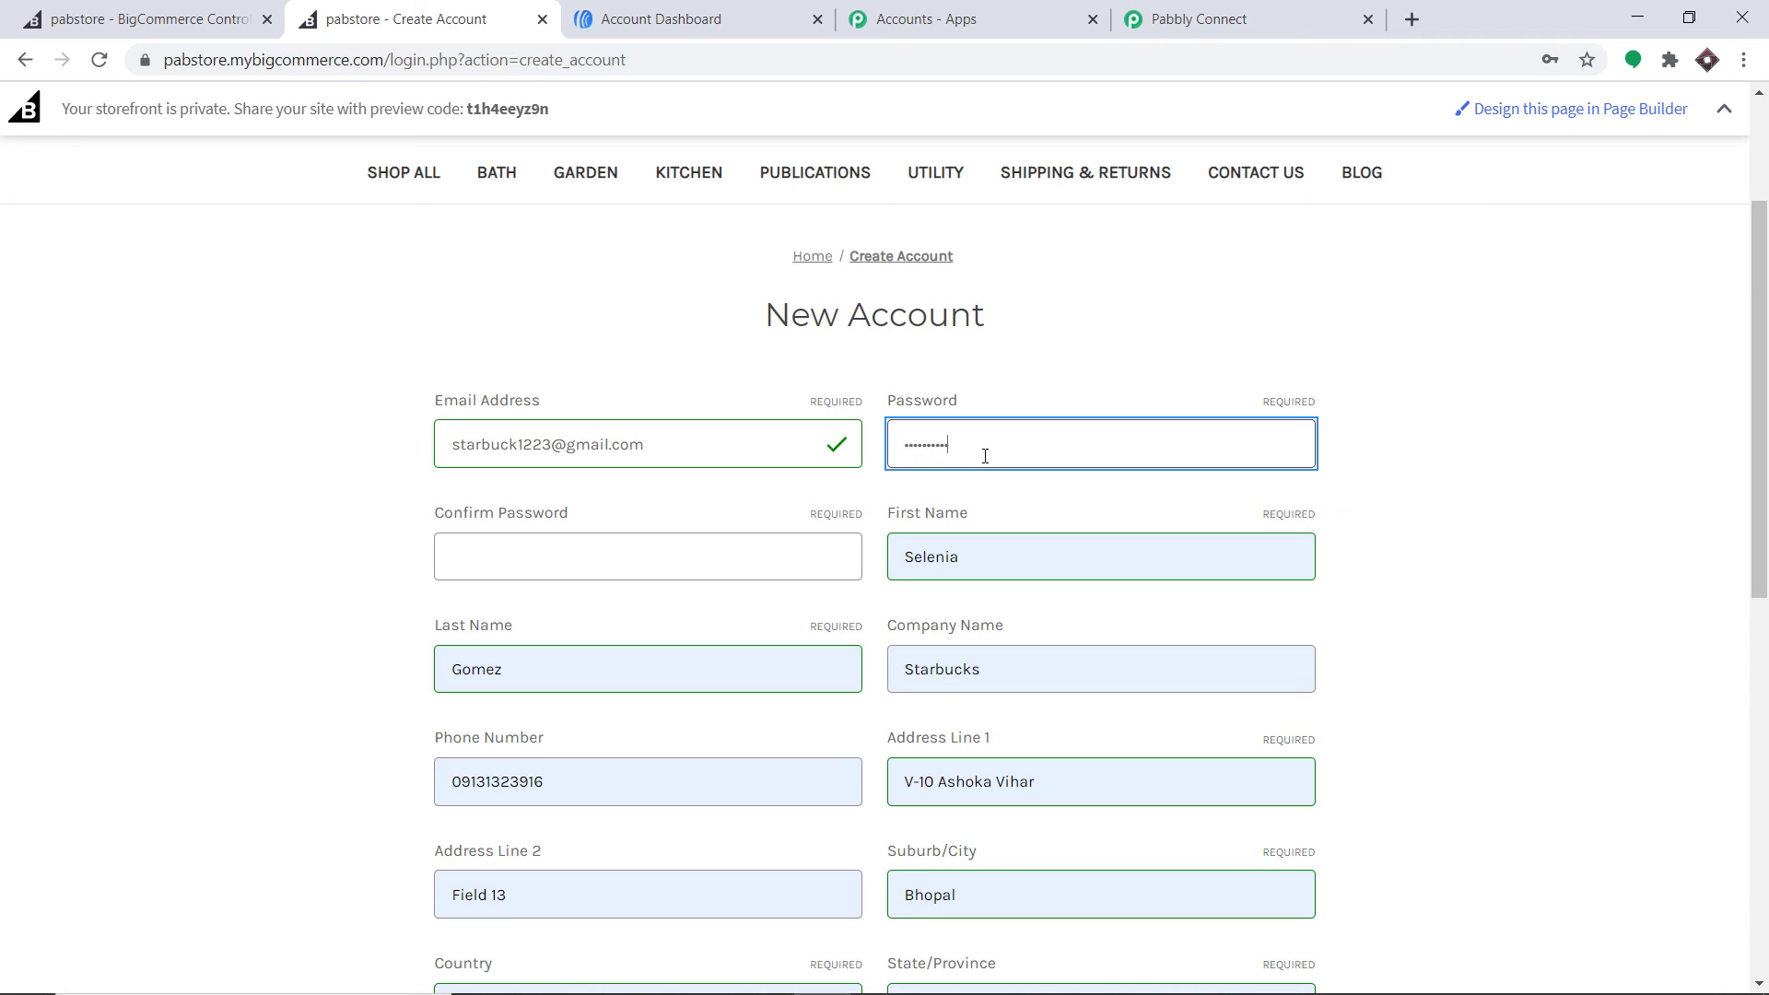
click(658, 567)
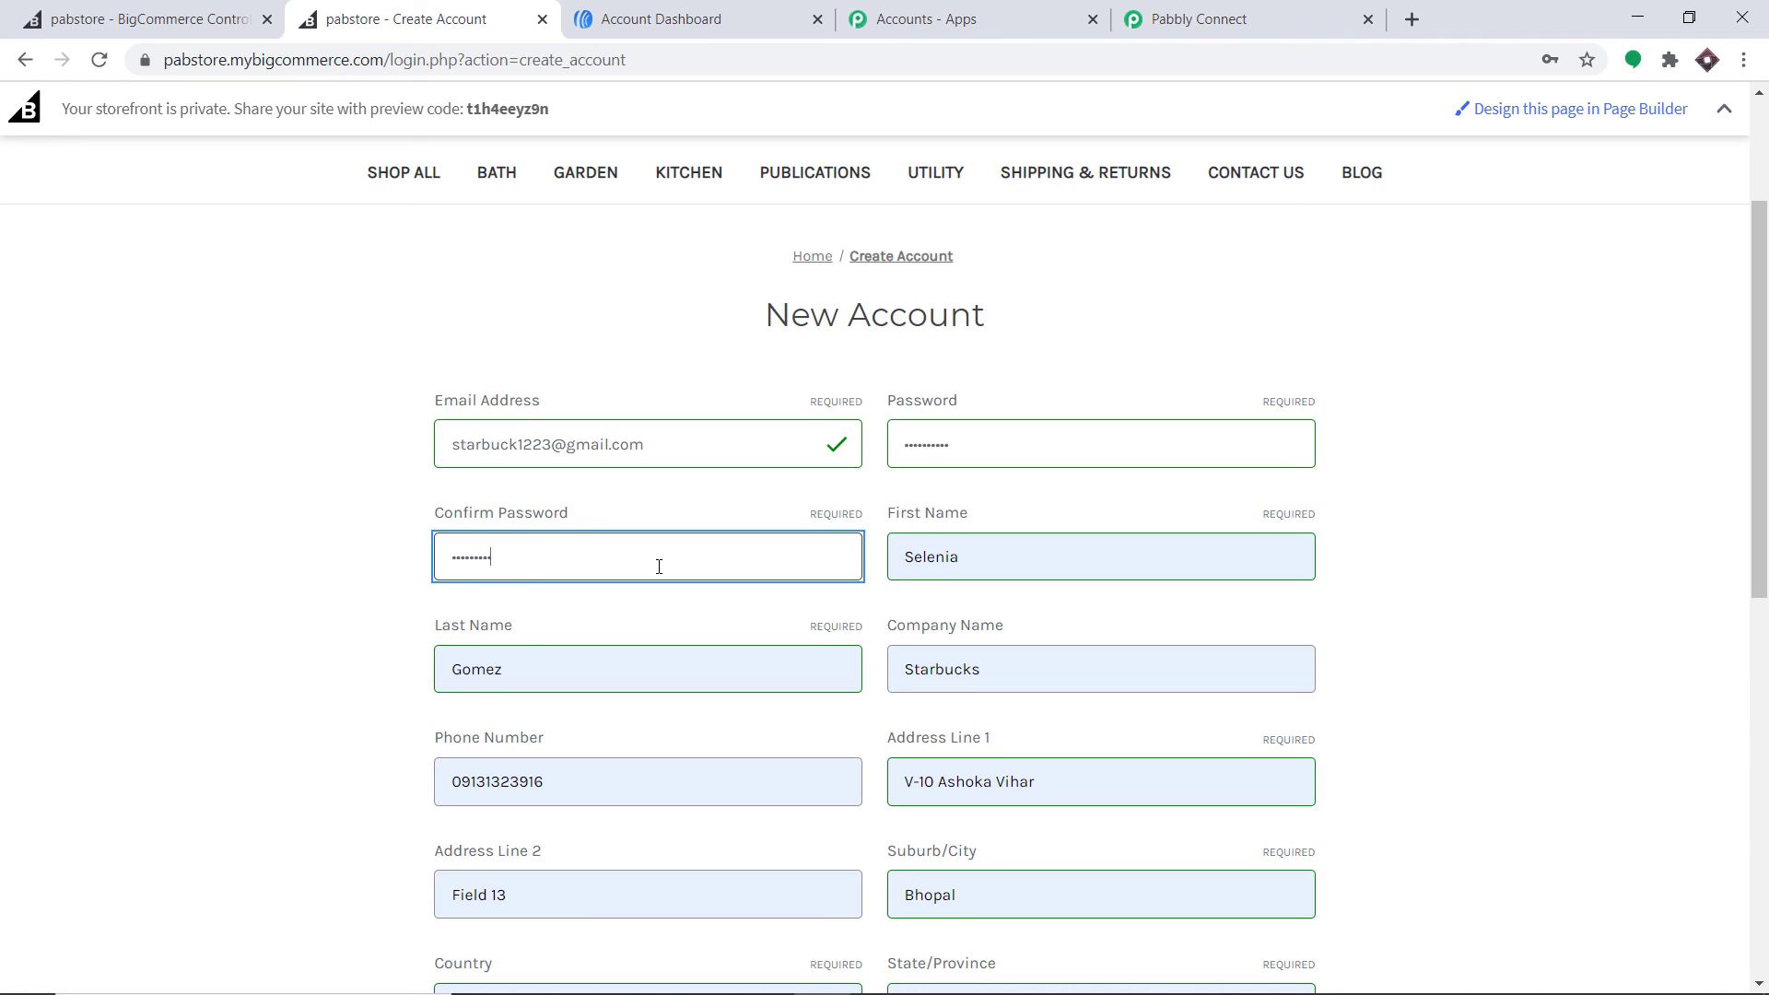
Complete the reCAPTCHA check, create the customer account and dismiss the offer to save the password
scroll(659, 566, down, 3)
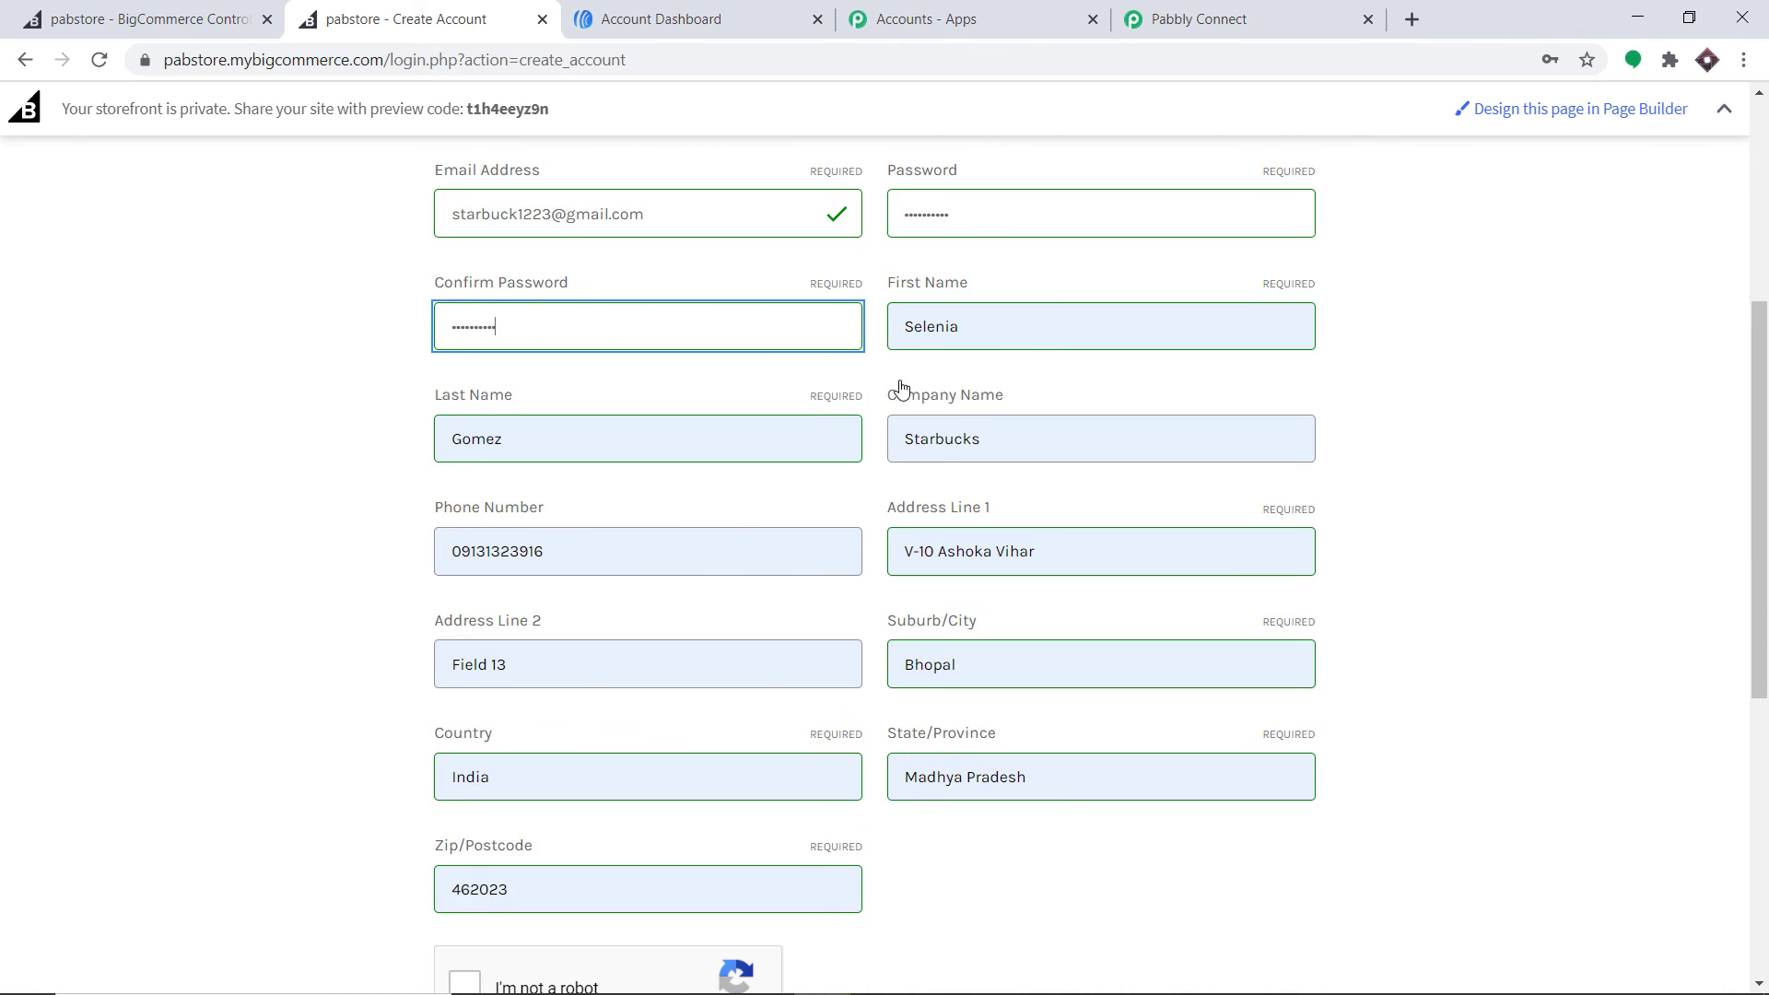
scroll(684, 378, down, 3)
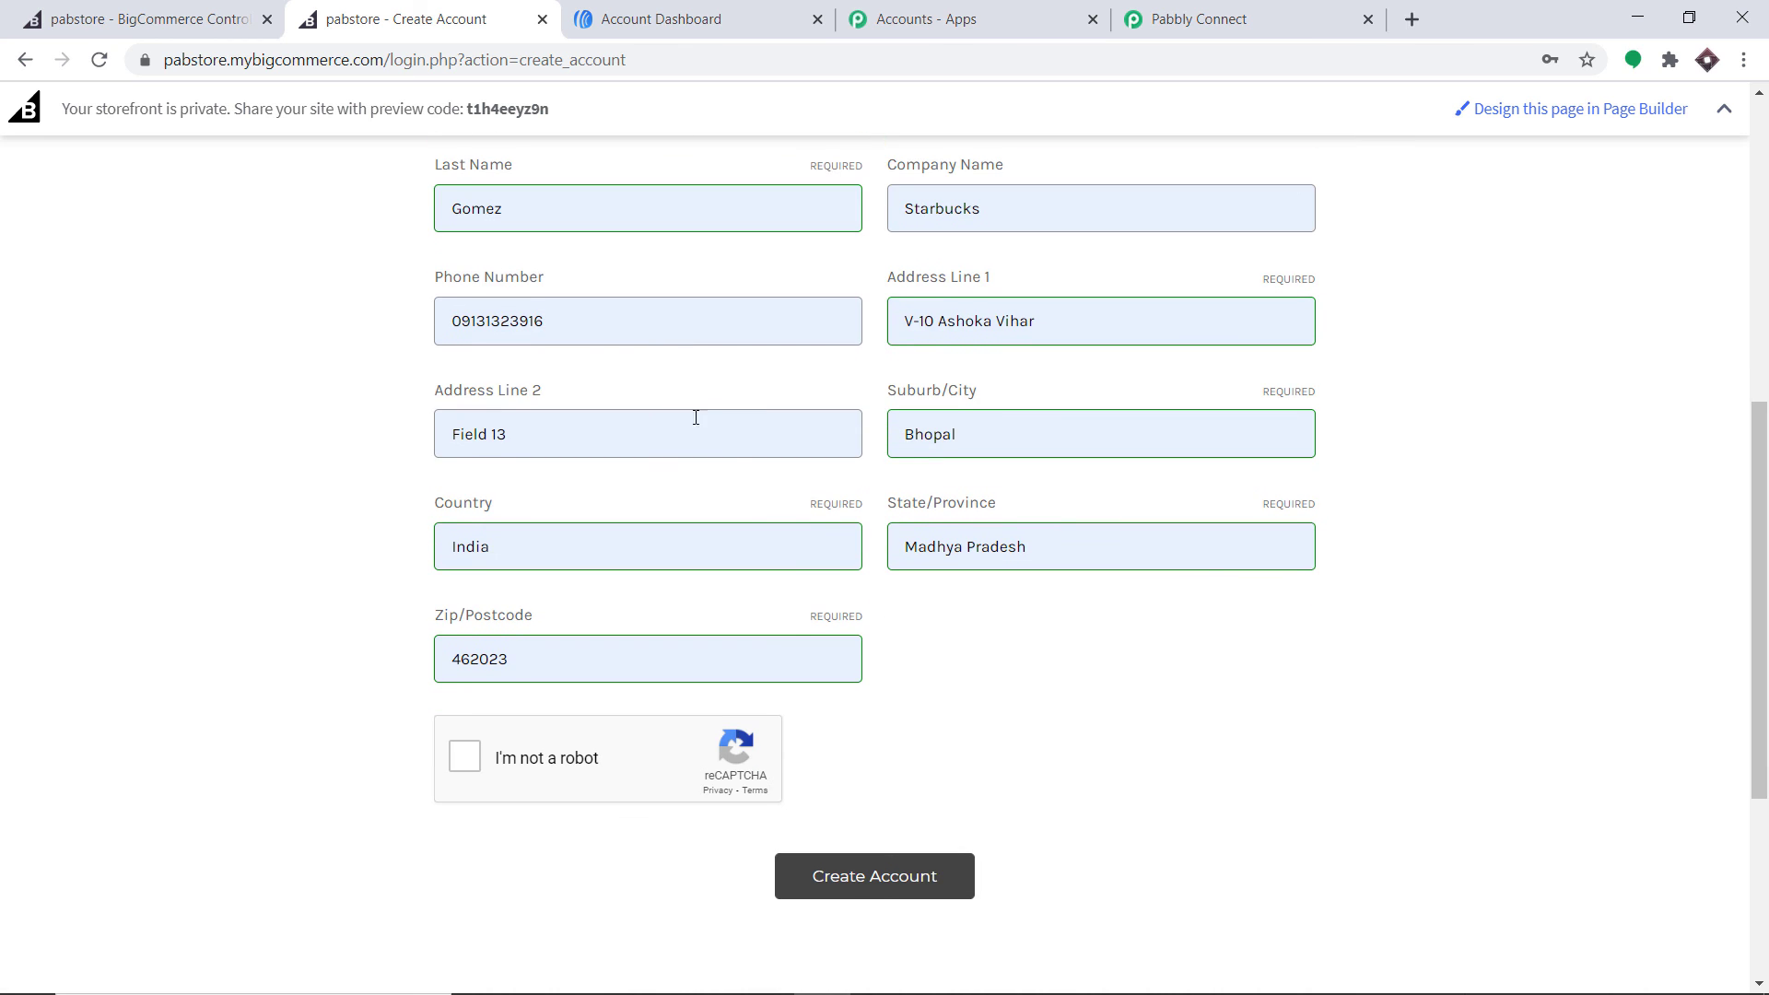
click(460, 763)
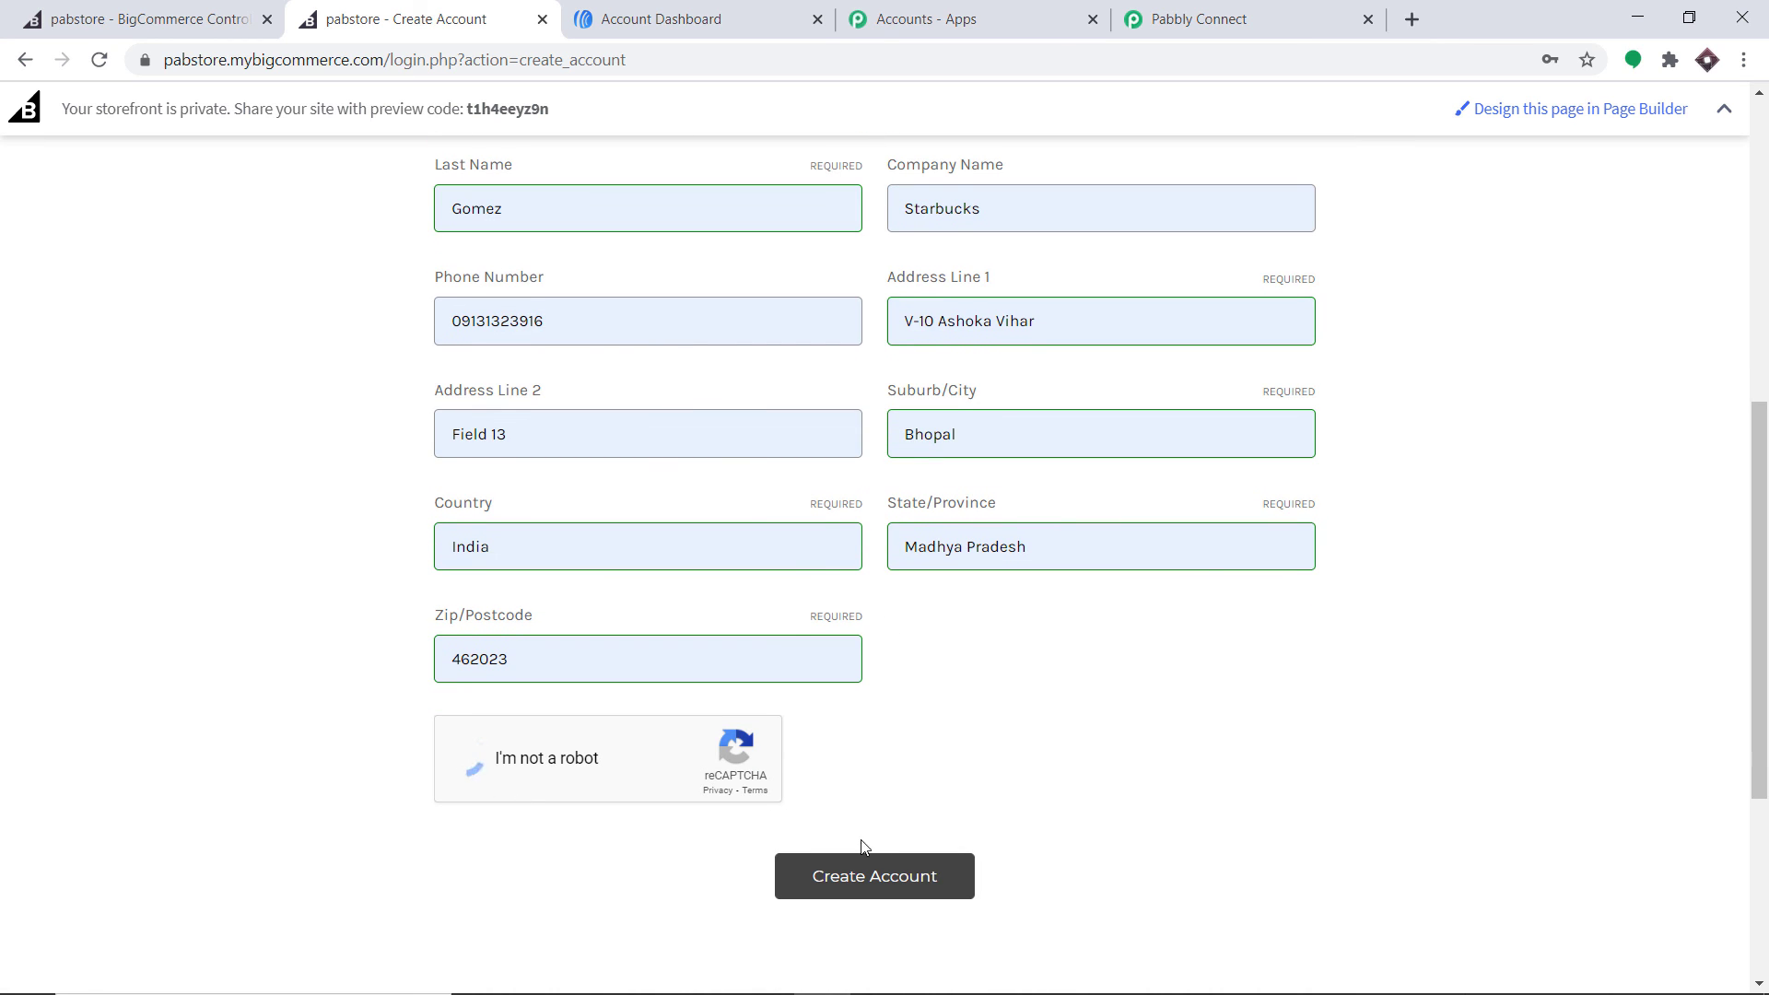
click(893, 883)
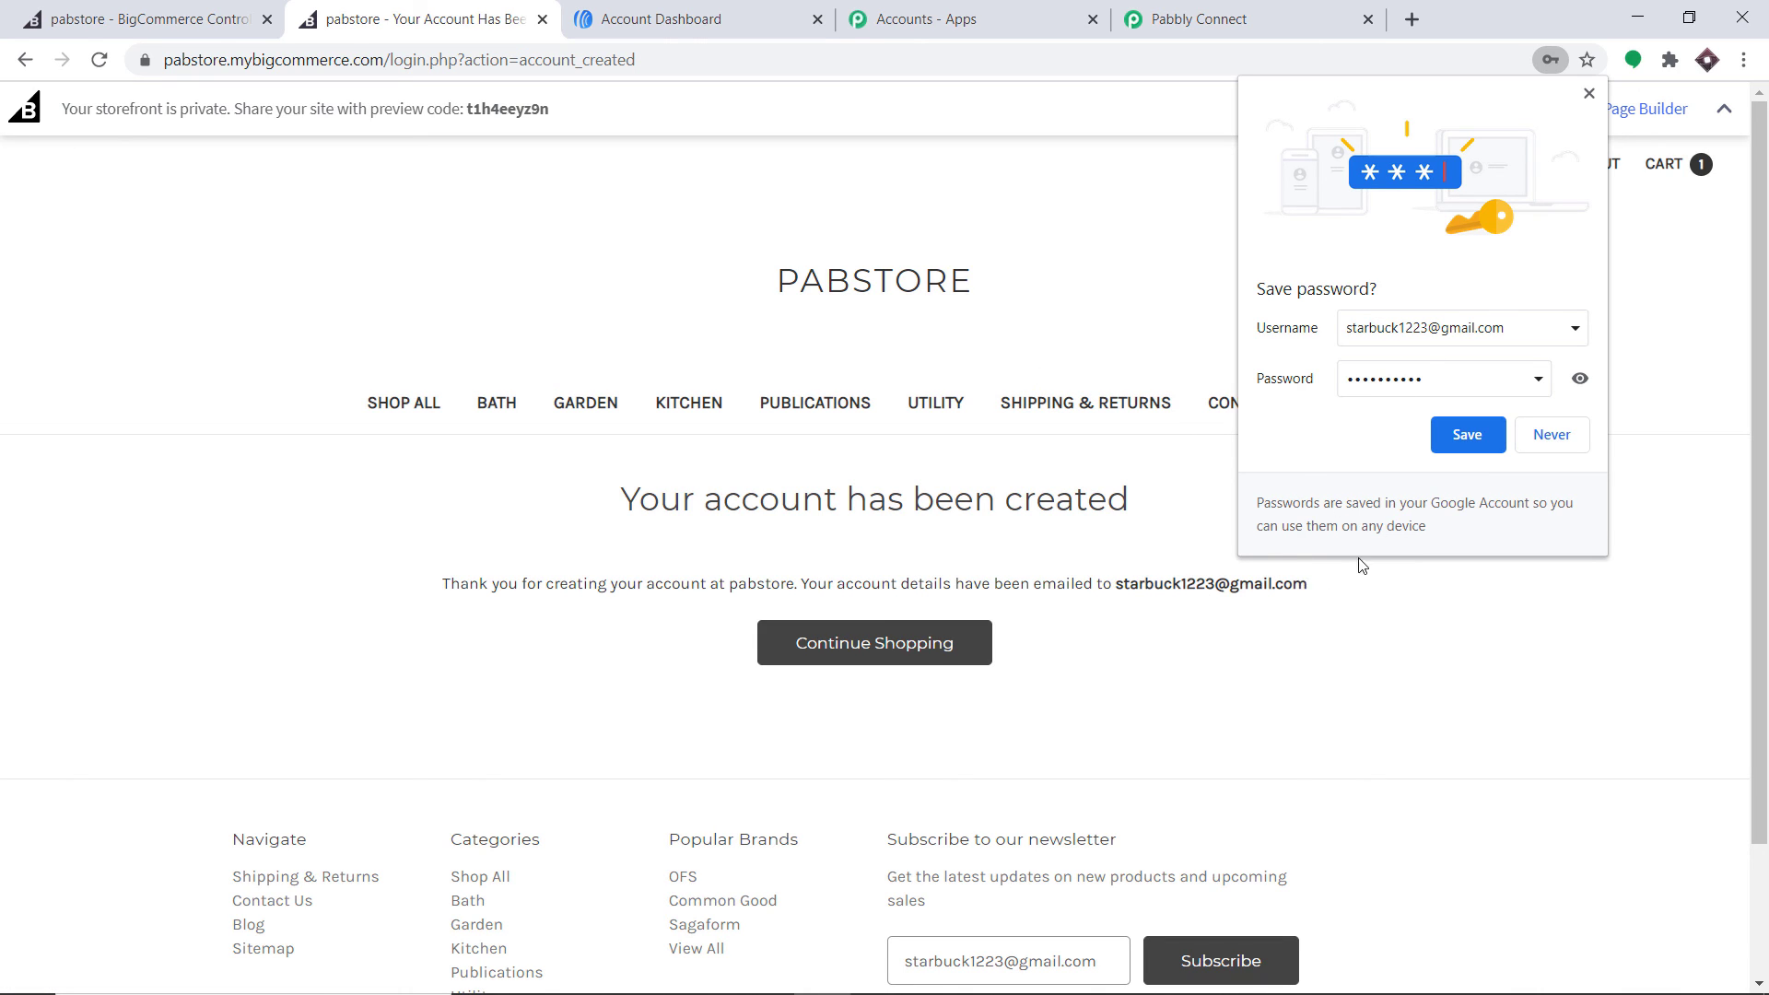
click(1589, 93)
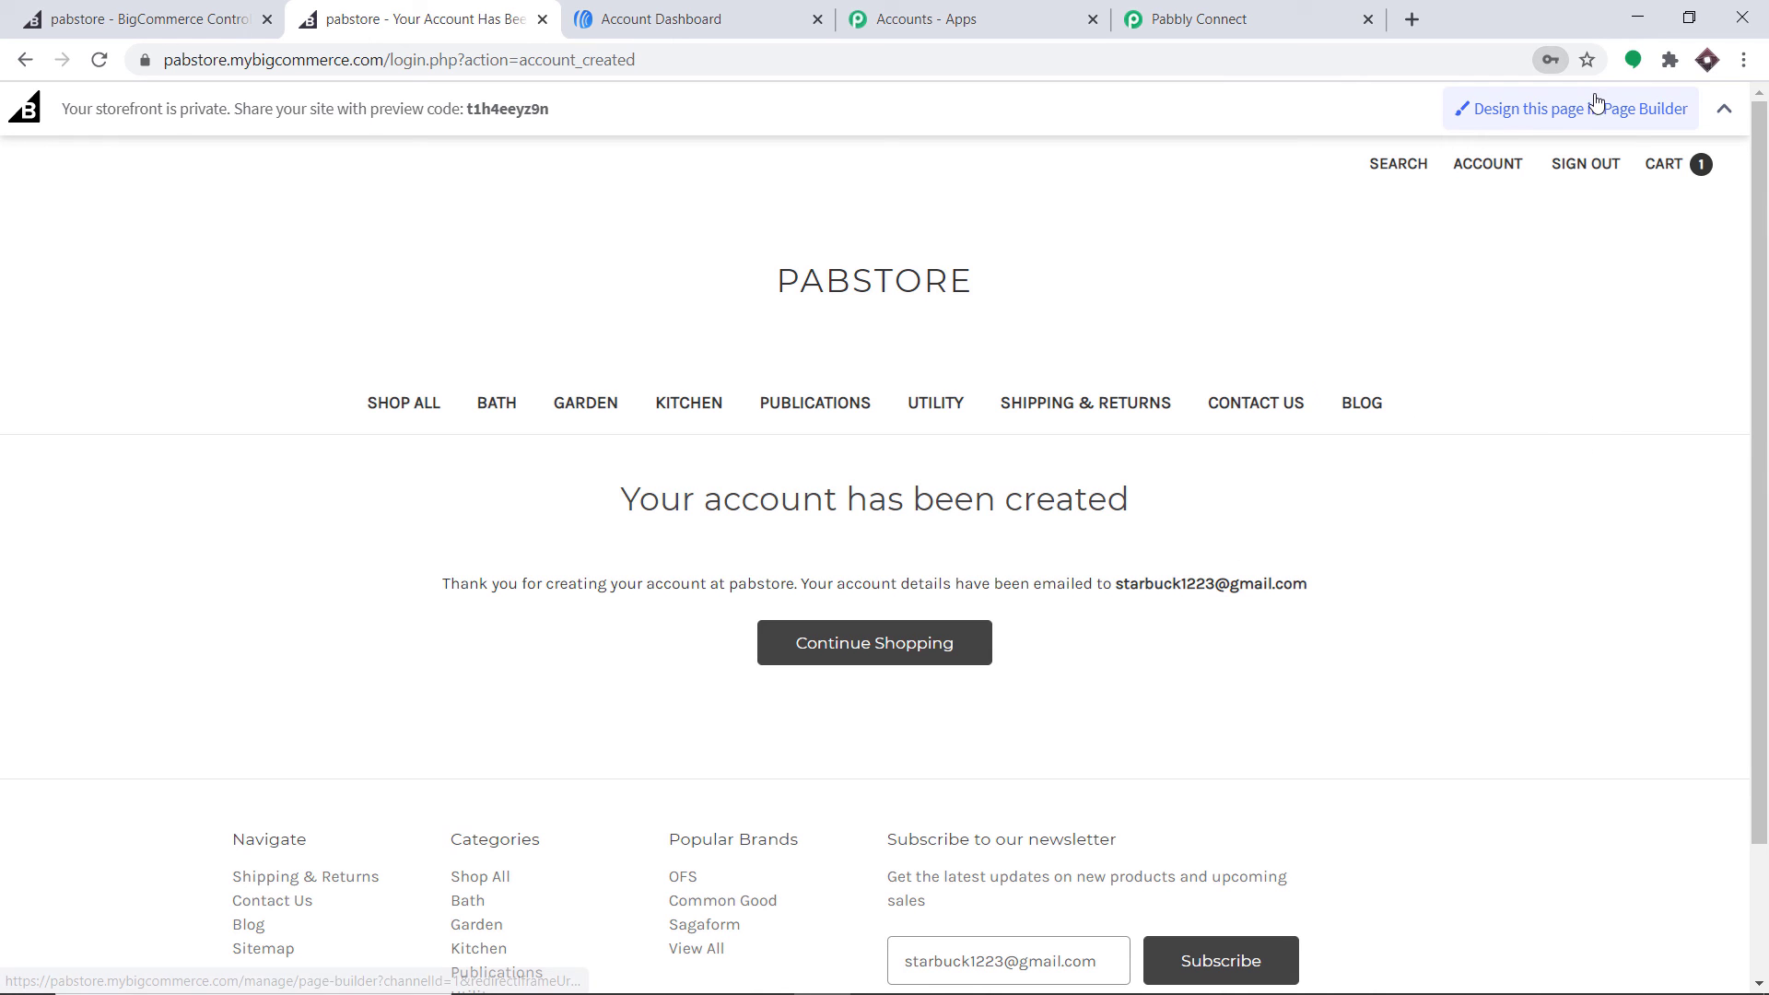
Add one Mic from the Utility category to the cart and proceed to checkout
click(957, 414)
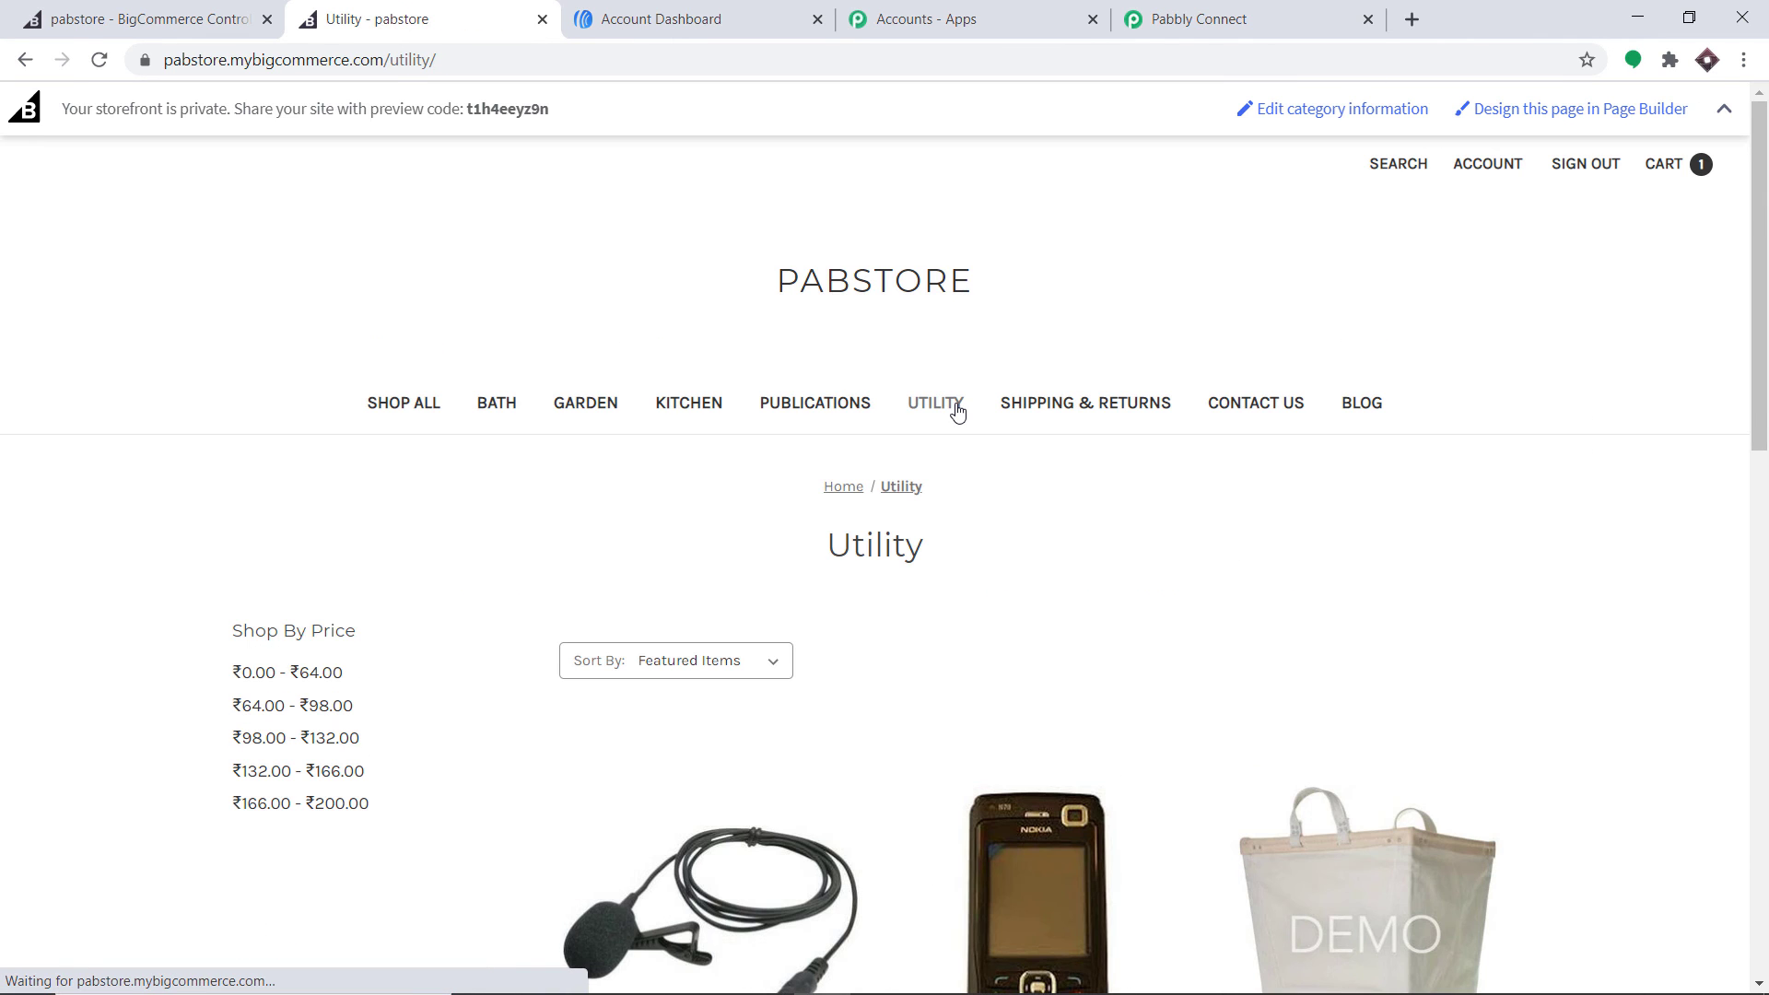
scroll(922, 419, down, 3)
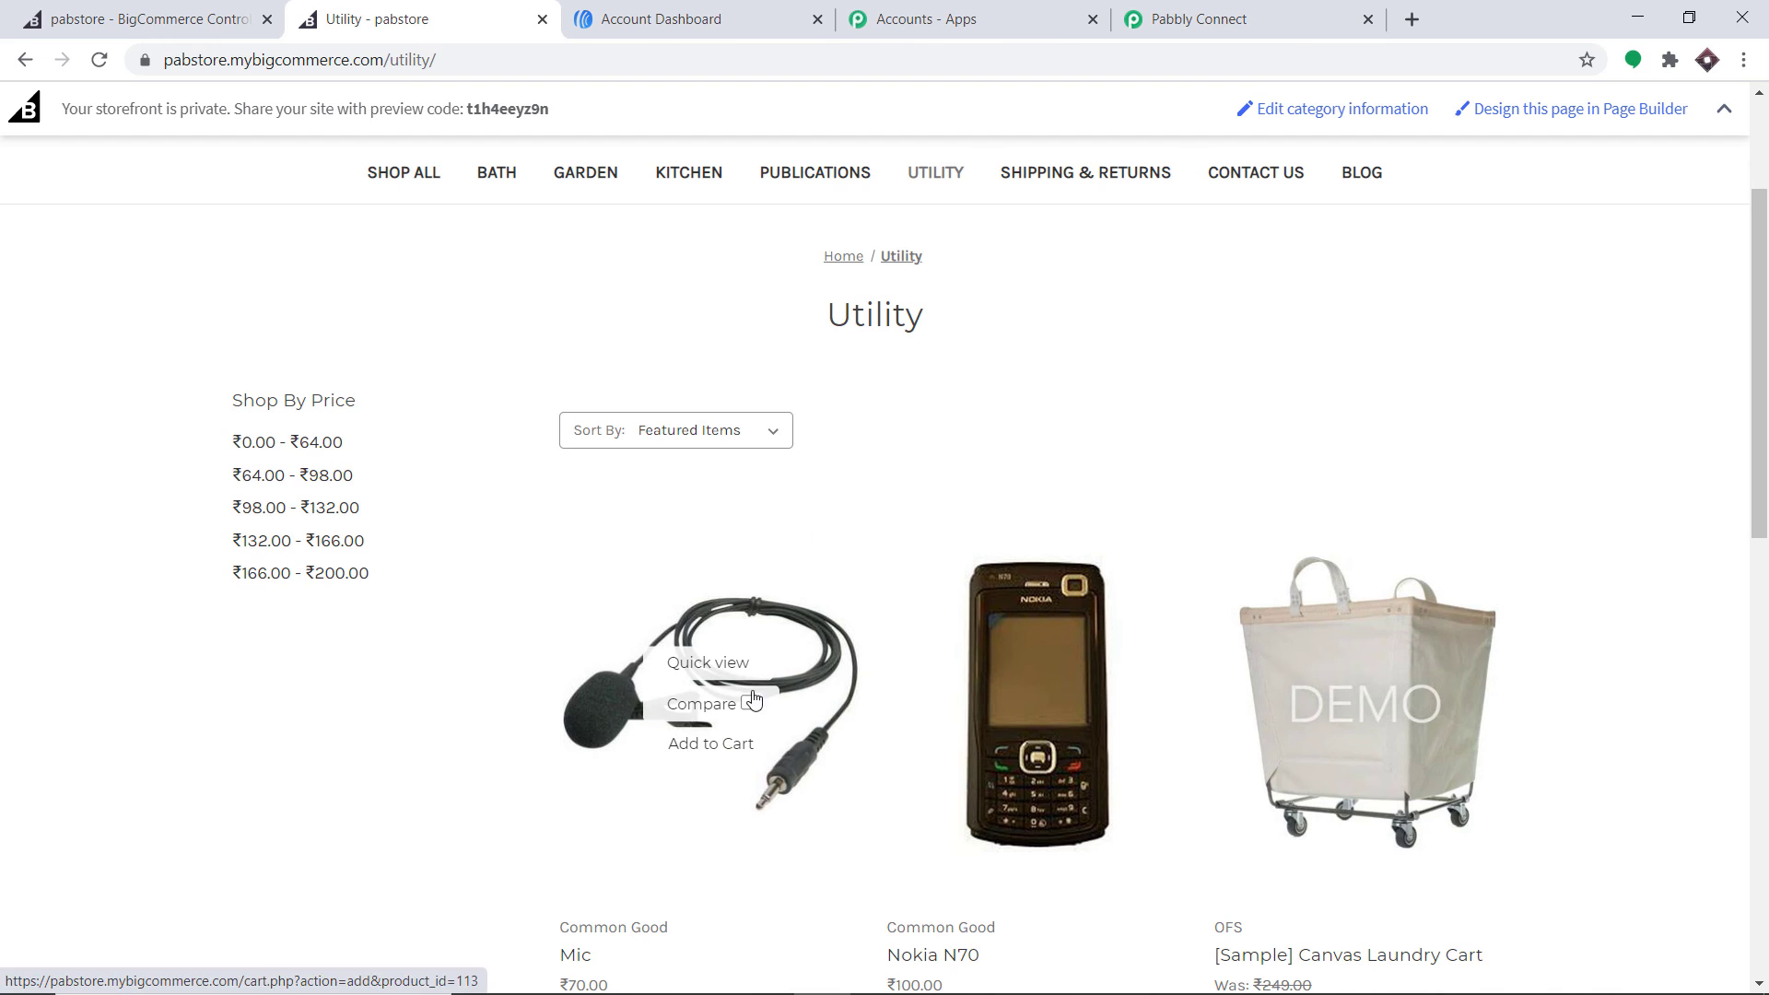
click(752, 691)
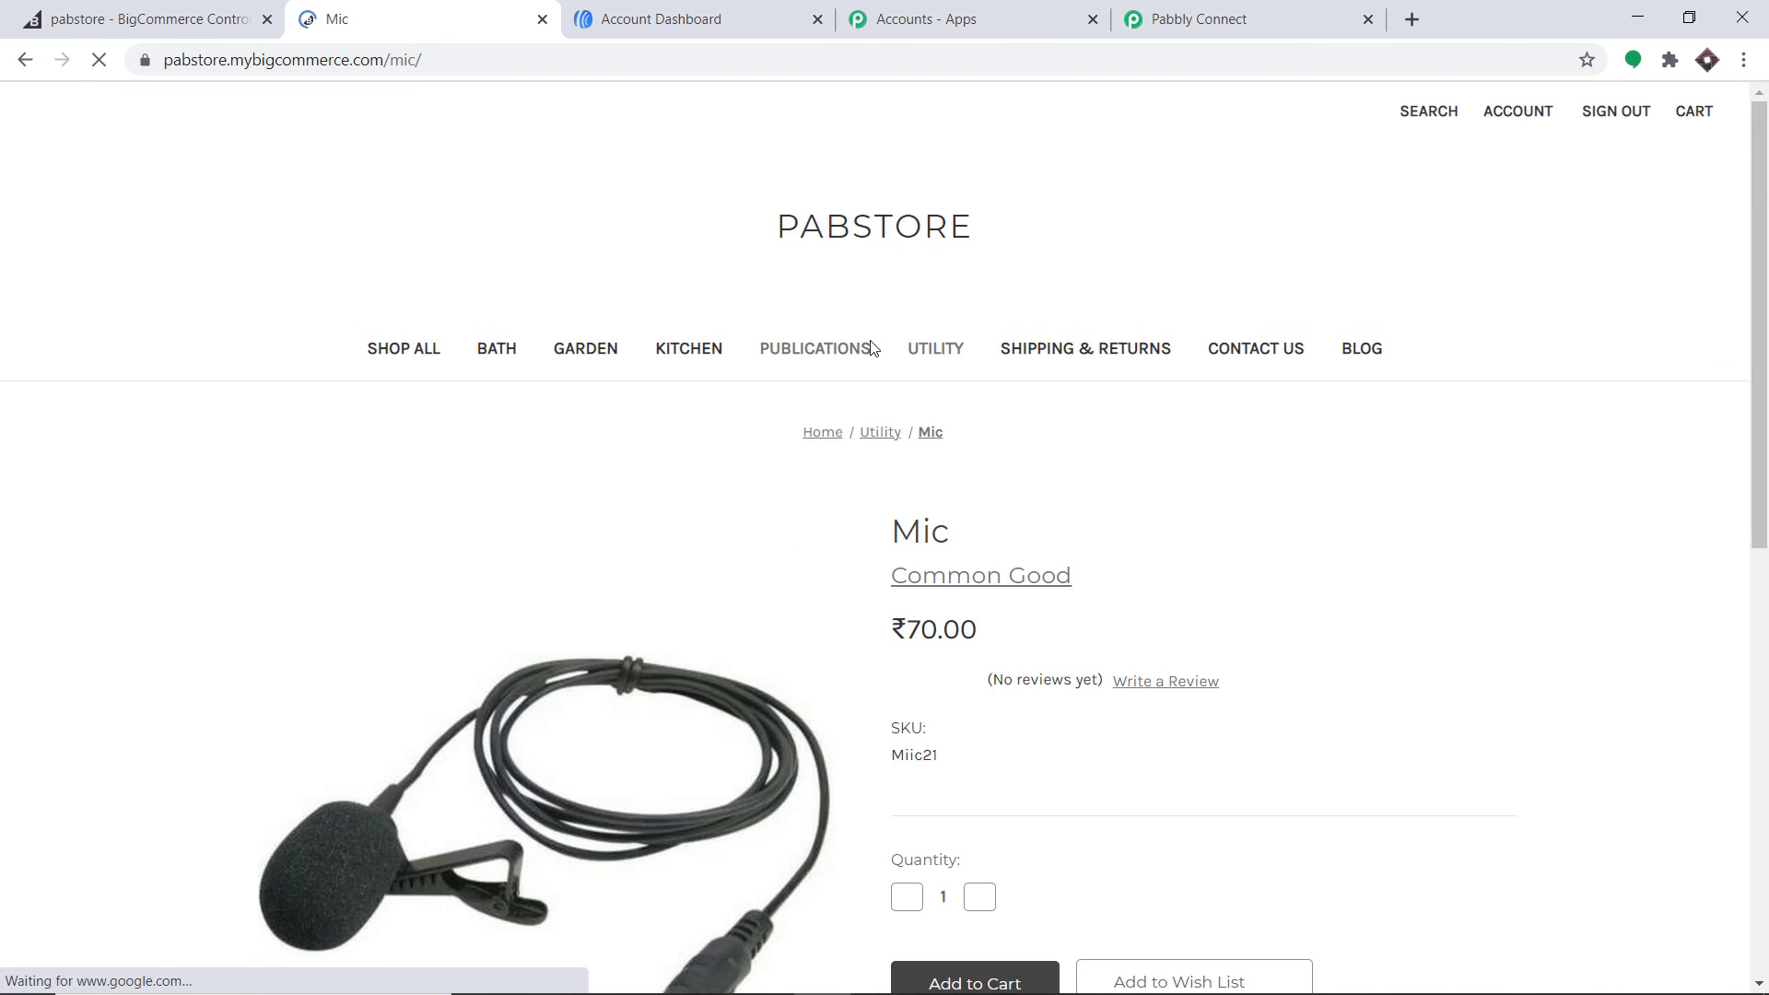
scroll(964, 466, down, 5)
click(955, 600)
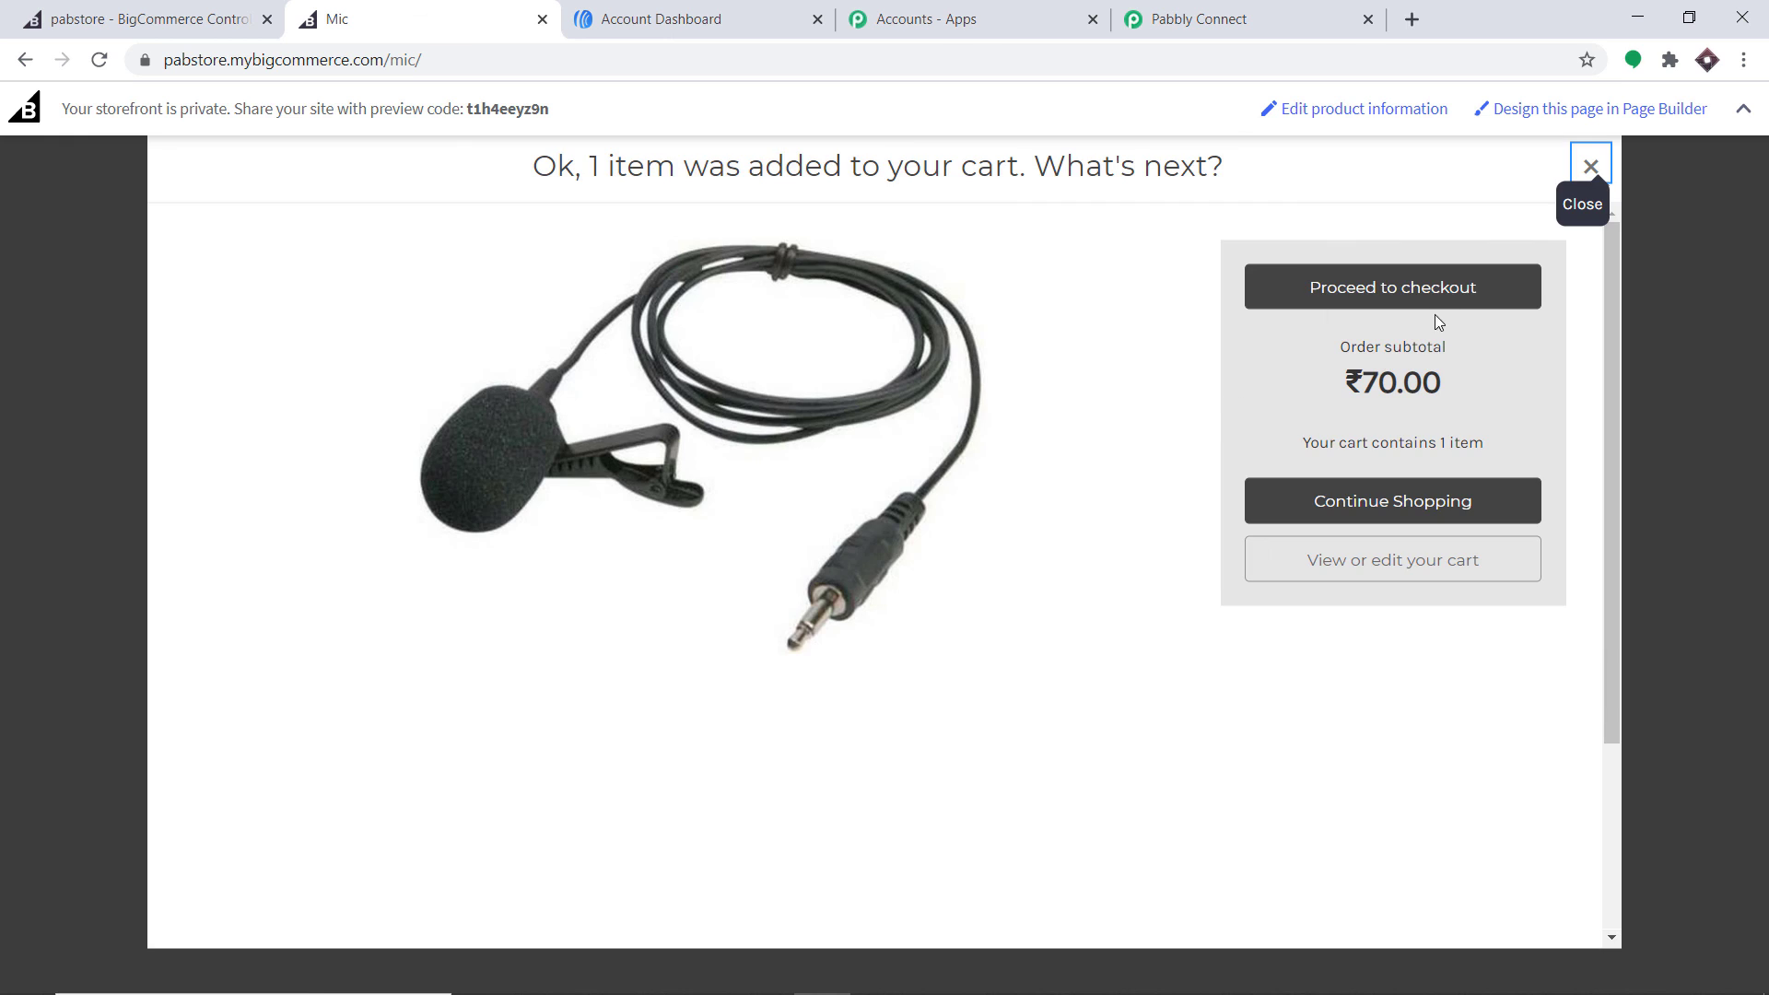
click(1364, 281)
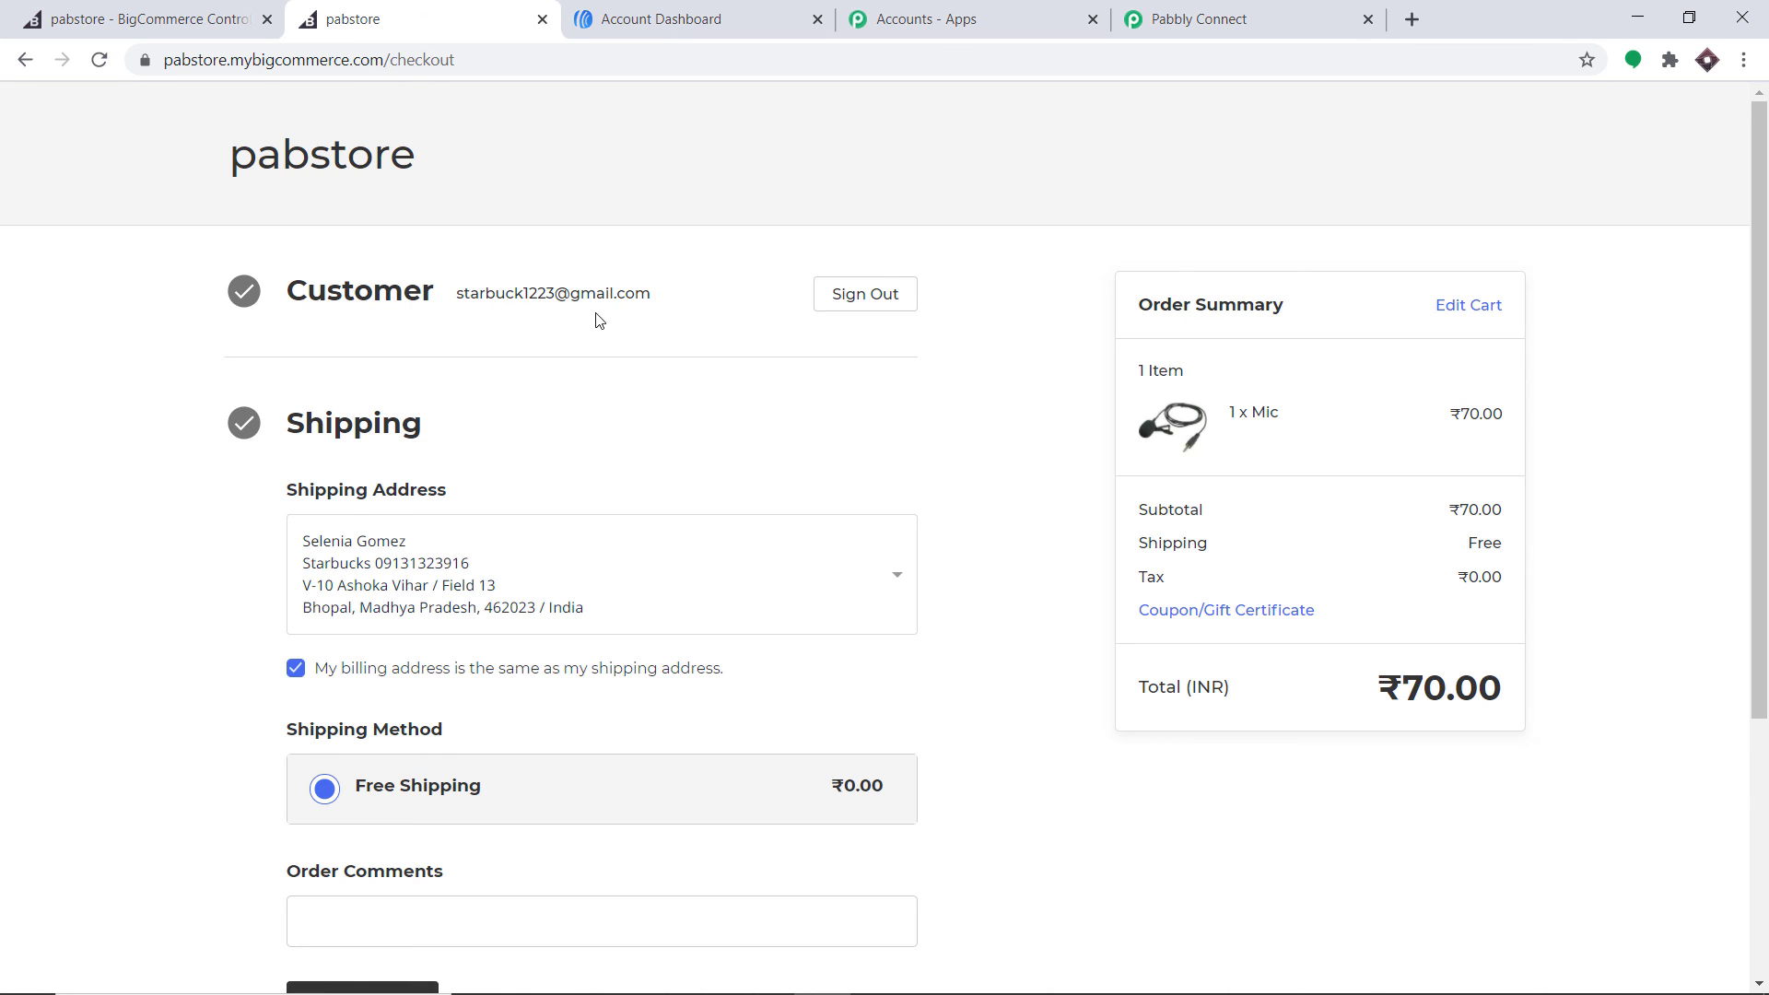
Accept the shipping details with Free Shipping and the same billing address, and continue to payment
scroll(598, 320, down, 1)
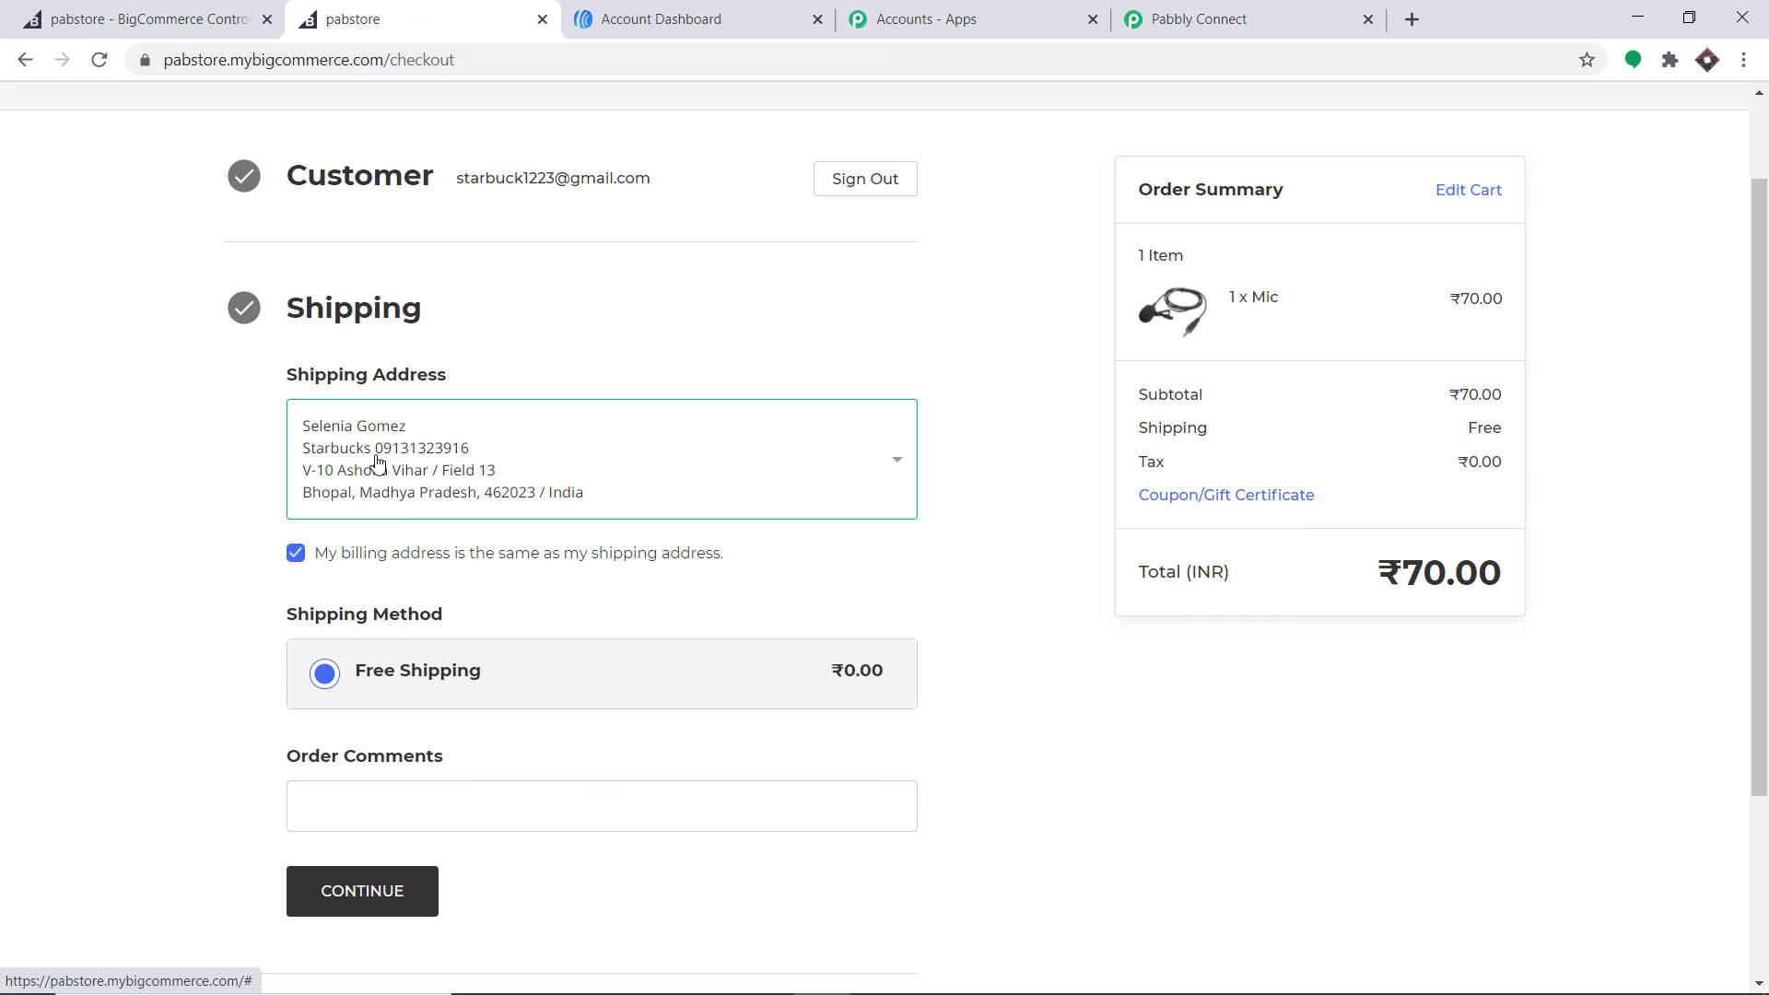
scroll(363, 557, down, 2)
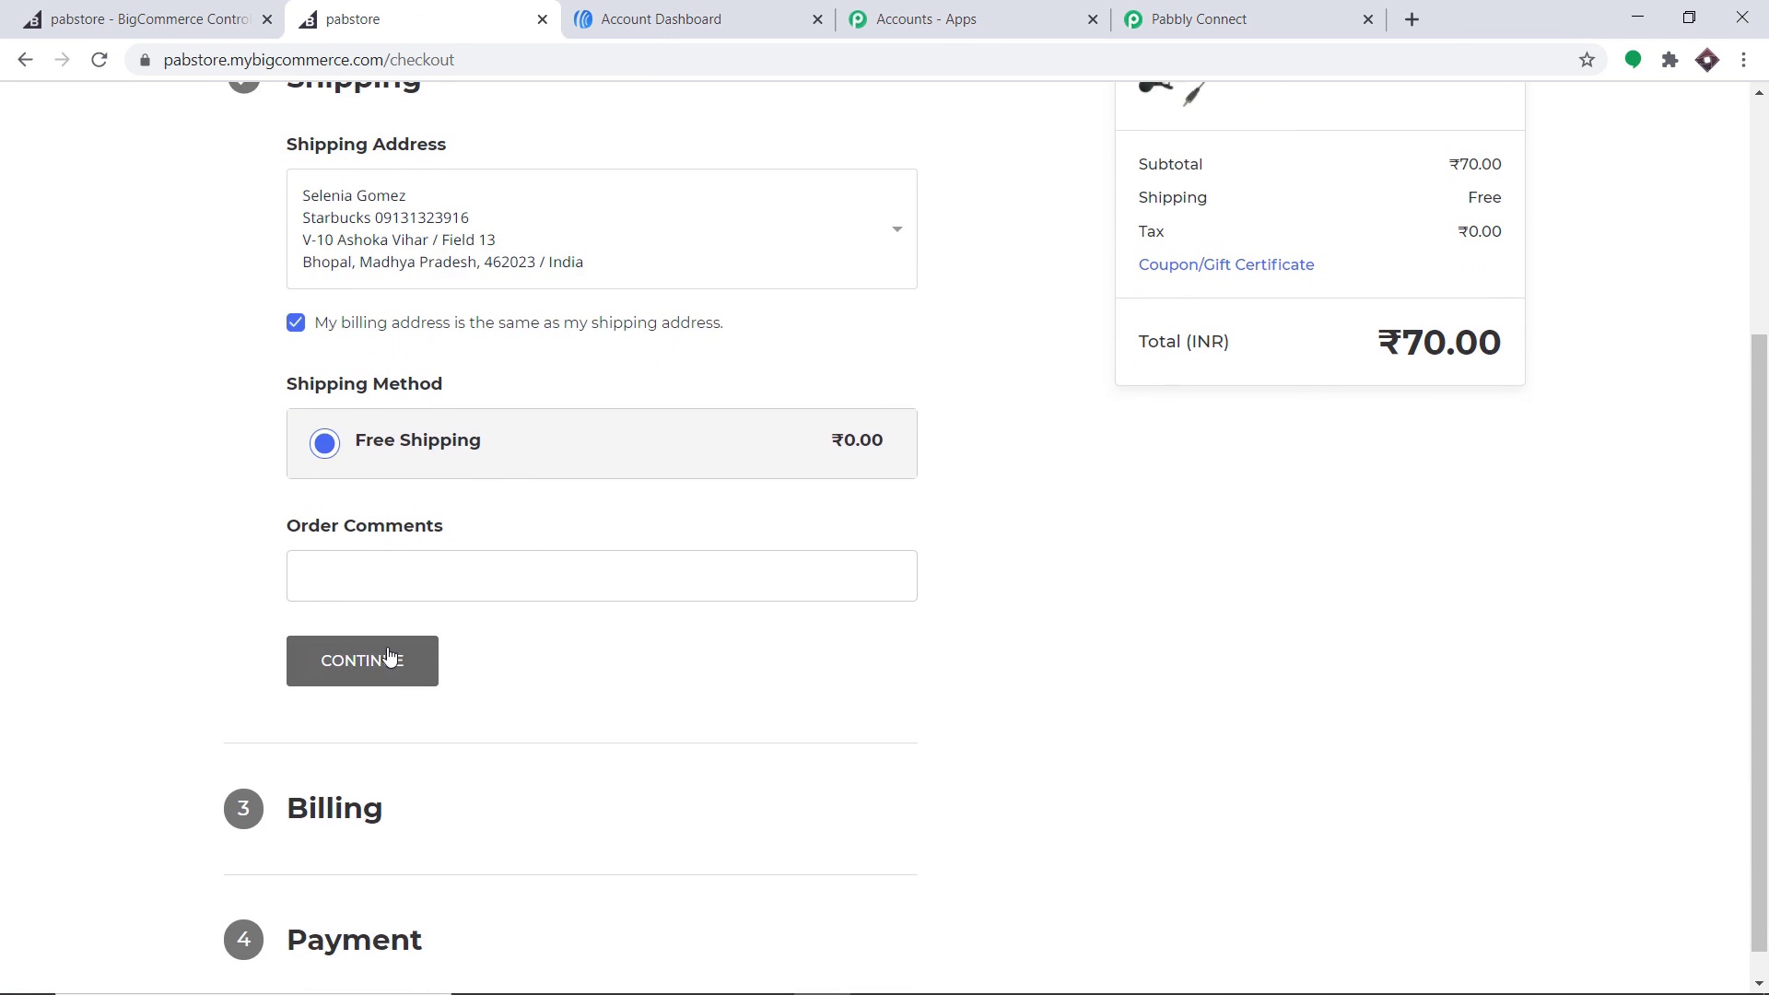
click(388, 655)
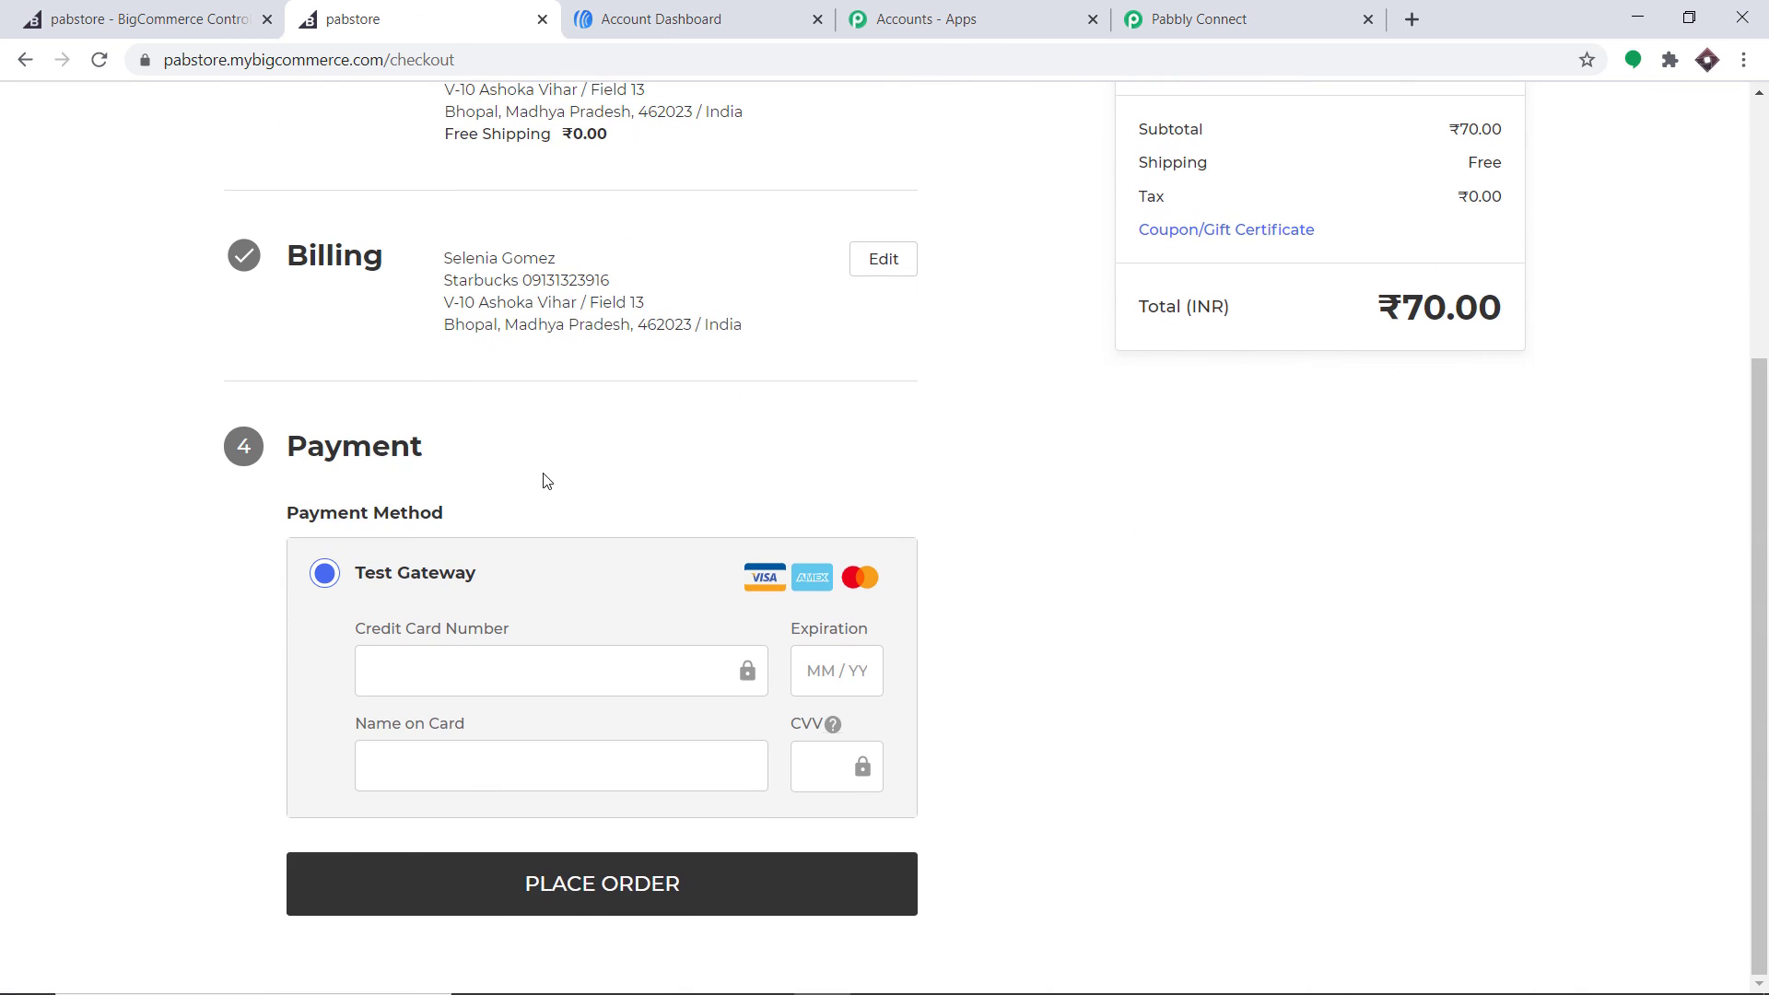
Fill in the saved test credit card details, enter the CVV and place the order through the Test Gateway
click(427, 659)
click(445, 711)
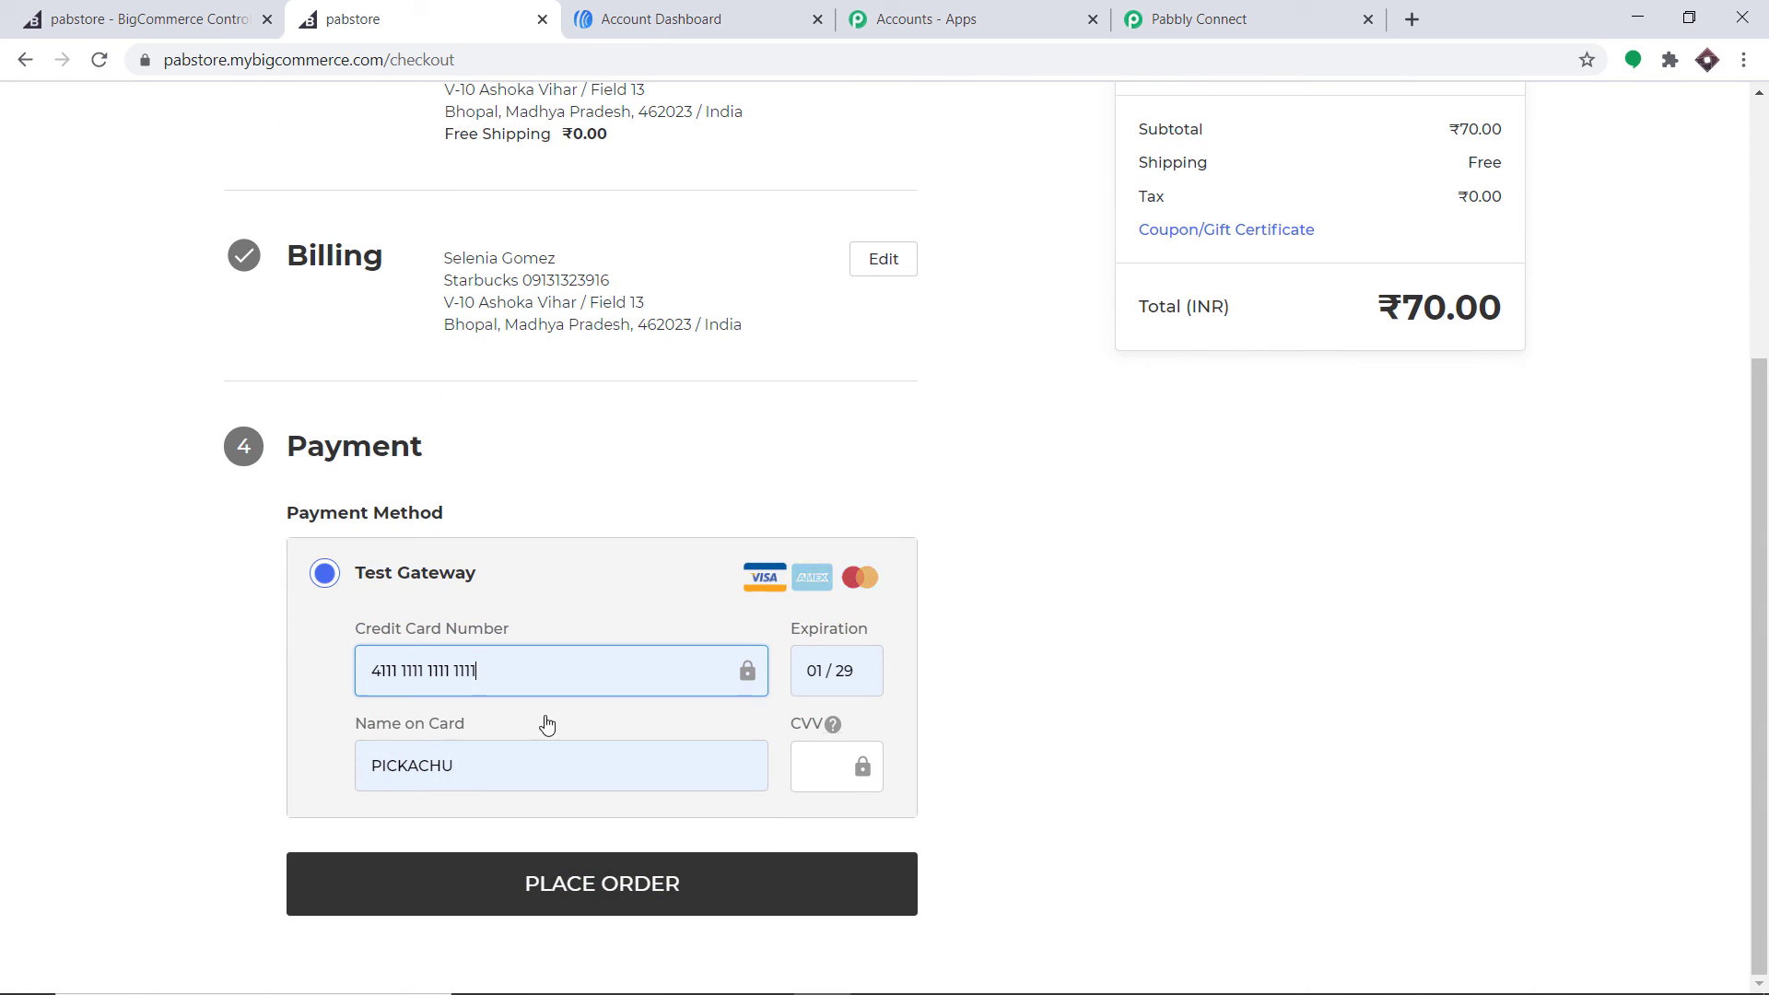
click(819, 772)
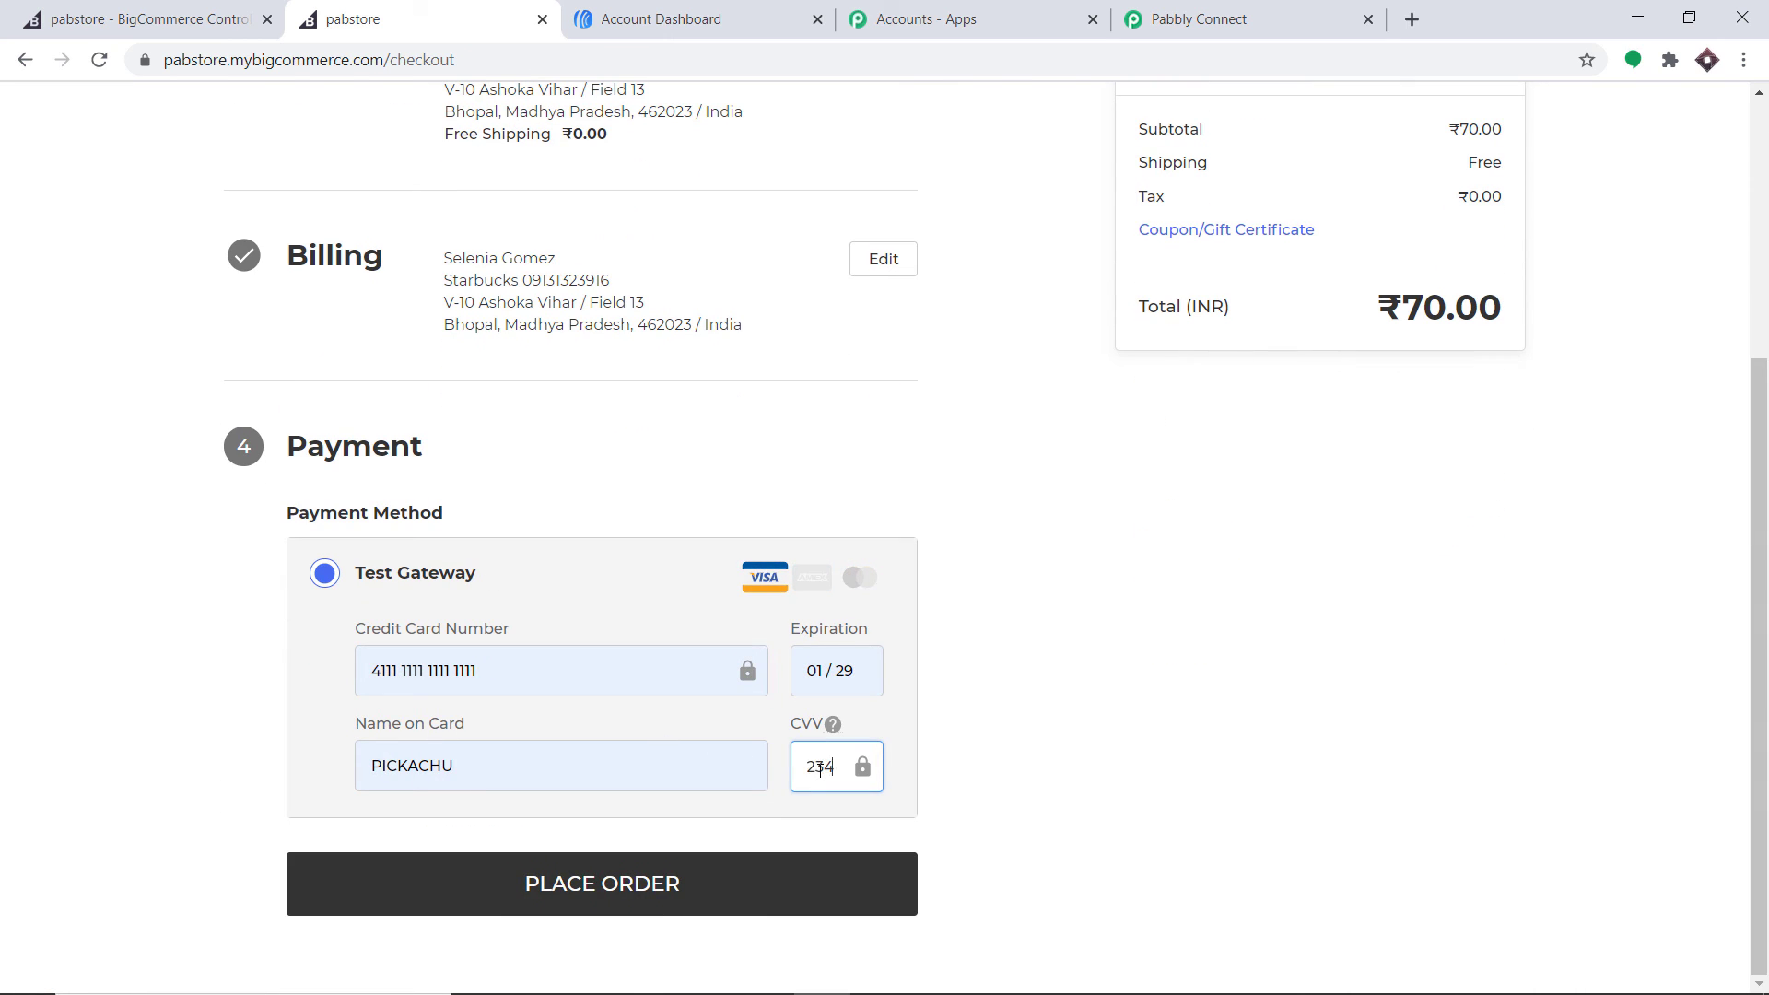
click(664, 909)
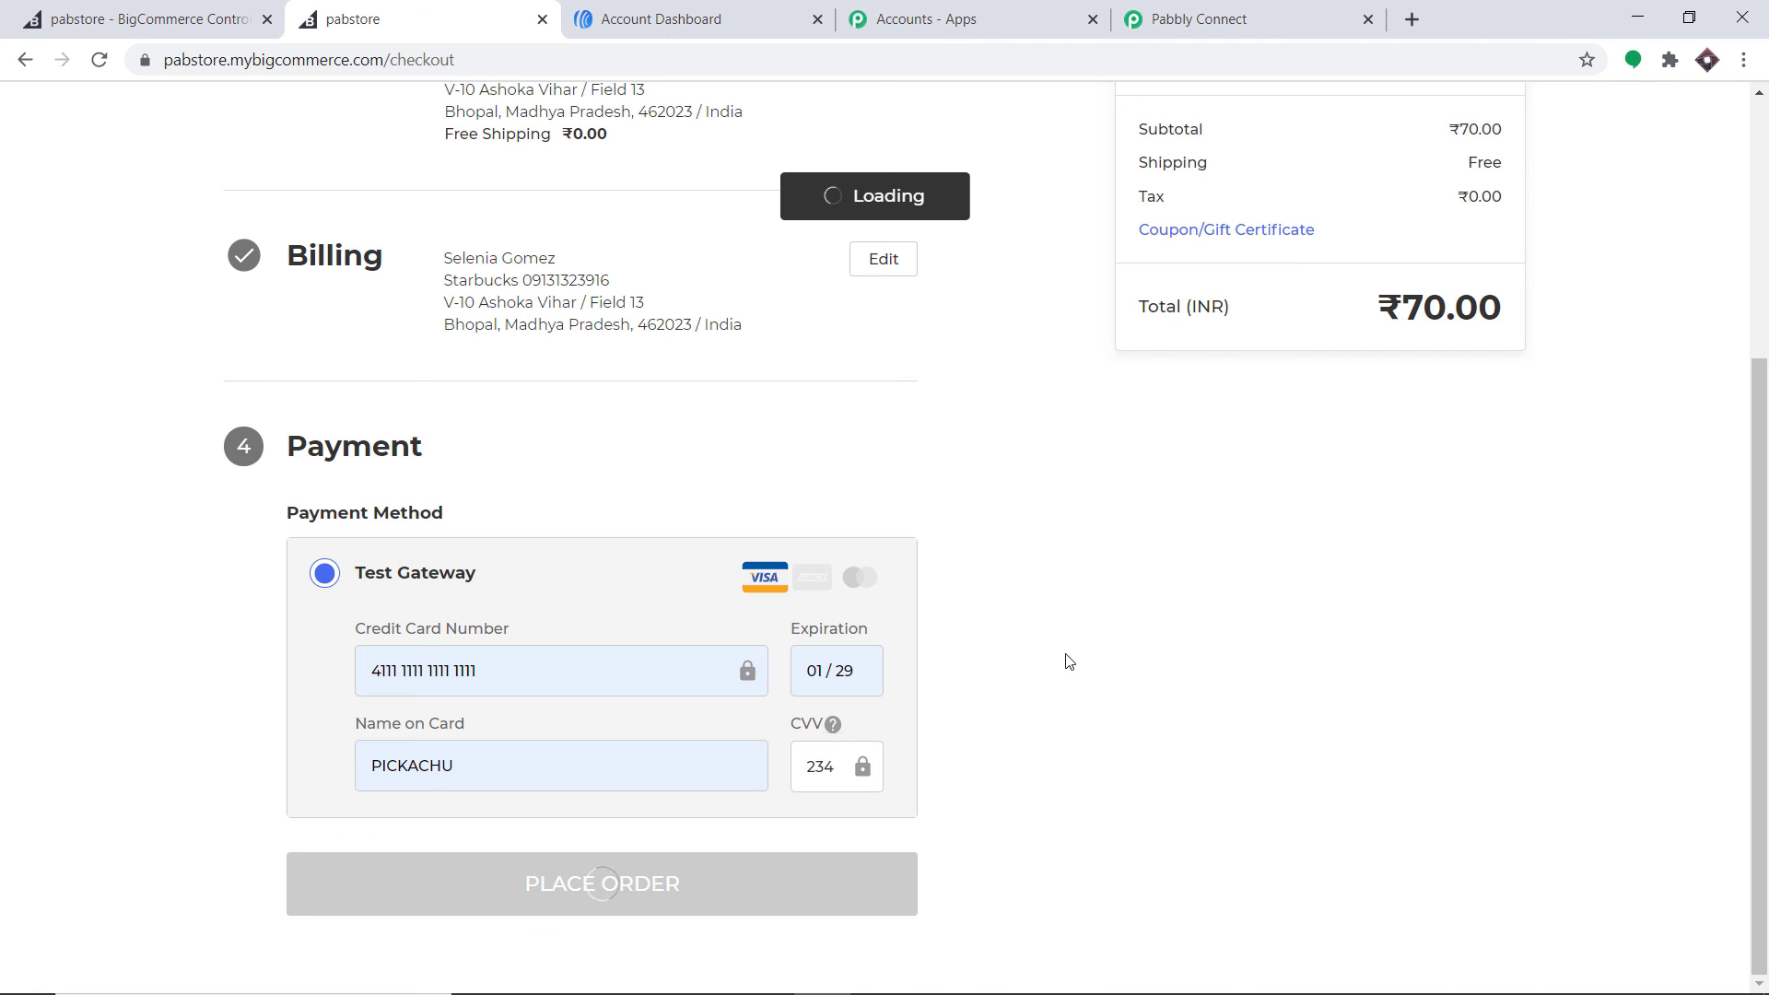